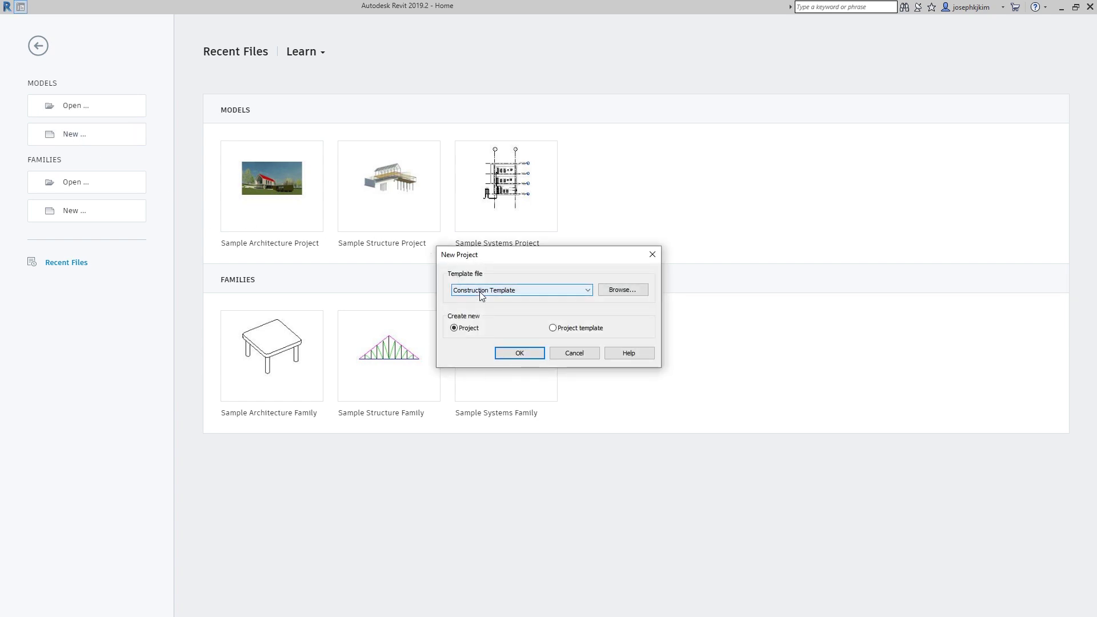
Create a new project from the Architectural Template and snap Revit to the right half of the screen.
{"action": "left_click", "coordinate": [530, 296]}
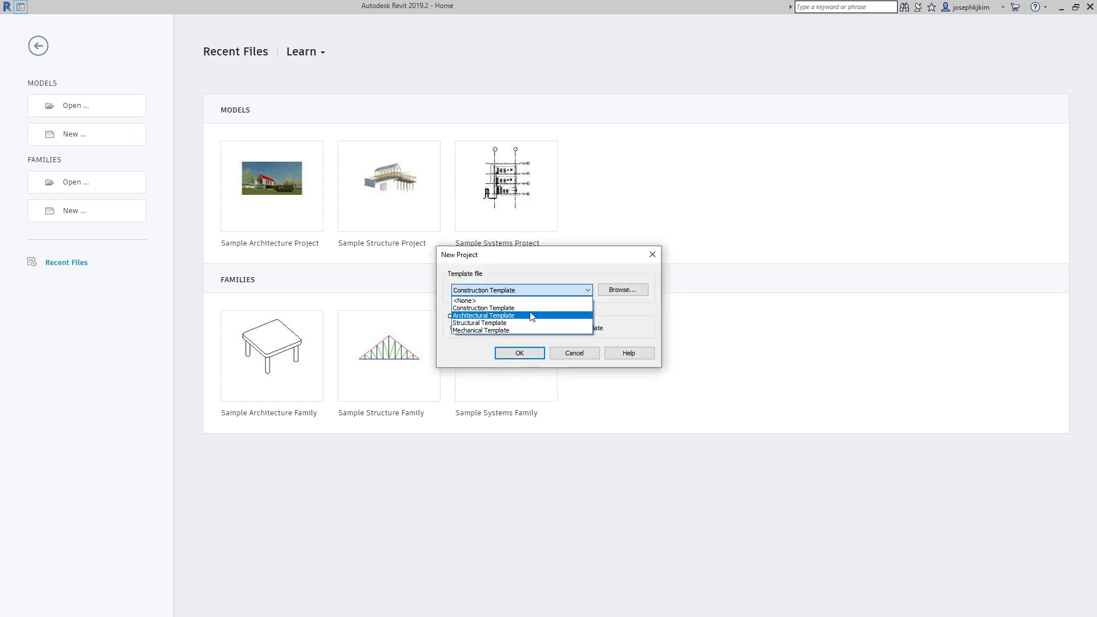
{"action": "left_click", "coordinate": [531, 316]}
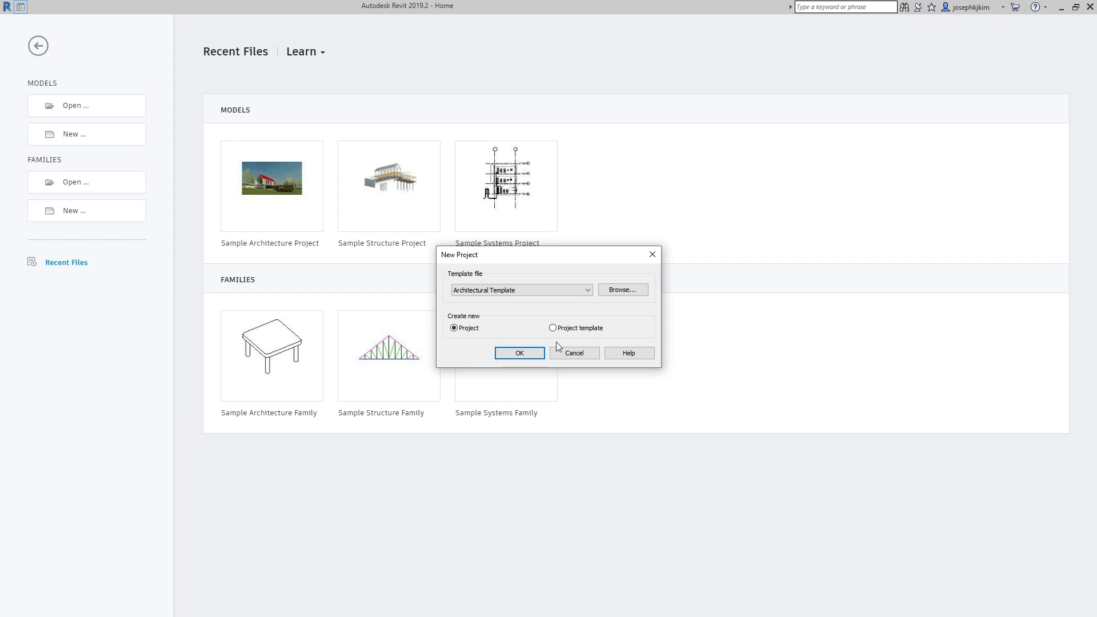
{"action": "left_click", "coordinate": [519, 354]}
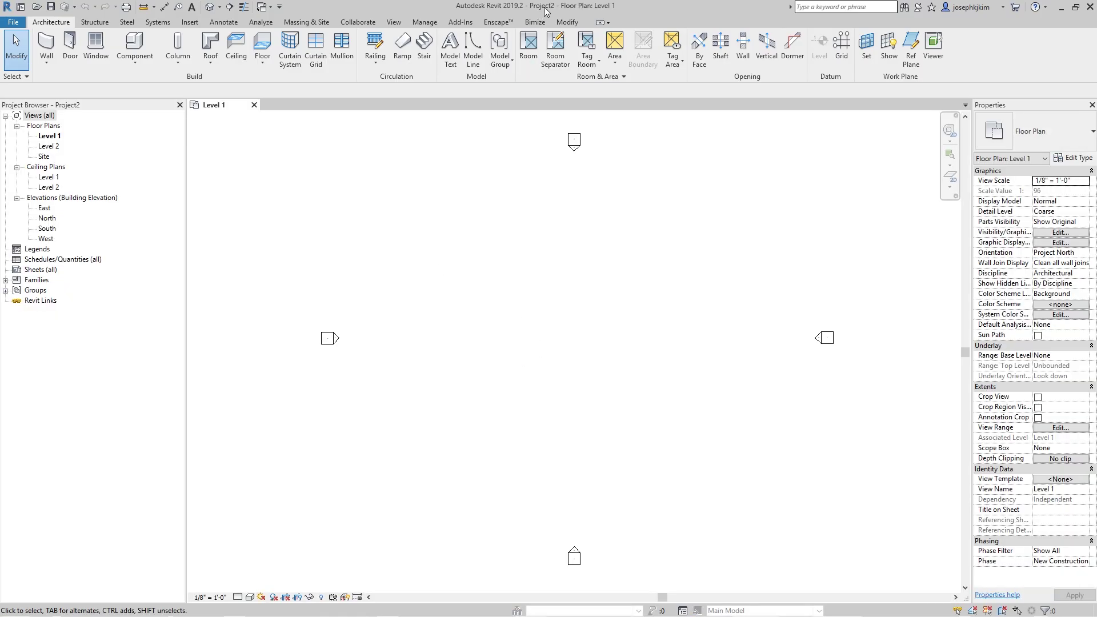
{"action": "key", "text": "super+Right"}
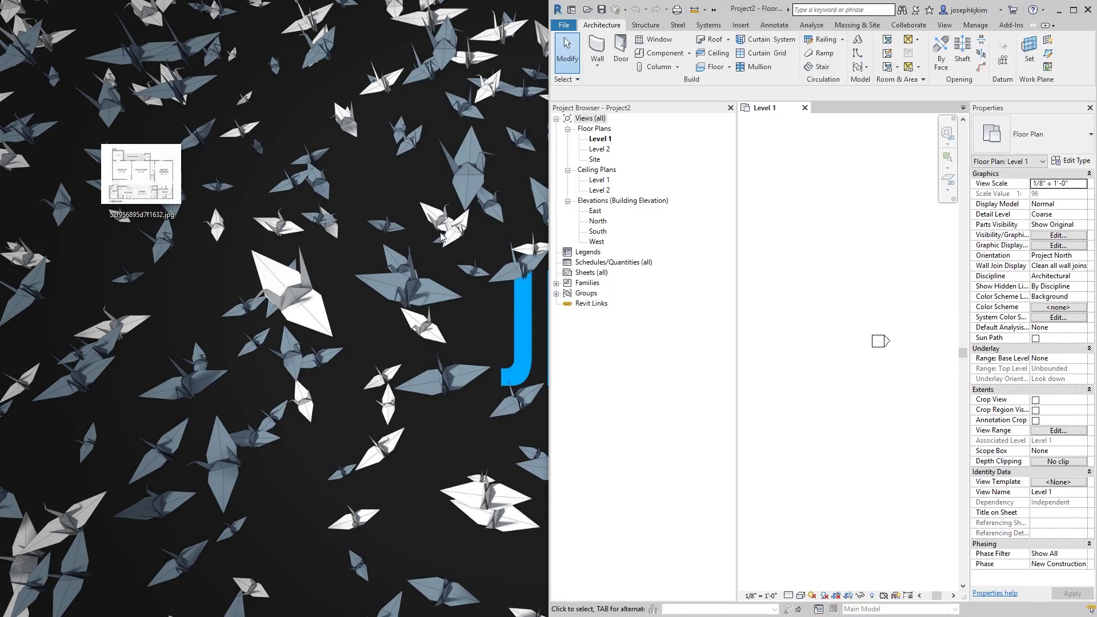
Preview the 2-bedroom plan jpg, then drag it into the Level 1 view and place it.
{"action": "double_click", "coordinate": [141, 193]}
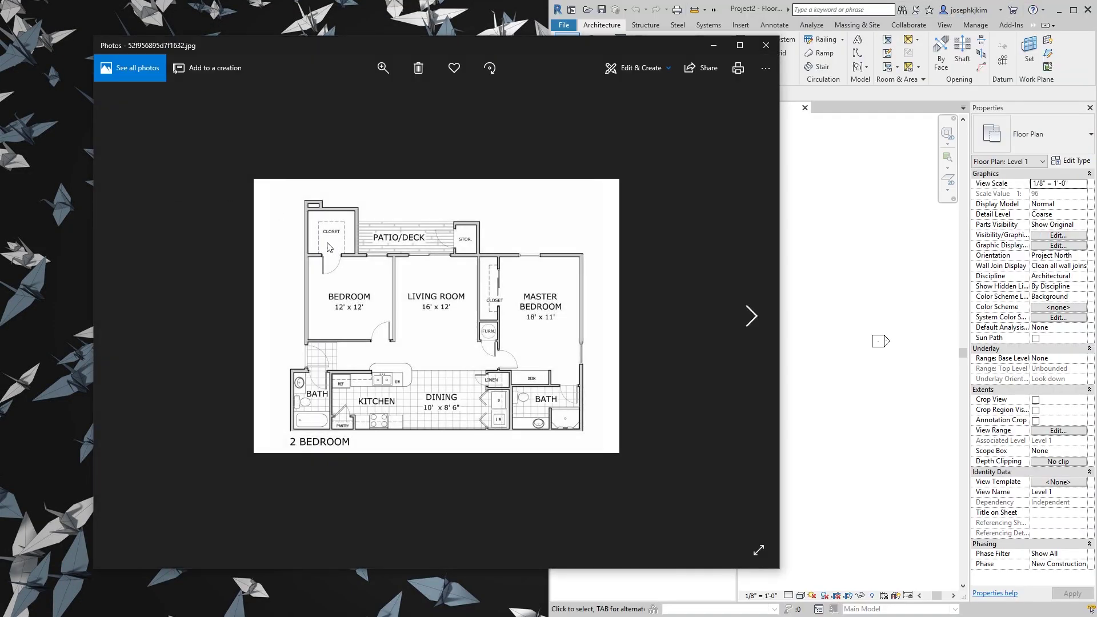
{"action": "key", "text": "super+Left"}
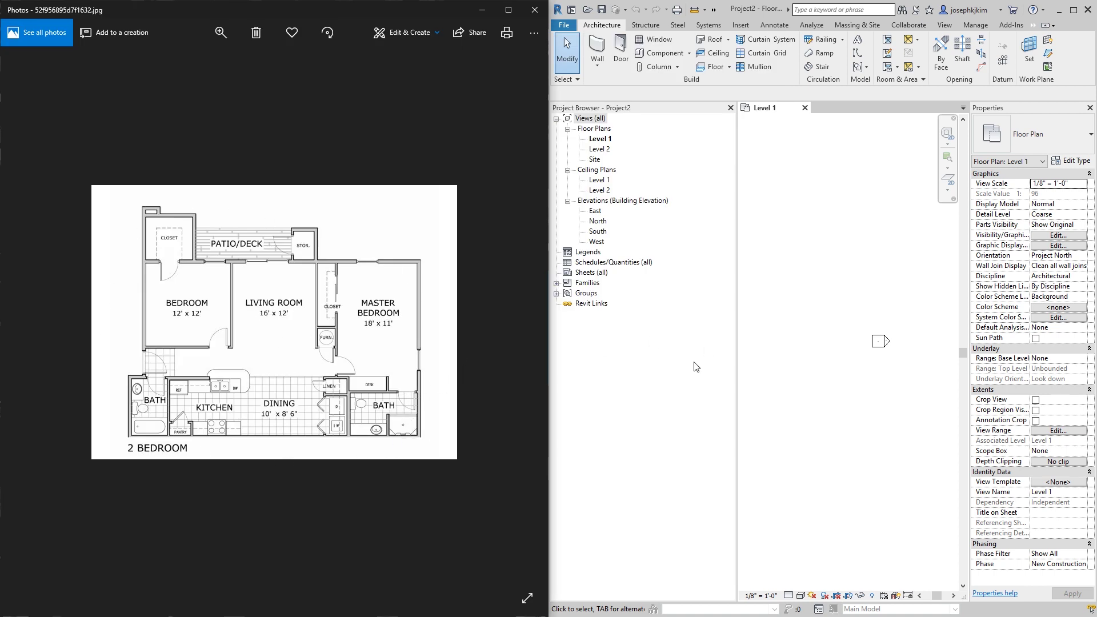
{"action": "left_click", "coordinate": [536, 10]}
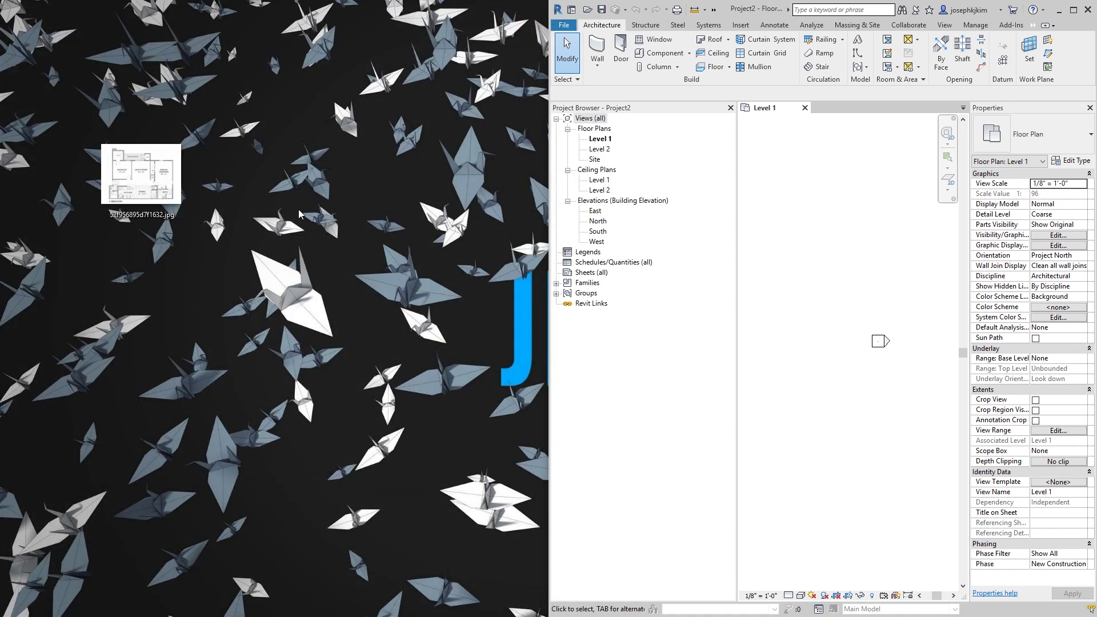
{"action": "left_click_drag", "start_coordinate": [141, 171], "coordinate": [732, 294]}
{"action": "left_click_drag", "start_coordinate": [895, 365], "coordinate": [898, 367]}
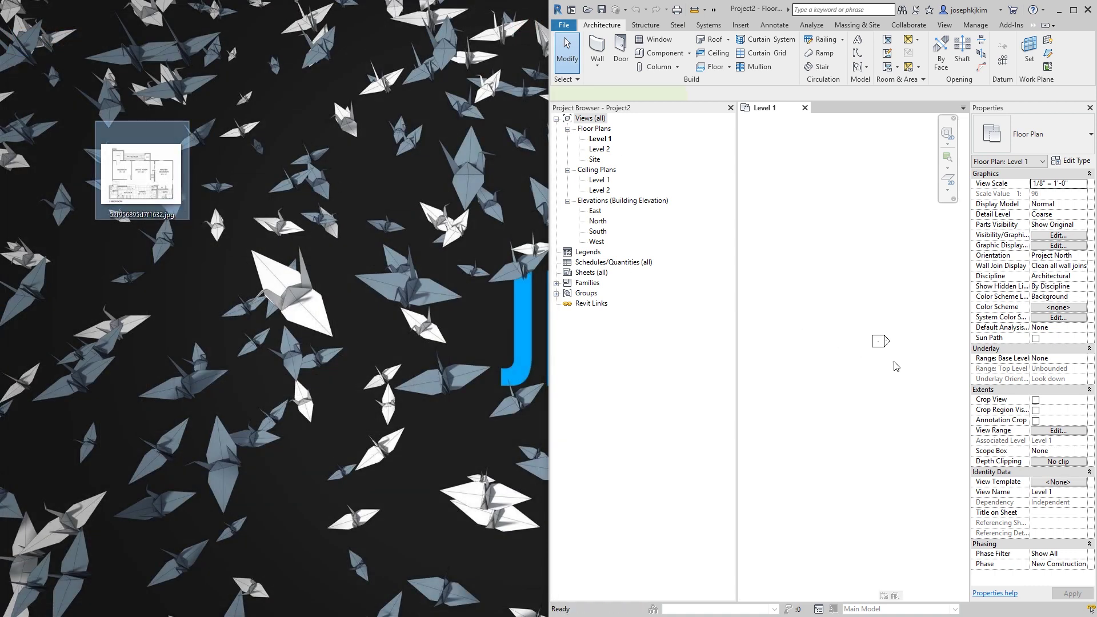
{"action": "left_click", "coordinate": [910, 367]}
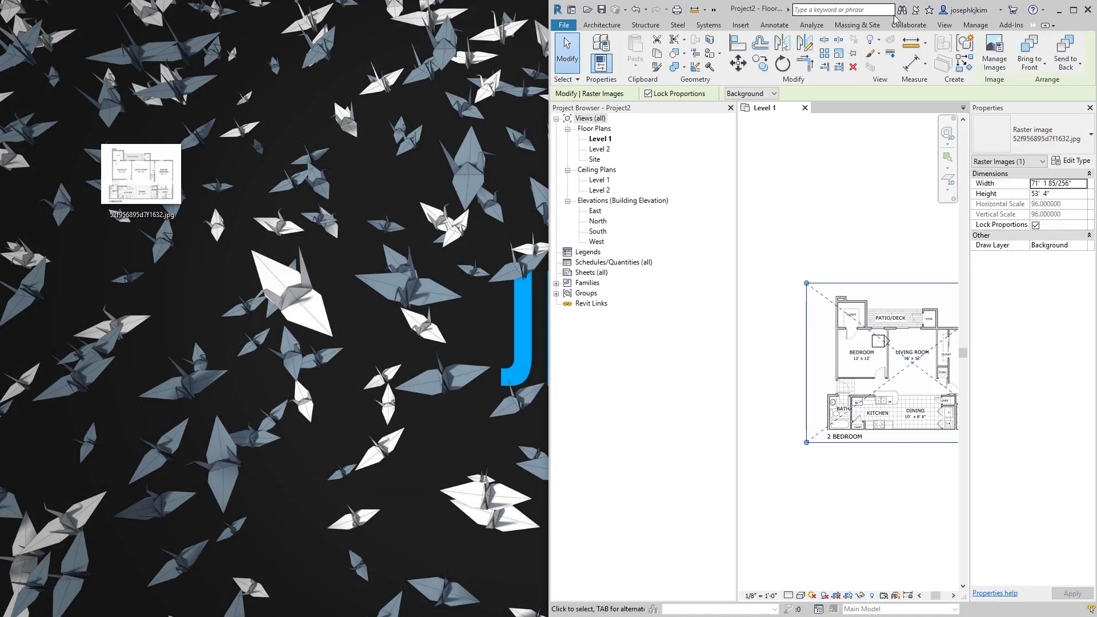
Maximise Revit, move the floor-plan image to the view centre and zoom in.
{"action": "key", "text": "super+Up"}
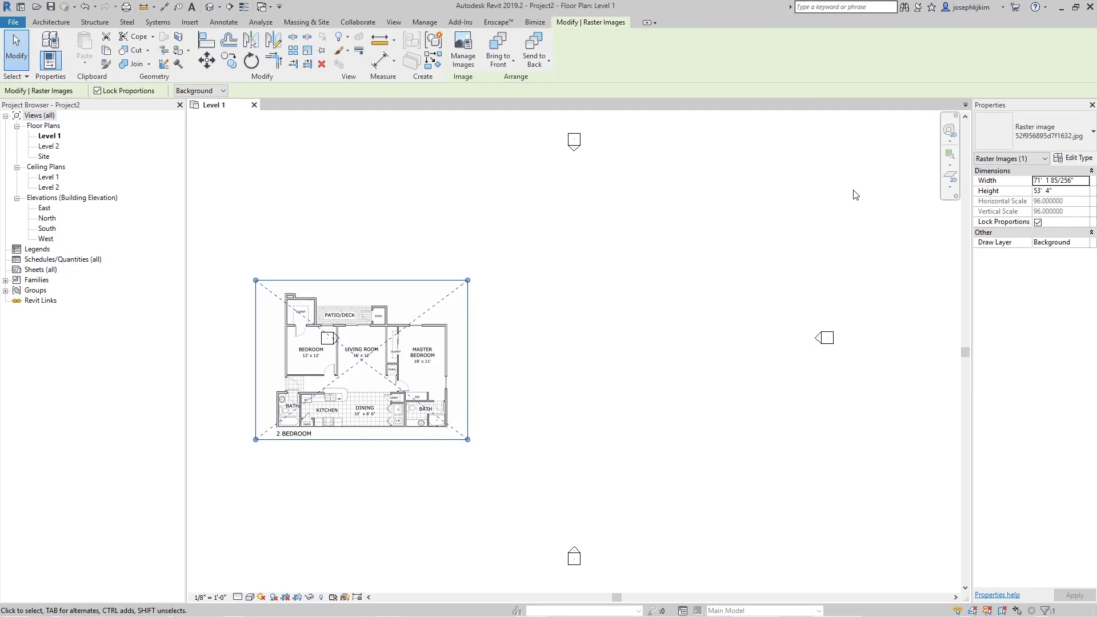
{"action": "left_click_drag", "start_coordinate": [455, 317], "coordinate": [650, 306]}
{"action": "left_click", "coordinate": [683, 348]}
{"action": "left_click", "coordinate": [567, 352]}
{"action": "left_click_drag", "start_coordinate": [583, 358], "coordinate": [610, 350]}
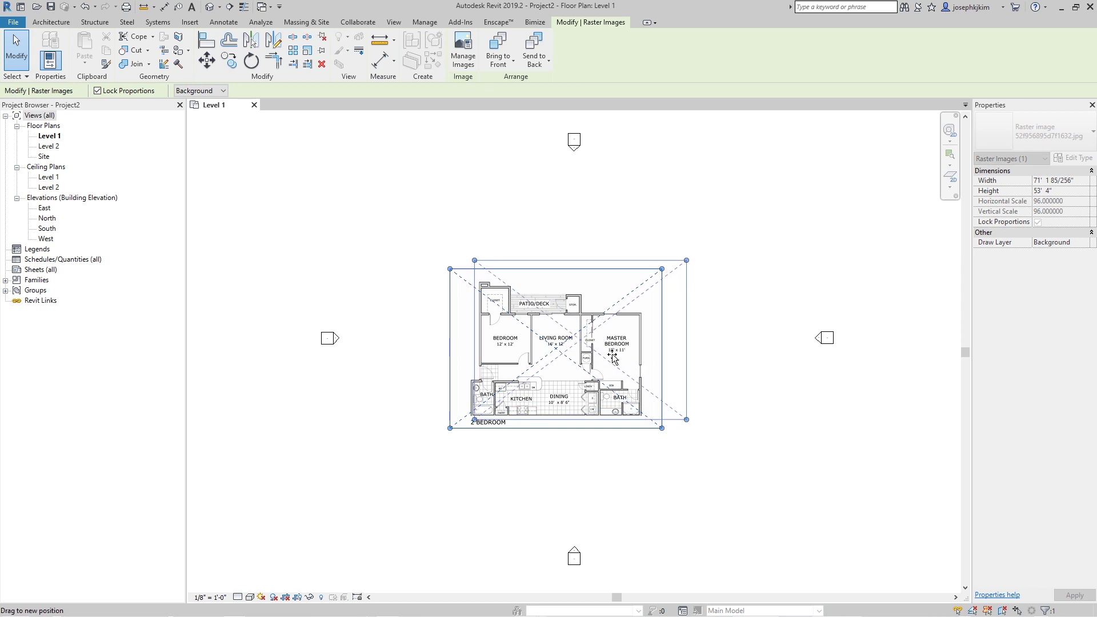
{"action": "left_click", "coordinate": [765, 247]}
{"action": "left_click", "coordinate": [767, 250]}
{"action": "scroll", "coordinate": [610, 344], "scroll_direction": "up", "scroll_amount": 4}
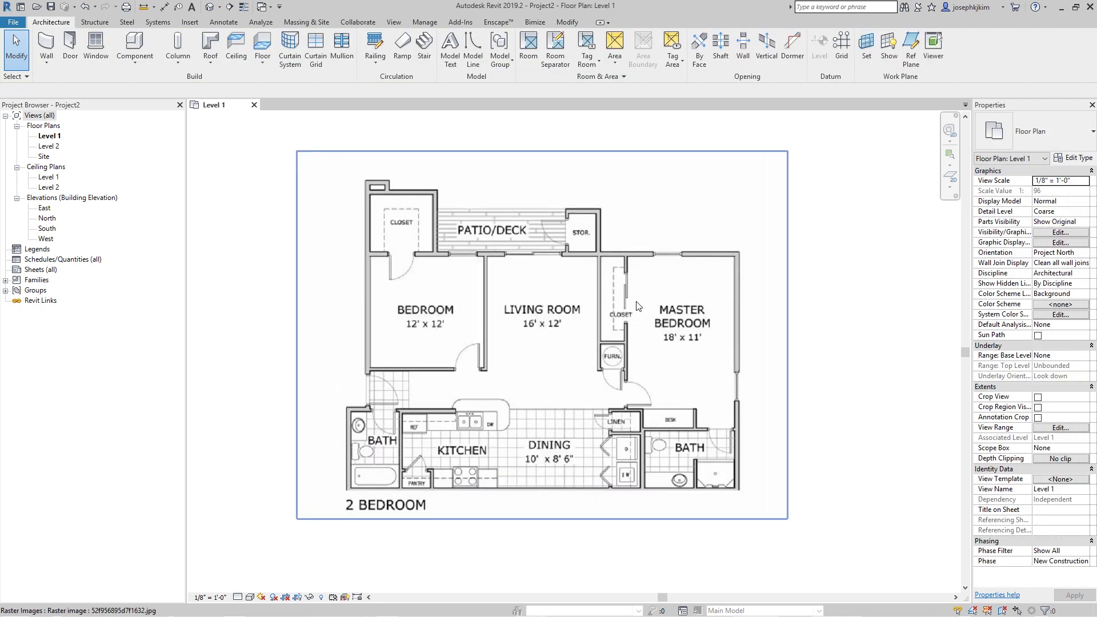
{"action": "left_click", "coordinate": [224, 25]}
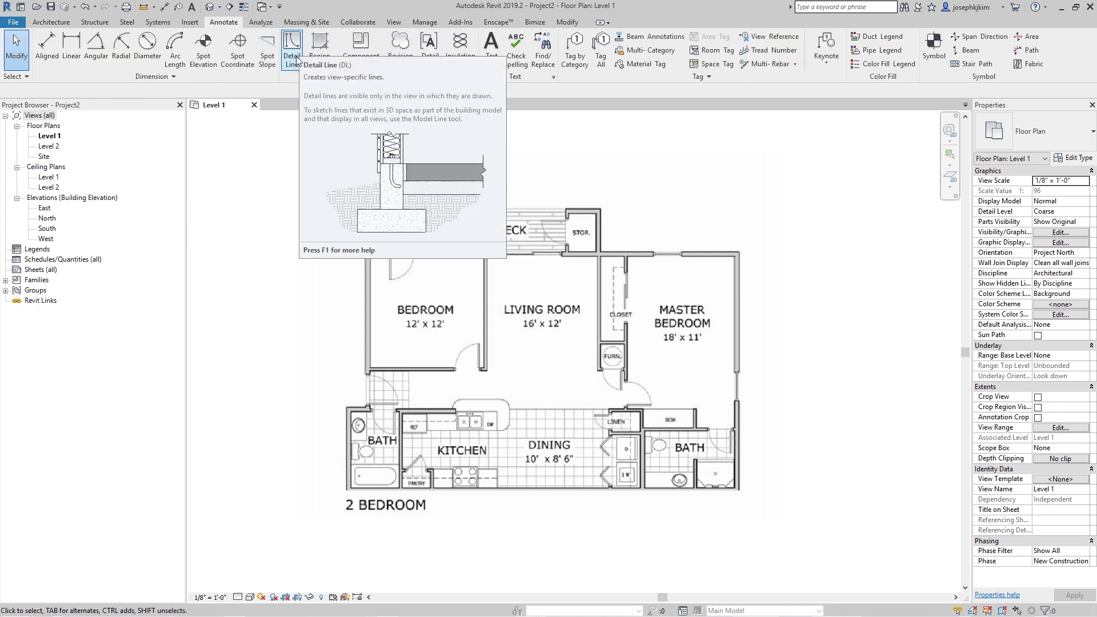
Draw a detail line (DL) along the bedroom's left wall from its top-left to bottom-left corner.
{"action": "key", "text": "d"}
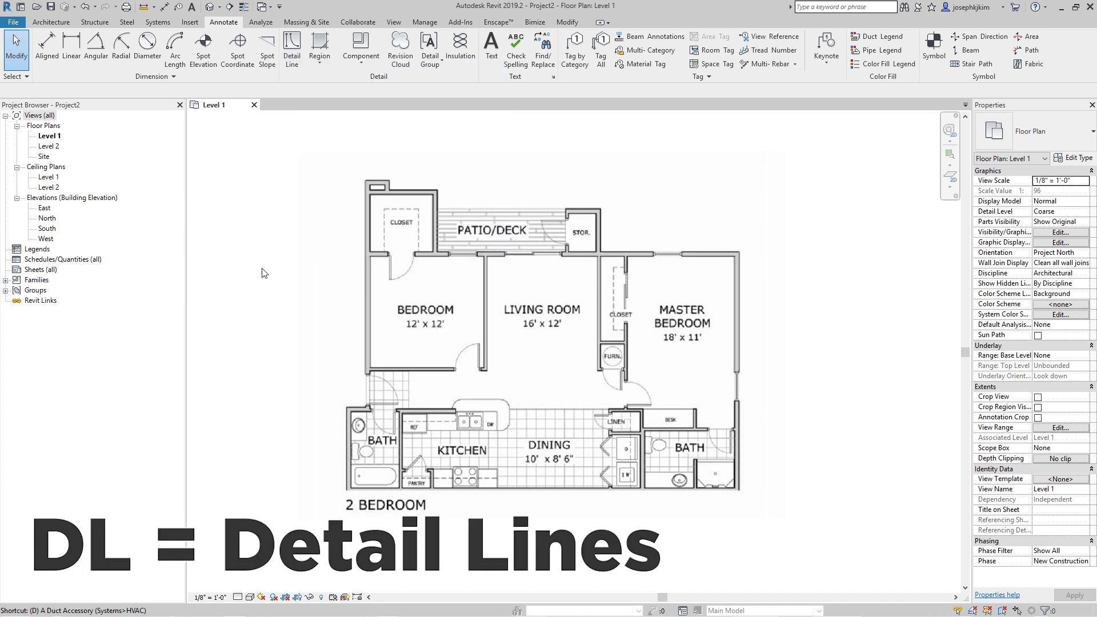
{"action": "key", "text": "l"}
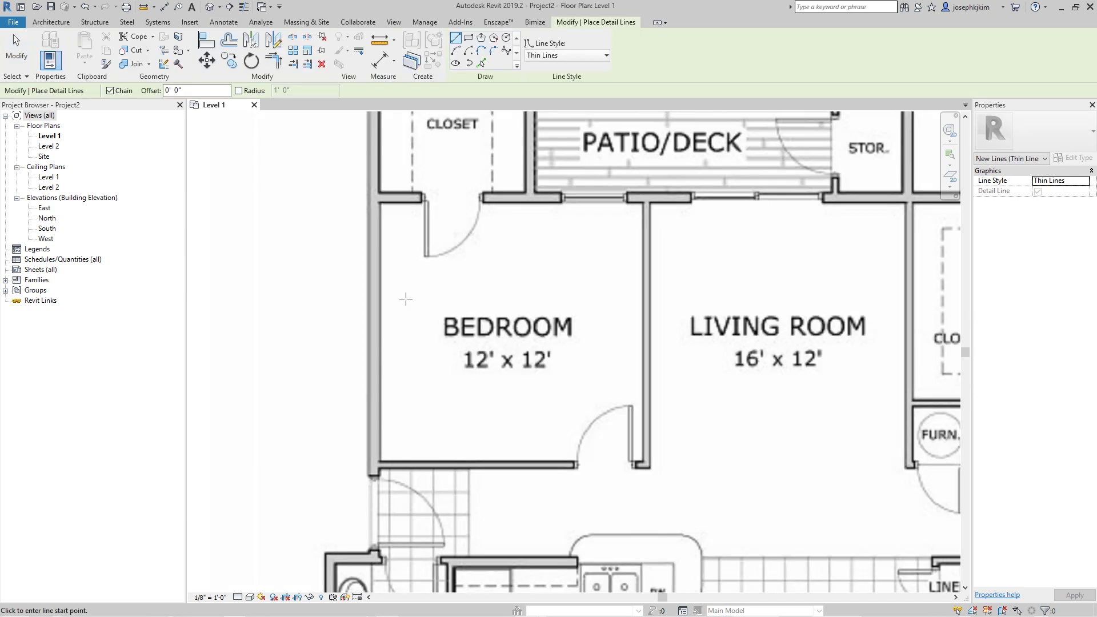
{"action": "scroll", "coordinate": [378, 199], "scroll_direction": "up", "scroll_amount": 4}
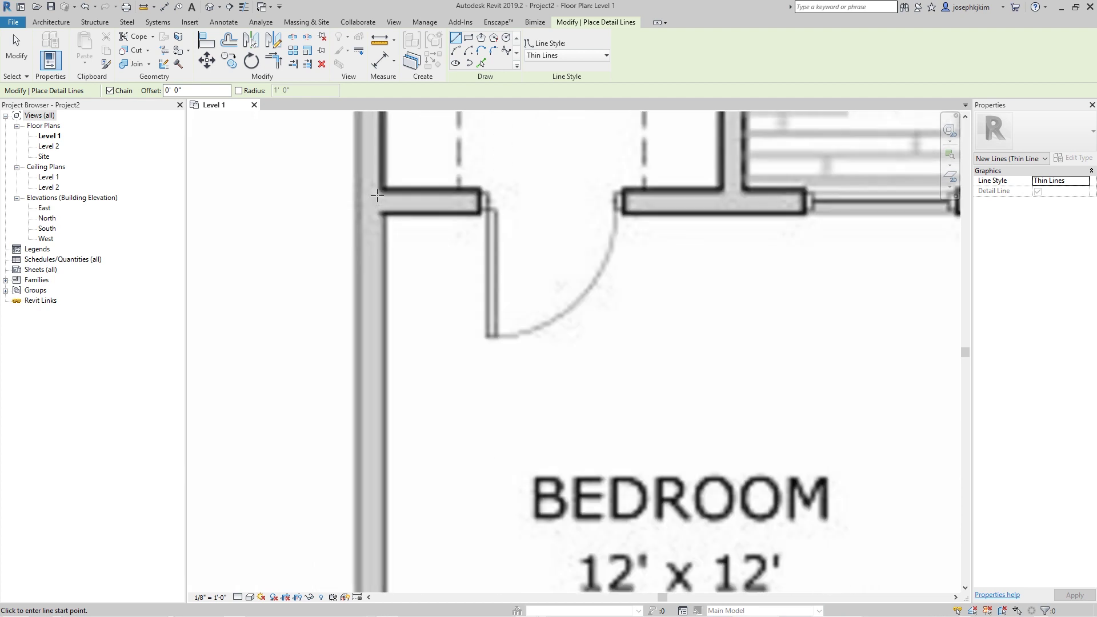
{"action": "left_click", "coordinate": [372, 202]}
{"action": "scroll", "coordinate": [392, 289], "scroll_direction": "down", "scroll_amount": 5}
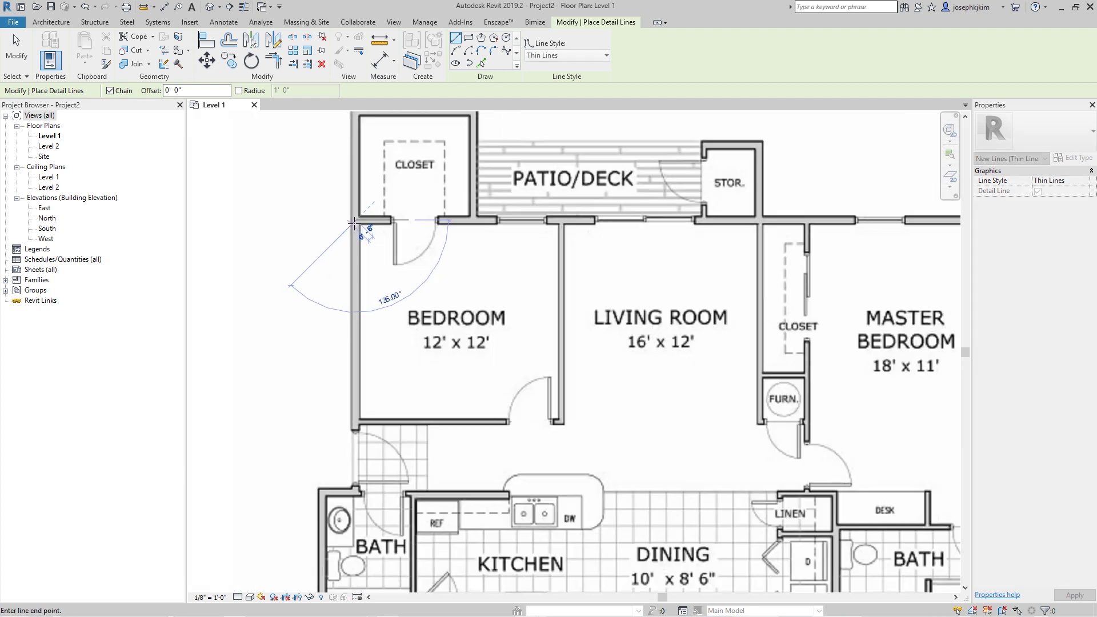
{"action": "scroll", "coordinate": [354, 423], "scroll_direction": "up", "scroll_amount": 3}
{"action": "scroll", "coordinate": [354, 423], "scroll_direction": "up", "scroll_amount": 5}
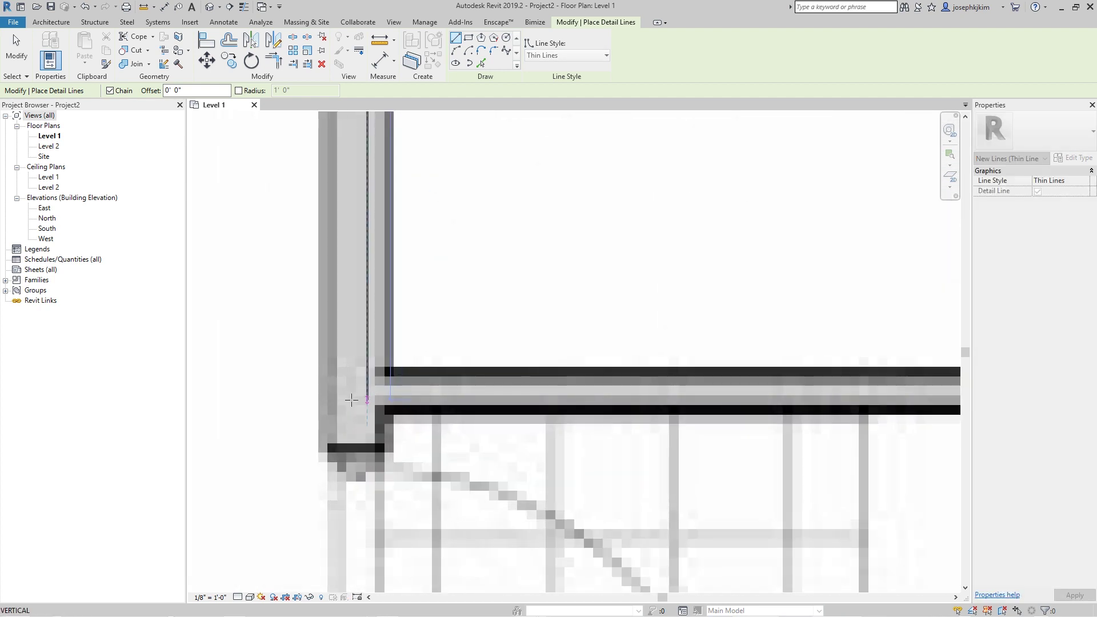
{"action": "left_click", "coordinate": [366, 395]}
{"action": "scroll", "coordinate": [366, 394], "scroll_direction": "down", "scroll_amount": 5}
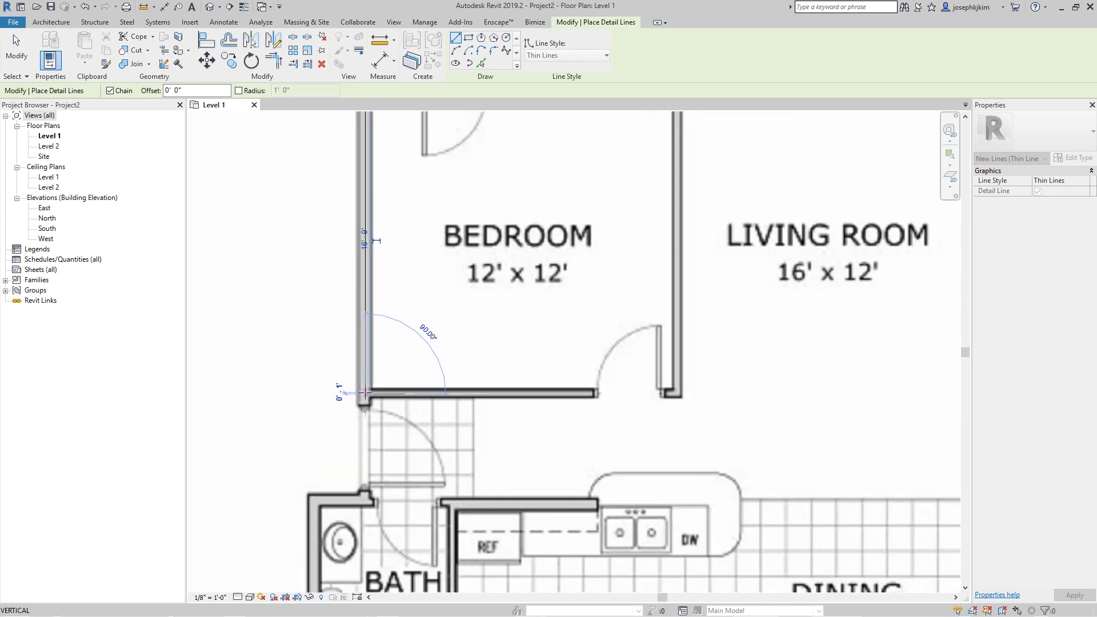
{"action": "key", "text": "Escape"}
{"action": "key", "text": "Escape"}
Check the line's 16'-9" length and window-select the image together with the line.
{"action": "left_click", "coordinate": [366, 330]}
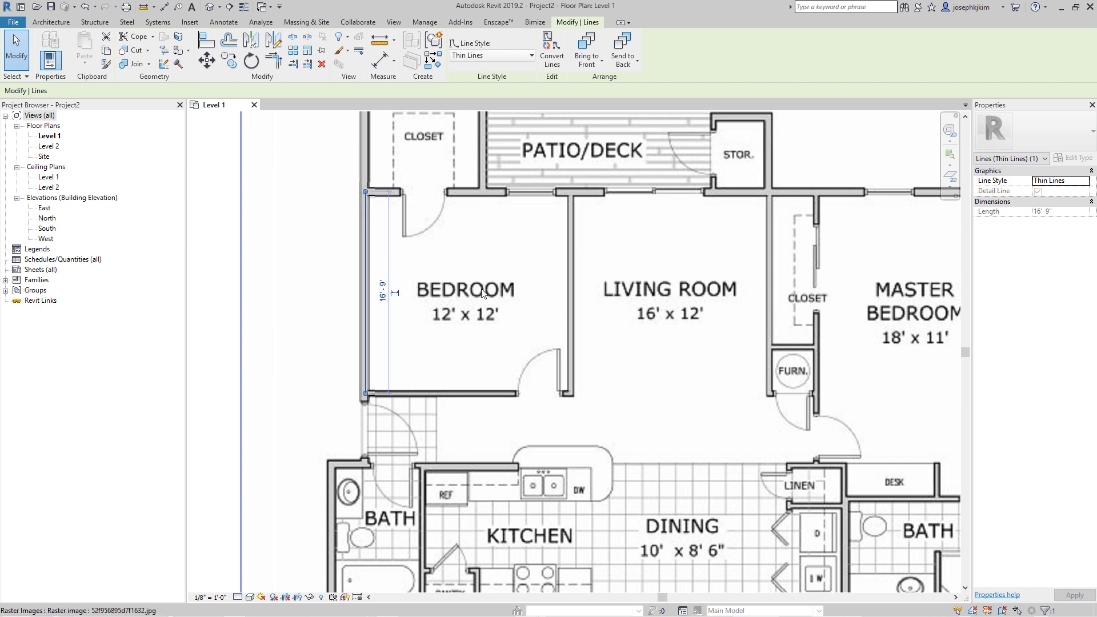
{"action": "scroll", "coordinate": [557, 342], "scroll_direction": "down", "scroll_amount": 2}
{"action": "left_click_drag", "start_coordinate": [347, 146], "coordinate": [869, 533]}
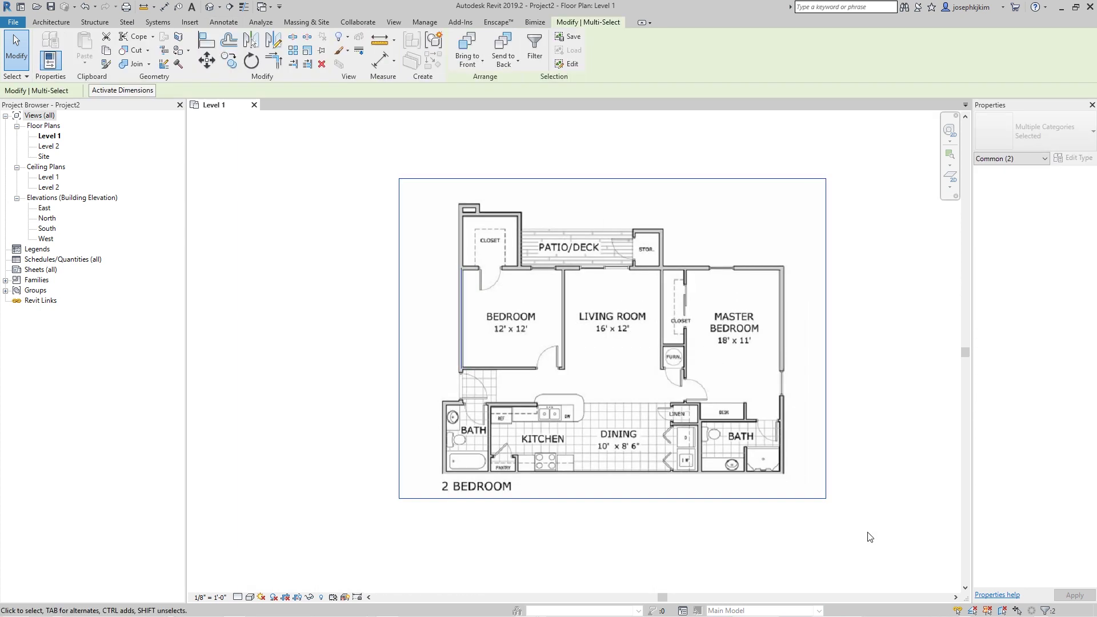
Scale the image and line from the line's endpoints so the left wall measures 12'.
{"action": "left_click", "coordinate": [310, 53]}
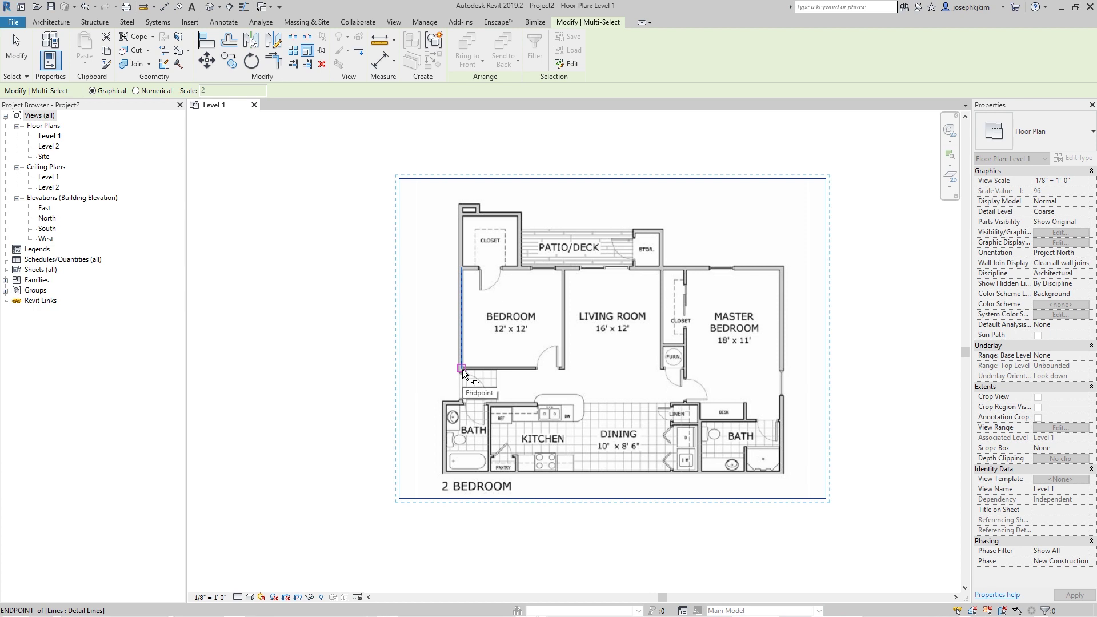
{"action": "left_click", "coordinate": [462, 369]}
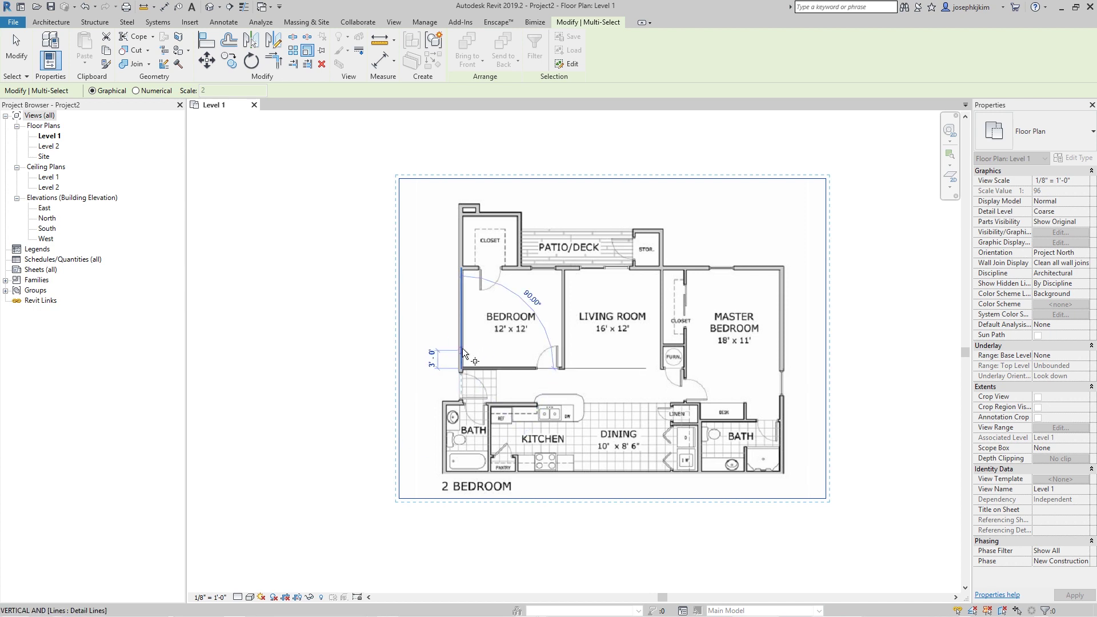
{"action": "left_click", "coordinate": [461, 270]}
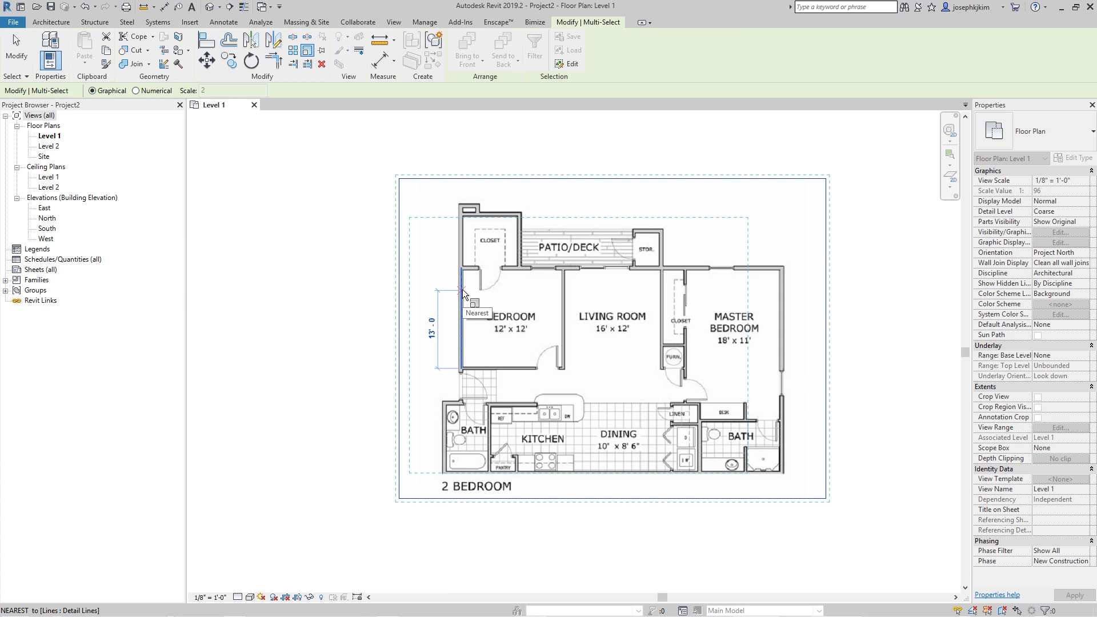
{"action": "type", "text": "12'"}
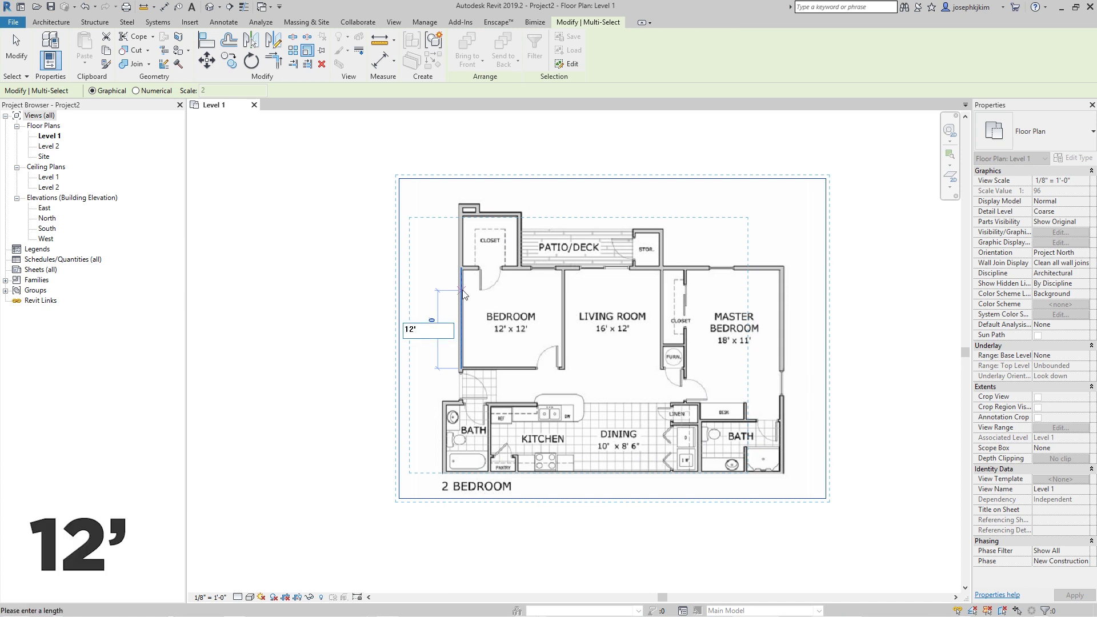
{"action": "key", "text": "Return"}
{"action": "key", "text": "Escape"}
Verify the traced reference line now measures 12' 0".
{"action": "left_click_drag", "start_coordinate": [382, 280], "coordinate": [487, 401]}
{"action": "left_click", "coordinate": [1044, 214]}
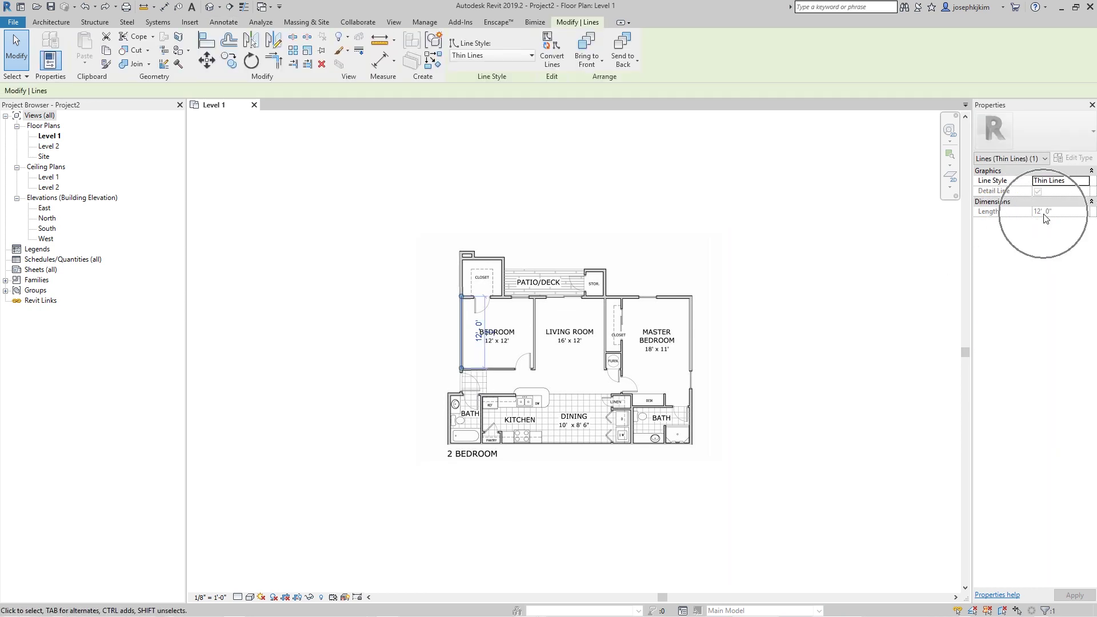
{"action": "key", "text": "Escape"}
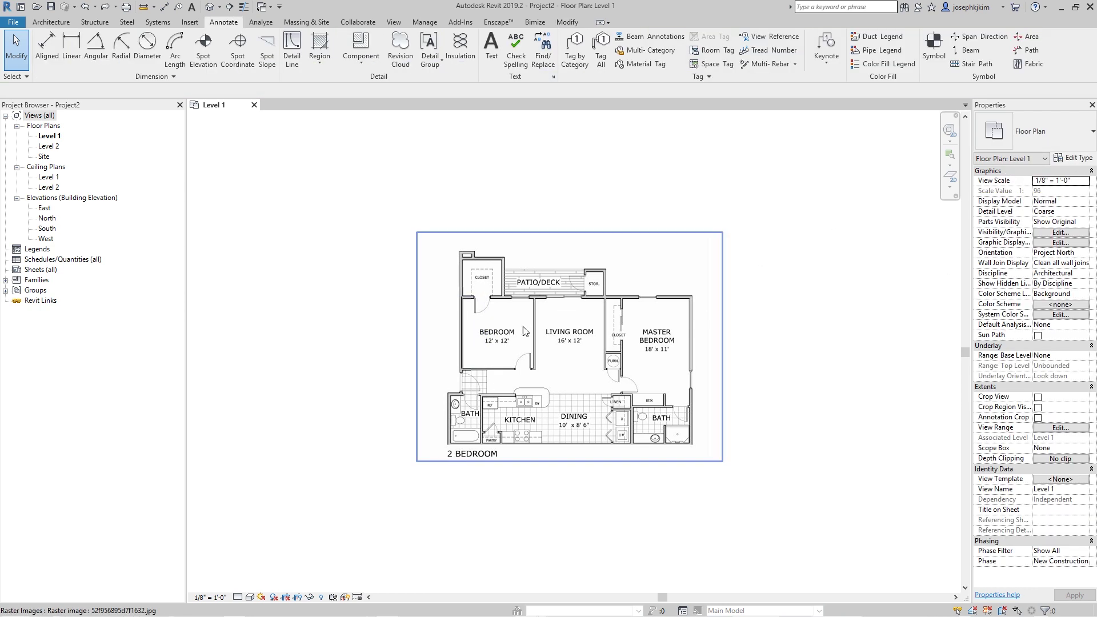
{"action": "scroll", "coordinate": [519, 328], "scroll_direction": "up", "scroll_amount": 3}
{"action": "key", "text": "l"}
{"action": "scroll", "coordinate": [406, 267], "scroll_direction": "up", "scroll_amount": 3}
{"action": "left_click", "coordinate": [408, 268]}
{"action": "scroll", "coordinate": [665, 268], "scroll_direction": "up", "scroll_amount": 3}
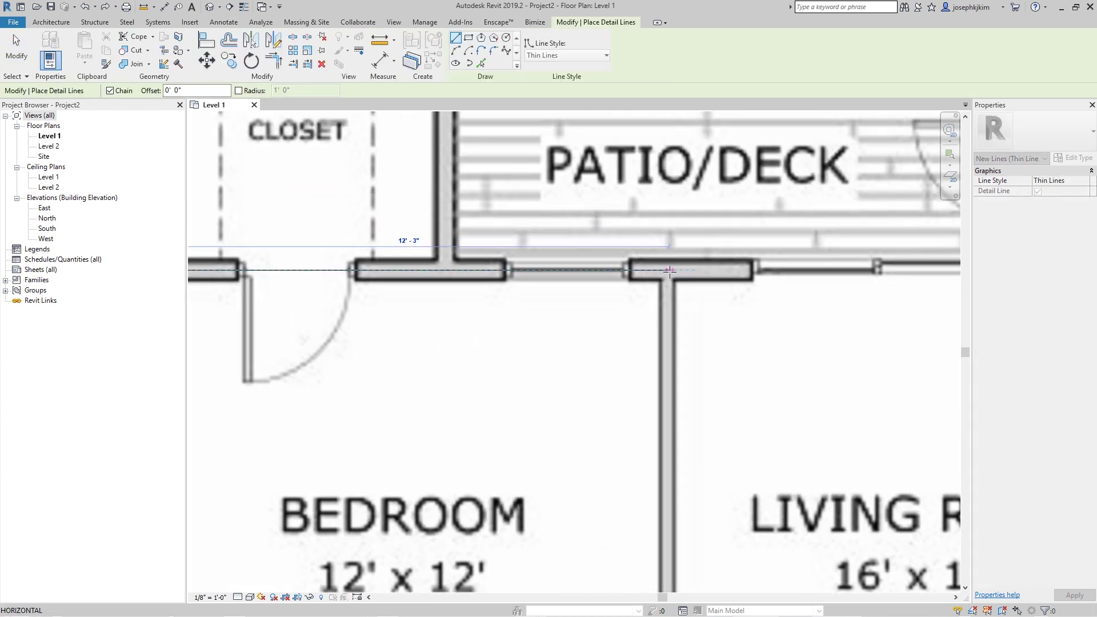
{"action": "scroll", "coordinate": [666, 270], "scroll_direction": "down", "scroll_amount": 5}
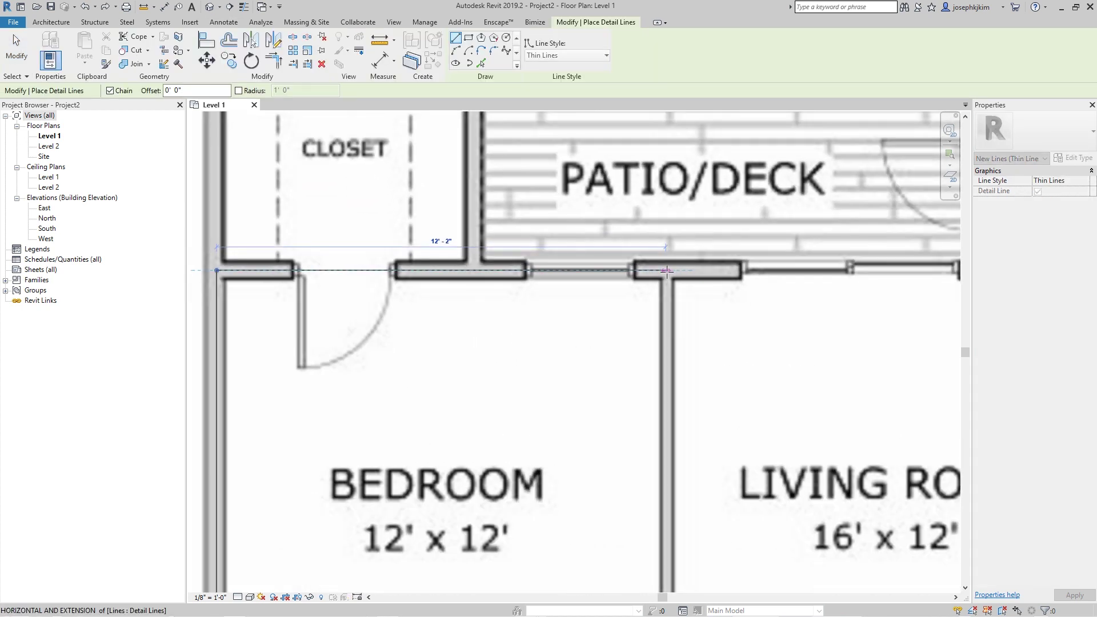
{"action": "key", "text": "Escape"}
{"action": "key", "text": "Escape"}
Delete the temporary reference detail line.
{"action": "scroll", "coordinate": [344, 258], "scroll_direction": "down", "scroll_amount": 3}
{"action": "left_click_drag", "start_coordinate": [345, 253], "coordinate": [465, 383]}
{"action": "key", "text": "Delete"}
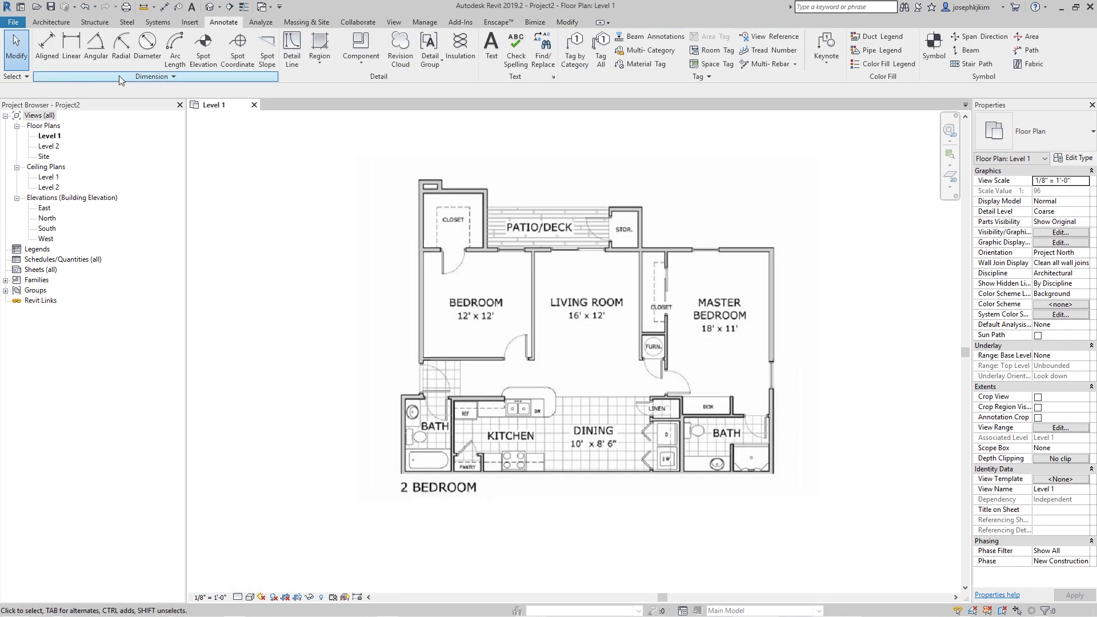
Start the Wall tool with the Generic - 6" wall type.
{"action": "left_click", "coordinate": [52, 22]}
{"action": "left_click", "coordinate": [46, 49]}
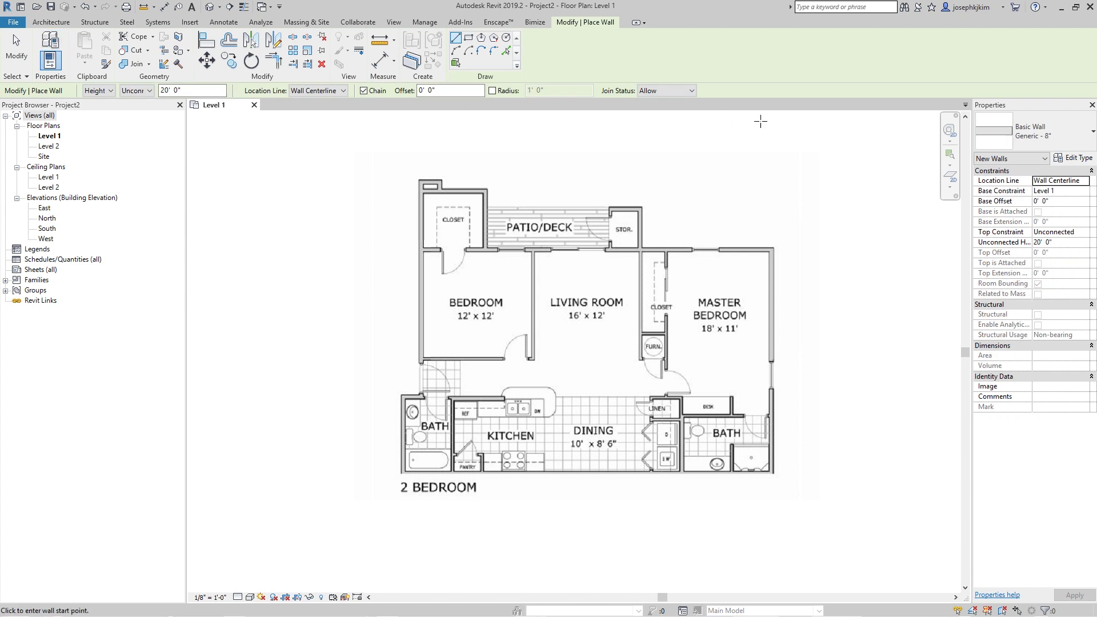
{"action": "left_click", "coordinate": [1035, 132]}
{"action": "scroll", "coordinate": [999, 251], "scroll_direction": "down", "scroll_amount": 1}
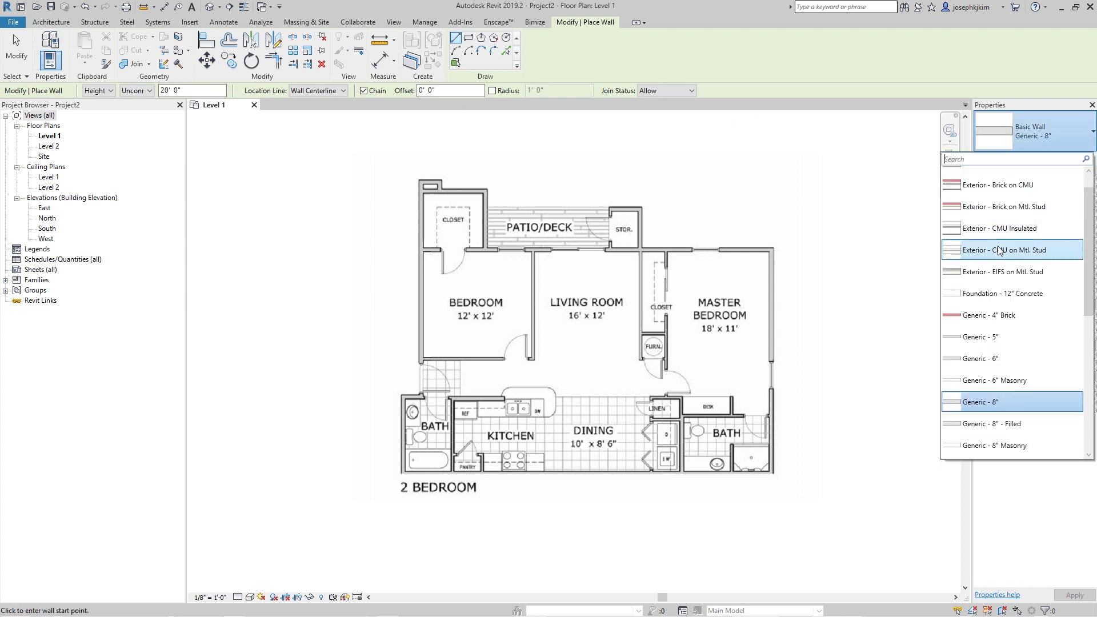
{"action": "left_click", "coordinate": [1027, 359]}
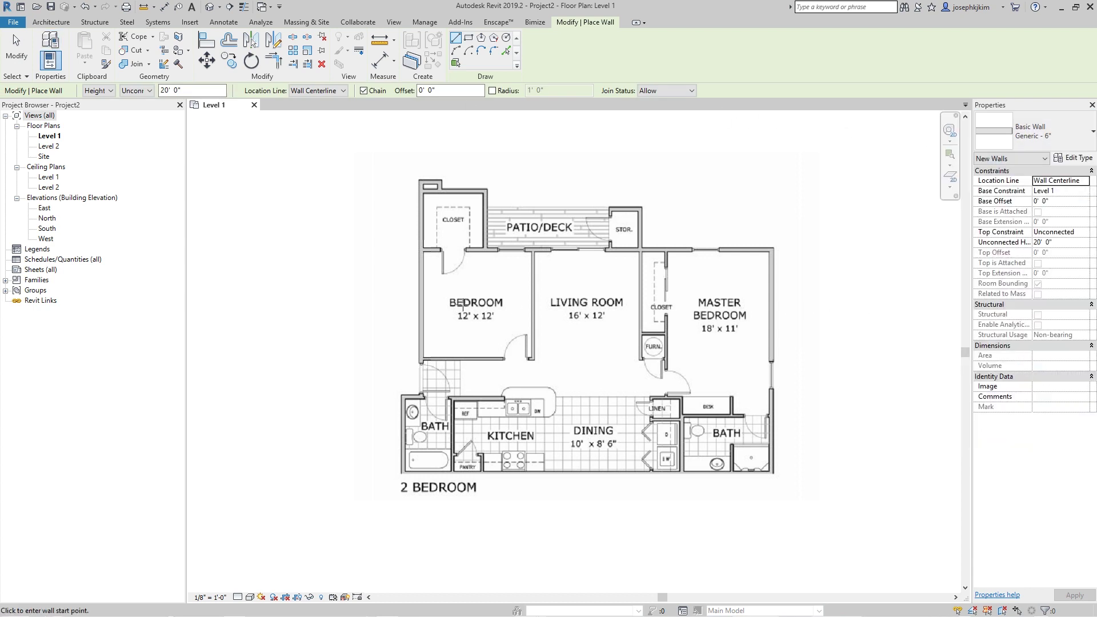
{"action": "scroll", "coordinate": [435, 256], "scroll_direction": "up", "scroll_amount": 6}
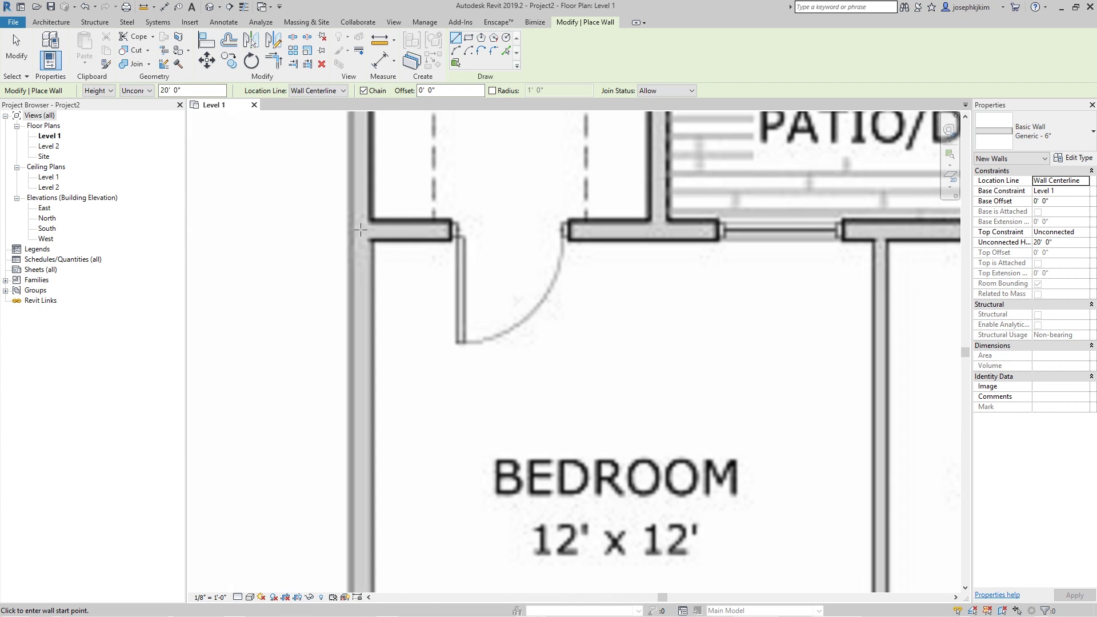
Trace the bedroom's outline walls and the closet notch over the plan image.
{"action": "left_click", "coordinate": [361, 230]}
{"action": "scroll", "coordinate": [721, 230], "scroll_direction": "down", "scroll_amount": 2}
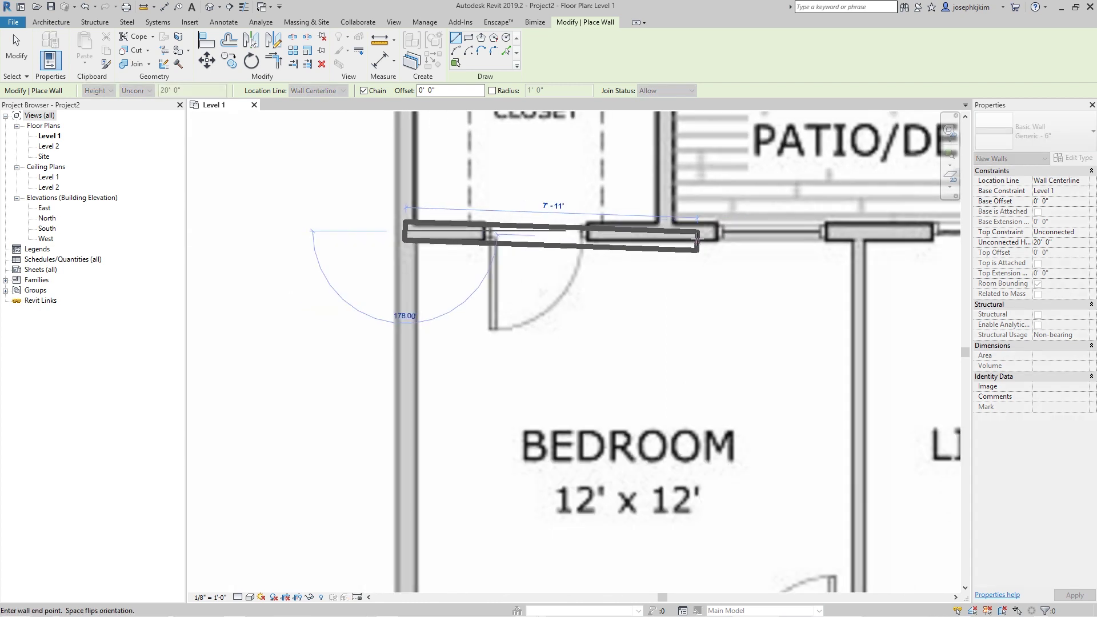
{"action": "left_click", "coordinate": [836, 233]}
{"action": "middle_click_drag", "start_coordinate": [840, 451], "coordinate": [646, 322]}
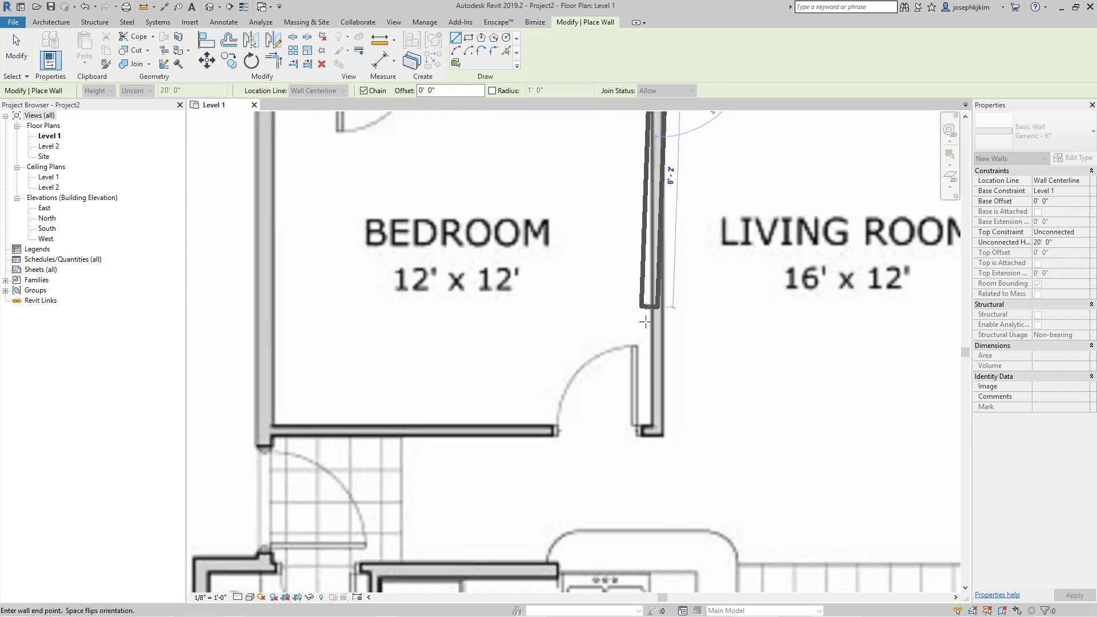
{"action": "left_click", "coordinate": [659, 429]}
{"action": "left_click", "coordinate": [266, 429]}
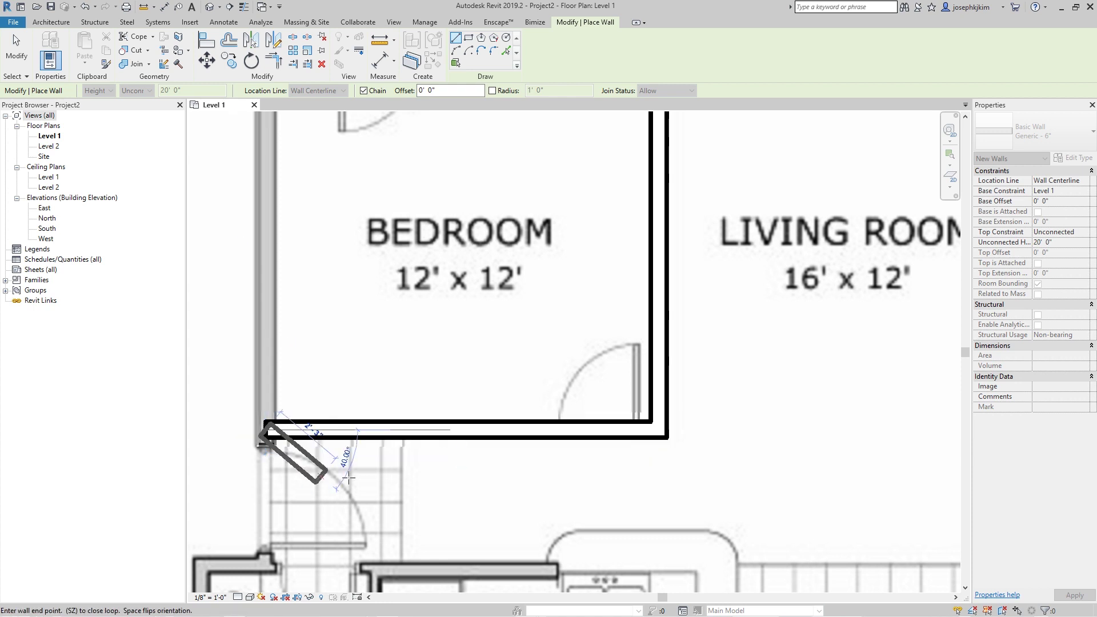
{"action": "scroll", "coordinate": [349, 477], "scroll_direction": "down", "scroll_amount": 3}
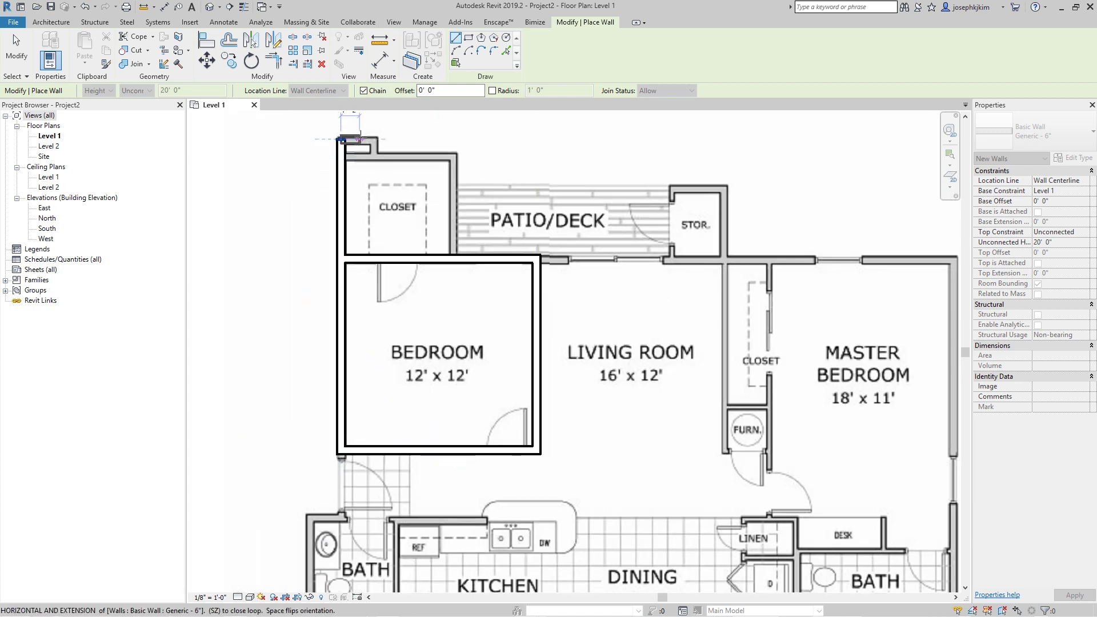
{"action": "left_click", "coordinate": [374, 139]}
{"action": "left_click", "coordinate": [375, 157]}
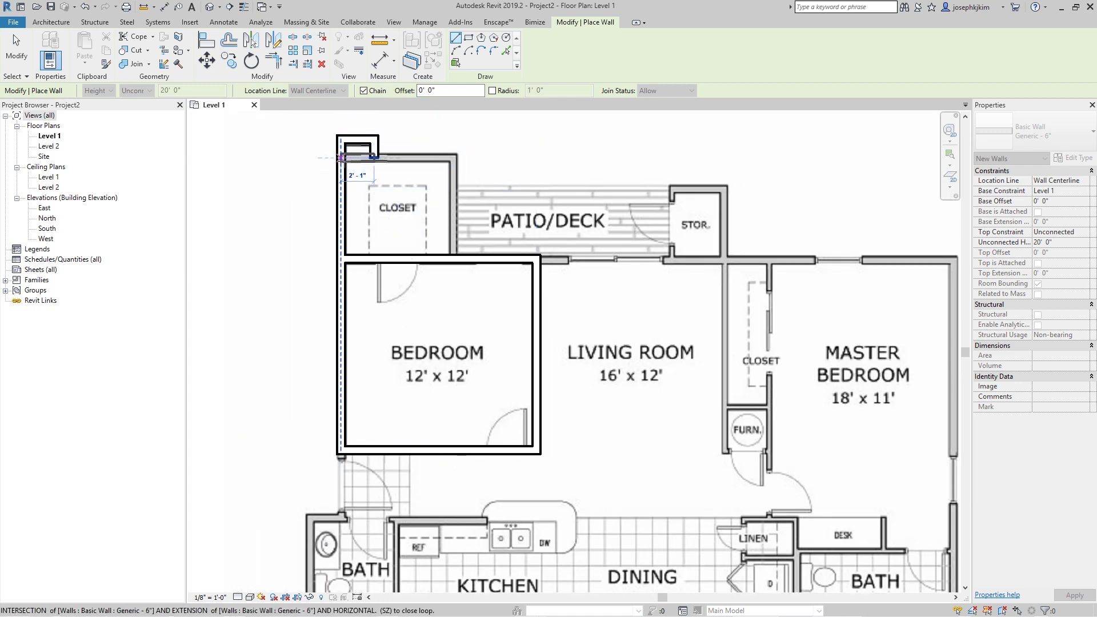
{"action": "left_click", "coordinate": [342, 158]}
{"action": "key", "text": "Escape"}
{"action": "key", "text": "Escape"}
Add the closet's right wall and corner-join the lower notch wall to it with Trim/Extend.
{"action": "left_click", "coordinate": [452, 251]}
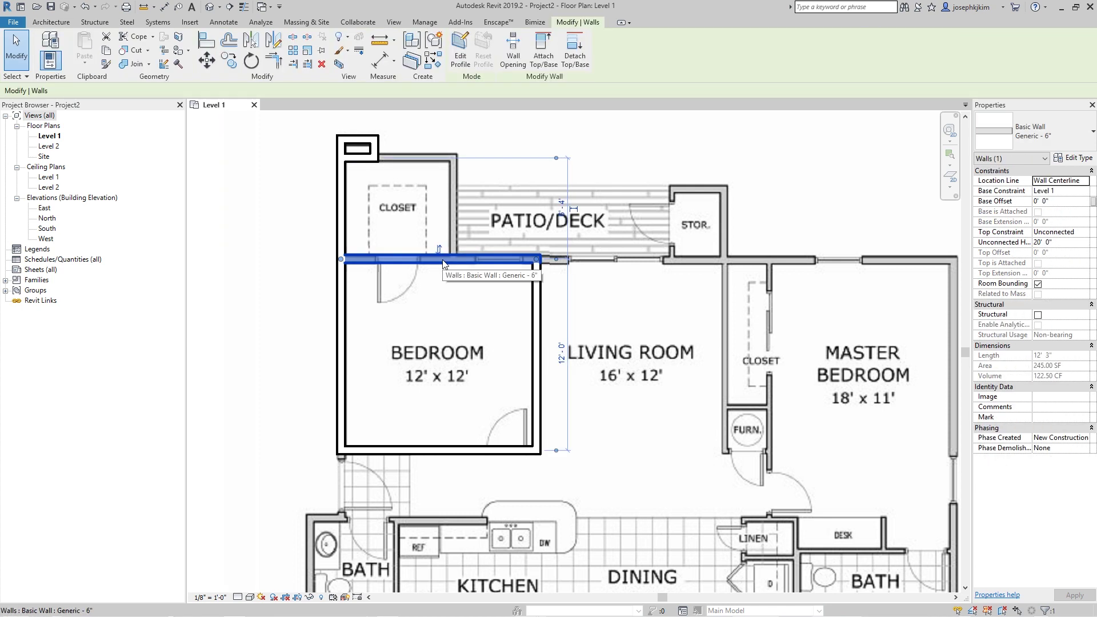
{"action": "left_click", "coordinate": [453, 259]}
{"action": "left_click", "coordinate": [453, 158]}
{"action": "key", "text": "t"}
{"action": "key", "text": "r"}
{"action": "left_click", "coordinate": [366, 160]}
{"action": "left_click", "coordinate": [453, 184]}
{"action": "key", "text": "Escape"}
{"action": "key", "text": "Escape"}
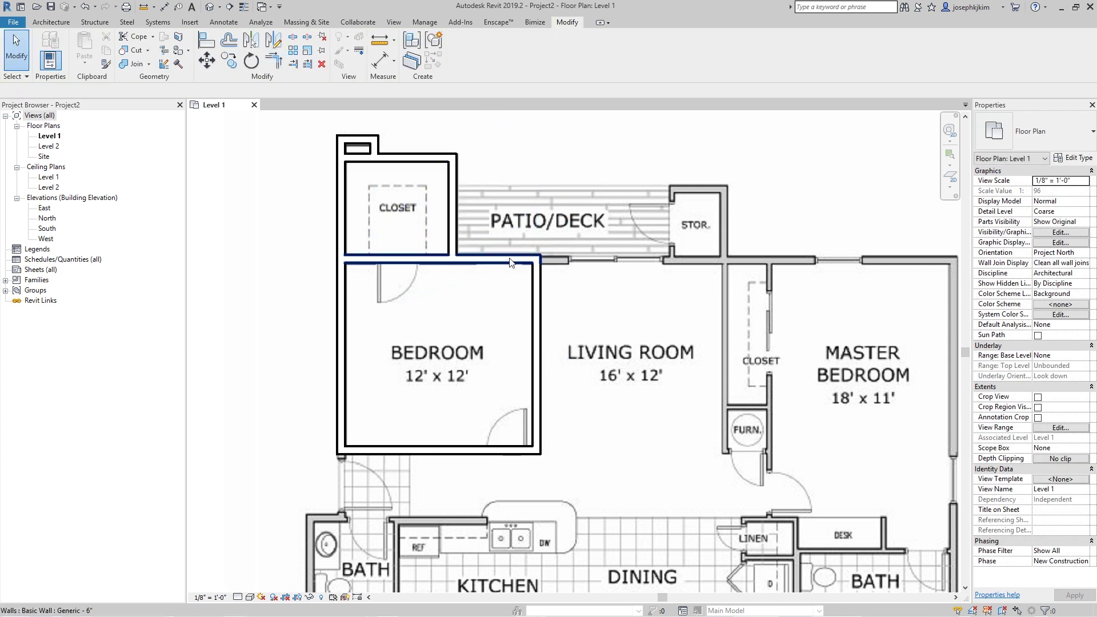
Select the bedroom's right wall as the source for the next wall.
{"action": "middle_click_drag", "start_coordinate": [552, 261], "coordinate": [537, 258]}
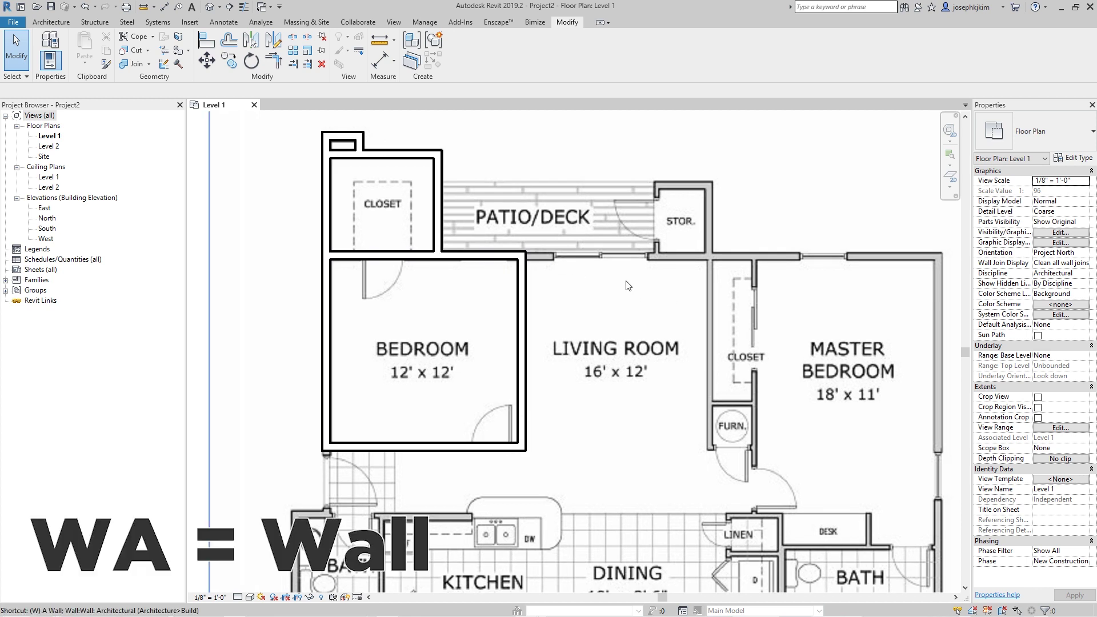
{"action": "key", "text": "w"}
{"action": "key", "text": "a"}
{"action": "key", "text": "Escape"}
{"action": "key", "text": "Escape"}
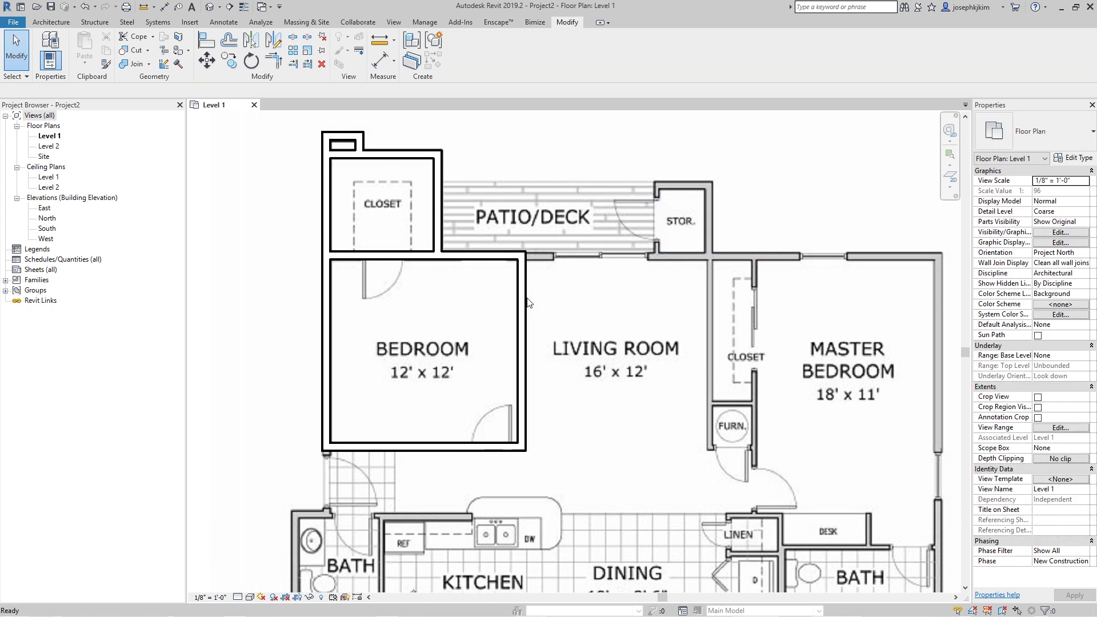
{"action": "left_click", "coordinate": [528, 305]}
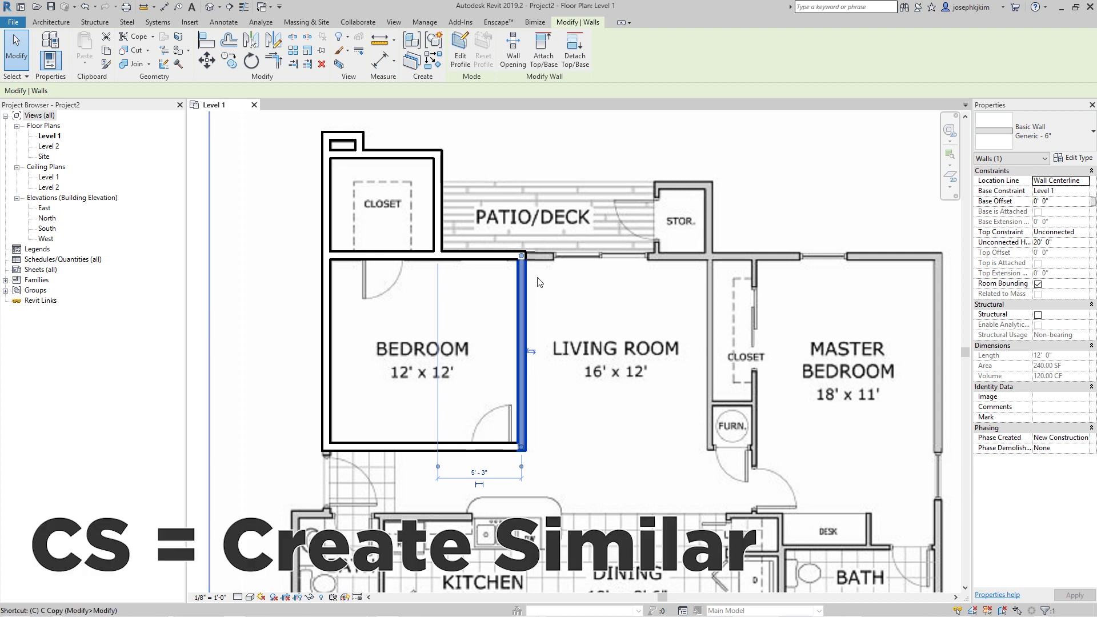
Draw a matching wall (CS) from the living room's top-right corner down beside FURN.
{"action": "key", "text": "c"}
{"action": "key", "text": "s"}
{"action": "left_click", "coordinate": [708, 256]}
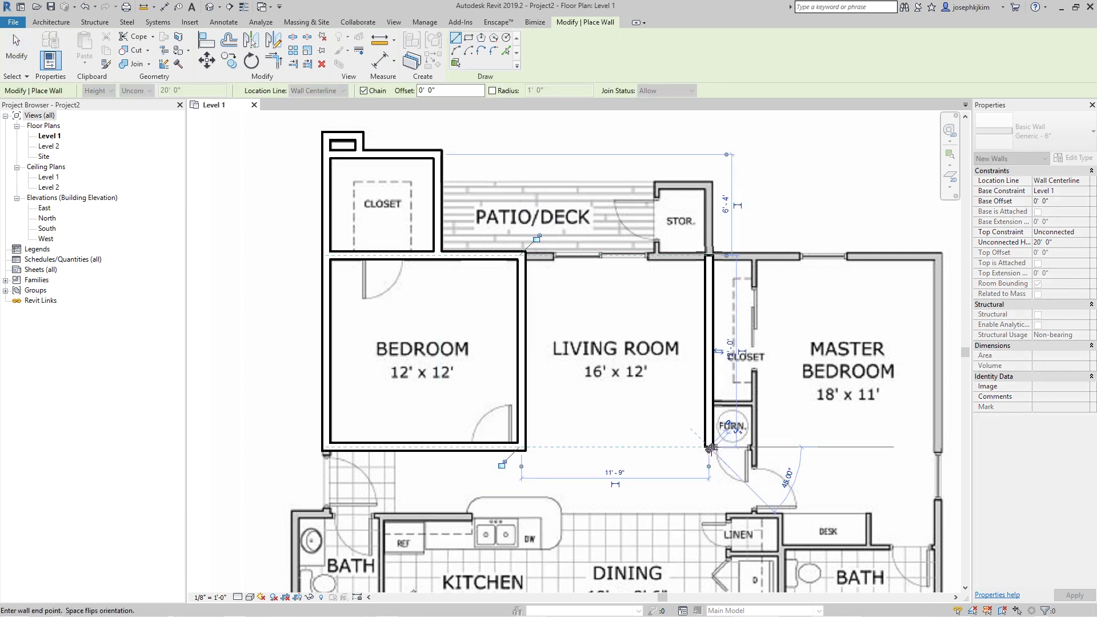
{"action": "left_click", "coordinate": [709, 448]}
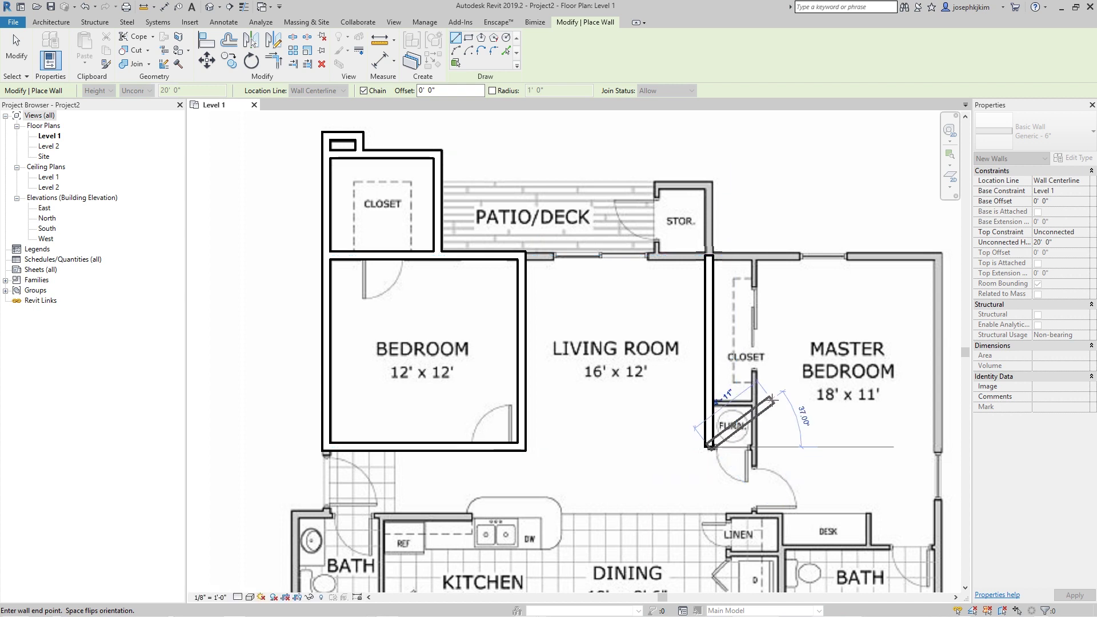
{"action": "key", "text": "Escape"}
{"action": "key", "text": "Escape"}
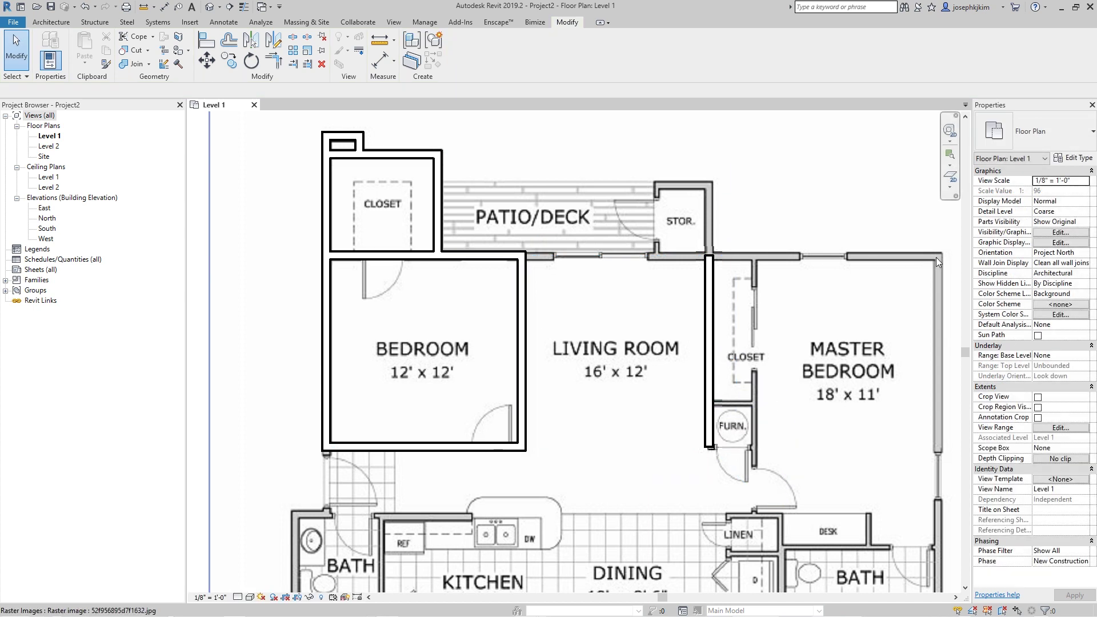
{"action": "left_click", "coordinate": [709, 321]}
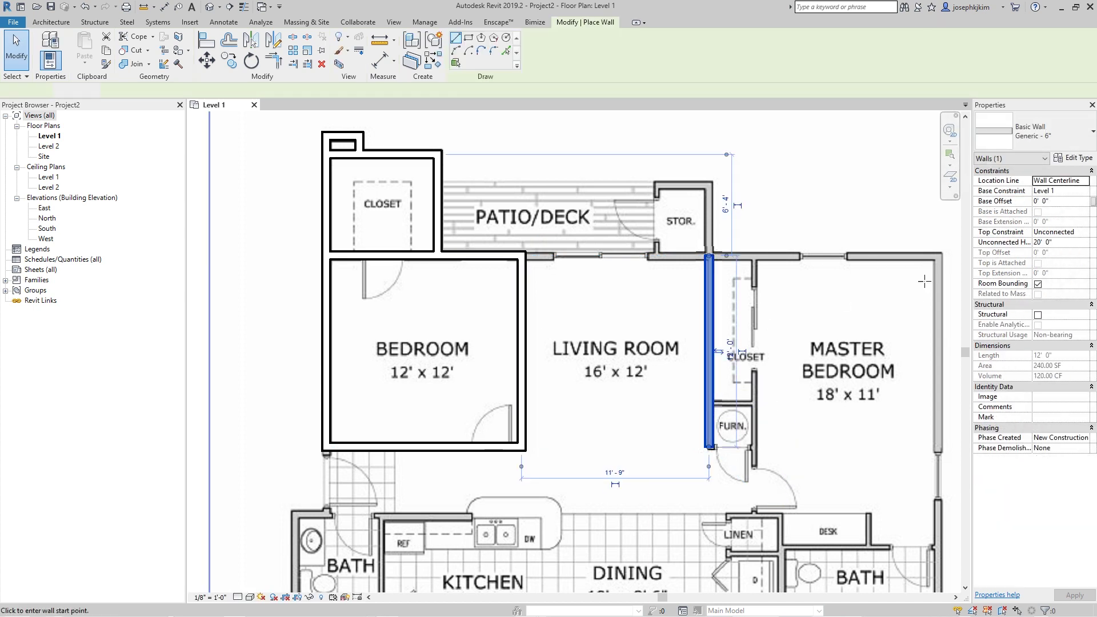
Try corner-joining the top wall to the master bedroom's right wall, then undo it.
{"action": "key", "text": "c"}
{"action": "key", "text": "s"}
{"action": "left_click", "coordinate": [937, 265]}
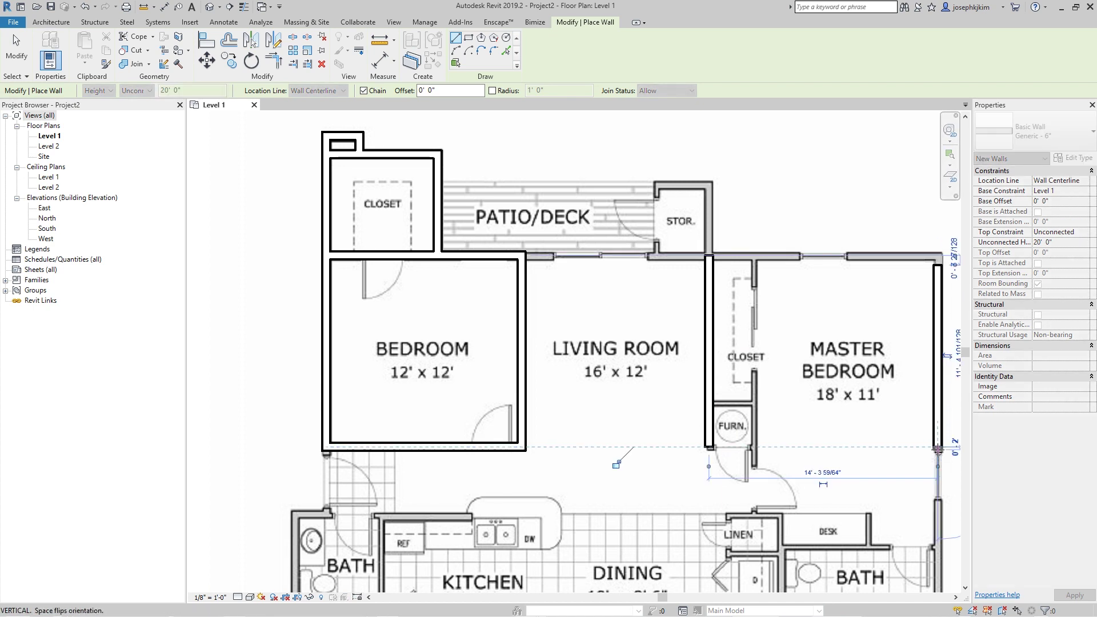
{"action": "key", "text": "r"}
{"action": "left_click", "coordinate": [934, 365]}
{"action": "left_click", "coordinate": [493, 258]}
{"action": "key", "text": "Escape"}
{"action": "key", "text": "ctrl+z"}
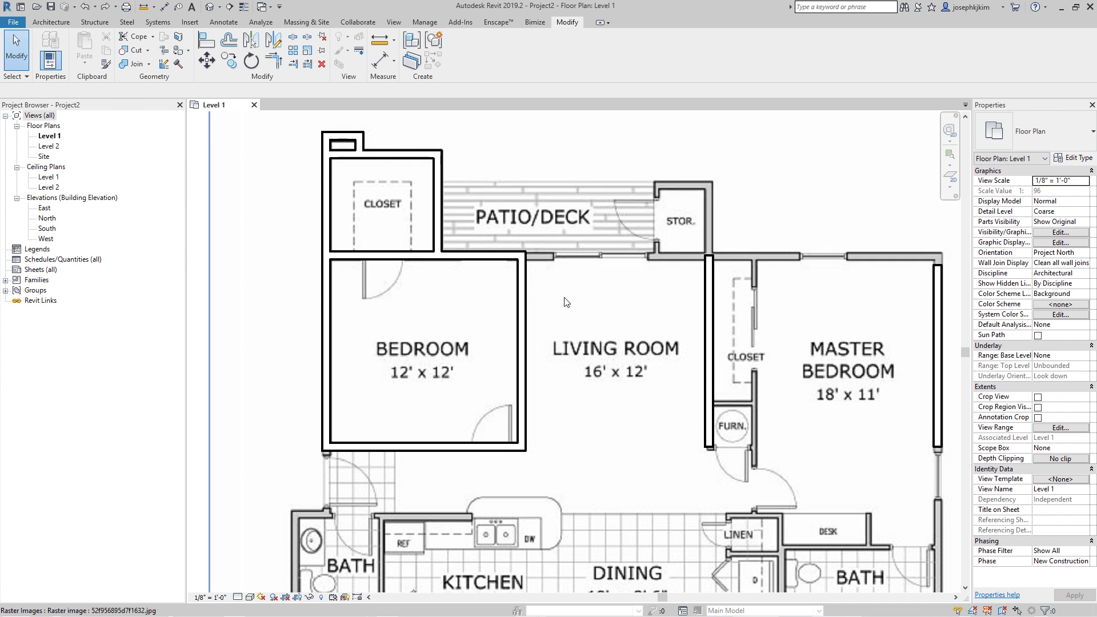
Extend the top wall to corner-join the master bedroom's right wall using TR.
{"action": "key", "text": "t"}
{"action": "key", "text": "r"}
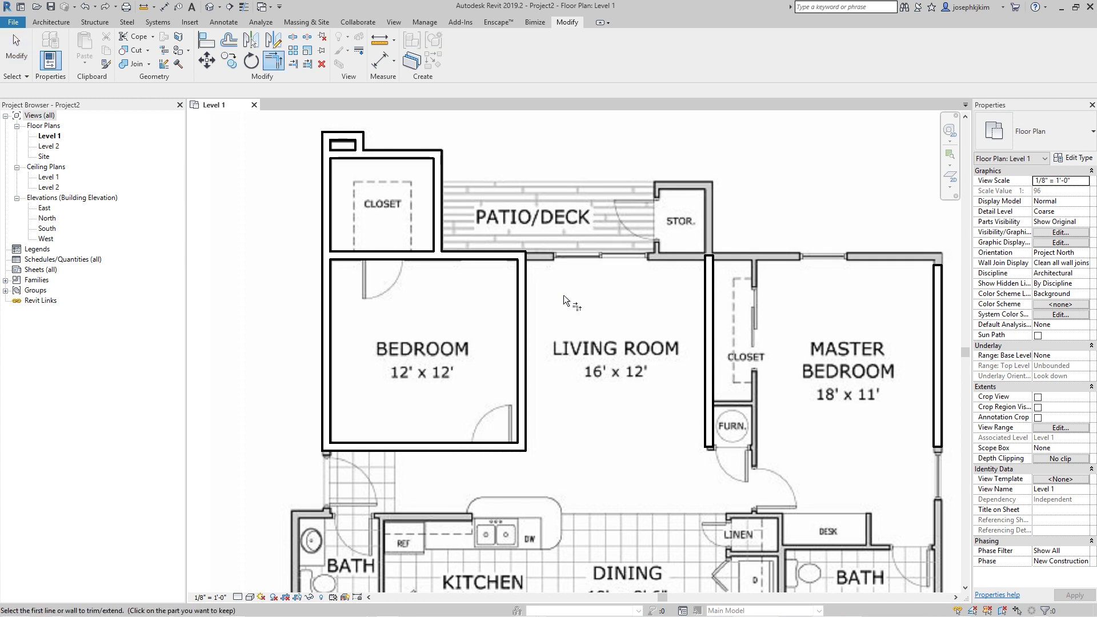
{"action": "left_click", "coordinate": [489, 253]}
{"action": "left_click", "coordinate": [934, 289]}
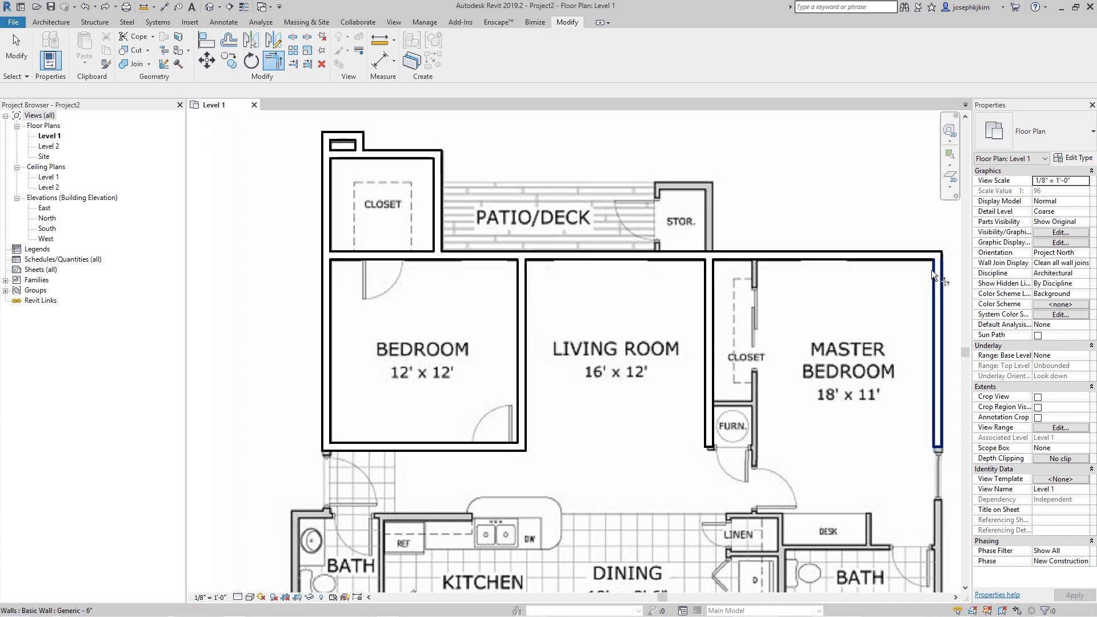
{"action": "middle_click_drag", "start_coordinate": [837, 372], "coordinate": [707, 368]}
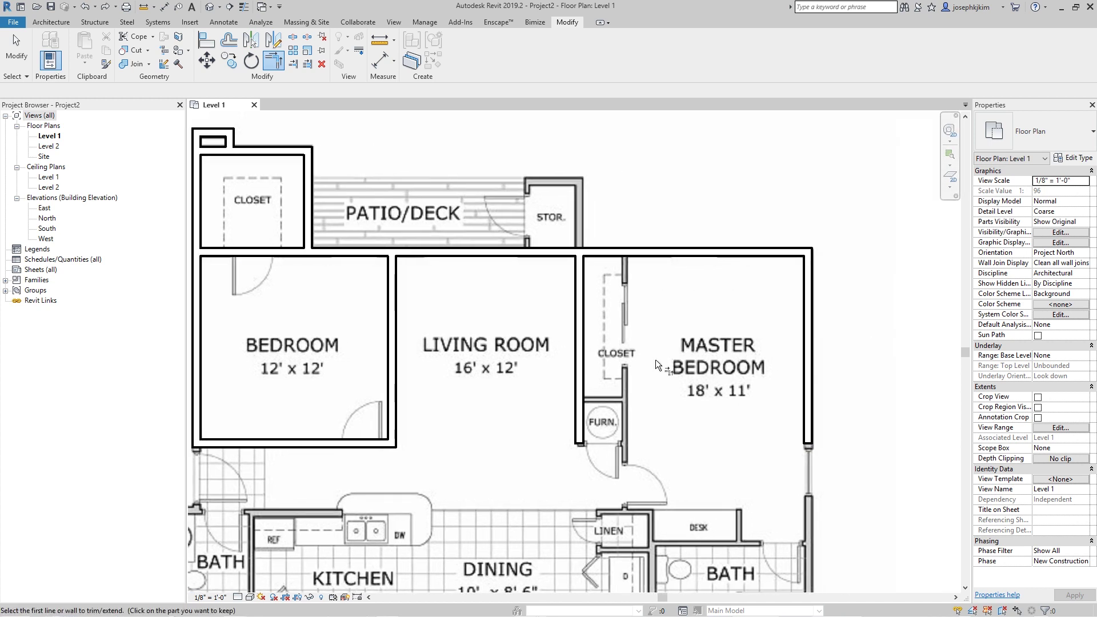
{"action": "key", "text": "Escape"}
{"action": "key", "text": "Escape"}
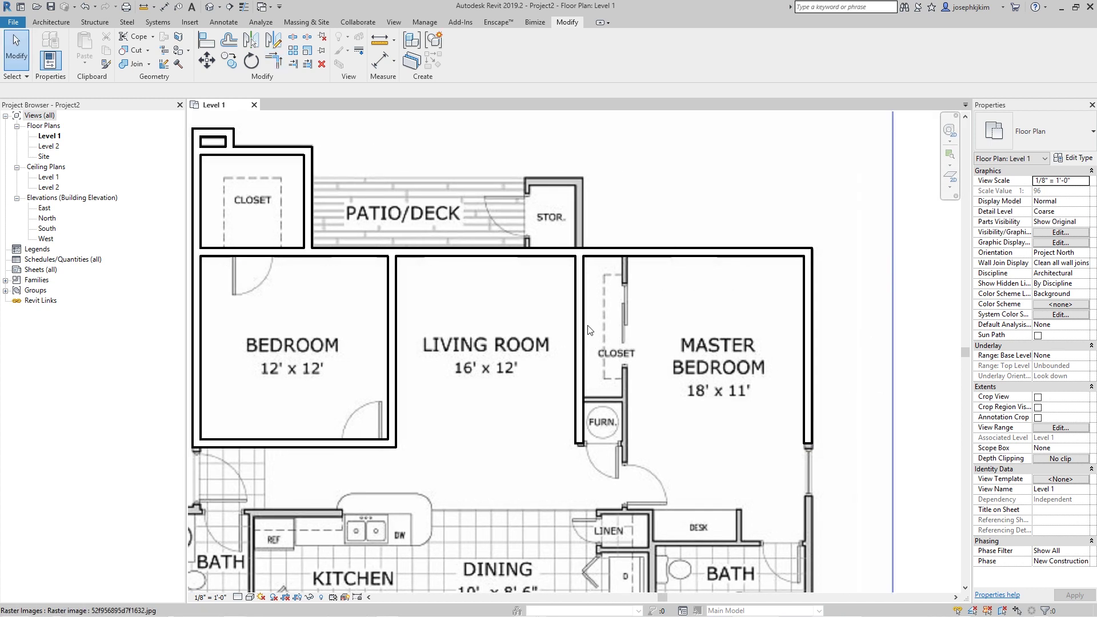
{"action": "left_click", "coordinate": [581, 306]}
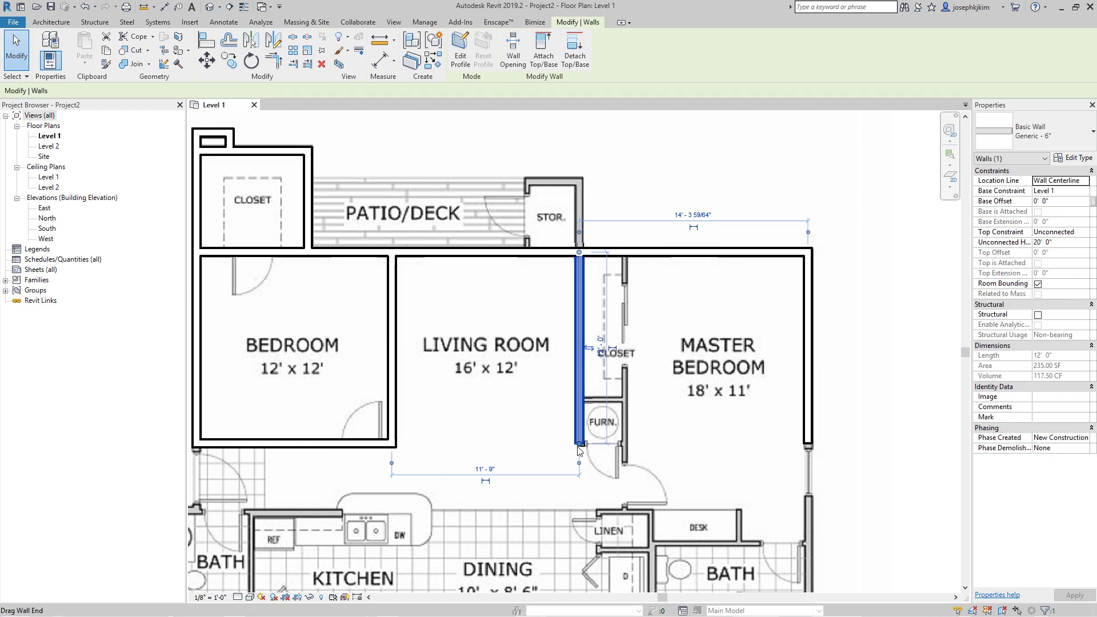
Switch the living room–closet wall to Generic - 5" and confirm its 5" structure layer.
{"action": "scroll", "coordinate": [579, 444], "scroll_direction": "up", "scroll_amount": 5}
{"action": "left_click", "coordinate": [1010, 145]}
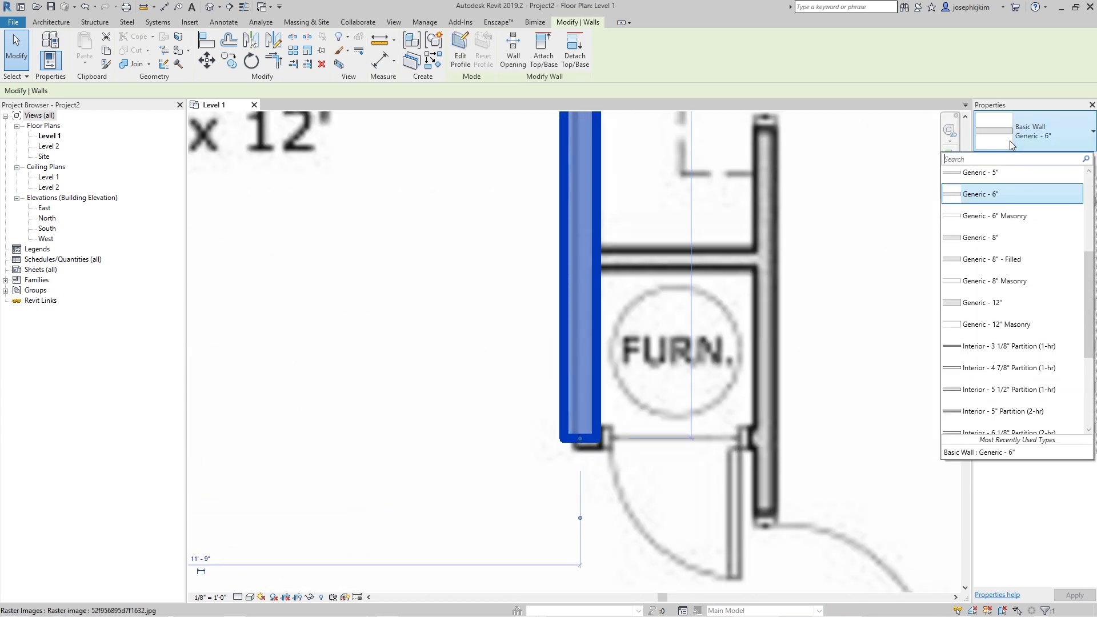
{"action": "scroll", "coordinate": [1010, 228], "scroll_direction": "up", "scroll_amount": 1}
{"action": "left_click", "coordinate": [1008, 230]}
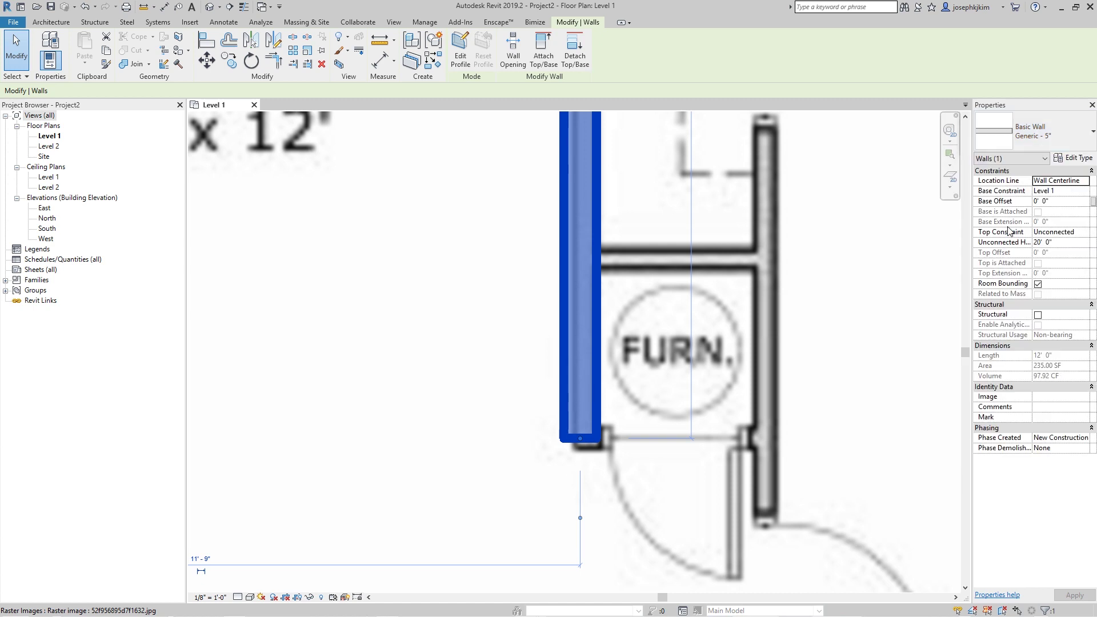
{"action": "scroll", "coordinate": [509, 406], "scroll_direction": "down", "scroll_amount": 5}
{"action": "middle_click_drag", "start_coordinate": [592, 376], "coordinate": [687, 430]}
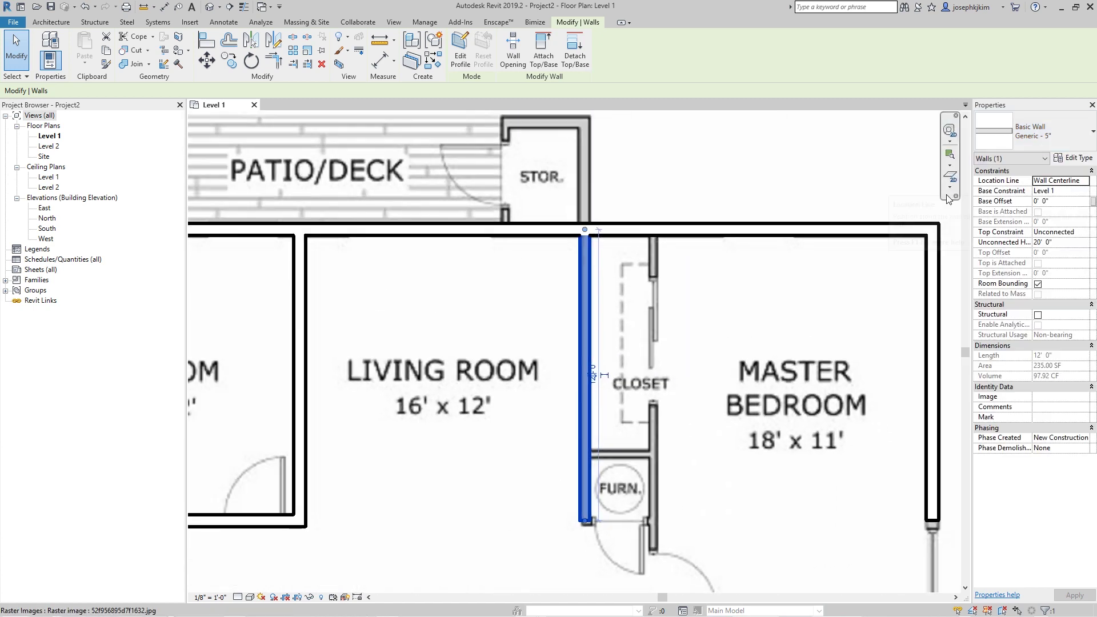
{"action": "left_click", "coordinate": [1074, 158]}
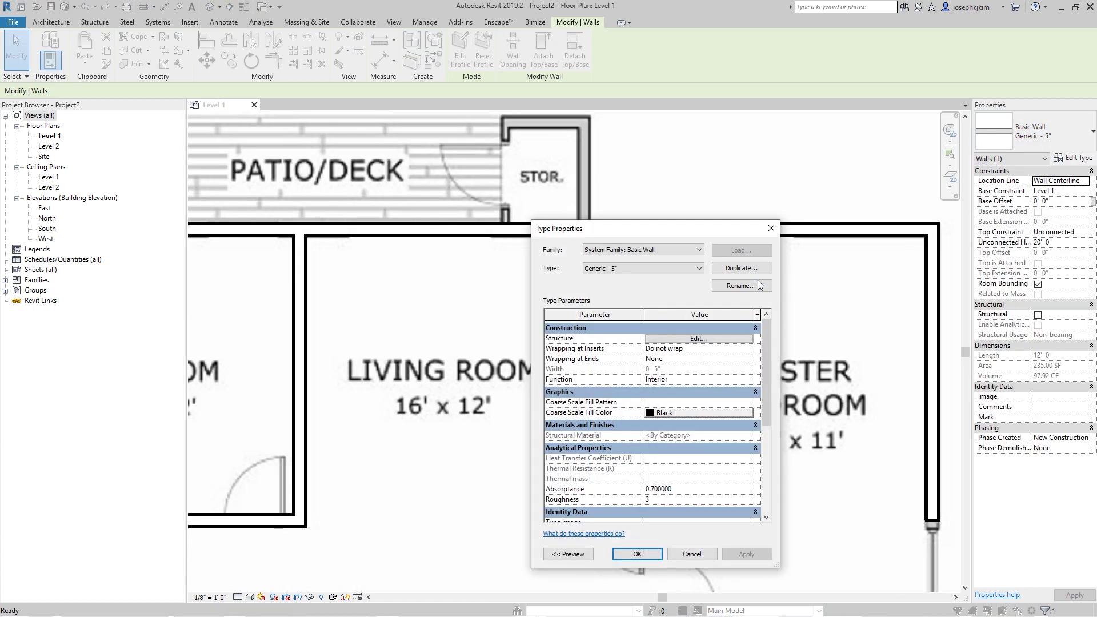
{"action": "left_click", "coordinate": [691, 339]}
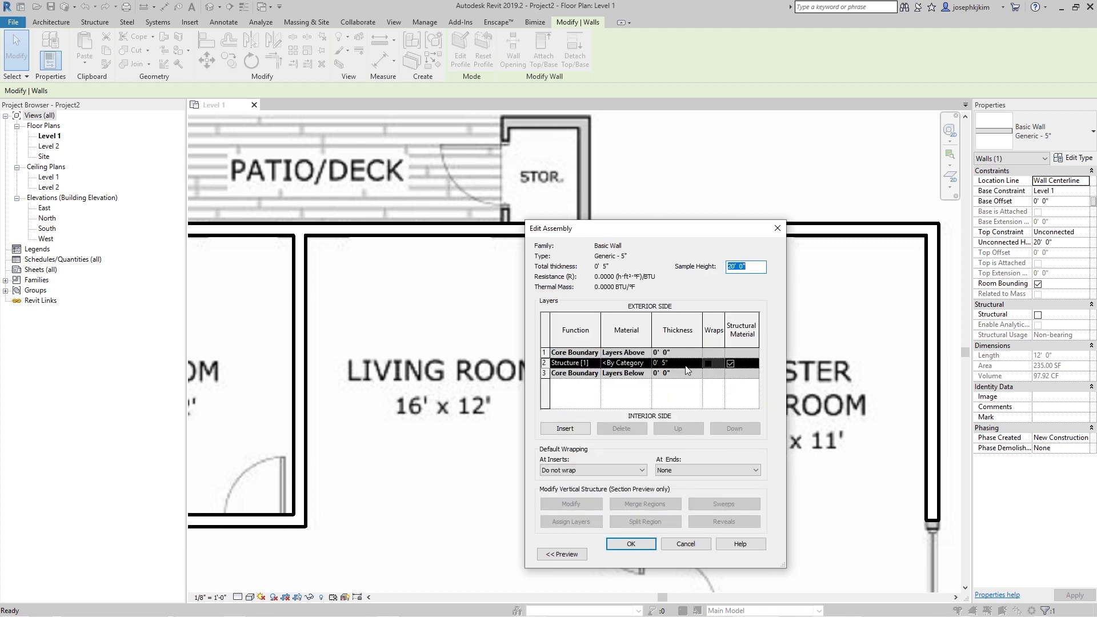
{"action": "left_click", "coordinate": [631, 543]}
{"action": "left_click", "coordinate": [631, 553]}
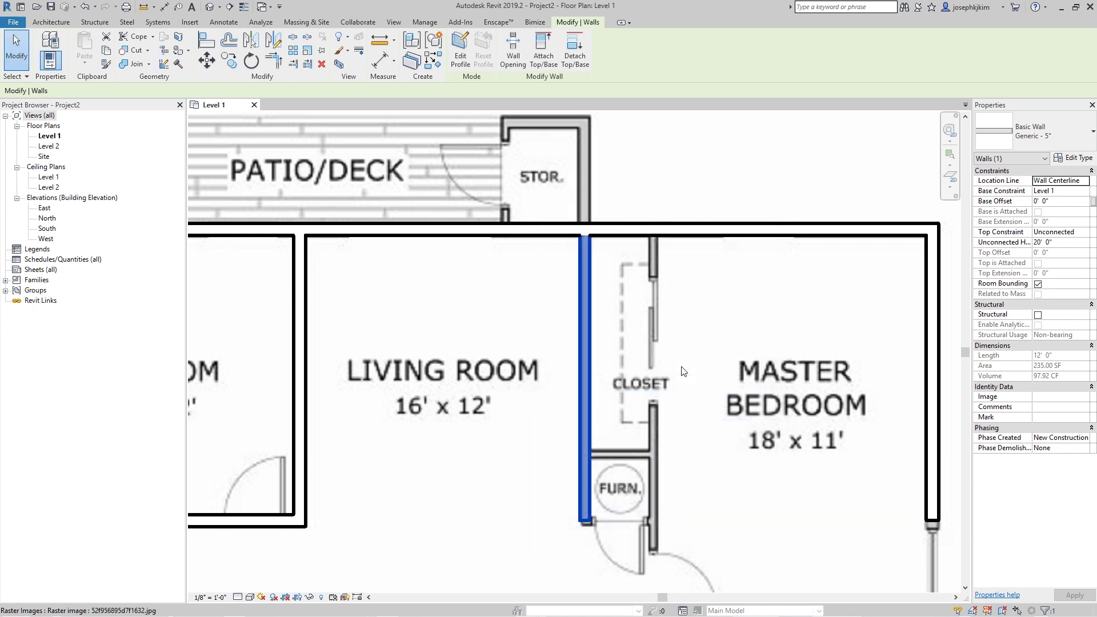
{"action": "scroll", "coordinate": [641, 246], "scroll_direction": "down", "scroll_amount": 2}
{"action": "key", "text": "Escape"}
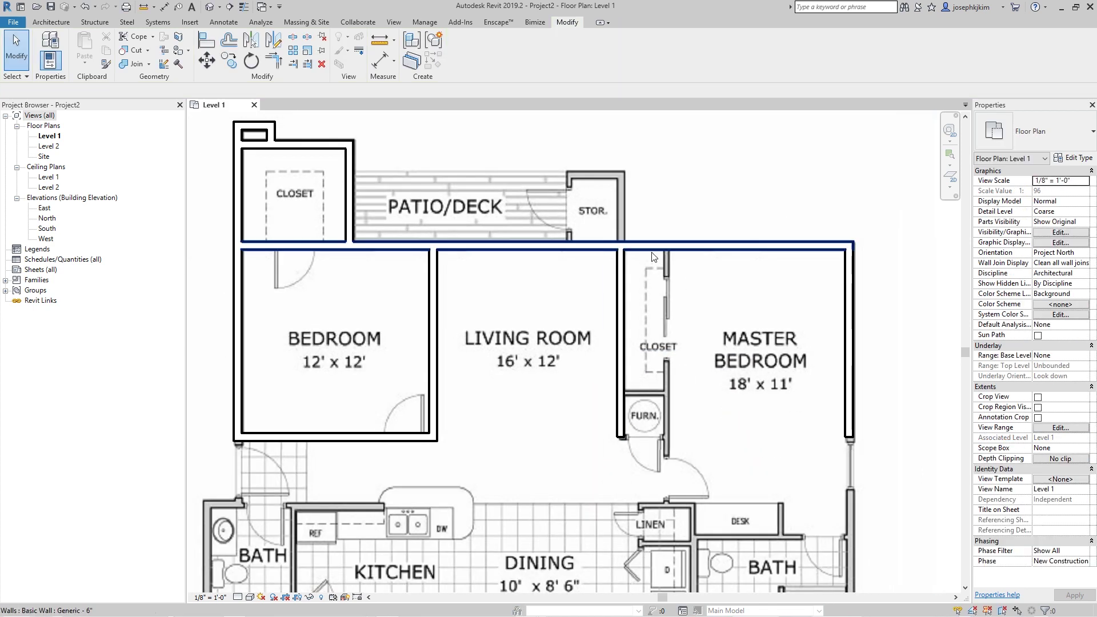
Draw a wall (WA) along the STOR closet's right side.
{"action": "key", "text": "w"}
{"action": "key", "text": "a"}
{"action": "scroll", "coordinate": [615, 254], "scroll_direction": "up", "scroll_amount": 4}
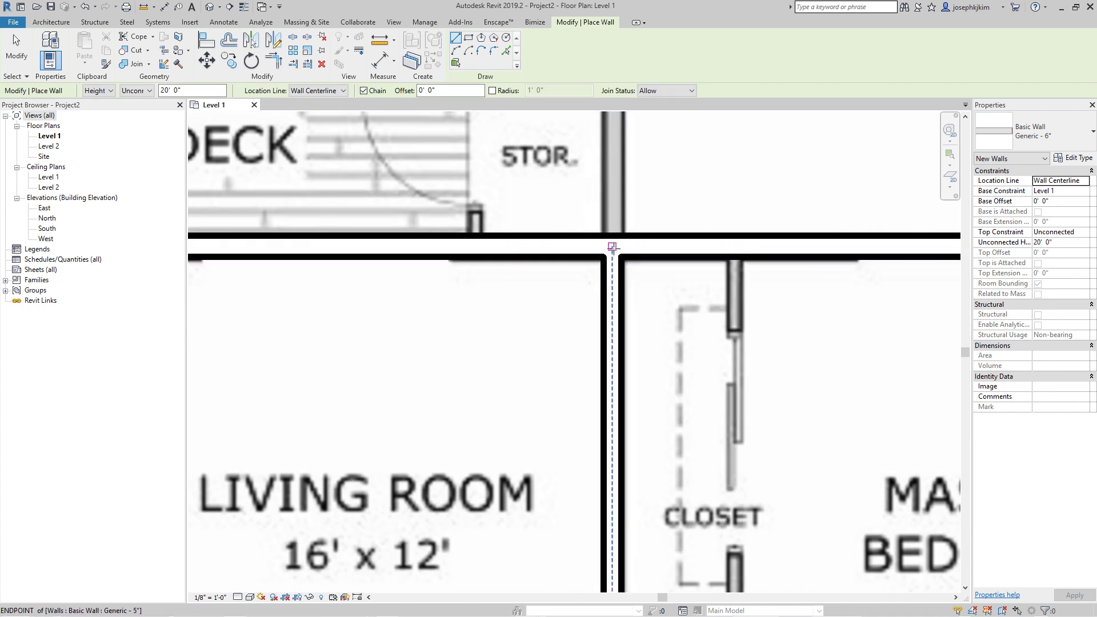
{"action": "left_click", "coordinate": [612, 255]}
{"action": "scroll", "coordinate": [620, 292], "scroll_direction": "down", "scroll_amount": 2}
{"action": "left_click", "coordinate": [617, 183]}
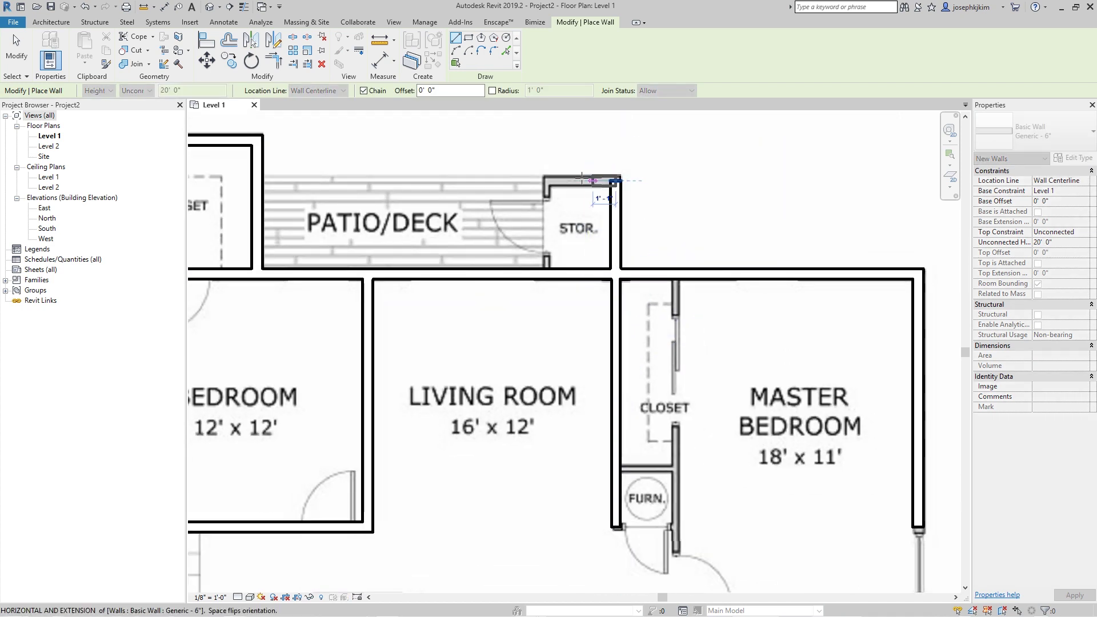
{"action": "key", "text": "Escape"}
{"action": "key", "text": "Escape"}
{"action": "left_click", "coordinate": [615, 218]}
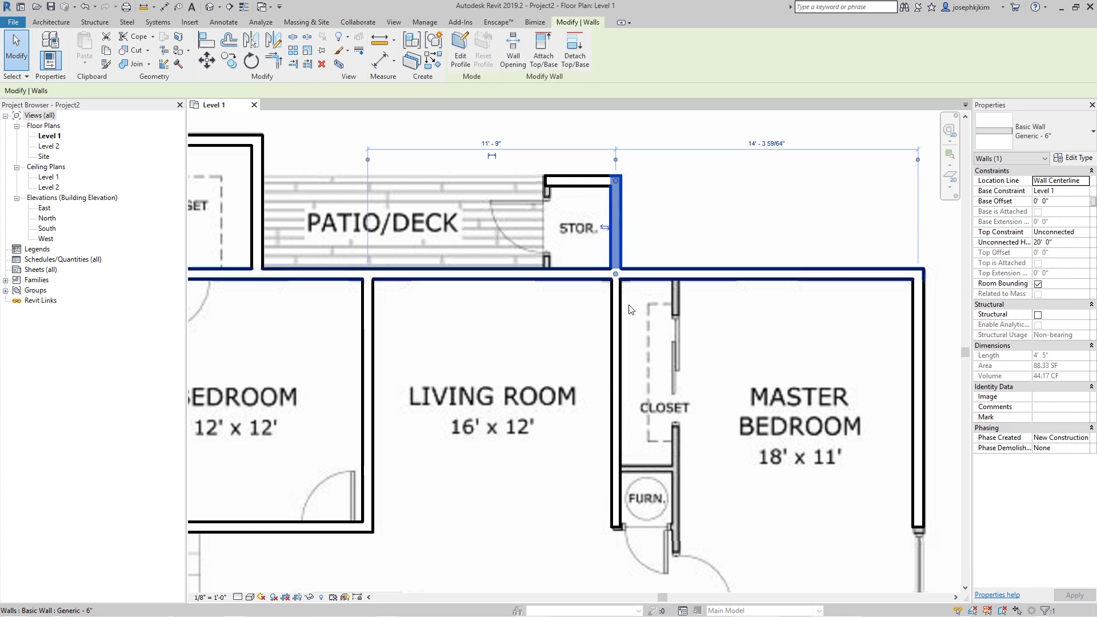
{"action": "left_click", "coordinate": [617, 331]}
Add a matching wall along STOR's left side and nudge it into line with the trace.
{"action": "key", "text": "c"}
{"action": "key", "text": "s"}
{"action": "left_click", "coordinate": [616, 185]}
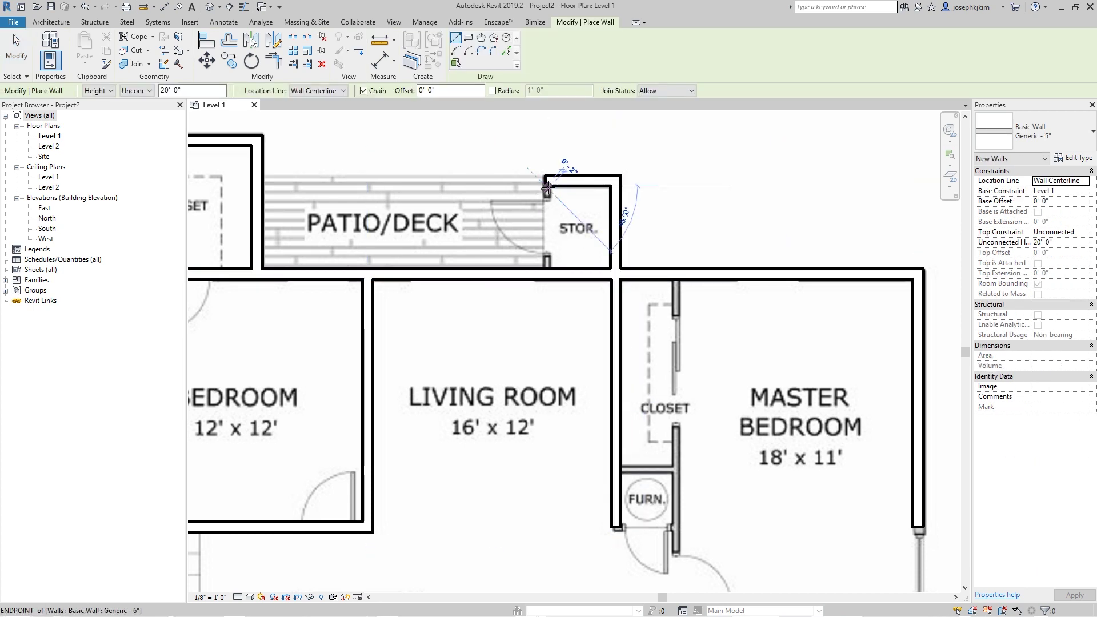
{"action": "left_click", "coordinate": [546, 181]}
{"action": "left_click", "coordinate": [546, 274]}
{"action": "key", "text": "Escape"}
{"action": "key", "text": "Escape"}
{"action": "left_click", "coordinate": [548, 225]}
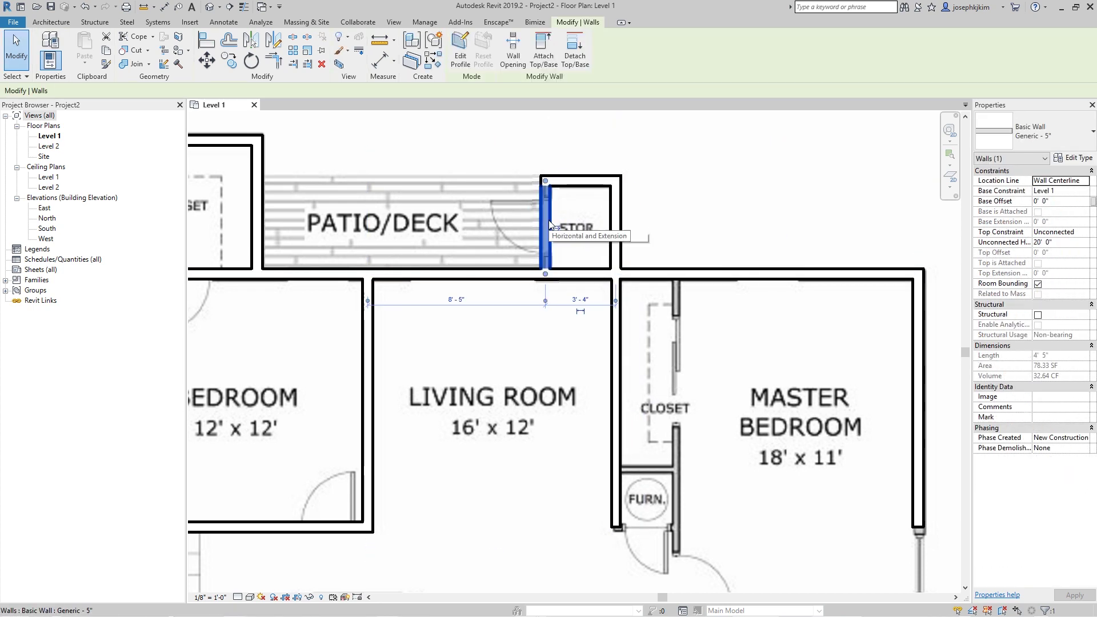
{"action": "key", "text": "Escape"}
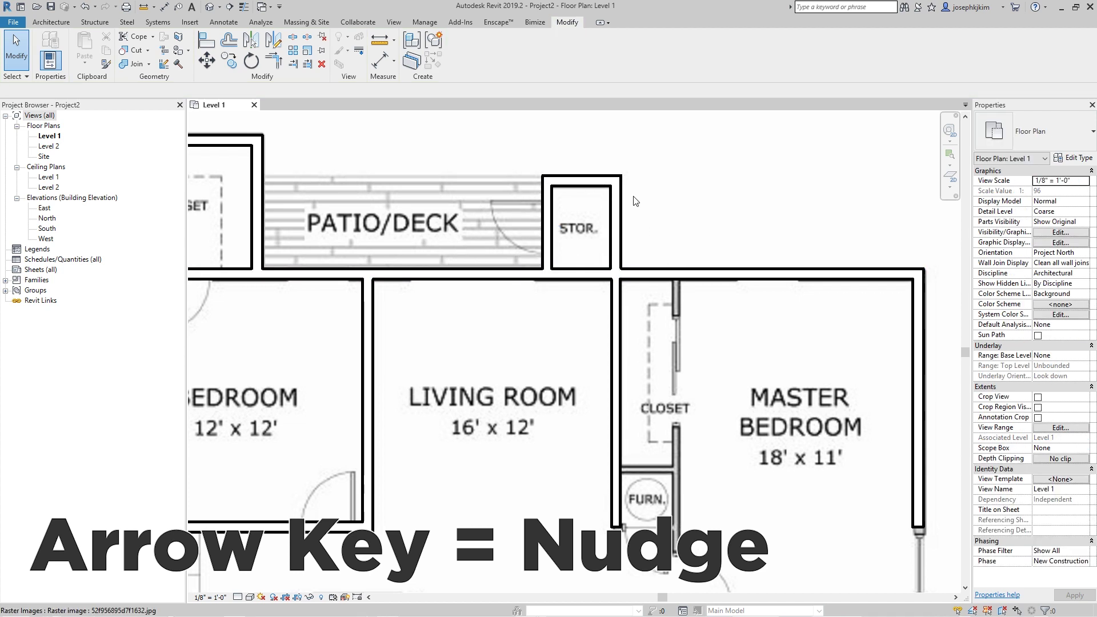
{"action": "scroll", "coordinate": [678, 181], "scroll_direction": "down", "scroll_amount": 3}
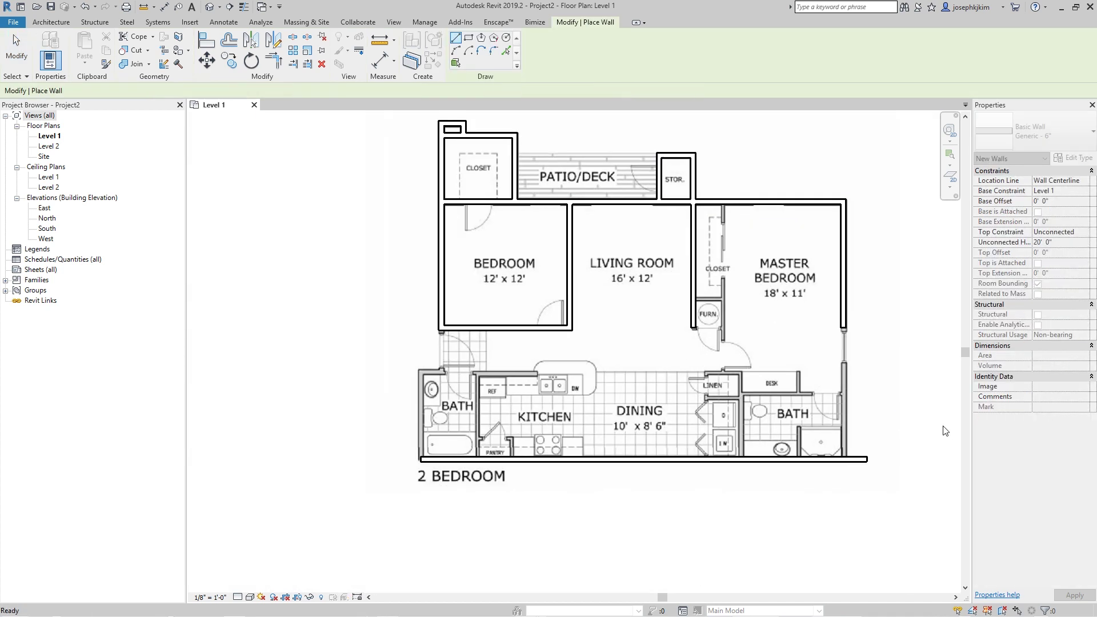
{"action": "key", "text": "Escape"}
{"action": "key", "text": "Escape"}
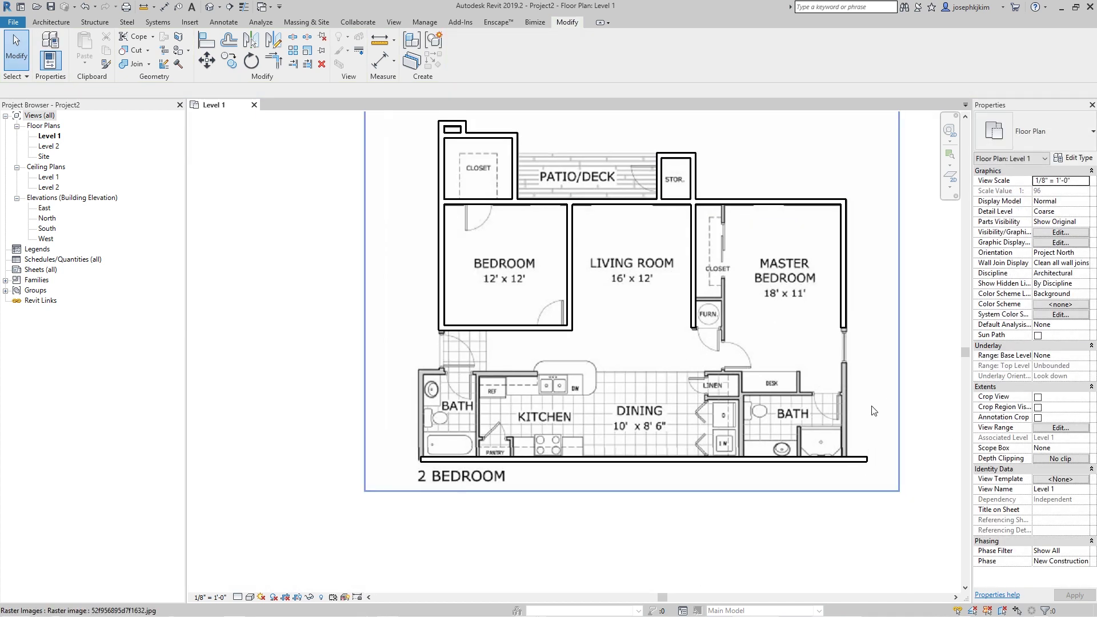
Join the master bedroom's right wall and bottom wall into a clean corner with TR.
{"action": "key", "text": "t"}
{"action": "key", "text": "r"}
{"action": "left_click", "coordinate": [844, 288]}
{"action": "left_click", "coordinate": [794, 459]}
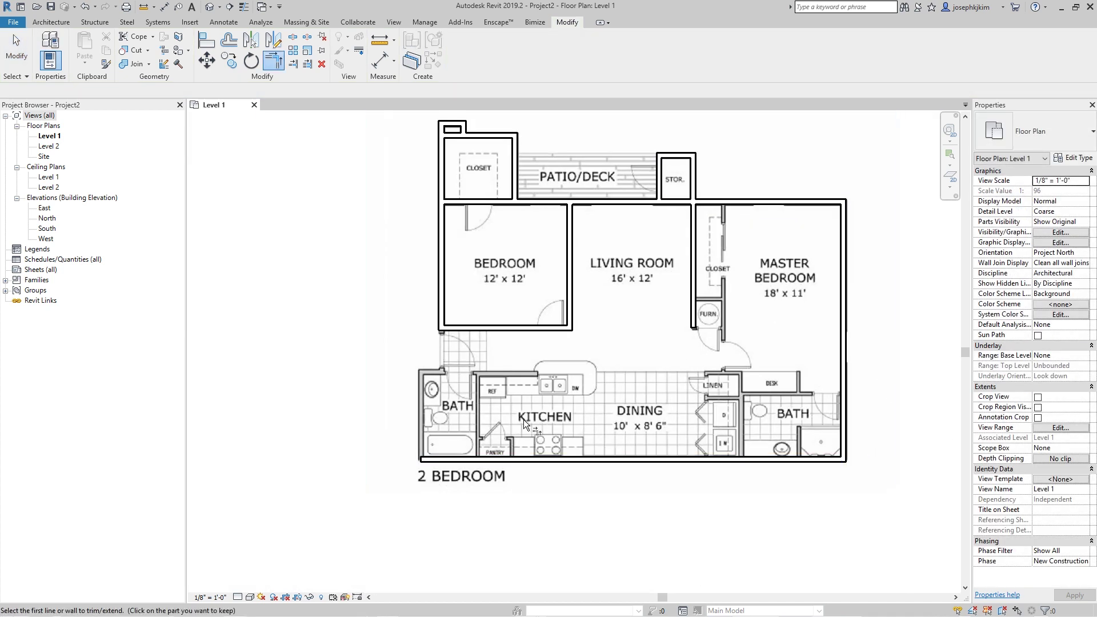
{"action": "key", "text": "Escape"}
{"action": "key", "text": "Escape"}
{"action": "left_click", "coordinate": [427, 459]}
{"action": "scroll", "coordinate": [426, 458], "scroll_direction": "up", "scroll_amount": 3}
Draw a short wall along the top left of the bath.
{"action": "key", "text": "w"}
{"action": "key", "text": "a"}
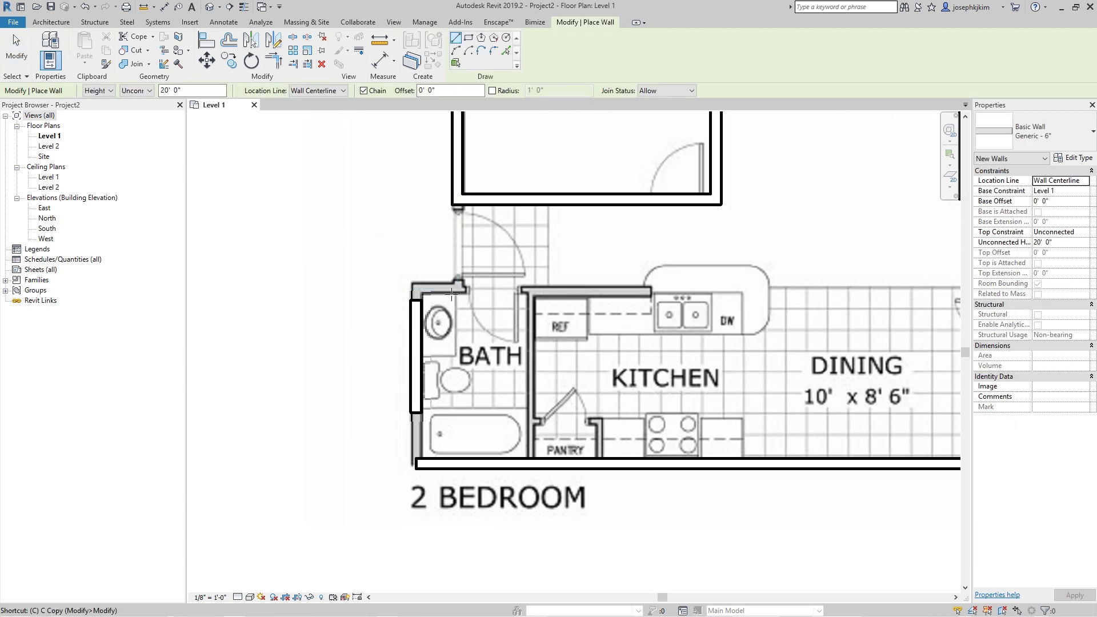
{"action": "left_click", "coordinate": [433, 288]}
{"action": "left_click", "coordinate": [459, 288]}
{"action": "key", "text": "Escape"}
{"action": "key", "text": "Escape"}
{"action": "scroll", "coordinate": [327, 338], "scroll_direction": "down", "scroll_amount": 1}
{"action": "scroll", "coordinate": [328, 342], "scroll_direction": "down", "scroll_amount": 3}
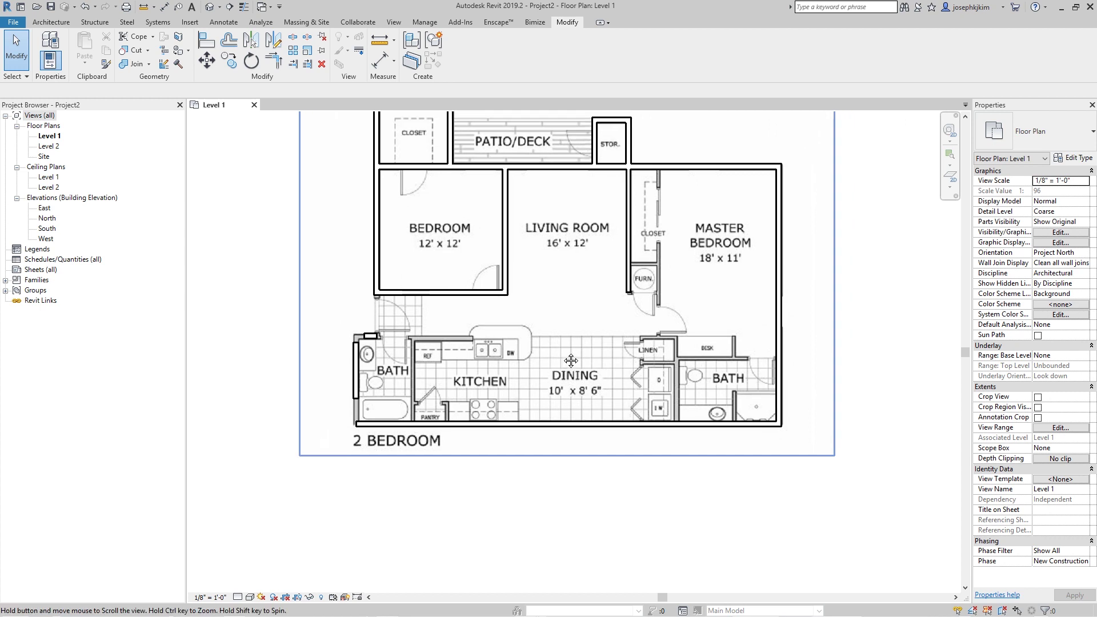
{"action": "scroll", "coordinate": [627, 267], "scroll_direction": "down", "scroll_amount": 1}
Draw the closet wall beside the living room and a short wall above FURN.
{"action": "key", "text": "w"}
{"action": "key", "text": "a"}
{"action": "scroll", "coordinate": [657, 181], "scroll_direction": "up", "scroll_amount": 3}
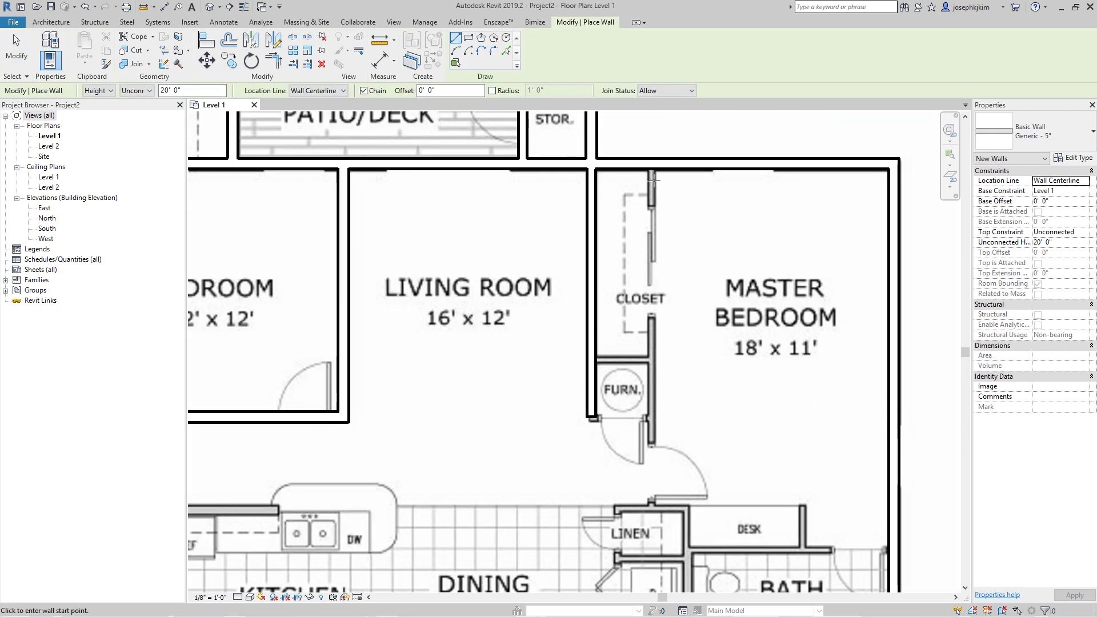
{"action": "left_click", "coordinate": [652, 182]}
{"action": "left_click", "coordinate": [652, 417]}
{"action": "key", "text": "Escape"}
{"action": "left_click", "coordinate": [609, 359]}
{"action": "left_click", "coordinate": [637, 360]}
{"action": "key", "text": "Escape"}
Draw the wall above the right bath and the wall beside LINEN.
{"action": "scroll", "coordinate": [634, 320], "scroll_direction": "down", "scroll_amount": 1}
{"action": "middle_click_drag", "start_coordinate": [646, 343], "coordinate": [615, 235]}
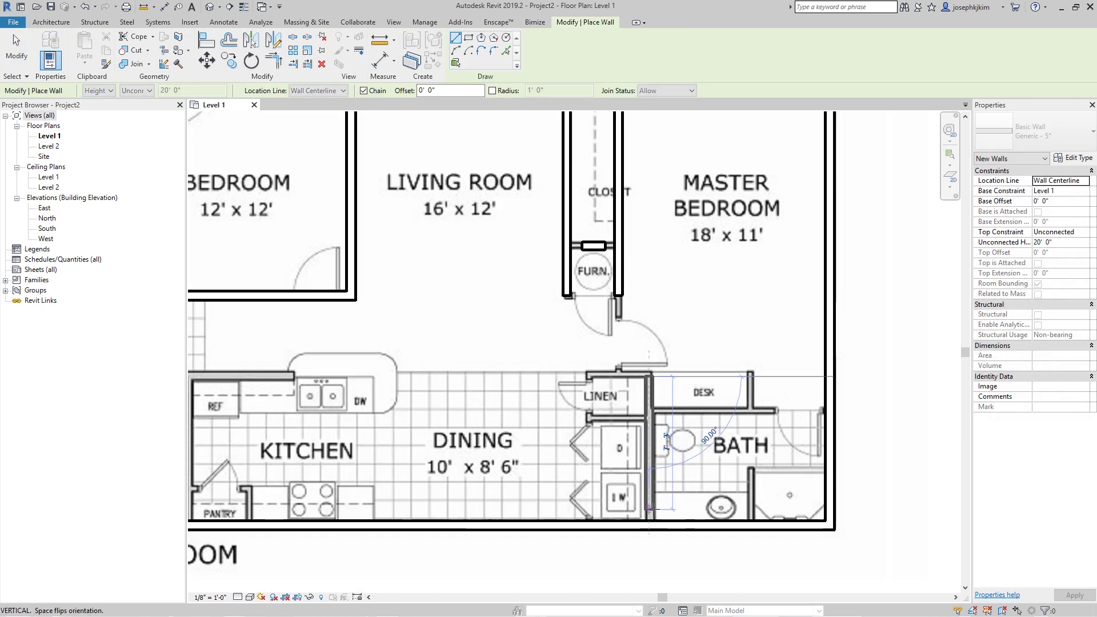
{"action": "left_click", "coordinate": [657, 410]}
{"action": "left_click", "coordinate": [762, 409]}
{"action": "key", "text": "Escape"}
{"action": "left_click", "coordinate": [647, 376]}
{"action": "left_click", "coordinate": [648, 510]}
{"action": "key", "text": "Escape"}
{"action": "left_click", "coordinate": [593, 372]}
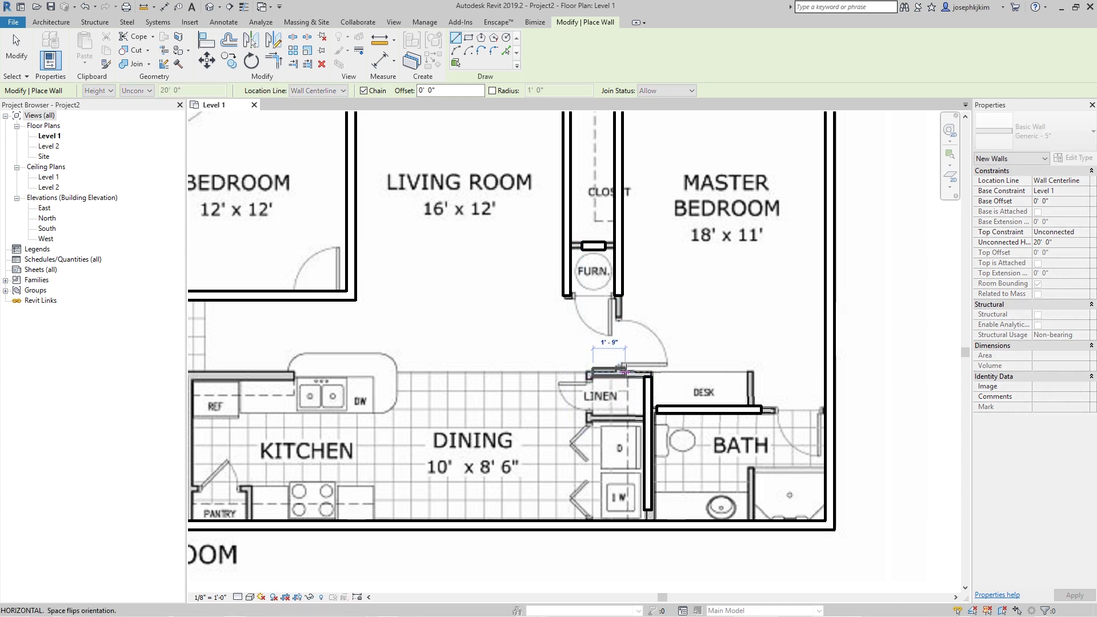
{"action": "key", "text": "Escape"}
{"action": "key", "text": "Escape"}
Join the linen closet's left wall and lower wall into a corner.
{"action": "left_click", "coordinate": [615, 372]}
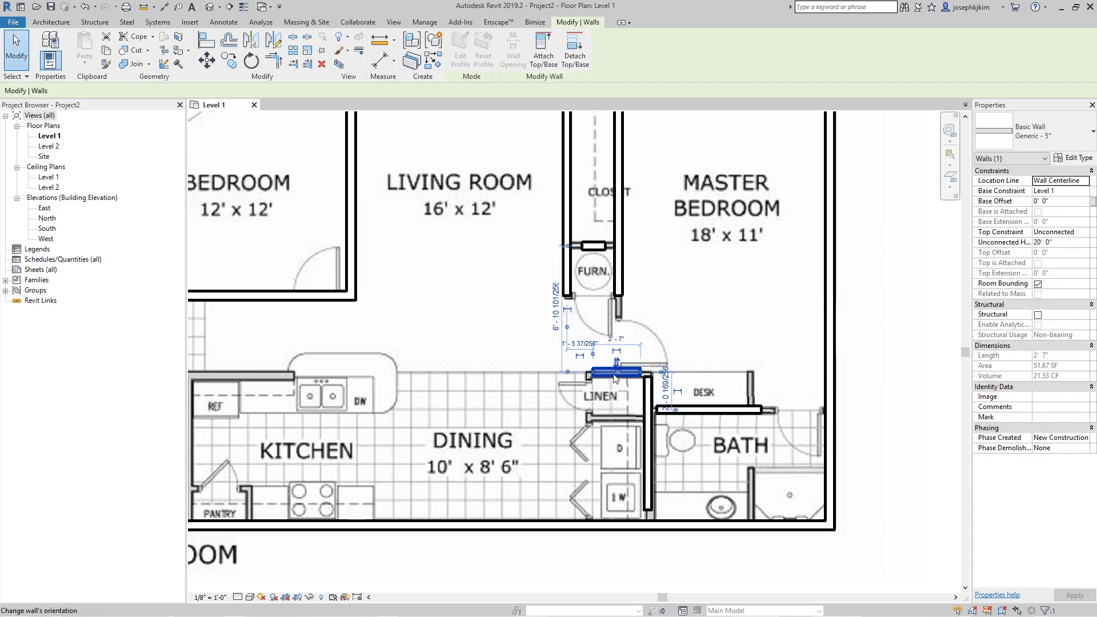
{"action": "key", "text": "c"}
{"action": "key", "text": "s"}
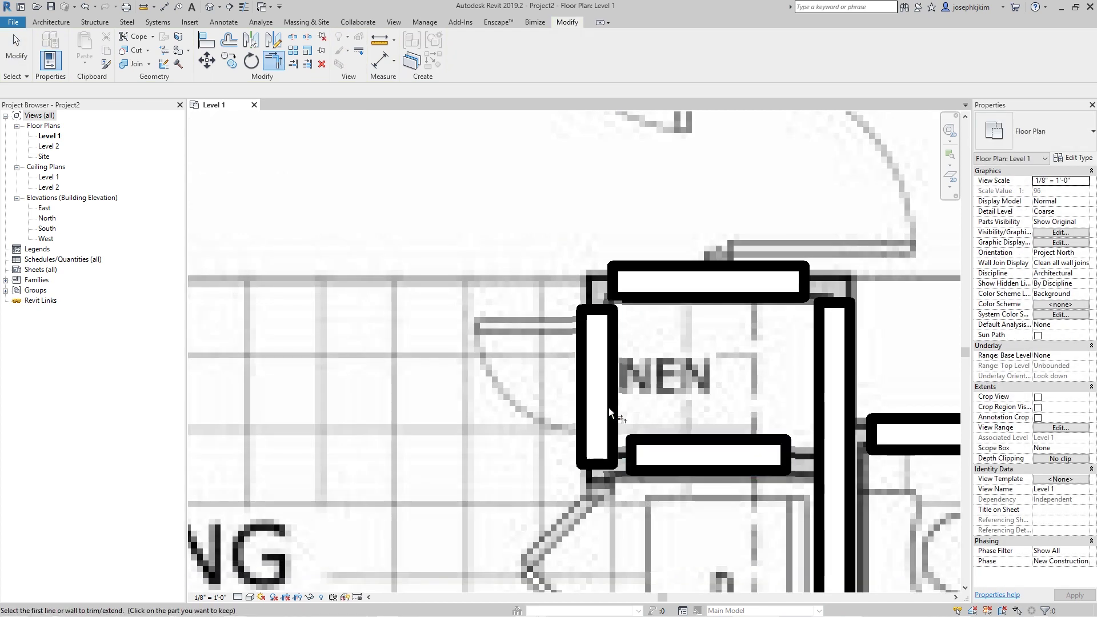
{"action": "left_click", "coordinate": [616, 410]}
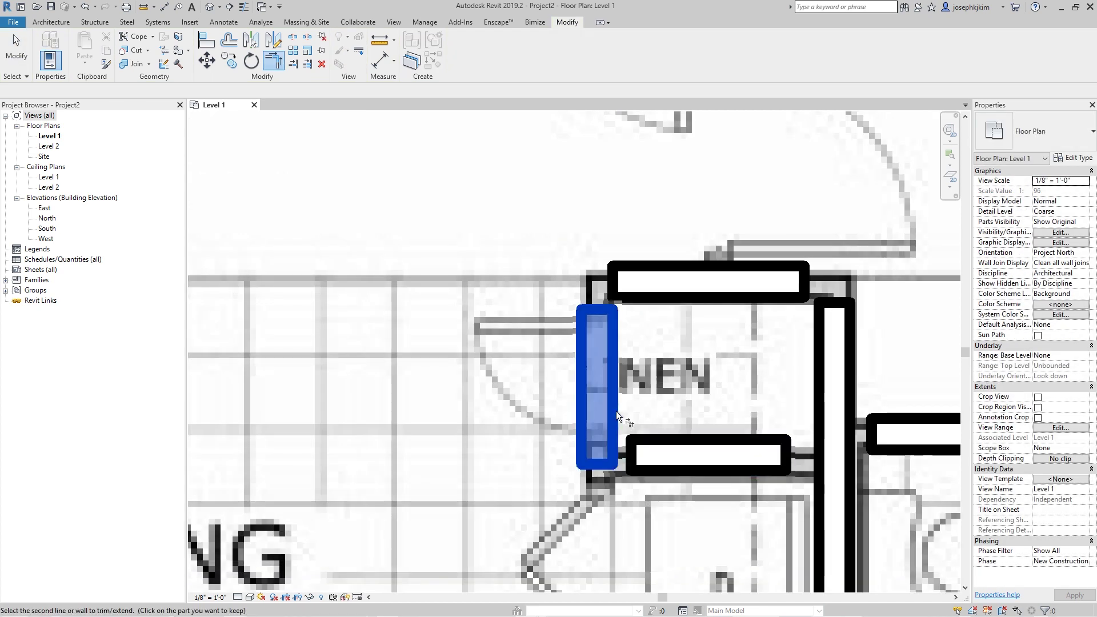
{"action": "left_click", "coordinate": [669, 449]}
{"action": "scroll", "coordinate": [718, 320], "scroll_direction": "down", "scroll_amount": 3}
{"action": "key", "text": "Escape"}
{"action": "scroll", "coordinate": [659, 341], "scroll_direction": "up", "scroll_amount": 3}
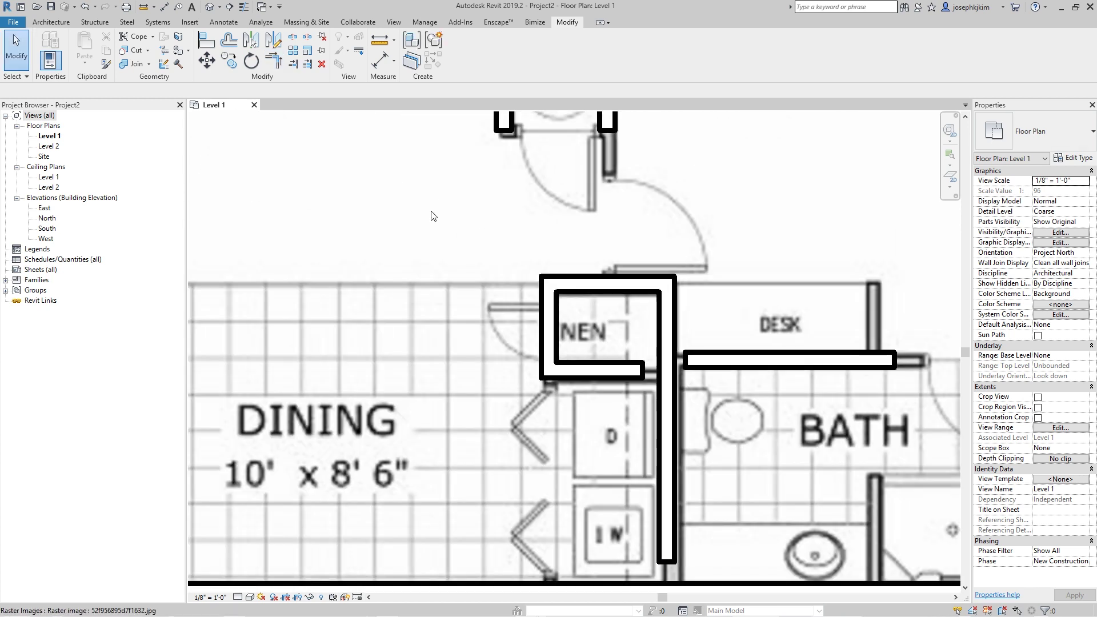
Trim the lower linen wall and extend the desk wall to the vertical boundary wall.
{"action": "key", "text": "t"}
{"action": "key", "text": "t"}
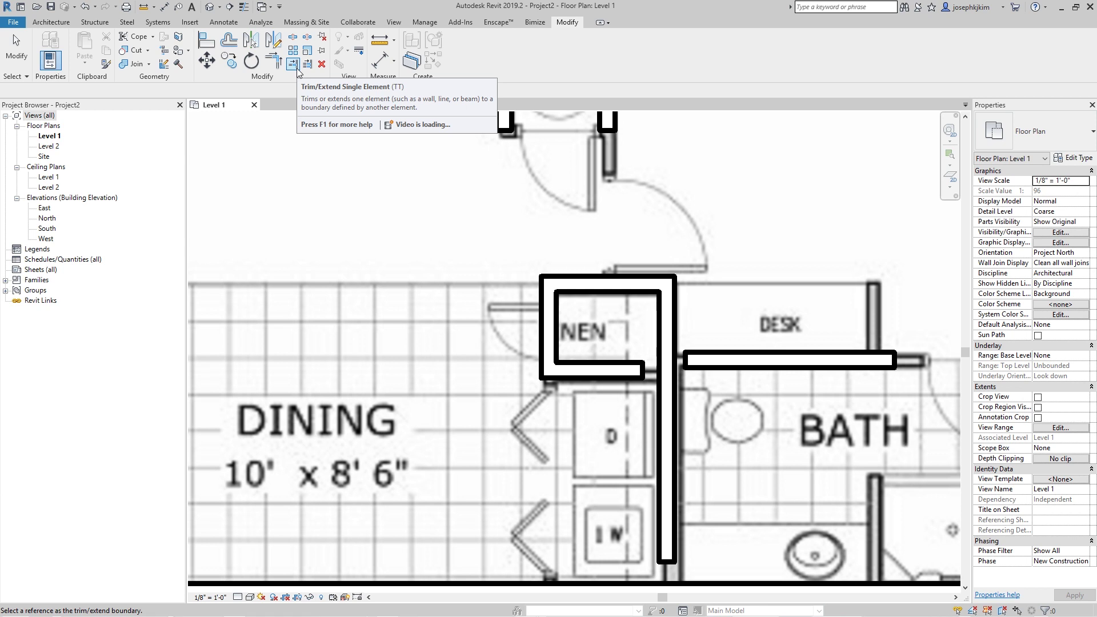
{"action": "left_click", "coordinate": [661, 337]}
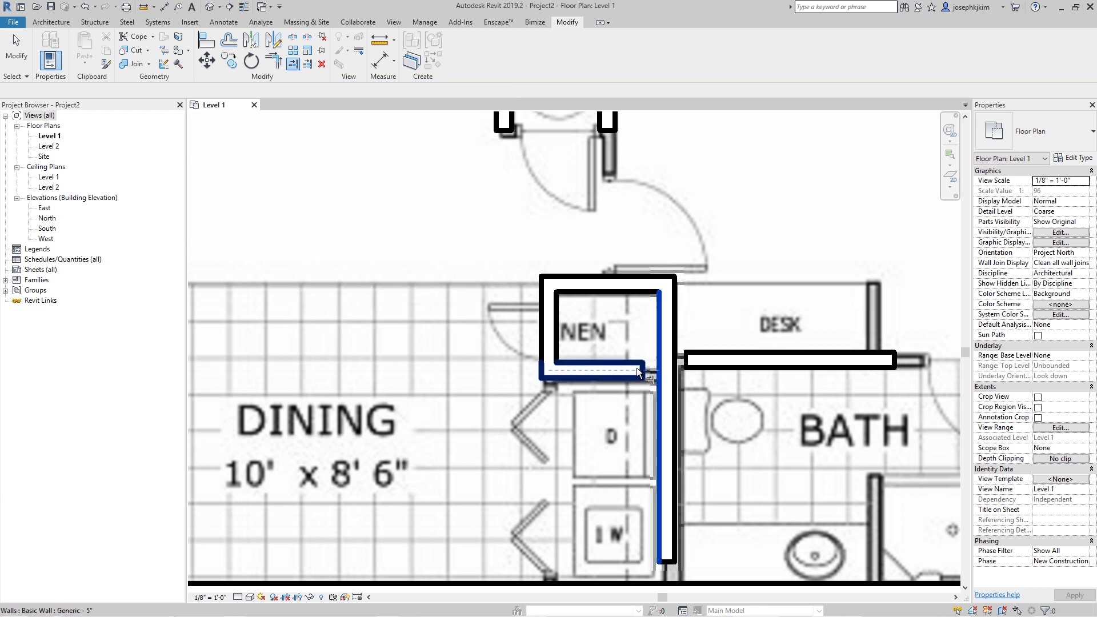
{"action": "left_click", "coordinate": [636, 368]}
{"action": "left_click", "coordinate": [680, 339]}
{"action": "left_click", "coordinate": [683, 355]}
{"action": "scroll", "coordinate": [684, 355], "scroll_direction": "down", "scroll_amount": 3}
Extend the wall above the bath and the short vertical wall to their boundary walls.
{"action": "left_click", "coordinate": [747, 343]}
{"action": "left_click", "coordinate": [661, 364]}
{"action": "left_click", "coordinate": [596, 469]}
{"action": "left_click", "coordinate": [570, 443]}
{"action": "scroll", "coordinate": [728, 410], "scroll_direction": "down", "scroll_amount": 3}
{"action": "scroll", "coordinate": [372, 399], "scroll_direction": "up", "scroll_amount": 4}
Corner the left bath's left wall with its bottom wall, and its top wall with the bedroom wall.
{"action": "key", "text": "t"}
{"action": "key", "text": "r"}
{"action": "left_click", "coordinate": [339, 408]}
{"action": "left_click", "coordinate": [394, 522]}
{"action": "scroll", "coordinate": [395, 392], "scroll_direction": "up", "scroll_amount": 4}
{"action": "left_click", "coordinate": [416, 415]}
{"action": "left_click", "coordinate": [442, 271]}
{"action": "scroll", "coordinate": [409, 260], "scroll_direction": "down", "scroll_amount": 4}
Draw a short vertical wall beside the desk.
{"action": "key", "text": "w"}
{"action": "key", "text": "a"}
{"action": "scroll", "coordinate": [818, 334], "scroll_direction": "up", "scroll_amount": 3}
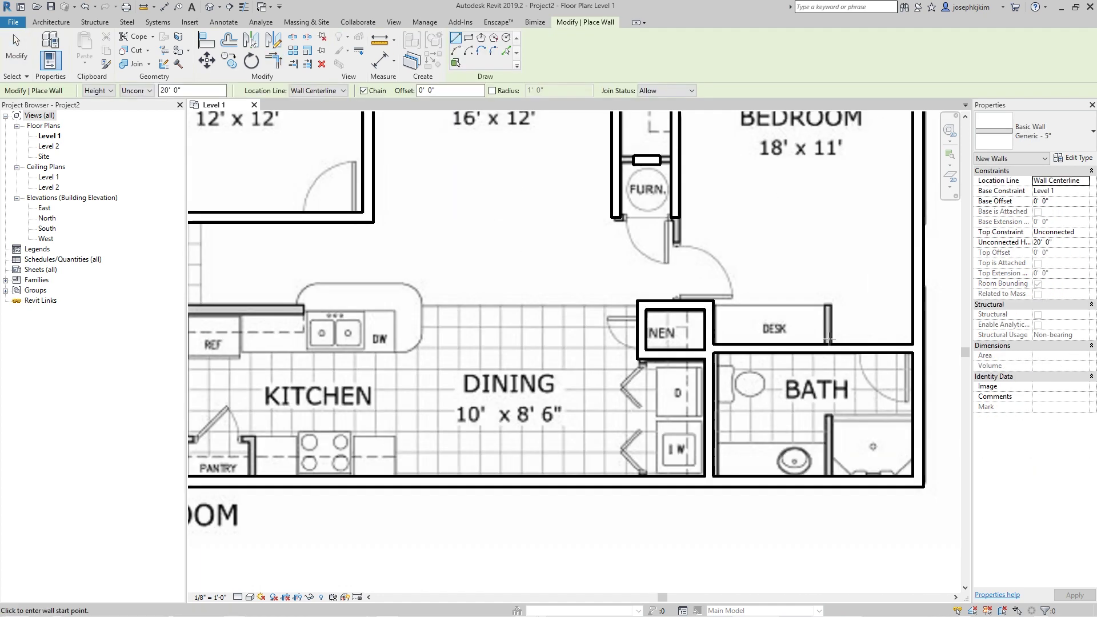
{"action": "left_click", "coordinate": [829, 348]}
{"action": "left_click", "coordinate": [828, 306]}
{"action": "key", "text": "Escape"}
{"action": "key", "text": "Escape"}
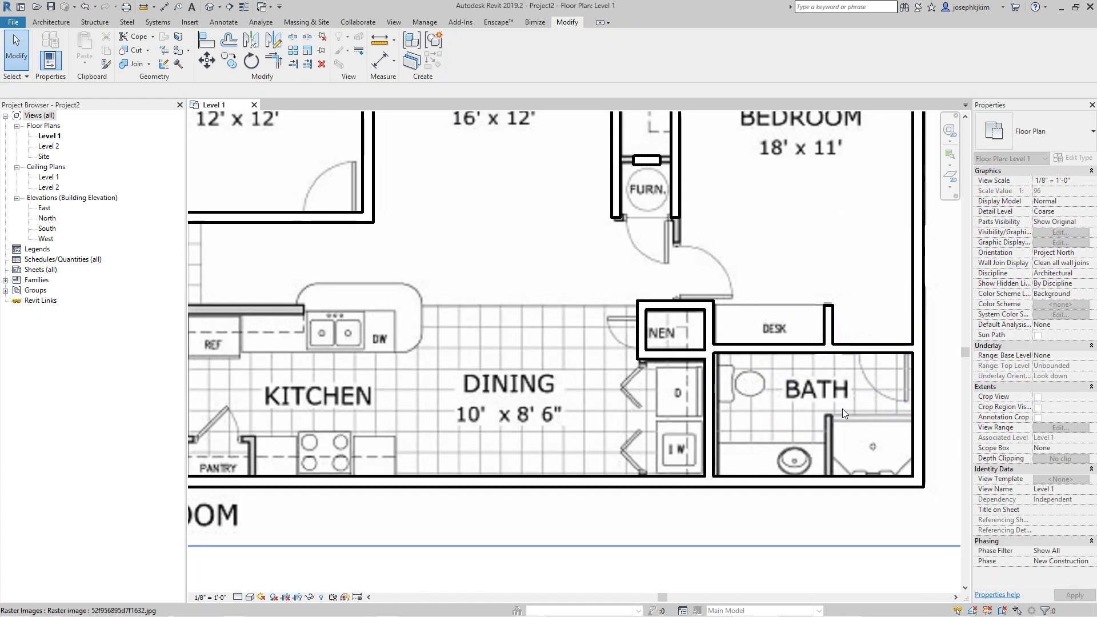
Draw the vertical bath wall down from the desk-side wall.
{"action": "left_click", "coordinate": [829, 326]}
{"action": "key", "text": "c"}
{"action": "key", "text": "s"}
{"action": "left_click", "coordinate": [829, 416]}
{"action": "left_click", "coordinate": [829, 482]}
{"action": "key", "text": "Escape"}
{"action": "key", "text": "Escape"}
{"action": "scroll", "coordinate": [828, 482], "scroll_direction": "down", "scroll_amount": 4}
{"action": "scroll", "coordinate": [732, 257], "scroll_direction": "up", "scroll_amount": 3}
Extend the closet wall up to the top wall and the walls above FURN. to the closet walls.
{"action": "key", "text": "e"}
{"action": "key", "text": "x"}
{"action": "left_click", "coordinate": [780, 194]}
{"action": "left_click", "coordinate": [765, 343]}
{"action": "left_click", "coordinate": [763, 347]}
{"action": "left_click", "coordinate": [746, 361]}
{"action": "left_click", "coordinate": [719, 362]}
{"action": "left_click", "coordinate": [733, 361]}
Add a wall closing the gap below FURN.
{"action": "left_click", "coordinate": [715, 377]}
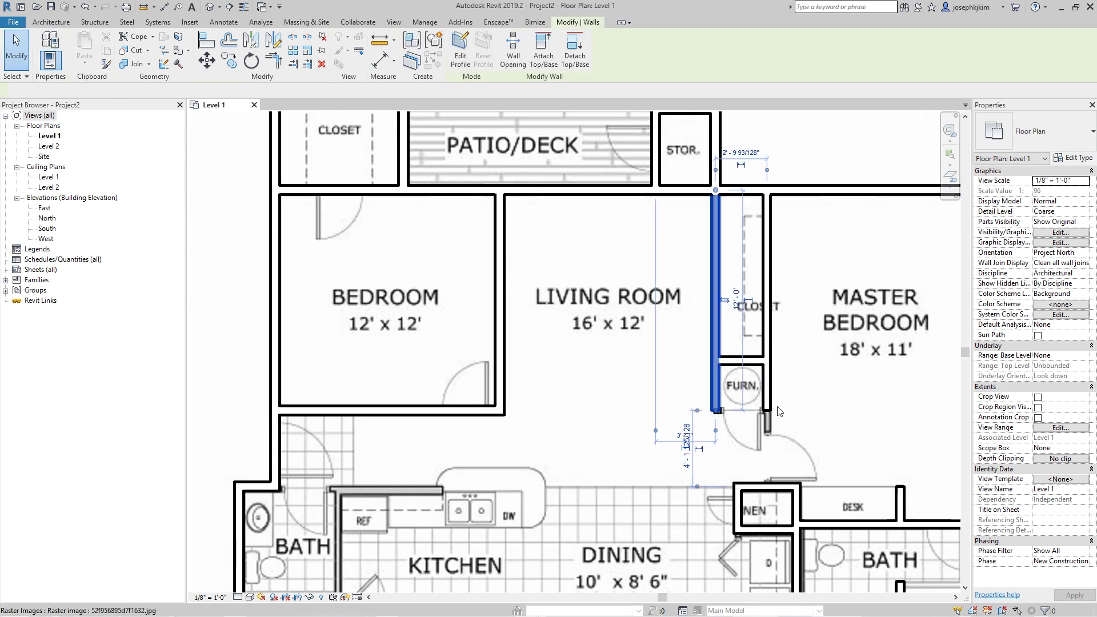
{"action": "key", "text": "c"}
{"action": "key", "text": "s"}
{"action": "scroll", "coordinate": [771, 407], "scroll_direction": "up", "scroll_amount": 3}
{"action": "left_click", "coordinate": [752, 410]}
{"action": "key", "text": "Escape"}
{"action": "key", "text": "Escape"}
{"action": "scroll", "coordinate": [886, 346], "scroll_direction": "down", "scroll_amount": 4}
{"action": "scroll", "coordinate": [539, 535], "scroll_direction": "up", "scroll_amount": 2}
{"action": "key", "text": "e"}
{"action": "key", "text": "x"}
{"action": "key", "text": "Escape"}
{"action": "key", "text": "Escape"}
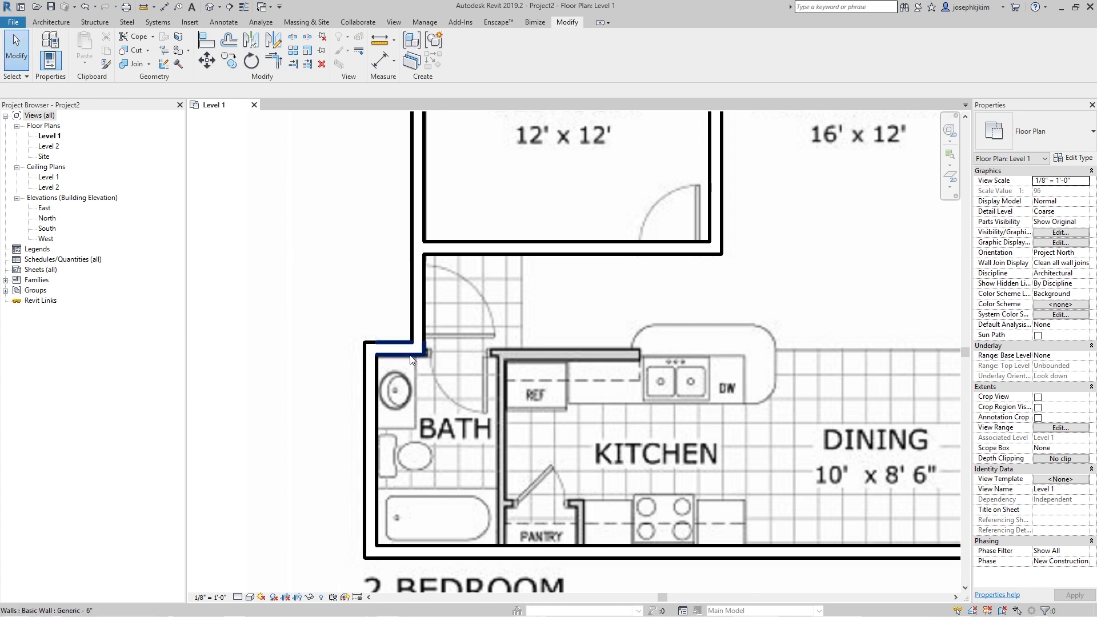
Stretch the short wall atop the left bath across to meet the kitchen counter wall.
{"action": "left_click", "coordinate": [400, 350]}
{"action": "left_click_drag", "start_coordinate": [420, 351], "coordinate": [509, 348]}
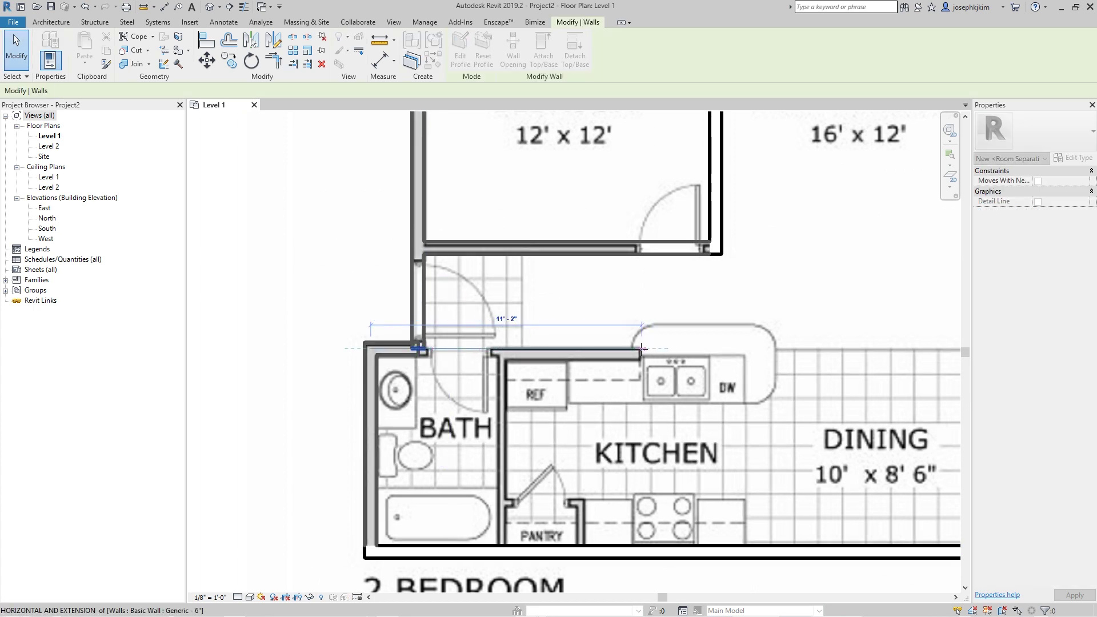
{"action": "left_click_drag", "start_coordinate": [640, 348], "coordinate": [640, 348]}
{"action": "key", "text": "Escape"}
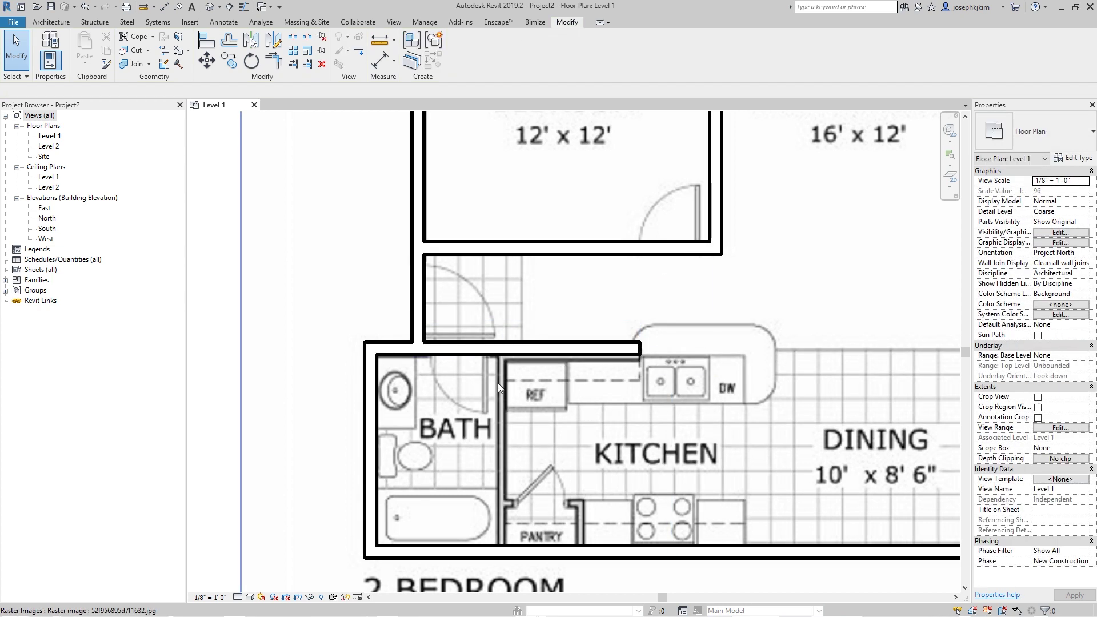
{"action": "scroll", "coordinate": [420, 417], "scroll_direction": "down", "scroll_amount": 3}
{"action": "key", "text": "w"}
{"action": "key", "text": "a"}
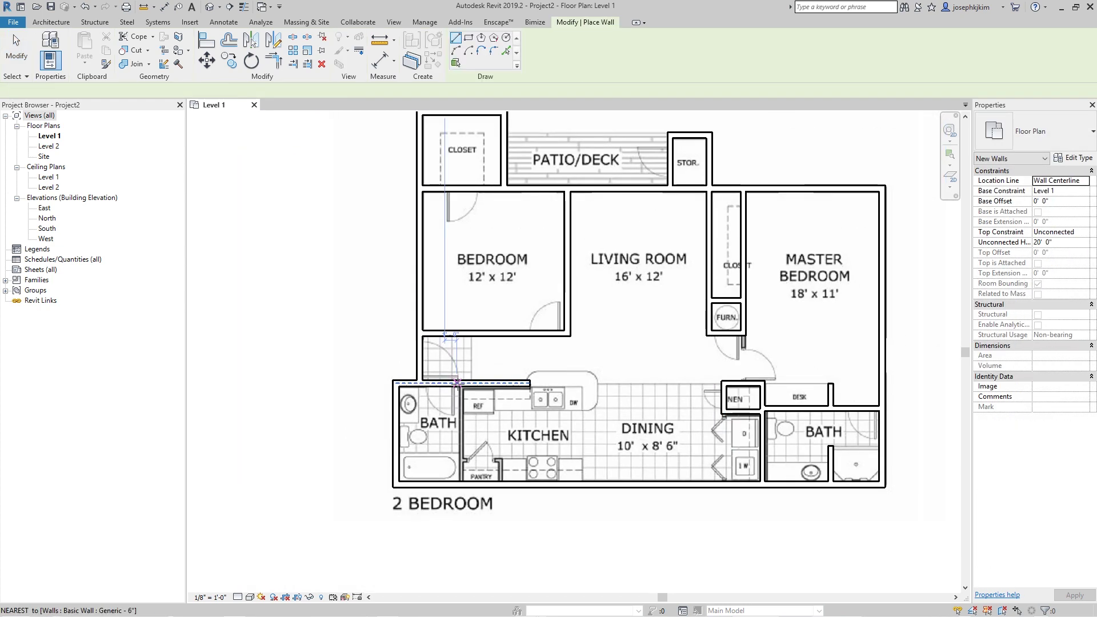
{"action": "left_click", "coordinate": [461, 384]}
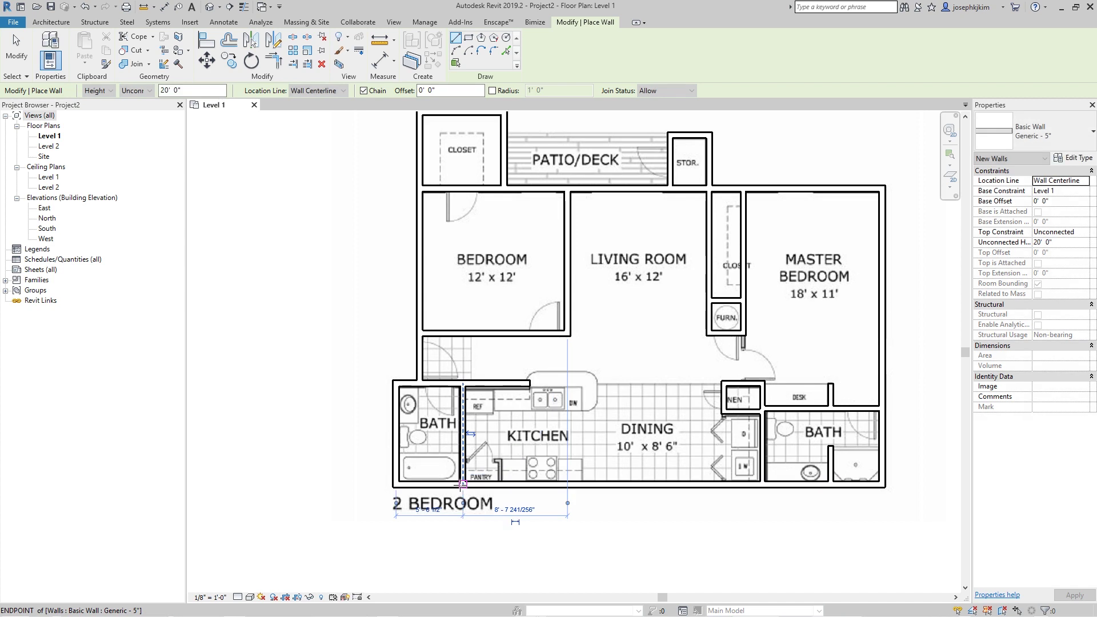
{"action": "scroll", "coordinate": [465, 474], "scroll_direction": "up", "scroll_amount": 3}
{"action": "scroll", "coordinate": [465, 472], "scroll_direction": "up", "scroll_amount": 2}
{"action": "left_click", "coordinate": [583, 414]}
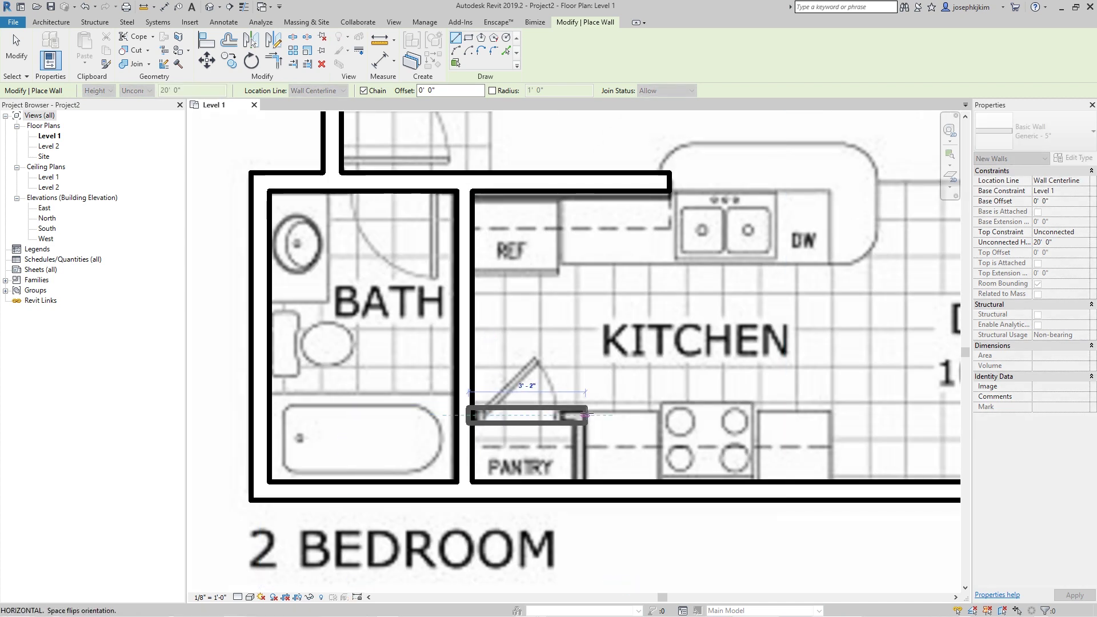
{"action": "left_click", "coordinate": [586, 491]}
{"action": "key", "text": "Escape"}
{"action": "key", "text": "Escape"}
{"action": "scroll", "coordinate": [472, 432], "scroll_direction": "down", "scroll_amount": 5}
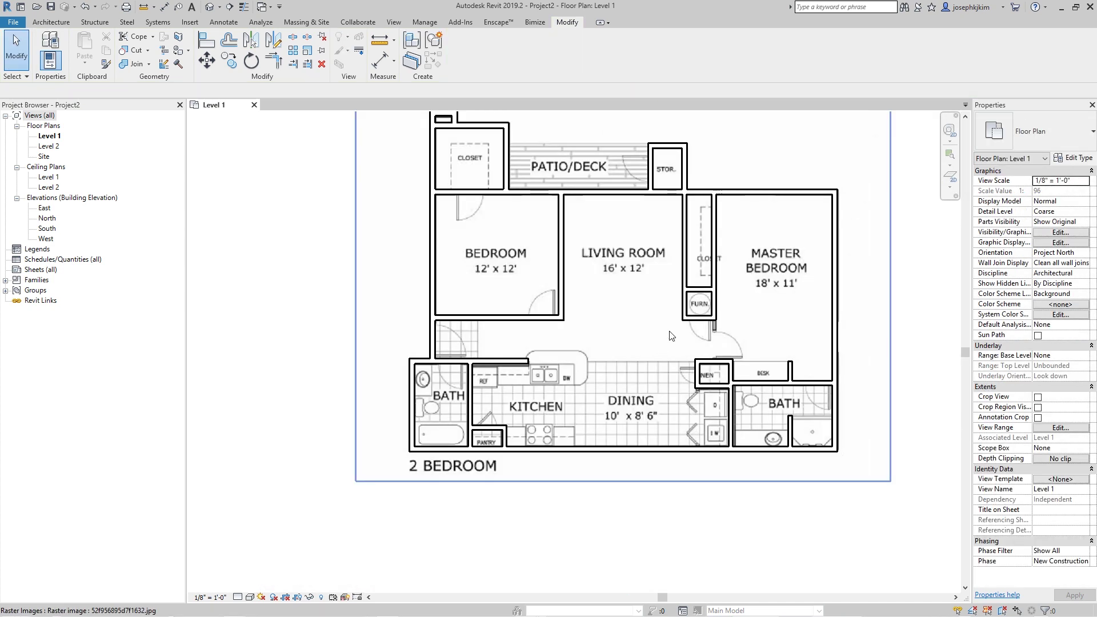
{"action": "middle_click_drag", "start_coordinate": [676, 339], "coordinate": [645, 384]}
{"action": "scroll", "coordinate": [646, 400], "scroll_direction": "up", "scroll_amount": 4}
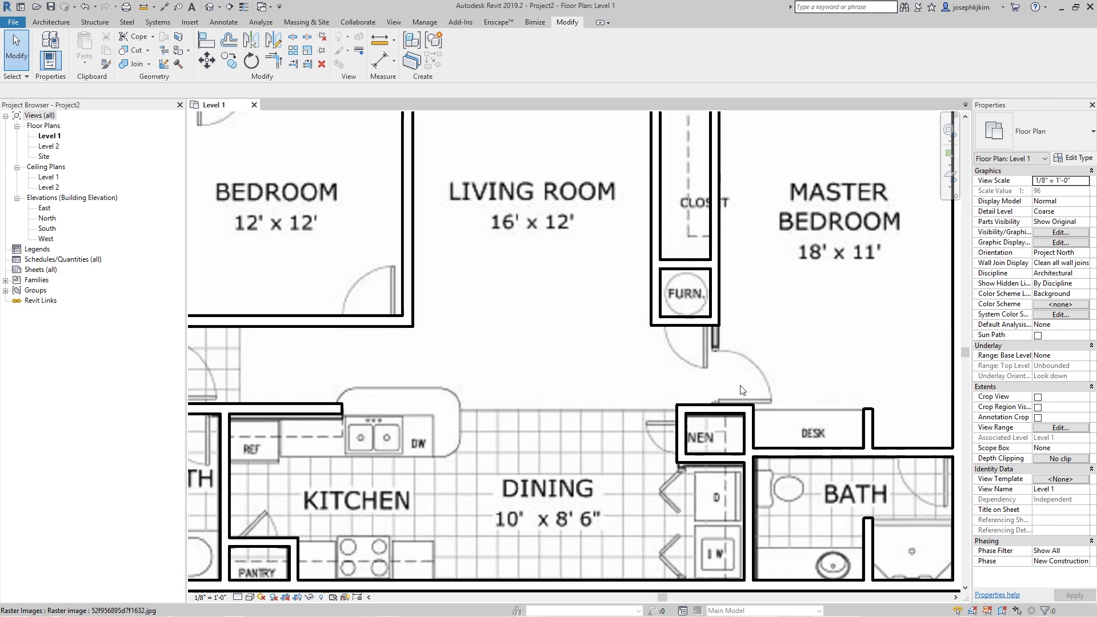
{"action": "left_click", "coordinate": [736, 406]}
{"action": "left_click", "coordinate": [721, 315]}
{"action": "scroll", "coordinate": [721, 318], "scroll_direction": "down", "scroll_amount": 3}
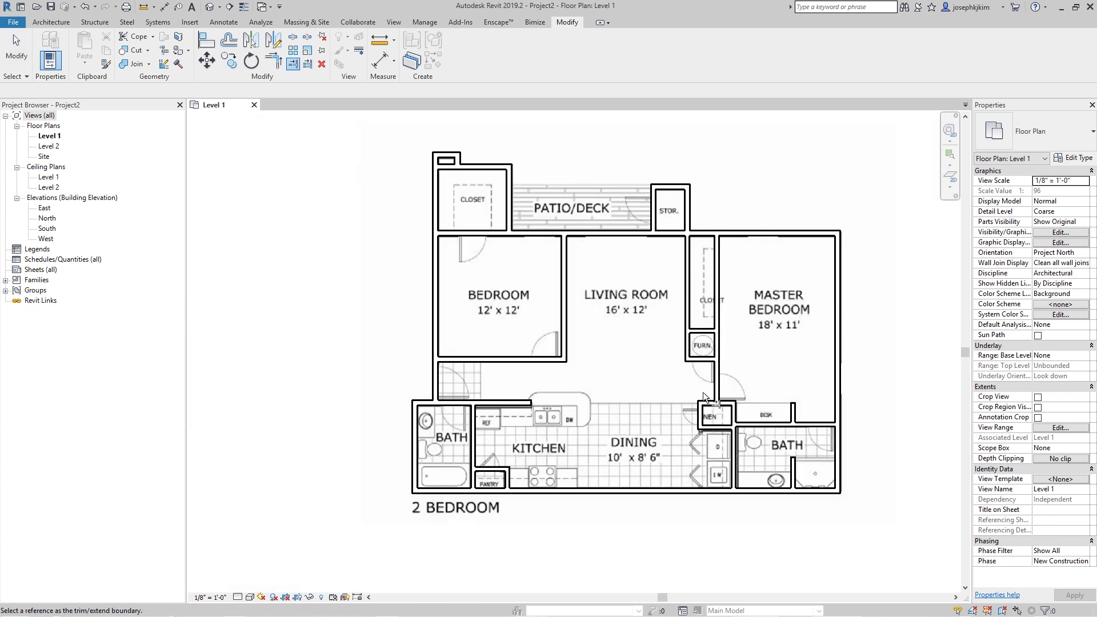
{"action": "key", "text": "Escape"}
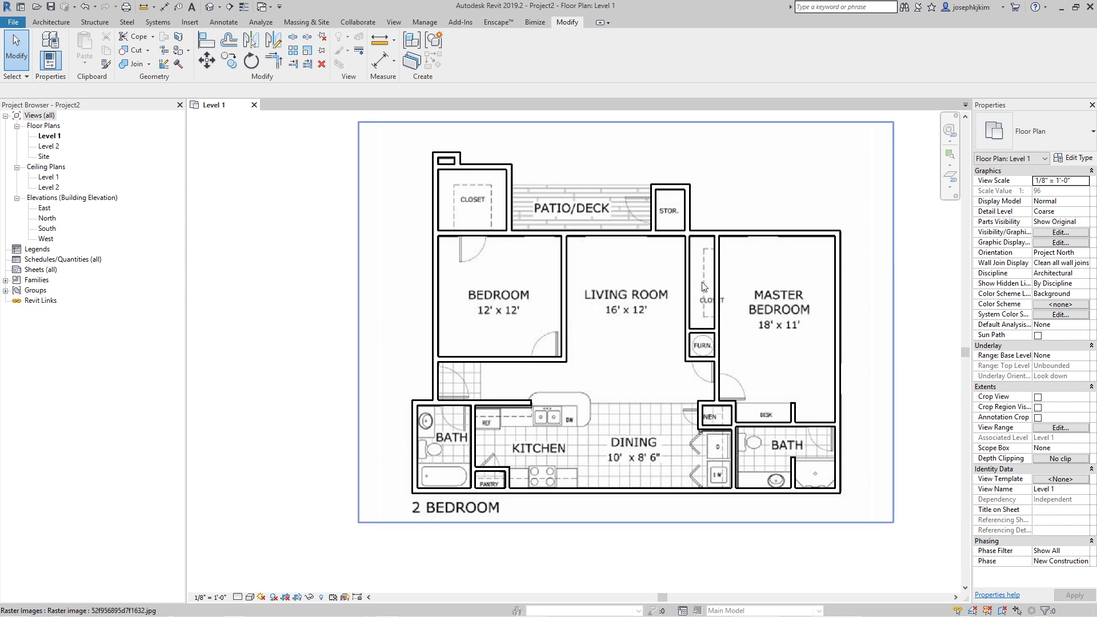
Start the Door tool and set the type to Single-Flush 30" x 80".
{"action": "left_click", "coordinate": [50, 23]}
{"action": "left_click", "coordinate": [68, 49]}
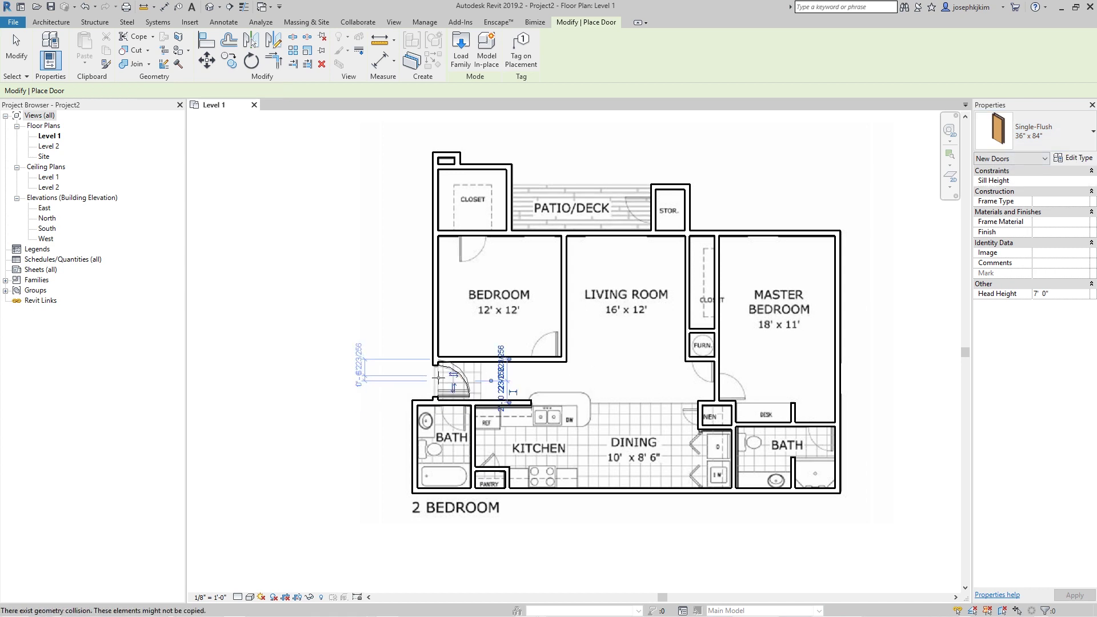
{"action": "scroll", "coordinate": [546, 358], "scroll_direction": "up", "scroll_amount": 3}
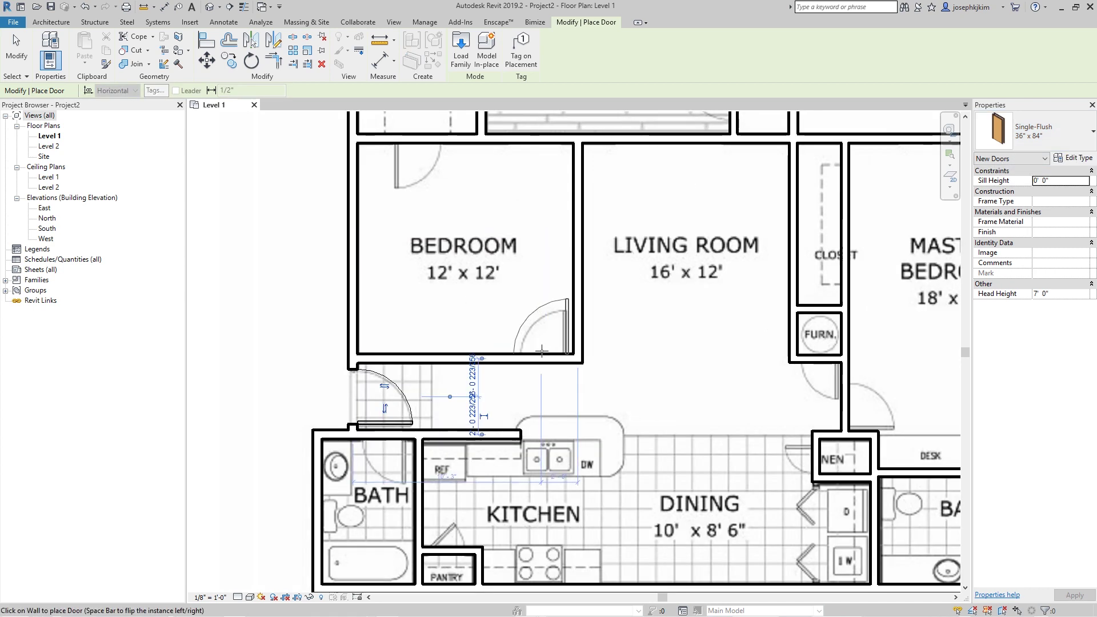
{"action": "left_click", "coordinate": [1040, 133]}
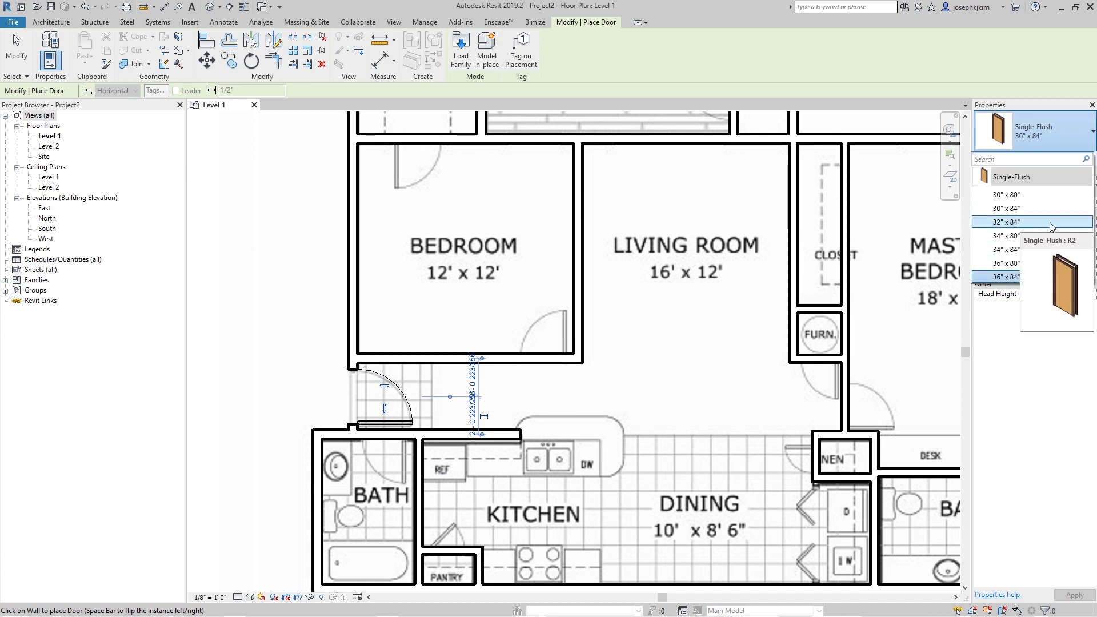
{"action": "left_click", "coordinate": [1016, 240]}
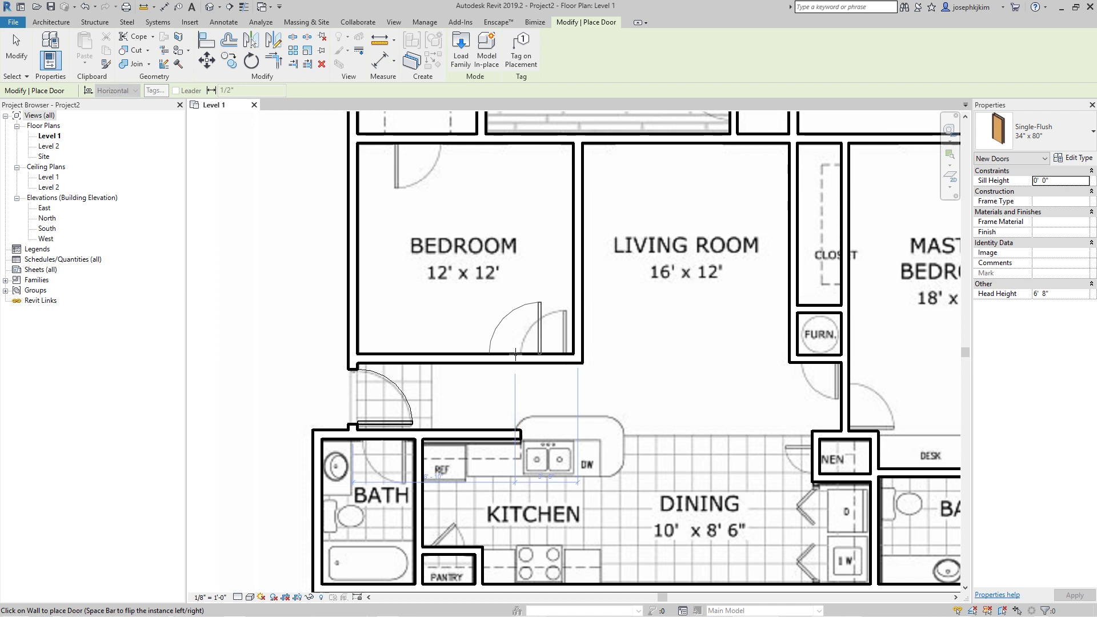
{"action": "left_click", "coordinate": [1007, 147]}
{"action": "left_click", "coordinate": [999, 218]}
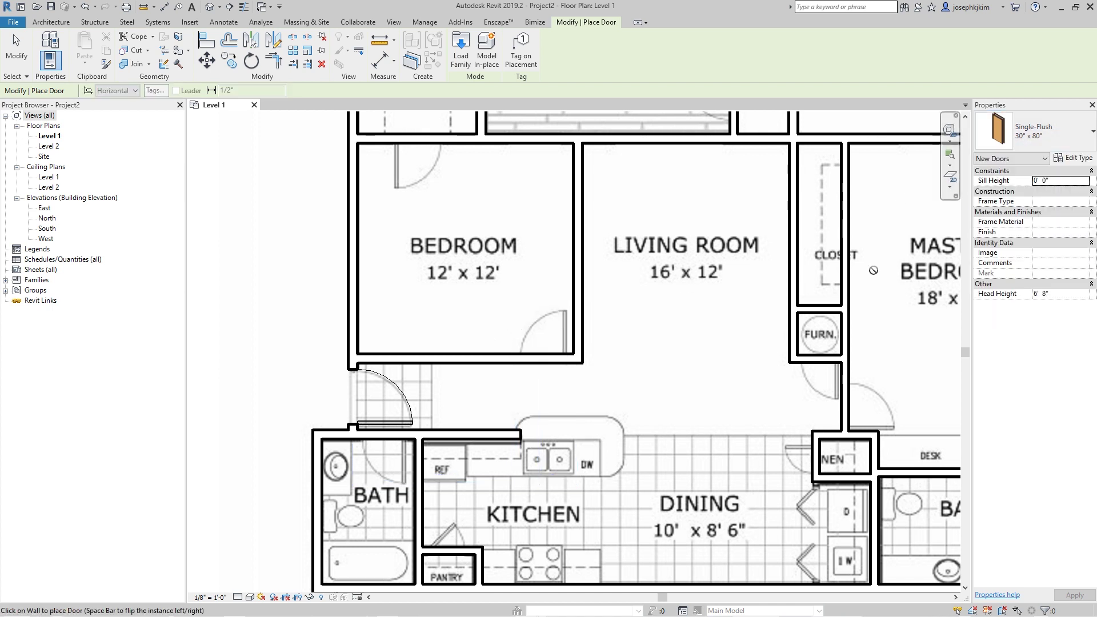
Place a door in the master bedroom's left wall with its swing flipped.
{"action": "scroll", "coordinate": [436, 320], "scroll_direction": "down", "scroll_amount": 1}
{"action": "scroll", "coordinate": [436, 320], "scroll_direction": "down", "scroll_amount": 3}
{"action": "scroll", "coordinate": [625, 209], "scroll_direction": "up", "scroll_amount": 4}
{"action": "scroll", "coordinate": [597, 175], "scroll_direction": "down", "scroll_amount": 5}
{"action": "scroll", "coordinate": [754, 296], "scroll_direction": "up", "scroll_amount": 5}
{"action": "left_click", "coordinate": [544, 361]}
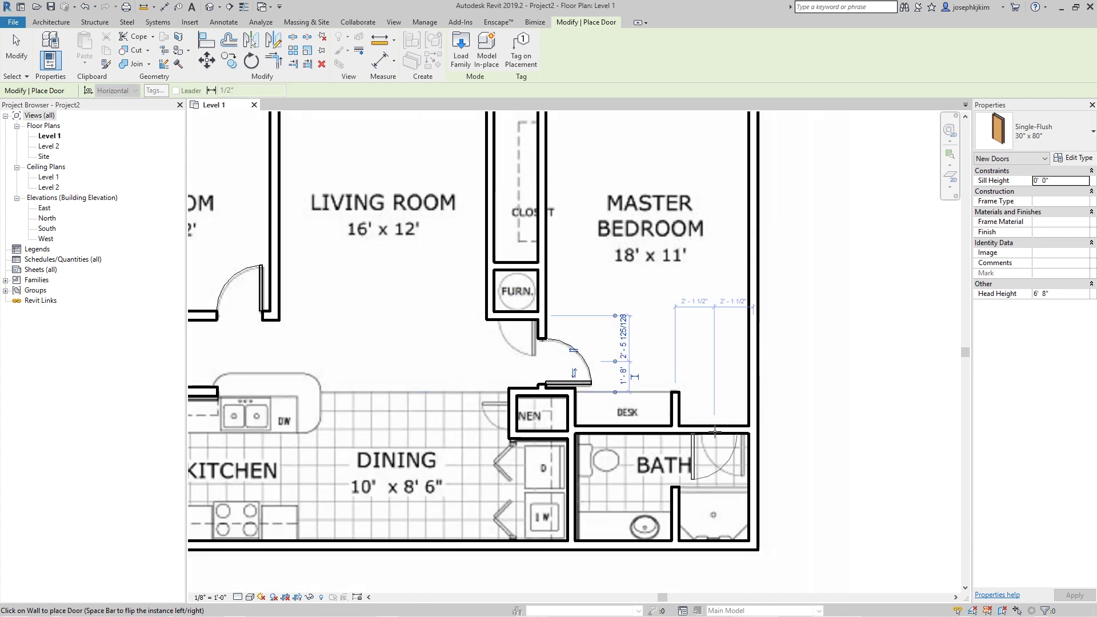
{"action": "key", "text": "space"}
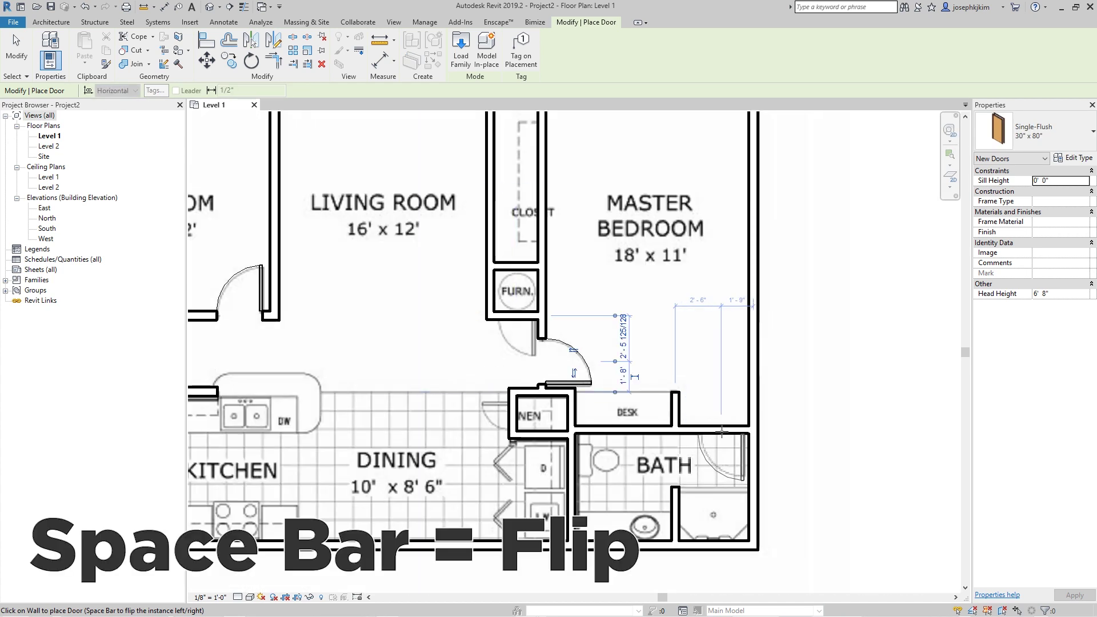
{"action": "scroll", "coordinate": [722, 432], "scroll_direction": "down", "scroll_amount": 3}
{"action": "scroll", "coordinate": [302, 420], "scroll_direction": "up", "scroll_amount": 5}
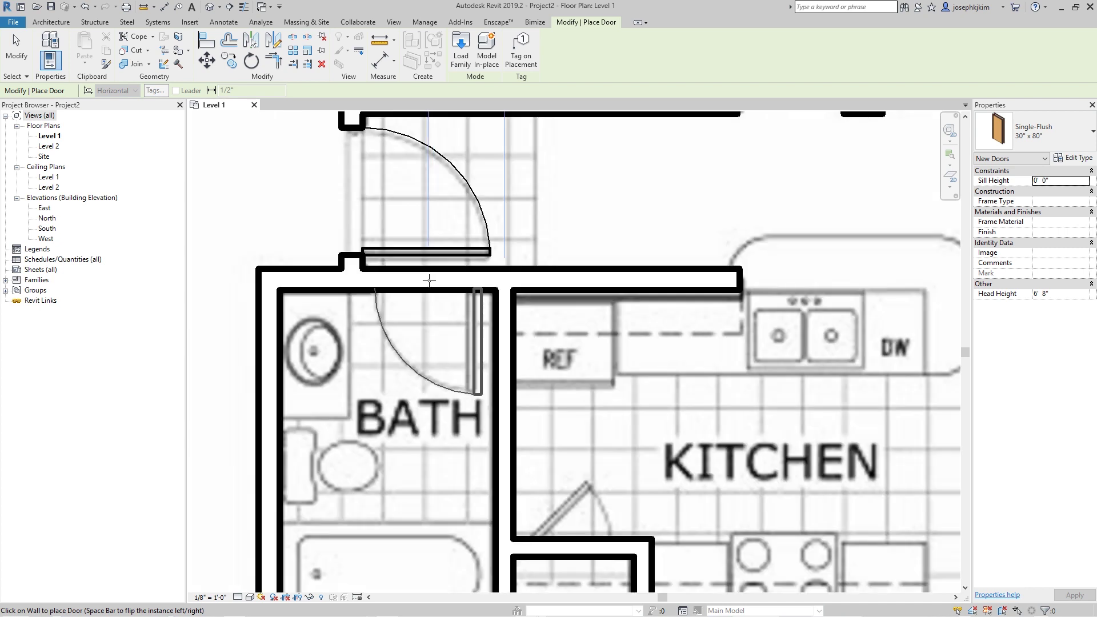
{"action": "scroll", "coordinate": [427, 286], "scroll_direction": "down", "scroll_amount": 4}
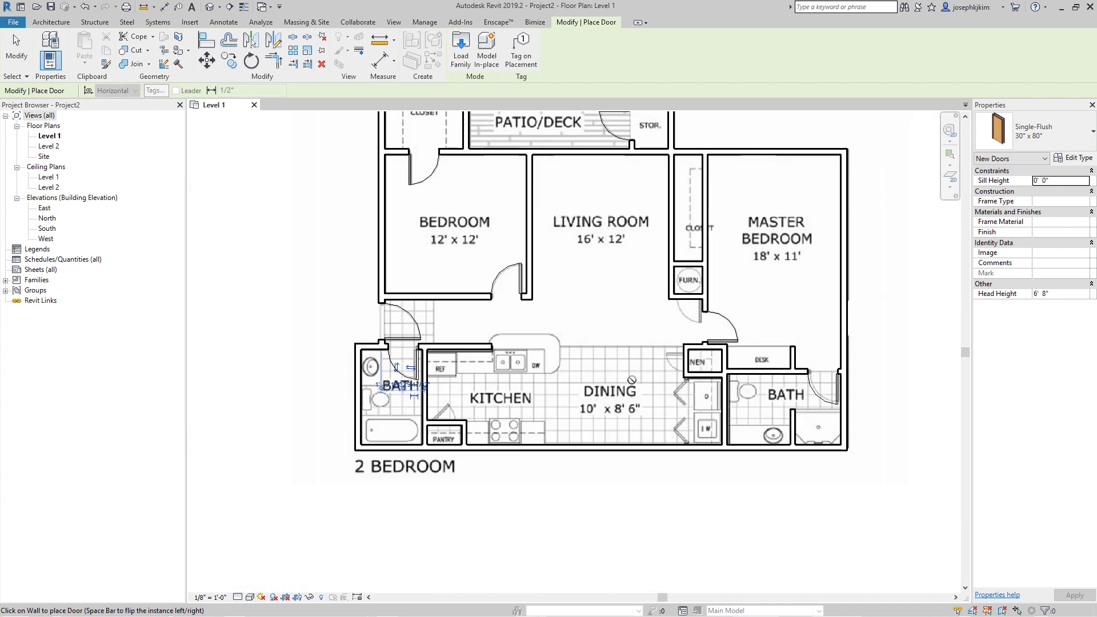
{"action": "key", "text": "Escape"}
{"action": "key", "text": "Escape"}
{"action": "scroll", "coordinate": [617, 390], "scroll_direction": "down", "scroll_amount": 2}
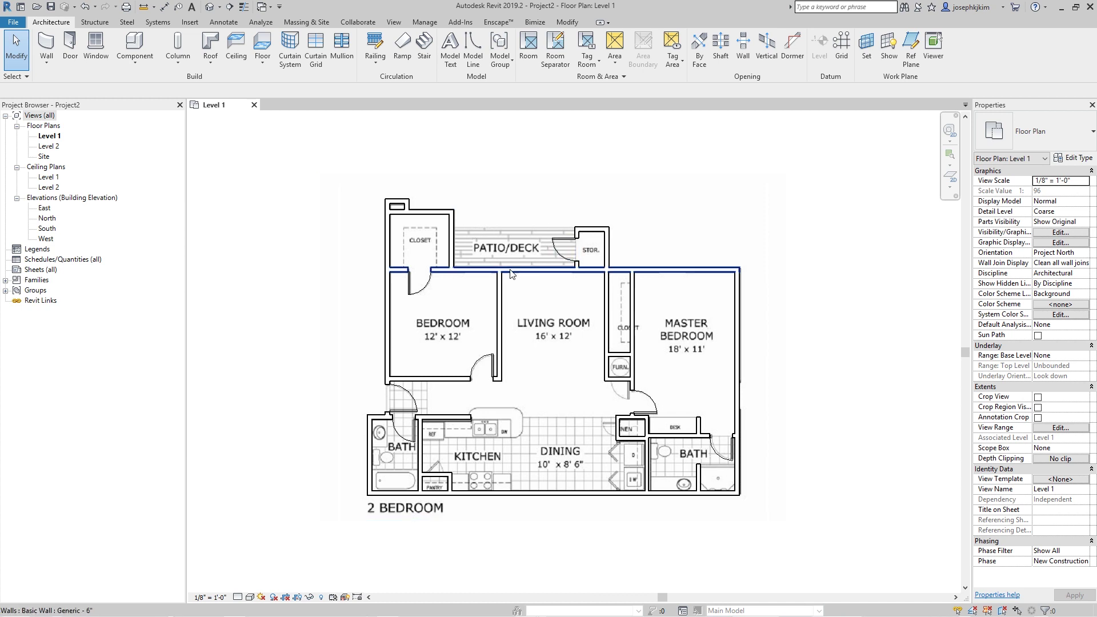
Start a floor boundary from the left, closet, storage, top and right exterior walls, chained with Tab.
{"action": "left_click", "coordinate": [265, 47]}
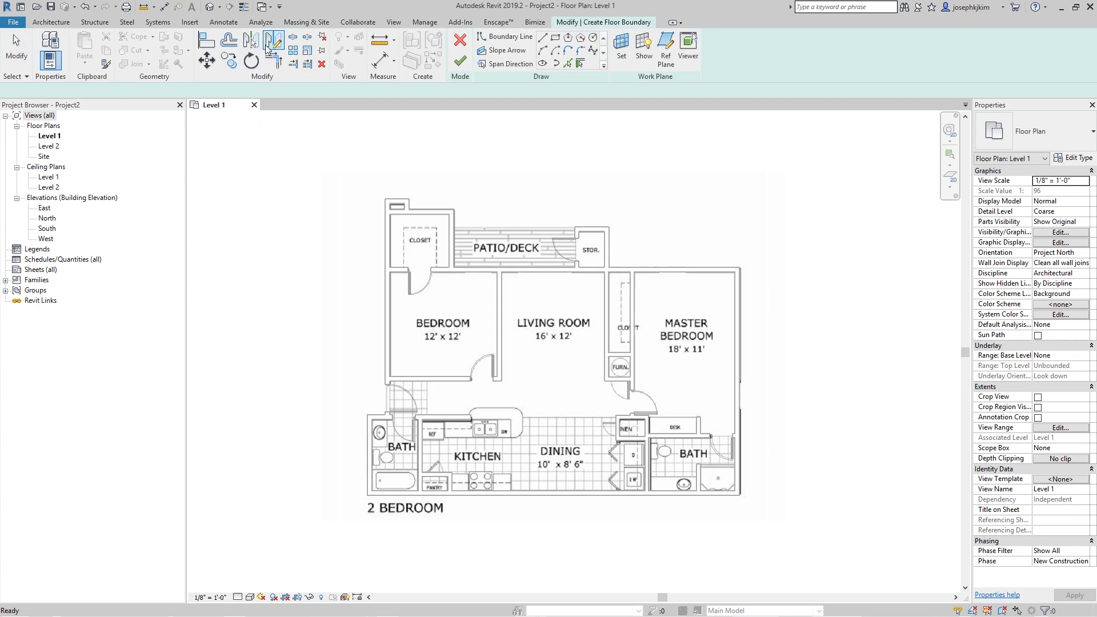
{"action": "left_click", "coordinate": [568, 63]}
{"action": "scroll", "coordinate": [383, 205], "scroll_direction": "up", "scroll_amount": 5}
{"action": "left_click", "coordinate": [364, 207]}
{"action": "left_click", "coordinate": [518, 214]}
{"action": "scroll", "coordinate": [600, 232], "scroll_direction": "down", "scroll_amount": 2}
{"action": "left_click", "coordinate": [624, 262]}
{"action": "left_click", "coordinate": [739, 286]}
{"action": "left_click", "coordinate": [773, 326]}
{"action": "scroll", "coordinate": [765, 337], "scroll_direction": "down", "scroll_amount": 4}
{"action": "left_click", "coordinate": [640, 318]}
{"action": "left_click", "coordinate": [708, 380]}
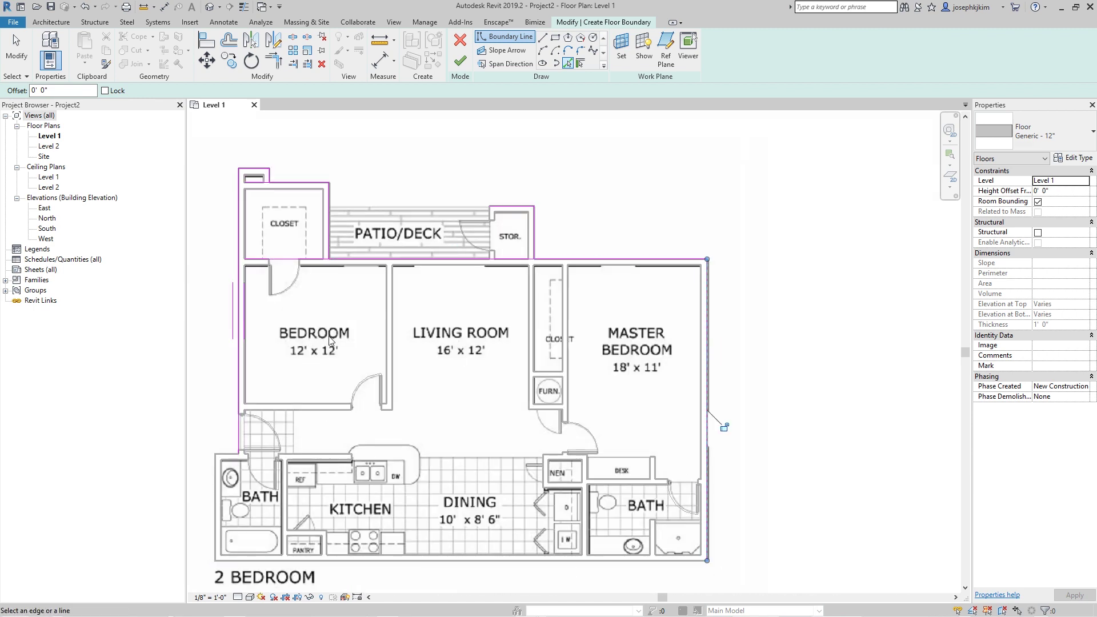
{"action": "key", "text": "Tab"}
Add the bath's top and left walls, the bottom wall and the top edge line to the boundary.
{"action": "scroll", "coordinate": [331, 491], "scroll_direction": "down", "scroll_amount": 2}
{"action": "scroll", "coordinate": [382, 359], "scroll_direction": "up", "scroll_amount": 5}
{"action": "left_click", "coordinate": [371, 354]}
{"action": "left_click", "coordinate": [347, 440]}
{"action": "scroll", "coordinate": [474, 511], "scroll_direction": "down", "scroll_amount": 2}
{"action": "left_click", "coordinate": [473, 510]}
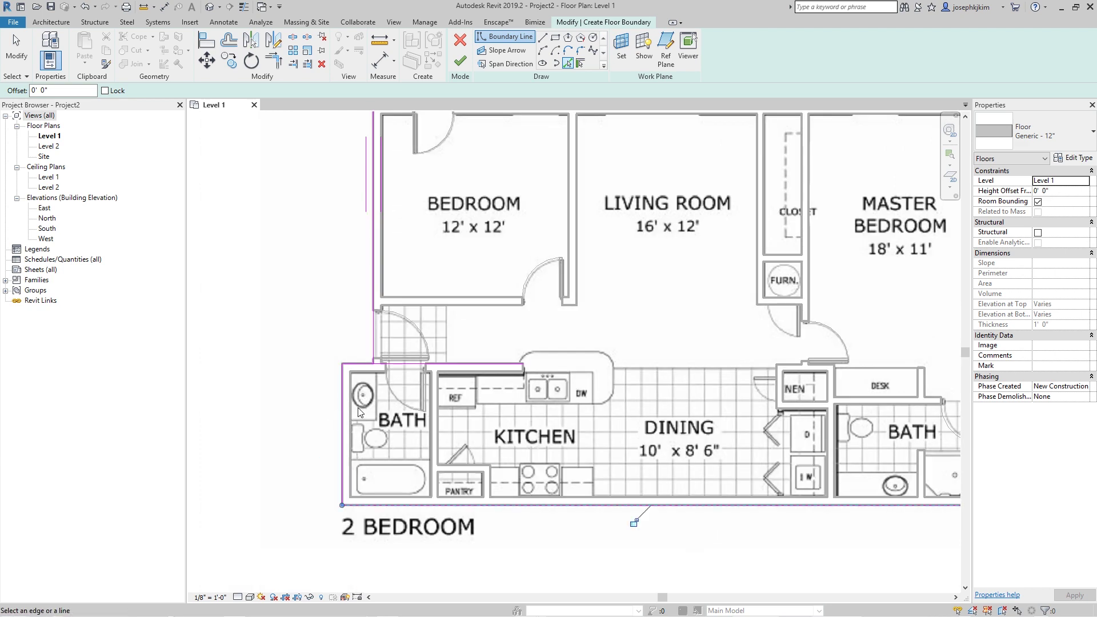
{"action": "scroll", "coordinate": [632, 519], "scroll_direction": "down", "scroll_amount": 2}
{"action": "scroll", "coordinate": [411, 495], "scroll_direction": "up", "scroll_amount": 1}
{"action": "scroll", "coordinate": [685, 406], "scroll_direction": "down", "scroll_amount": 1}
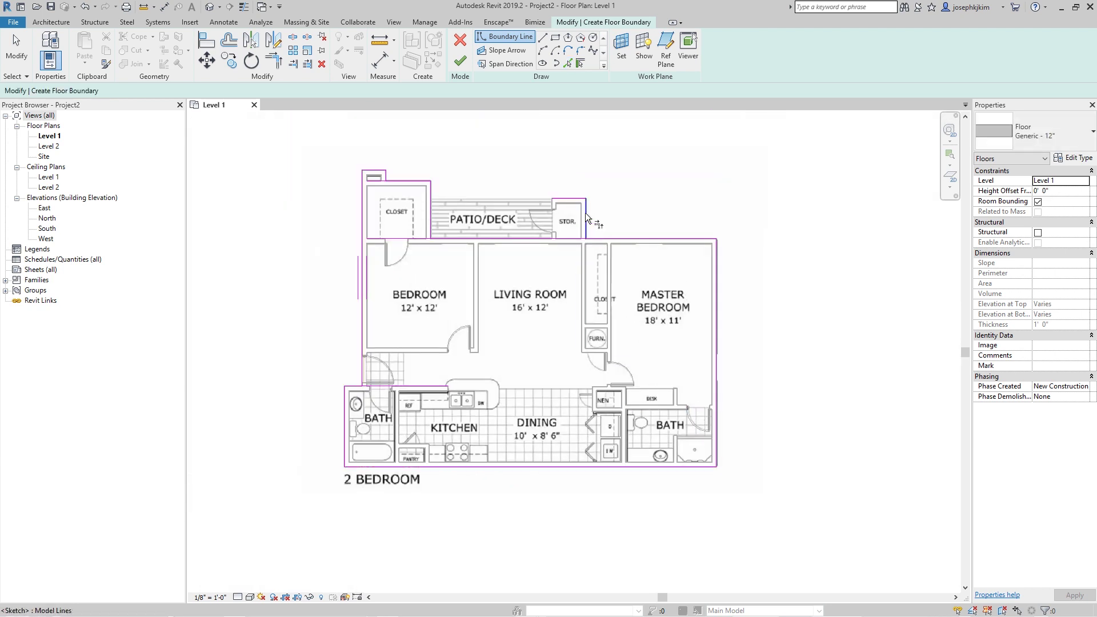
{"action": "left_click", "coordinate": [598, 239]}
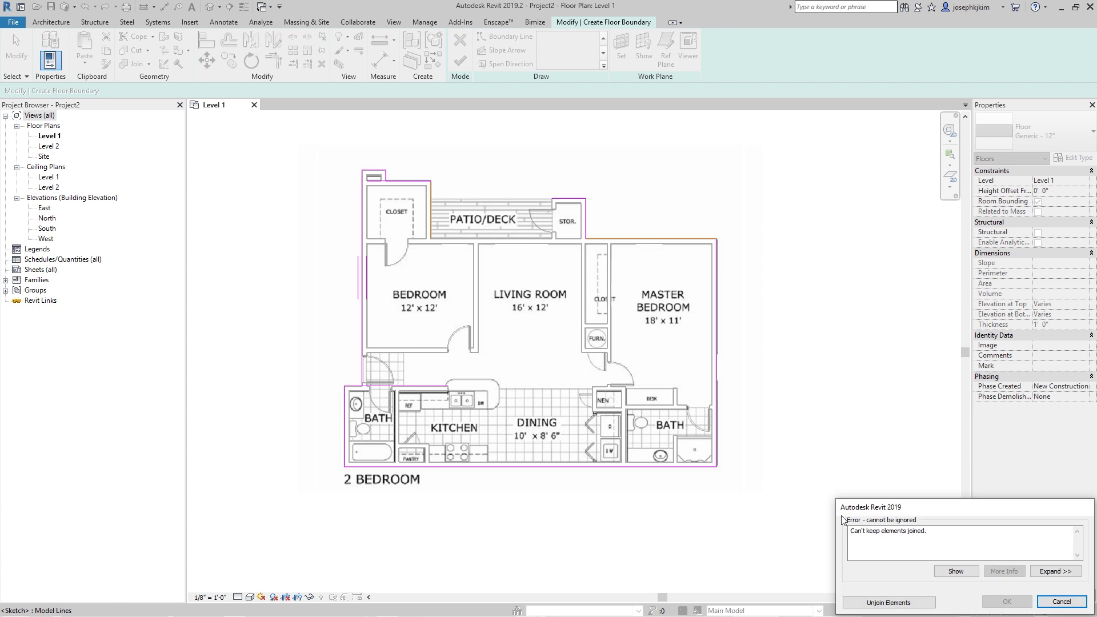
Unjoin elements, trim the bath-top and top-left corners, and finish the Generic 12" floor.
{"action": "left_click", "coordinate": [888, 602]}
{"action": "scroll", "coordinate": [597, 237], "scroll_direction": "up", "scroll_amount": 2}
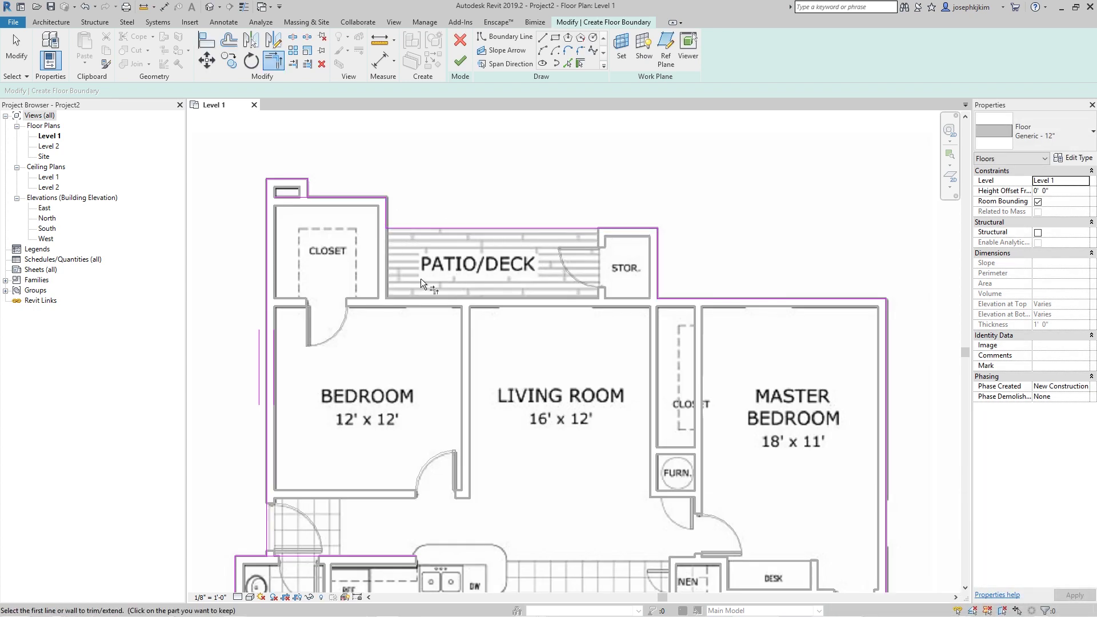
{"action": "scroll", "coordinate": [647, 170], "scroll_direction": "down", "scroll_amount": 2}
{"action": "left_click", "coordinate": [422, 385]}
{"action": "left_click", "coordinate": [421, 390]}
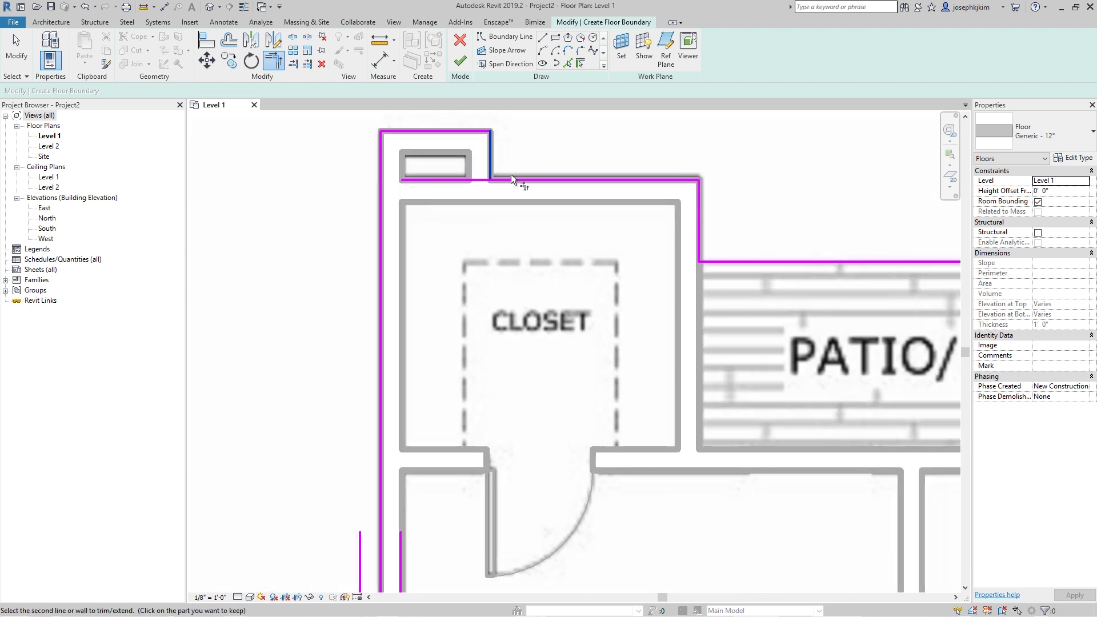
{"action": "left_click", "coordinate": [511, 178]}
{"action": "scroll", "coordinate": [451, 393], "scroll_direction": "down", "scroll_amount": 5}
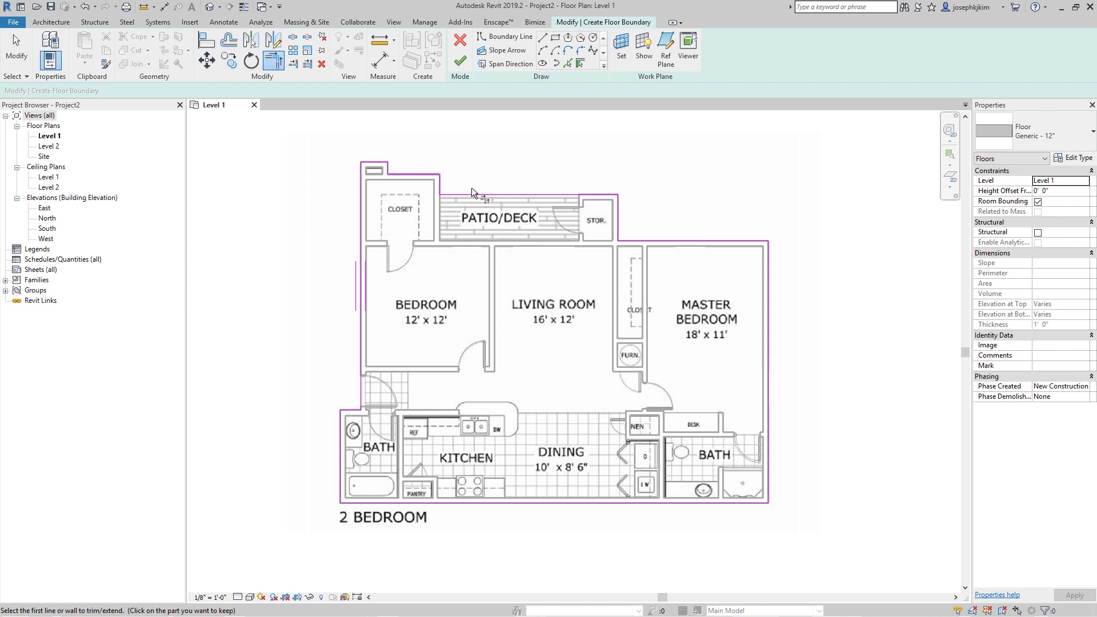
{"action": "left_click", "coordinate": [468, 66]}
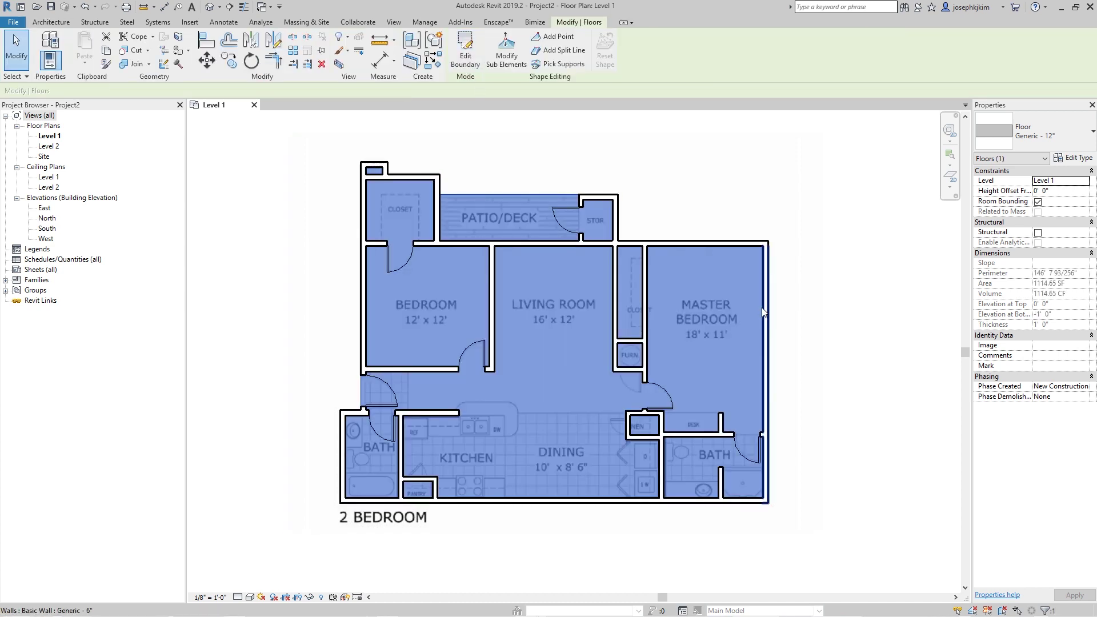
Try setting the plan image's draw layer to Foreground, then undo that change.
{"action": "left_click", "coordinate": [863, 290]}
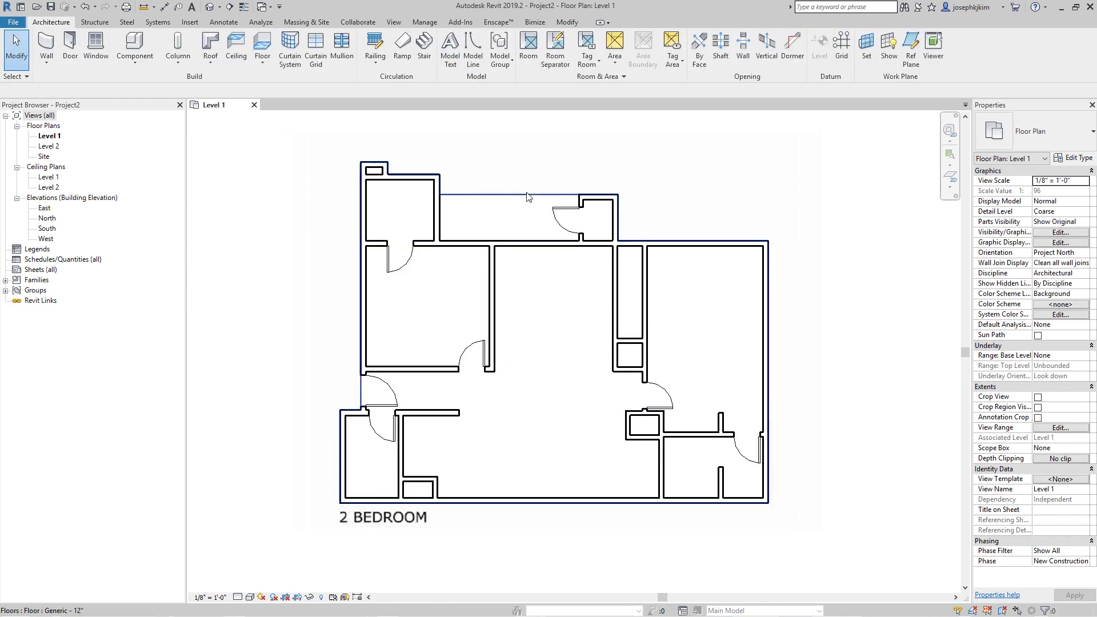
{"action": "scroll", "coordinate": [589, 324], "scroll_direction": "down", "scroll_amount": 4}
{"action": "scroll", "coordinate": [587, 353], "scroll_direction": "up", "scroll_amount": 3}
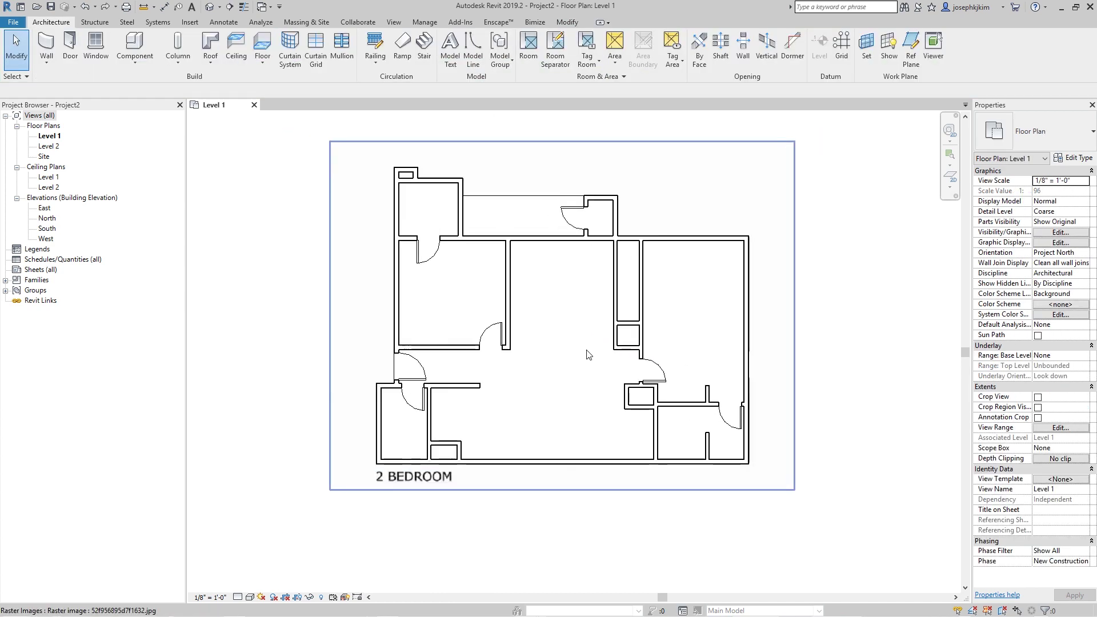
{"action": "left_click", "coordinate": [742, 228]}
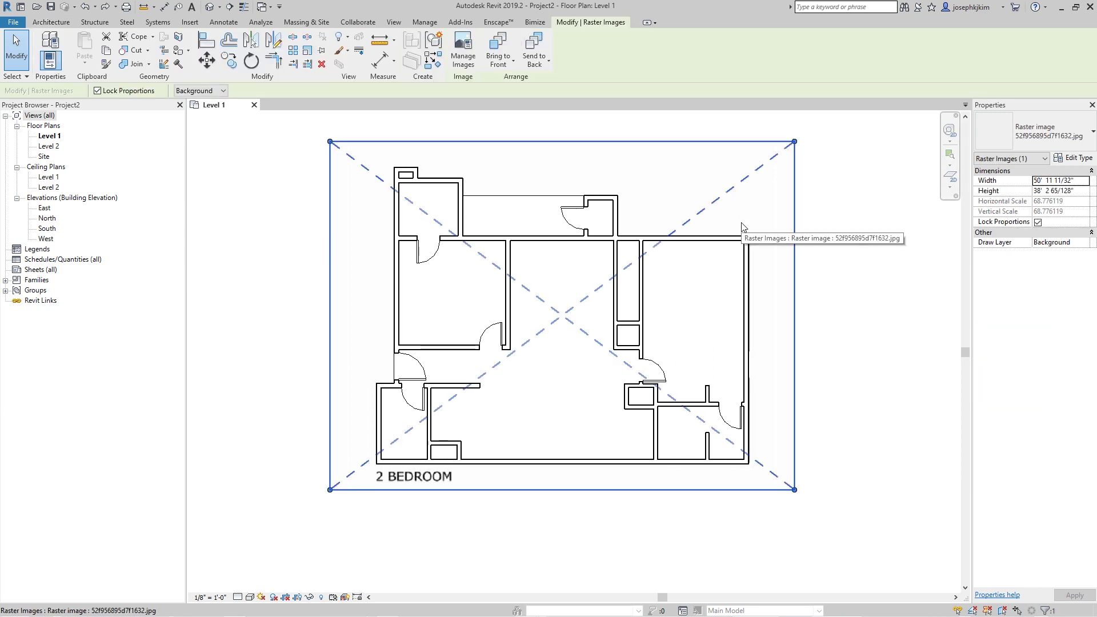
{"action": "left_click", "coordinate": [1085, 243]}
{"action": "left_click", "coordinate": [1066, 262]}
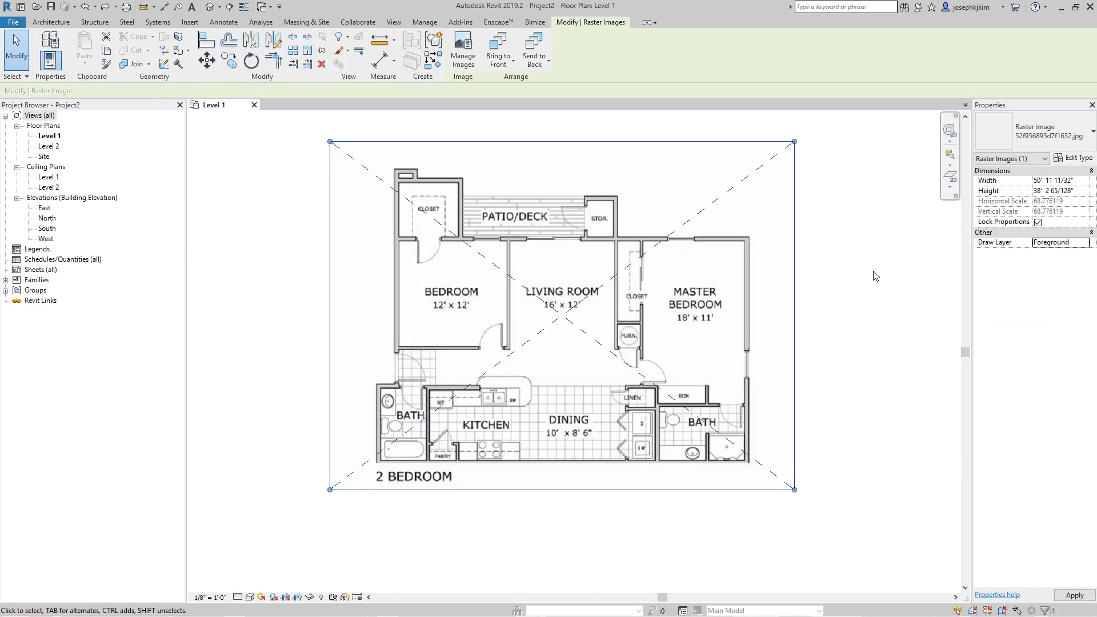
{"action": "left_click", "coordinate": [873, 273]}
{"action": "left_click", "coordinate": [790, 306]}
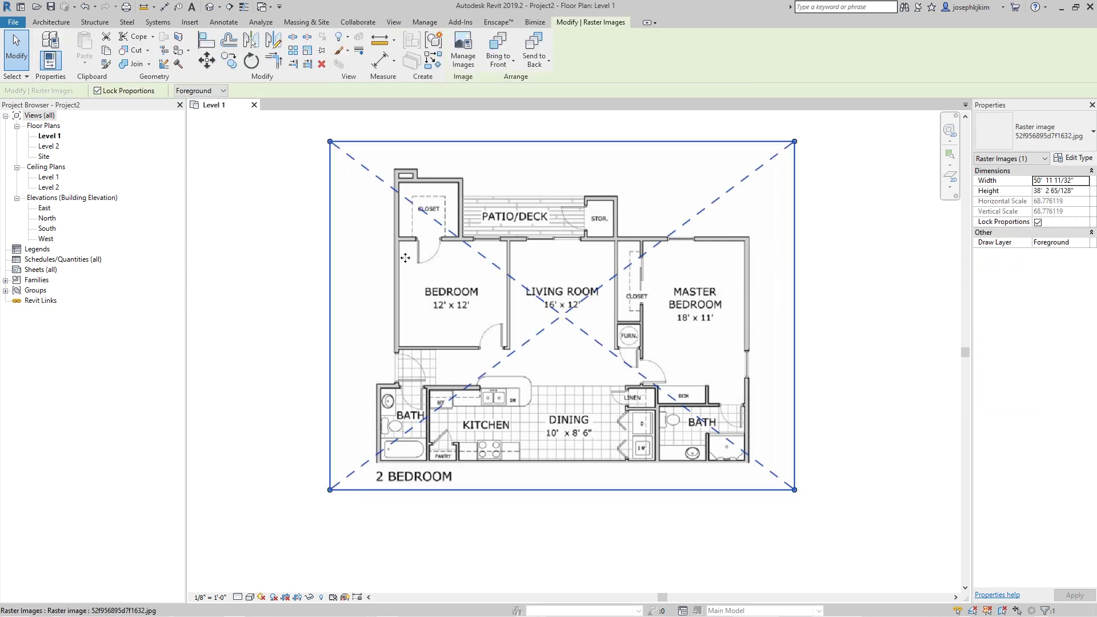
{"action": "key", "text": "ctrl+z"}
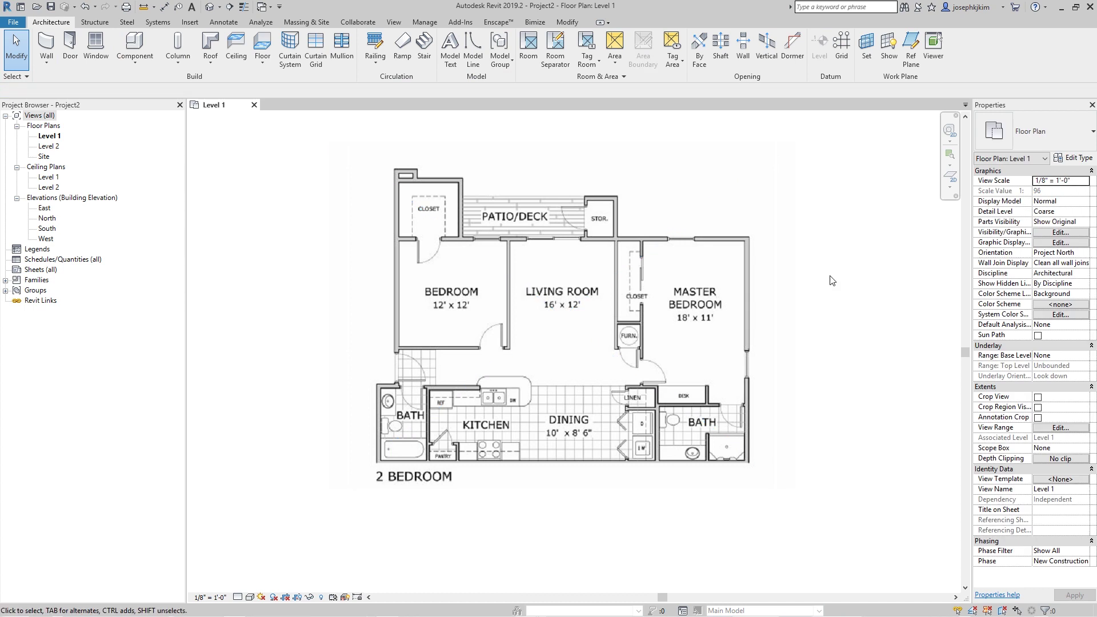
{"action": "key", "text": "ctrl+z"}
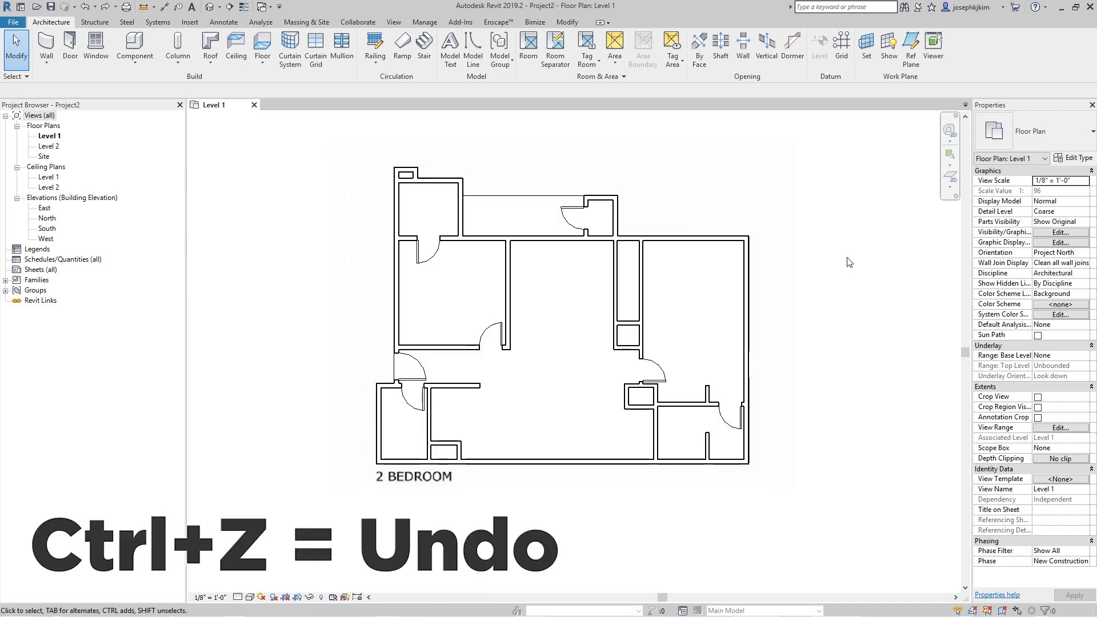
Override the floor's graphics in this view with 74 surface transparency.
{"action": "right_click", "coordinate": [543, 194]}
{"action": "mouse_move", "coordinate": [603, 262]}
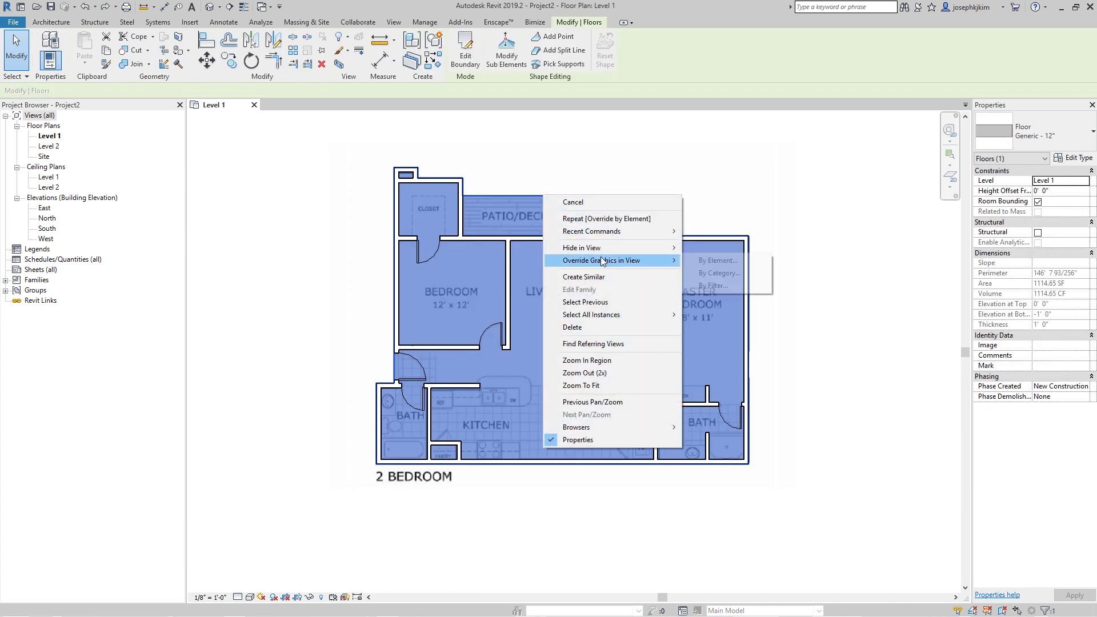
{"action": "left_click", "coordinate": [719, 260]}
{"action": "left_click_drag", "start_coordinate": [527, 306], "coordinate": [548, 308]}
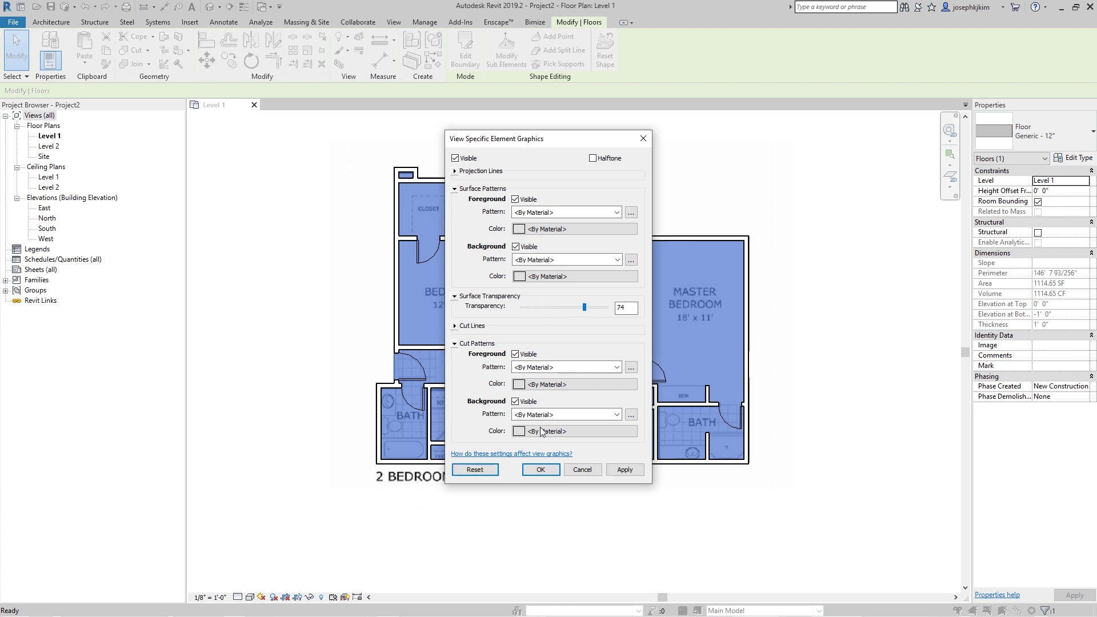
{"action": "left_click", "coordinate": [534, 473]}
{"action": "key", "text": "Escape"}
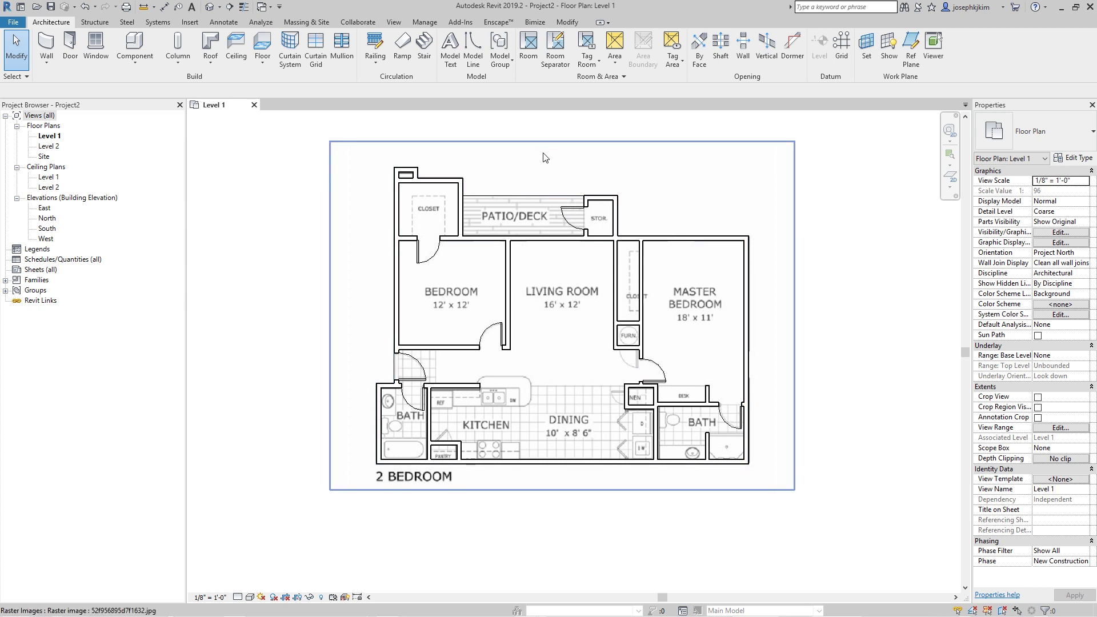
{"action": "left_click", "coordinate": [232, 55]}
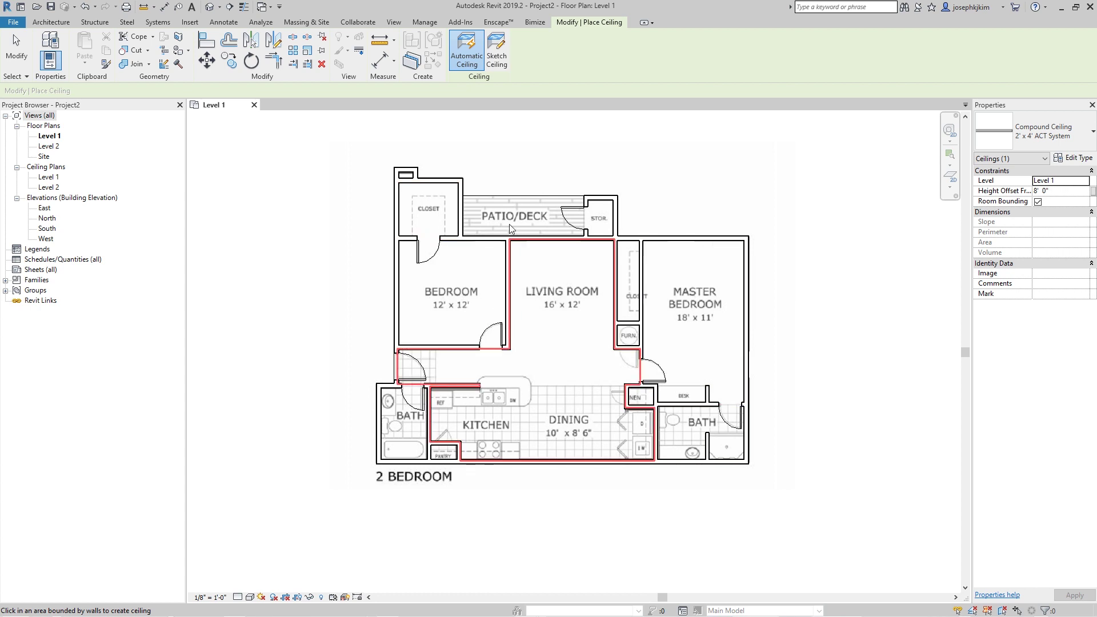
Sketch the ceiling boundary by picking the chained outer walls with Tab.
{"action": "left_click", "coordinate": [506, 51]}
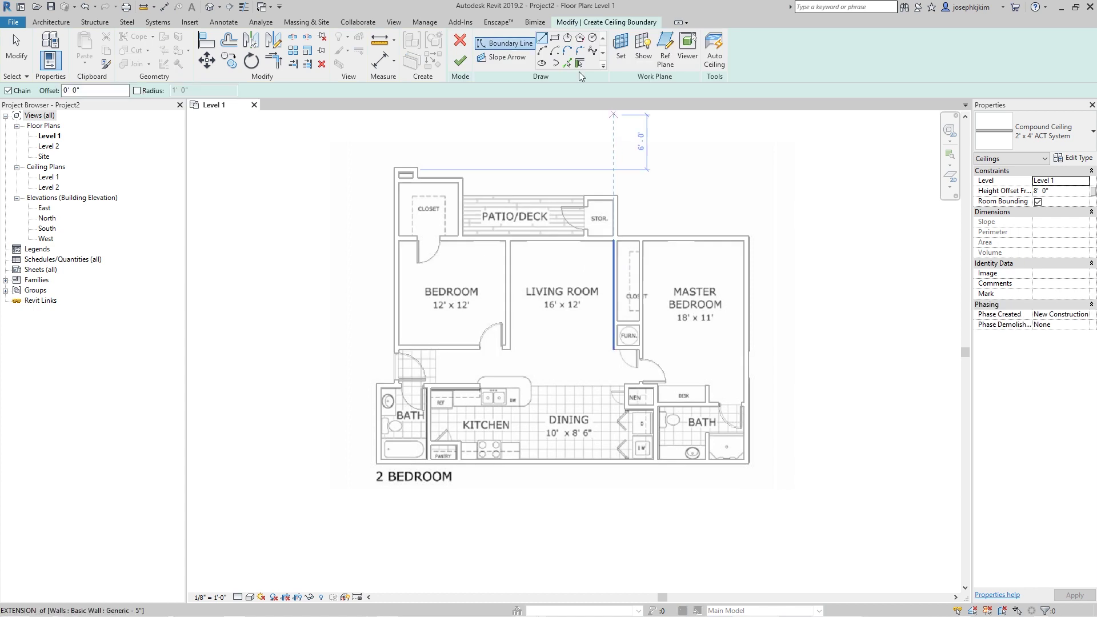
{"action": "key", "text": "Tab"}
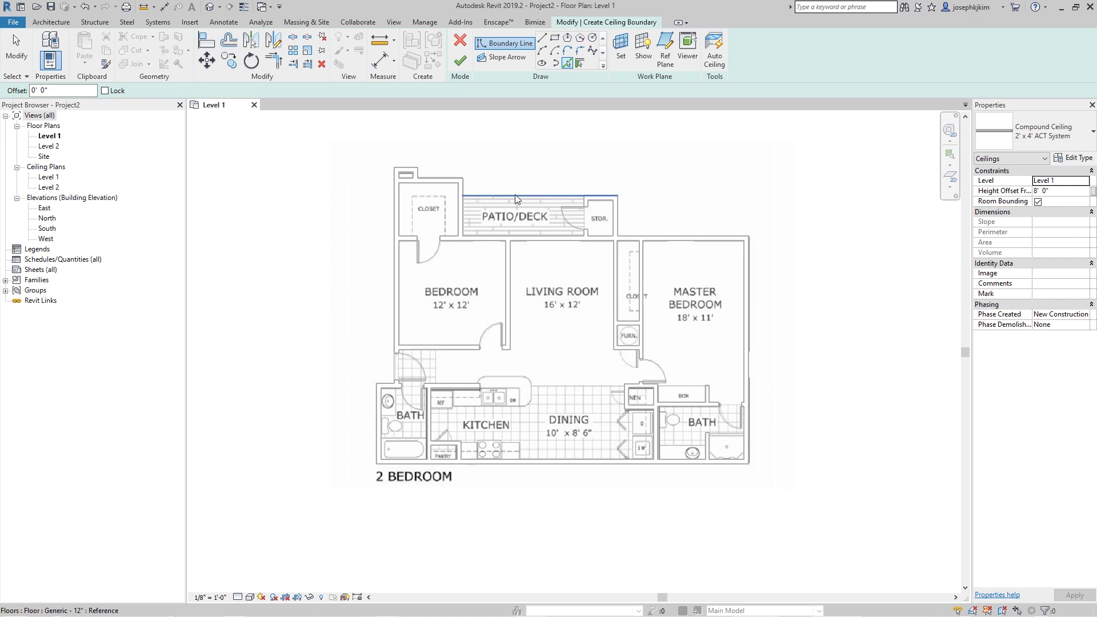
{"action": "key", "text": "Tab"}
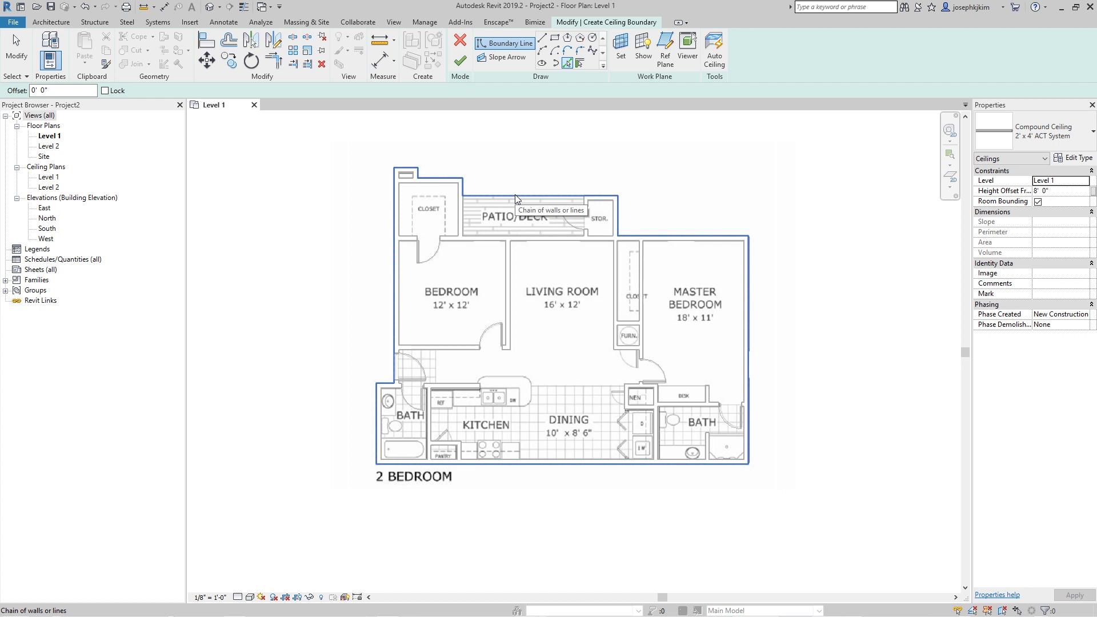
{"action": "left_click", "coordinate": [516, 194]}
{"action": "scroll", "coordinate": [547, 193], "scroll_direction": "up", "scroll_amount": 3}
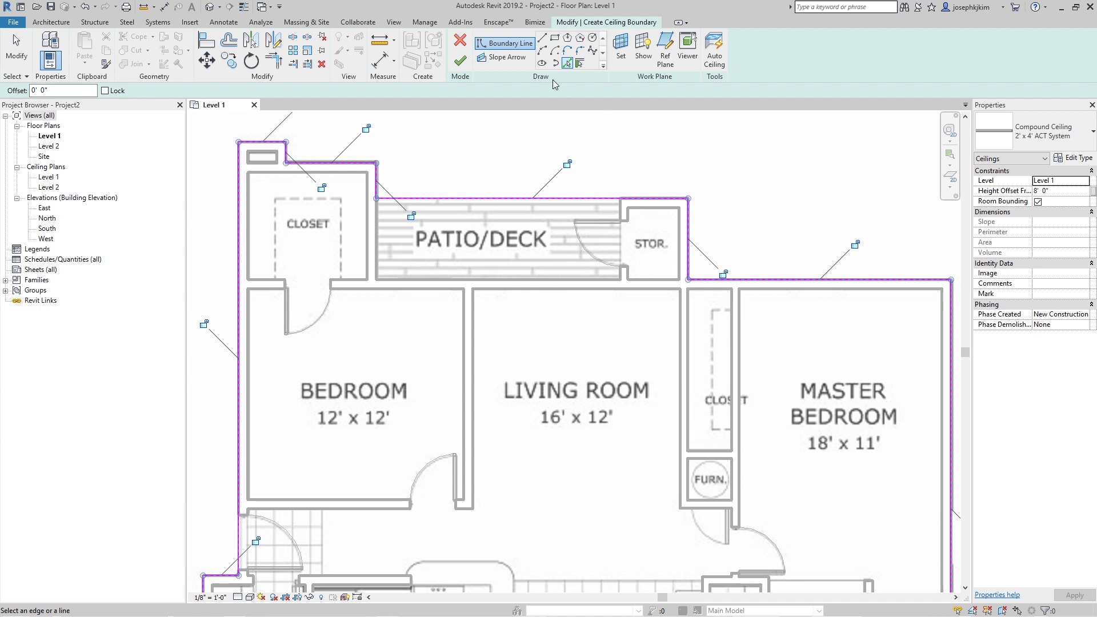
Add boundary lines along the wall below the patio and along the STOR wall.
{"action": "left_click", "coordinate": [568, 63]}
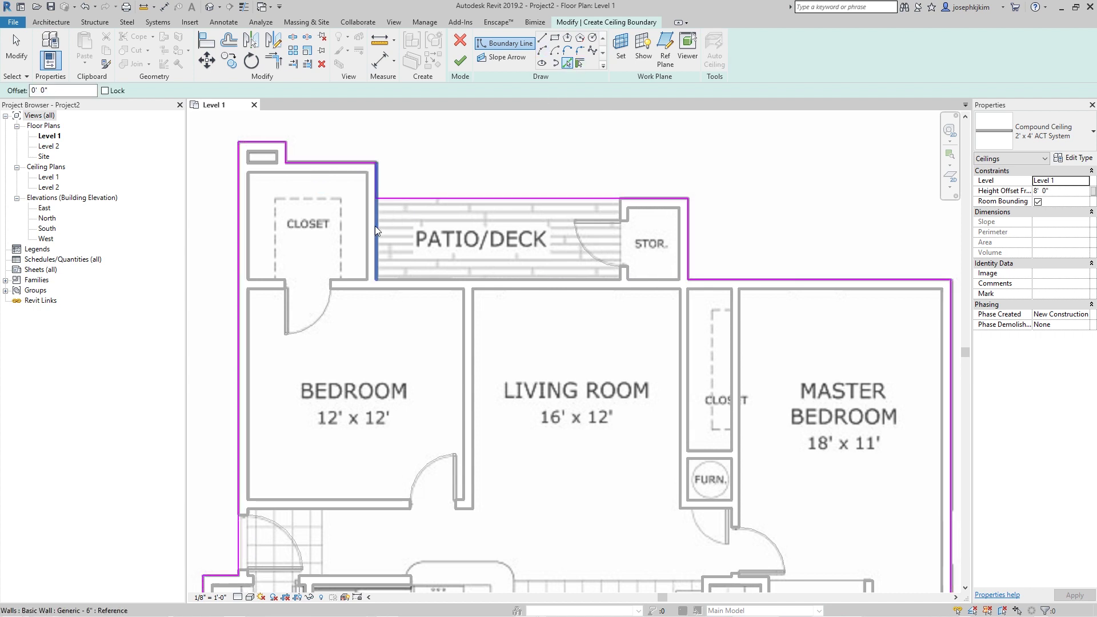
{"action": "left_click", "coordinate": [458, 280]}
{"action": "key", "text": "t"}
{"action": "key", "text": "r"}
{"action": "key", "text": "Escape"}
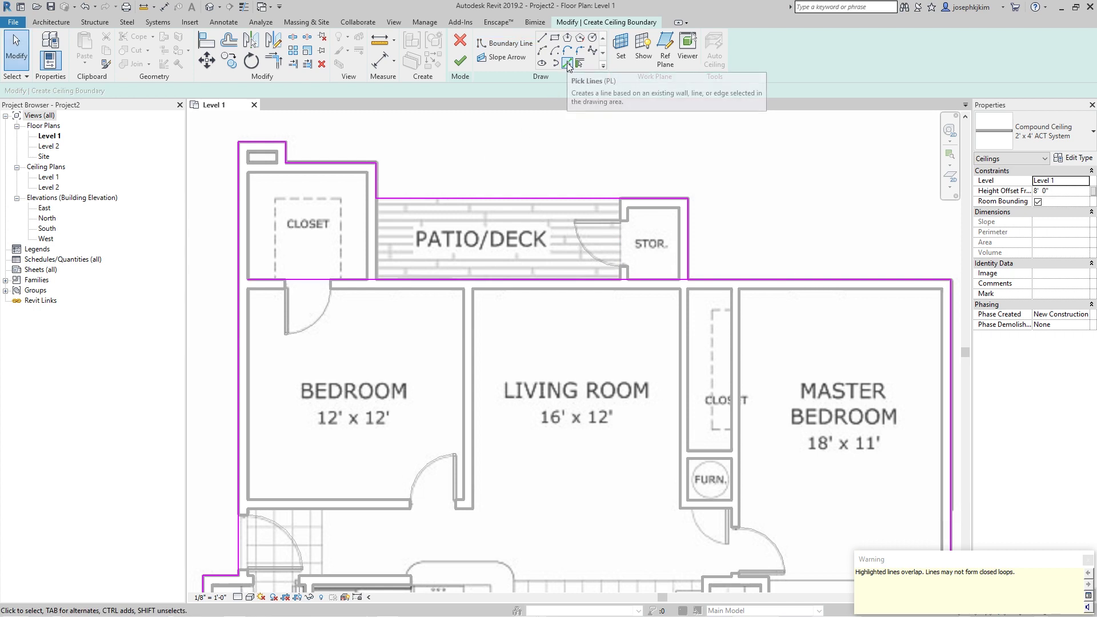
{"action": "left_click", "coordinate": [567, 64]}
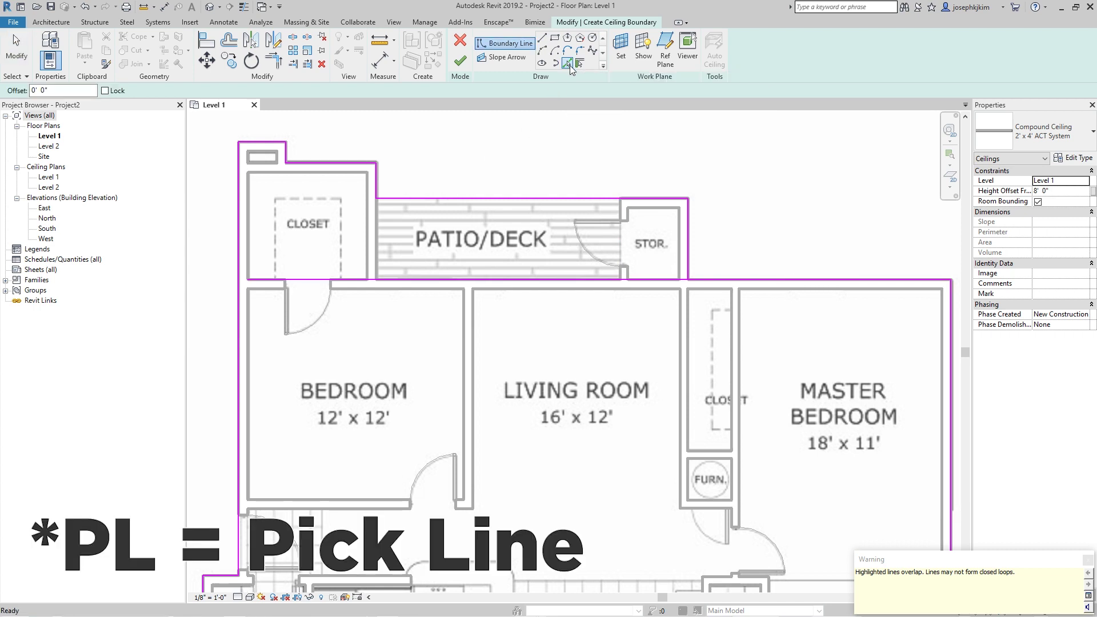
{"action": "left_click", "coordinate": [619, 211]}
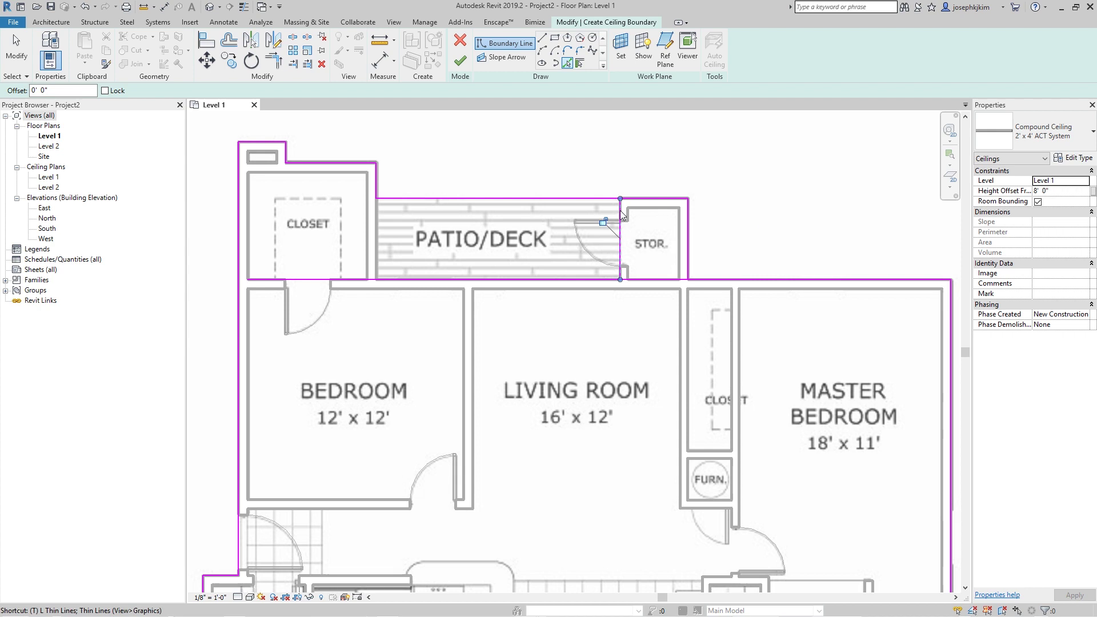
Trim the boundary corners to exclude the patio and finish the ceiling sketch.
{"action": "key", "text": "t"}
{"action": "key", "text": "r"}
{"action": "left_click", "coordinate": [635, 198]}
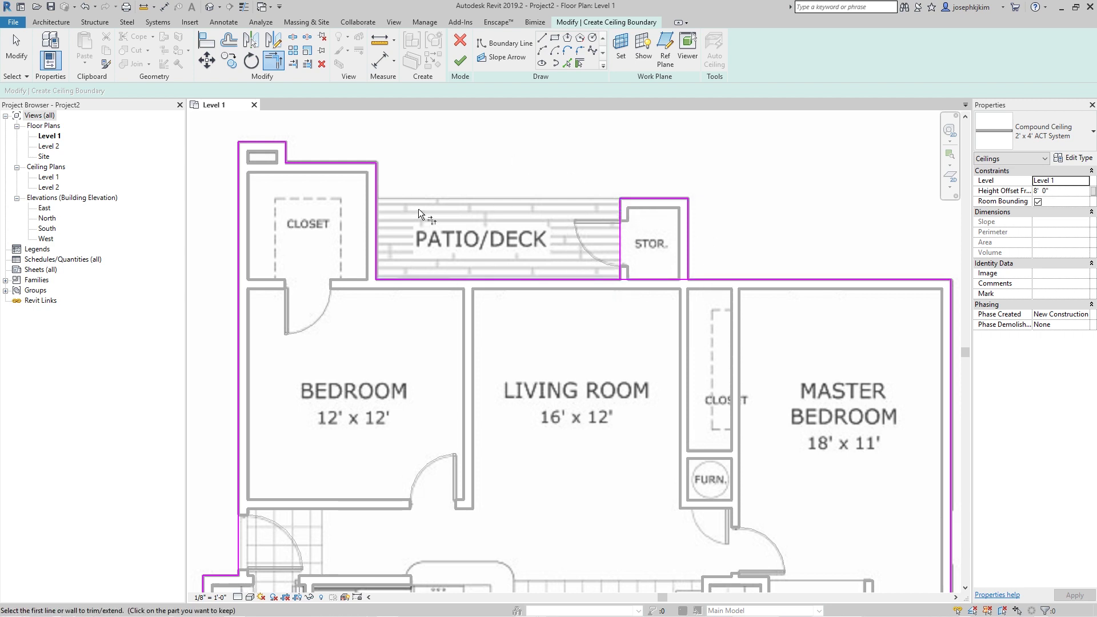
{"action": "left_click", "coordinate": [618, 255]}
{"action": "left_click", "coordinate": [609, 277]}
{"action": "left_click", "coordinate": [456, 68]}
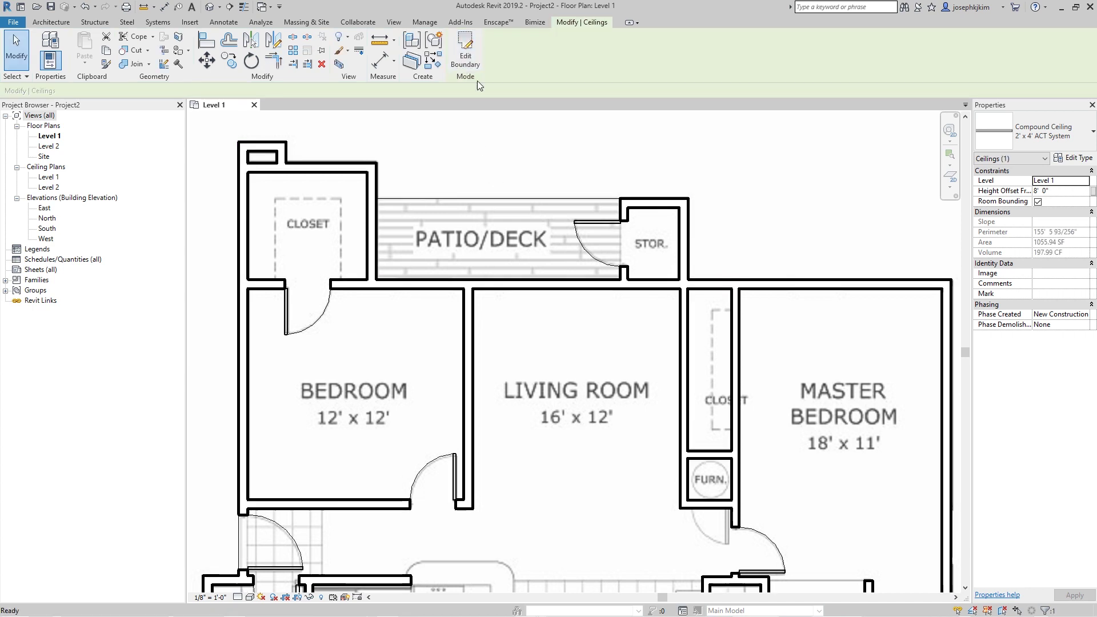
Save the traced model as the project Residential A.rvt and start placing a desk component.
{"action": "scroll", "coordinate": [539, 204], "scroll_direction": "down", "scroll_amount": 3}
{"action": "key", "text": "Escape"}
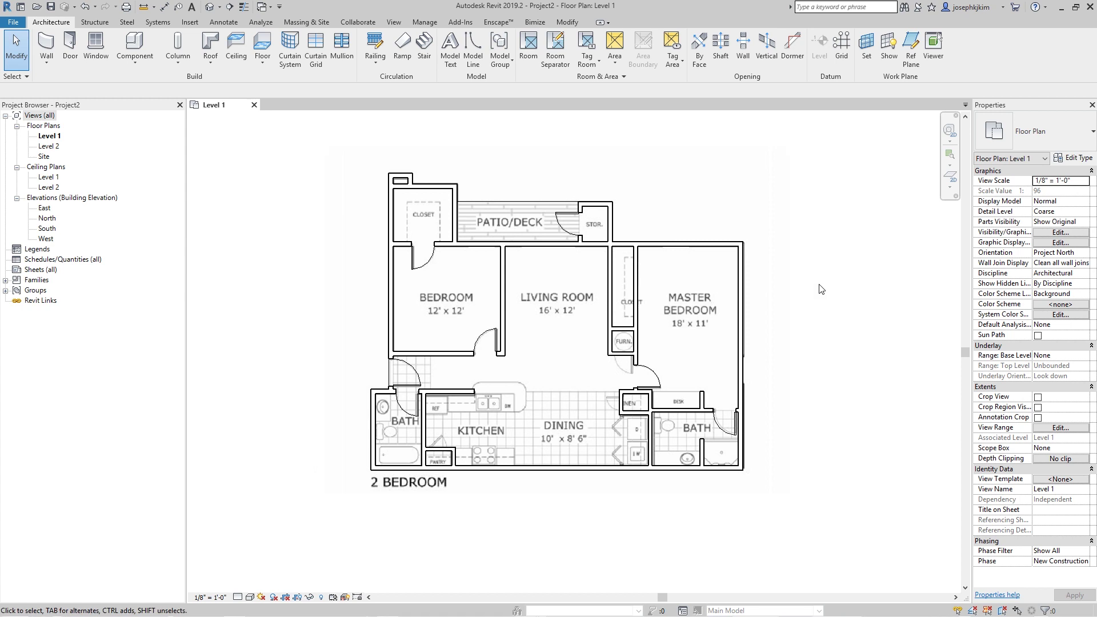
{"action": "scroll", "coordinate": [516, 365], "scroll_direction": "down", "scroll_amount": 5}
{"action": "scroll", "coordinate": [516, 364], "scroll_direction": "up", "scroll_amount": 3}
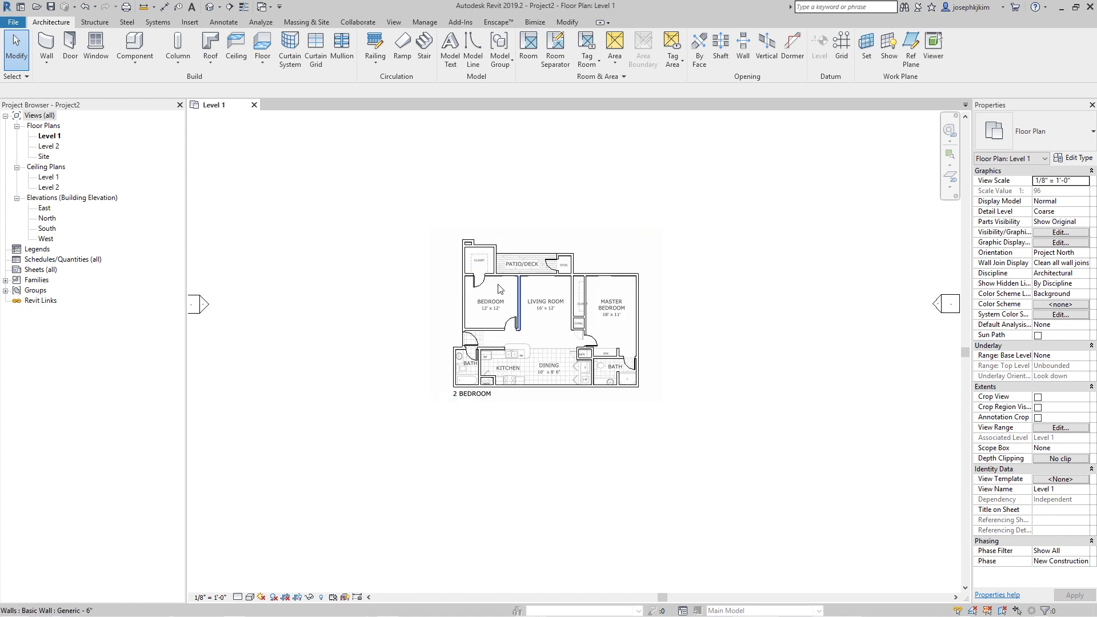
{"action": "left_click", "coordinate": [13, 22]}
{"action": "mouse_move", "coordinate": [36, 158]}
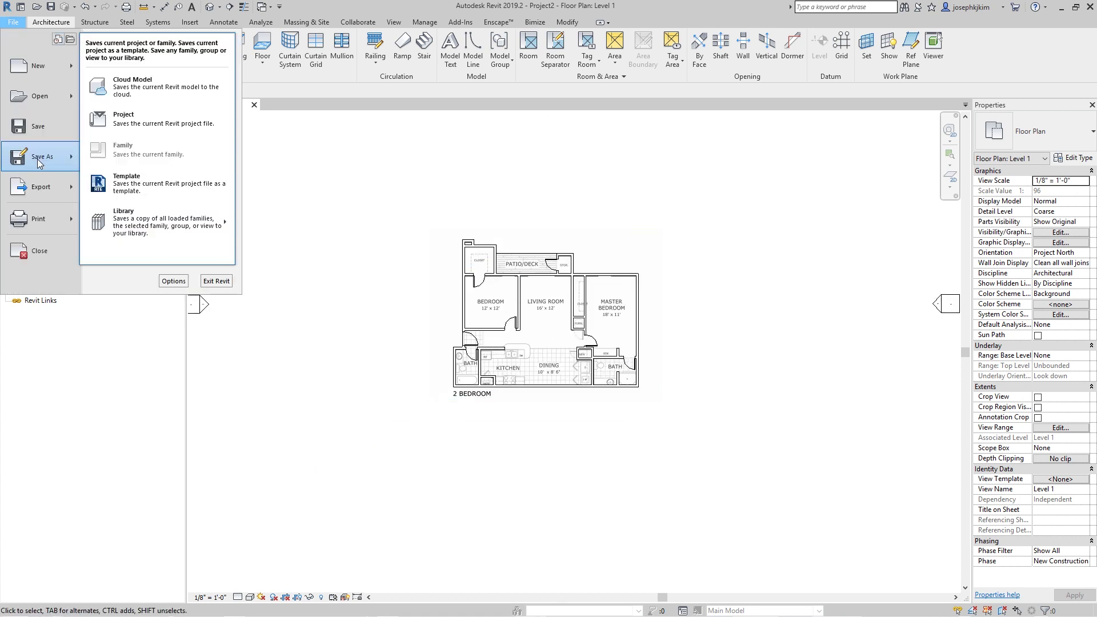
{"action": "left_click", "coordinate": [122, 121]}
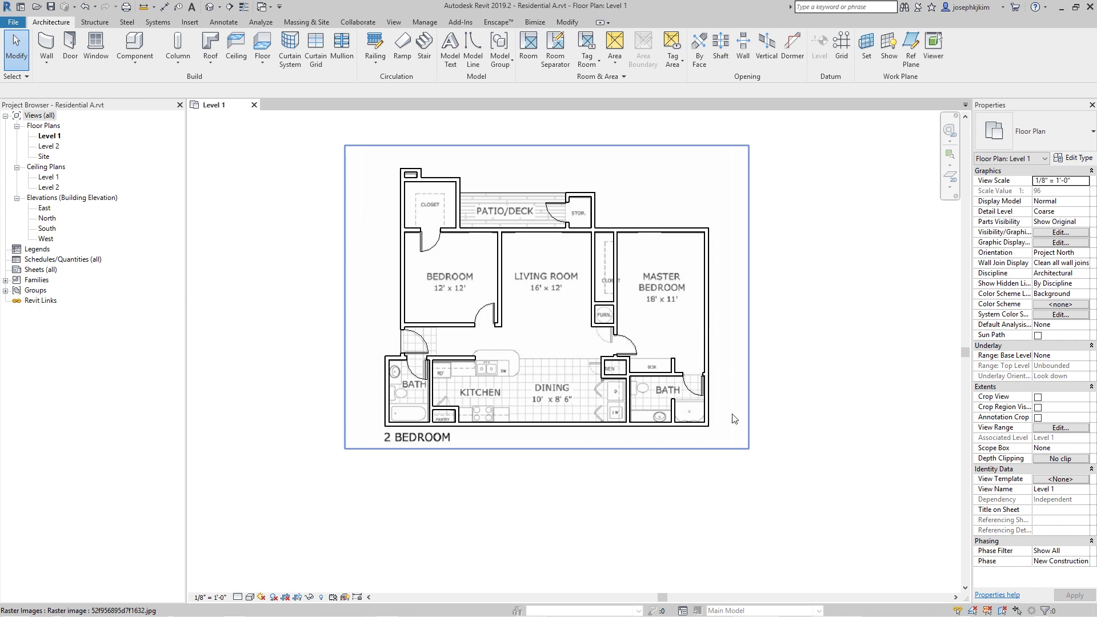
{"action": "scroll", "coordinate": [513, 364], "scroll_direction": "up", "scroll_amount": 3}
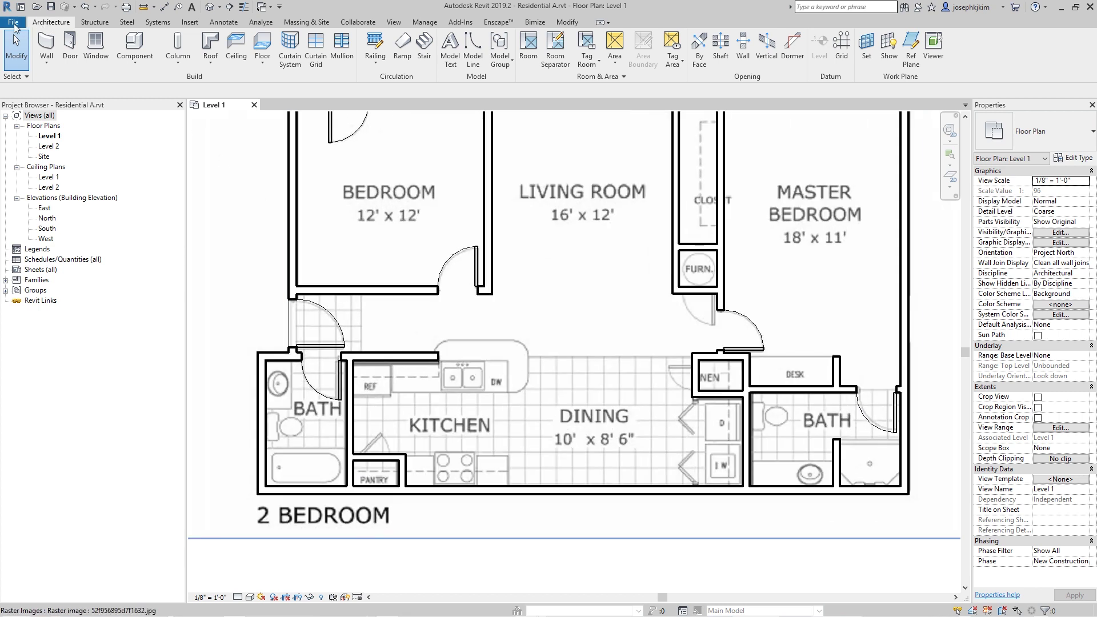
{"action": "left_click", "coordinate": [131, 46]}
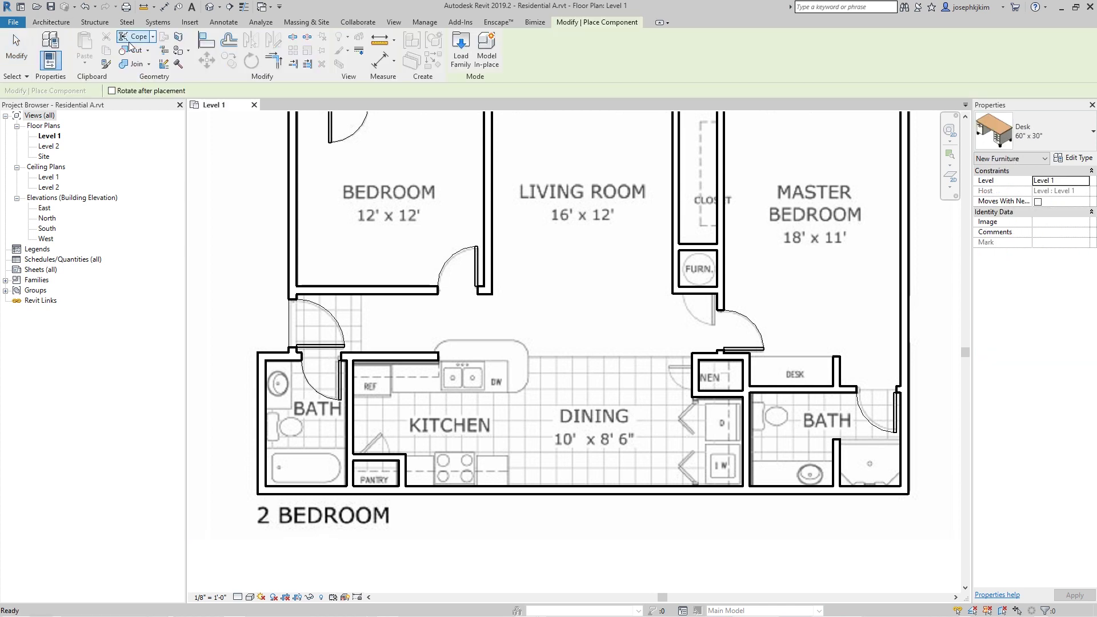
Place two Desk 60" x 30" components, one in the bedroom and one in the living room.
{"action": "left_click", "coordinate": [1034, 142]}
{"action": "scroll", "coordinate": [1044, 278], "scroll_direction": "down", "scroll_amount": 3}
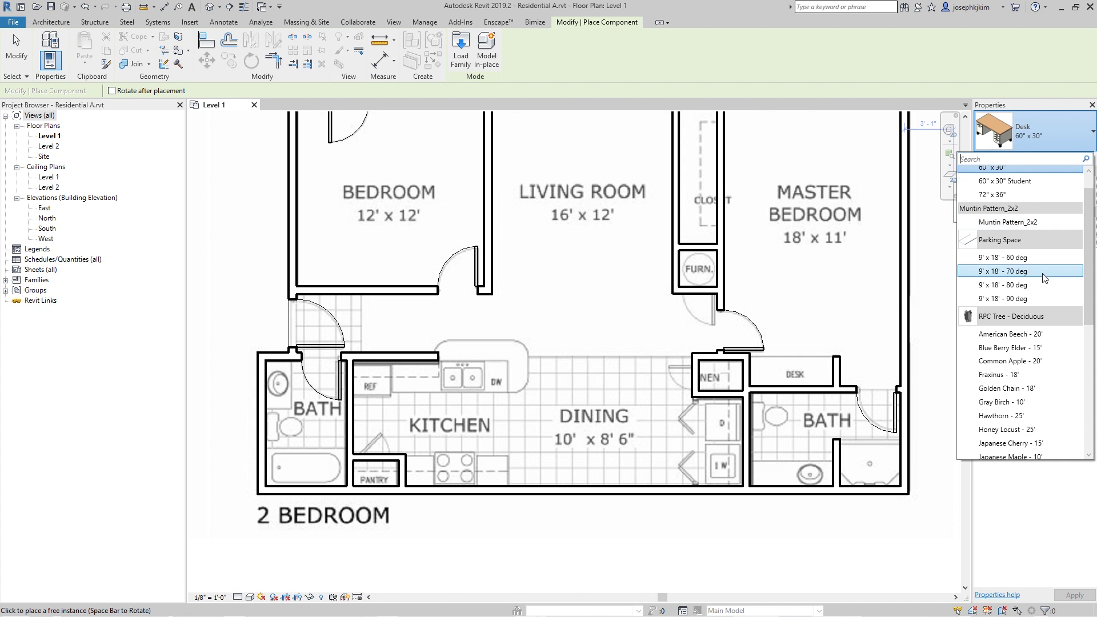
{"action": "scroll", "coordinate": [1044, 279], "scroll_direction": "down", "scroll_amount": 3}
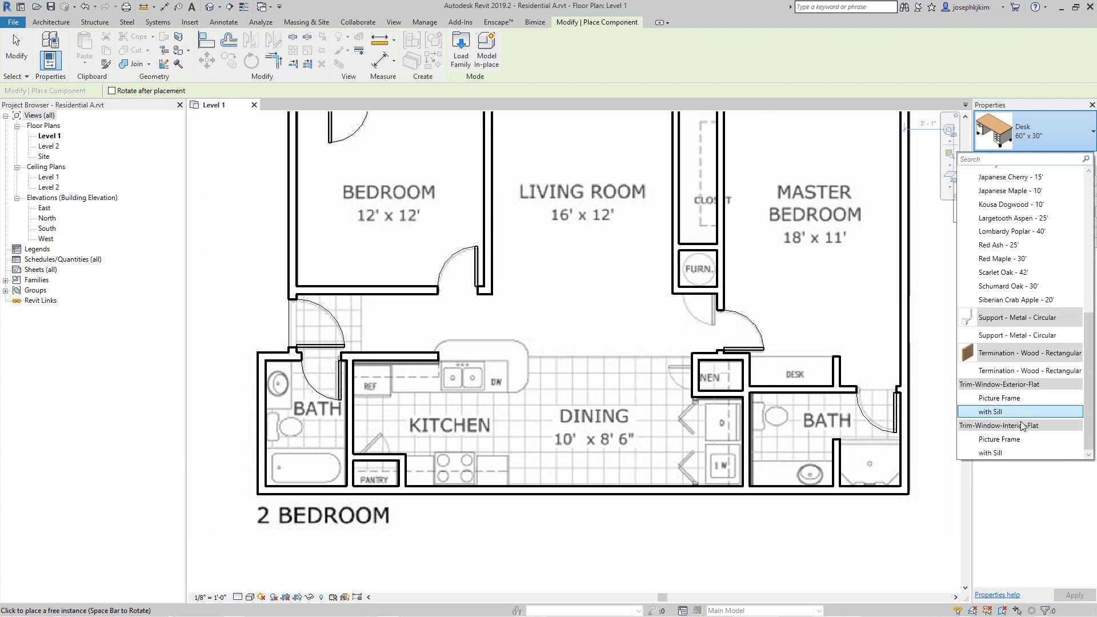
{"action": "scroll", "coordinate": [1026, 441], "scroll_direction": "up", "scroll_amount": 5}
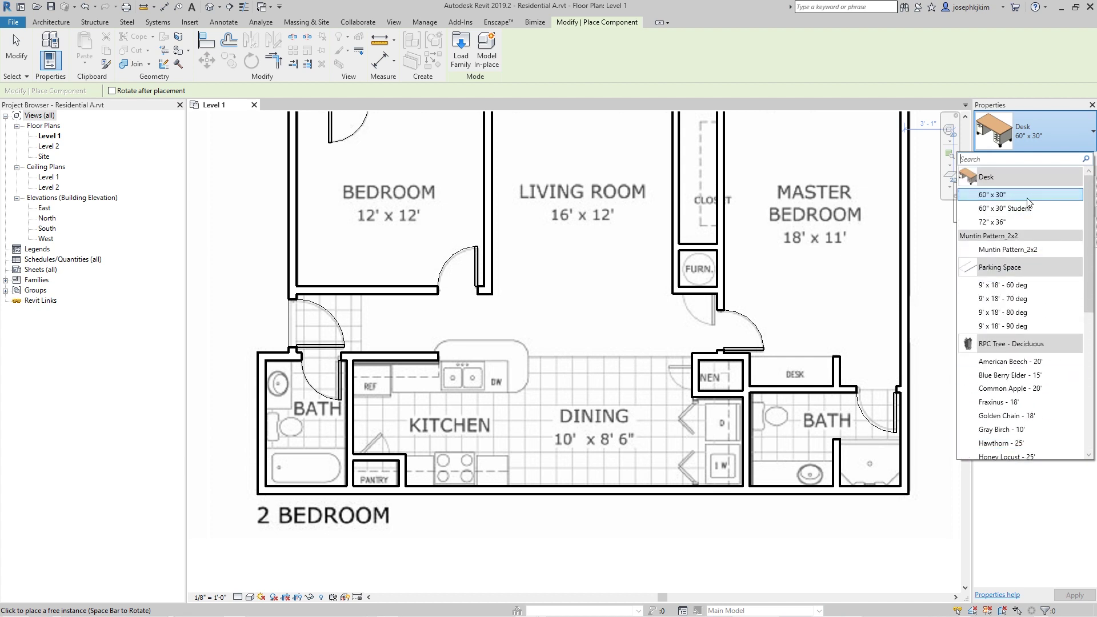
{"action": "left_click", "coordinate": [1027, 201]}
{"action": "scroll", "coordinate": [303, 281], "scroll_direction": "up", "scroll_amount": 2}
{"action": "middle_click_drag", "start_coordinate": [304, 281], "coordinate": [302, 398]}
{"action": "left_click", "coordinate": [326, 340]}
{"action": "scroll", "coordinate": [302, 398], "scroll_direction": "down", "scroll_amount": 3}
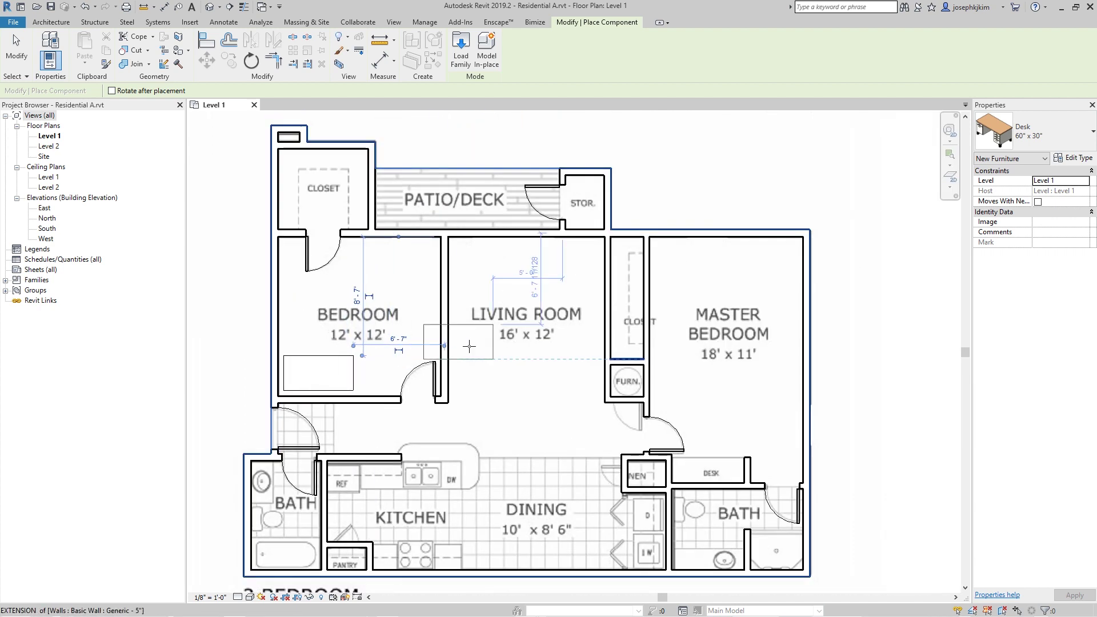
{"action": "left_click", "coordinate": [530, 282]}
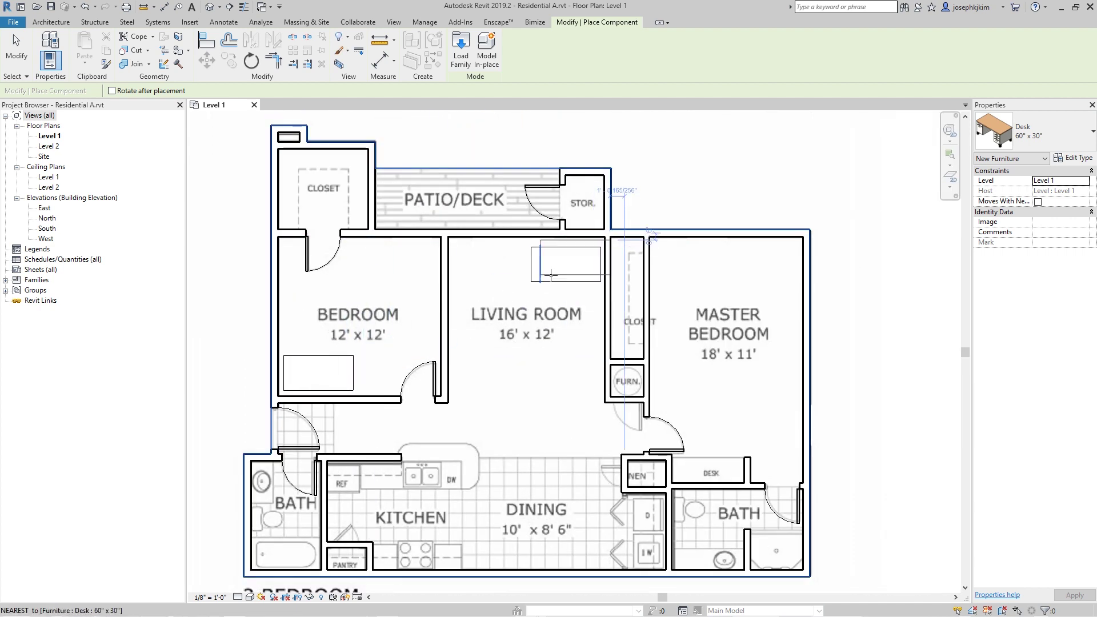
{"action": "key", "text": "Escape"}
Change the living-room desk to the 72" x 36" type.
{"action": "left_click", "coordinate": [1045, 137]}
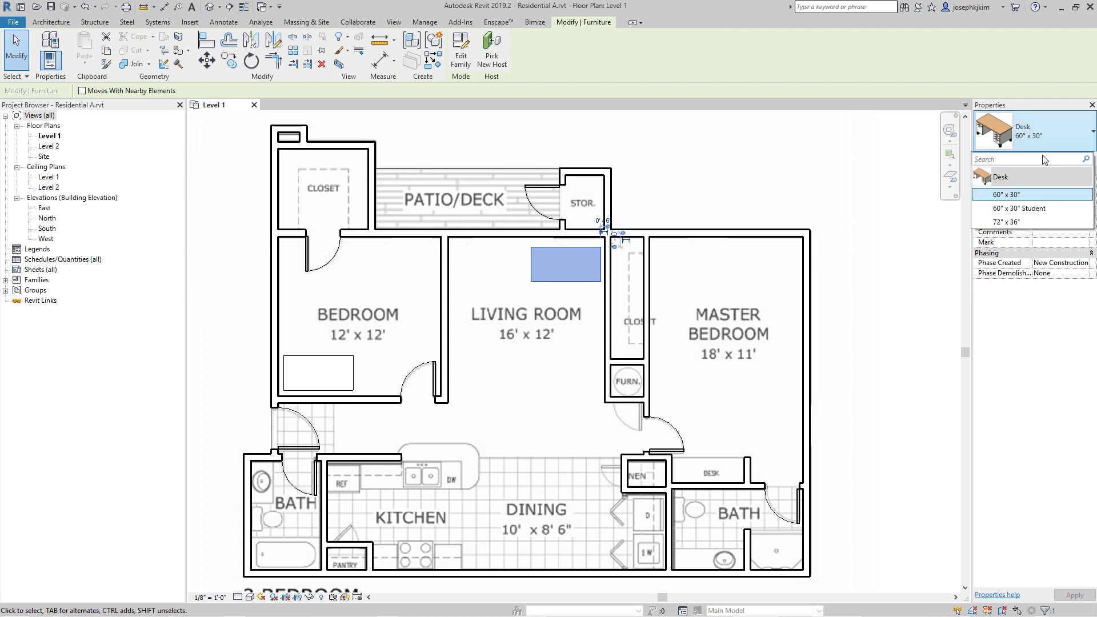
{"action": "left_click", "coordinate": [1050, 220]}
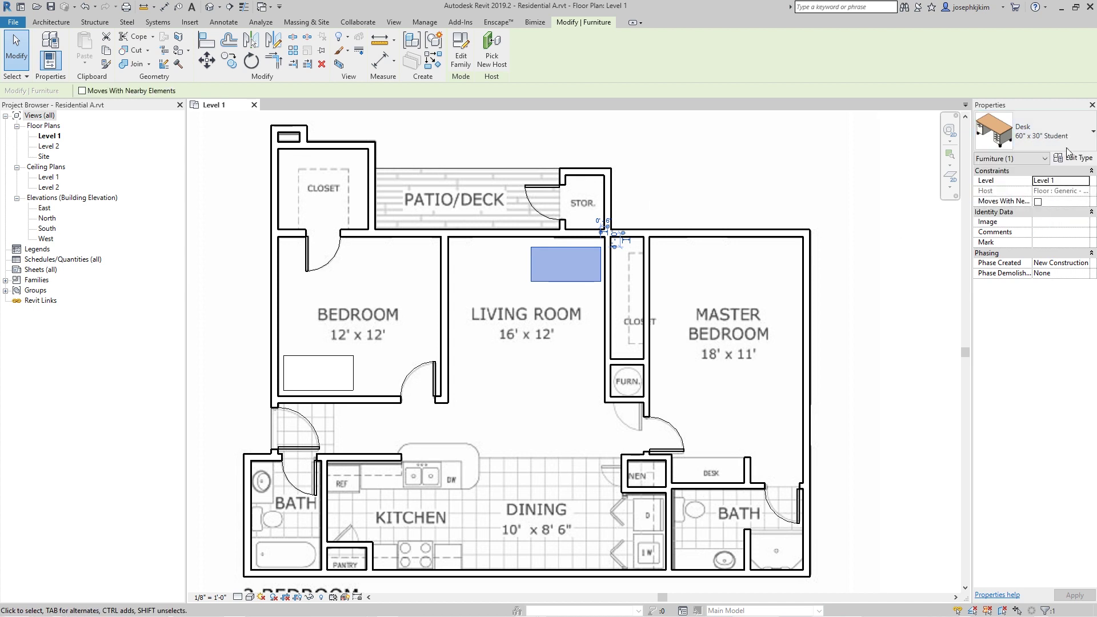
{"action": "left_click", "coordinate": [1050, 144]}
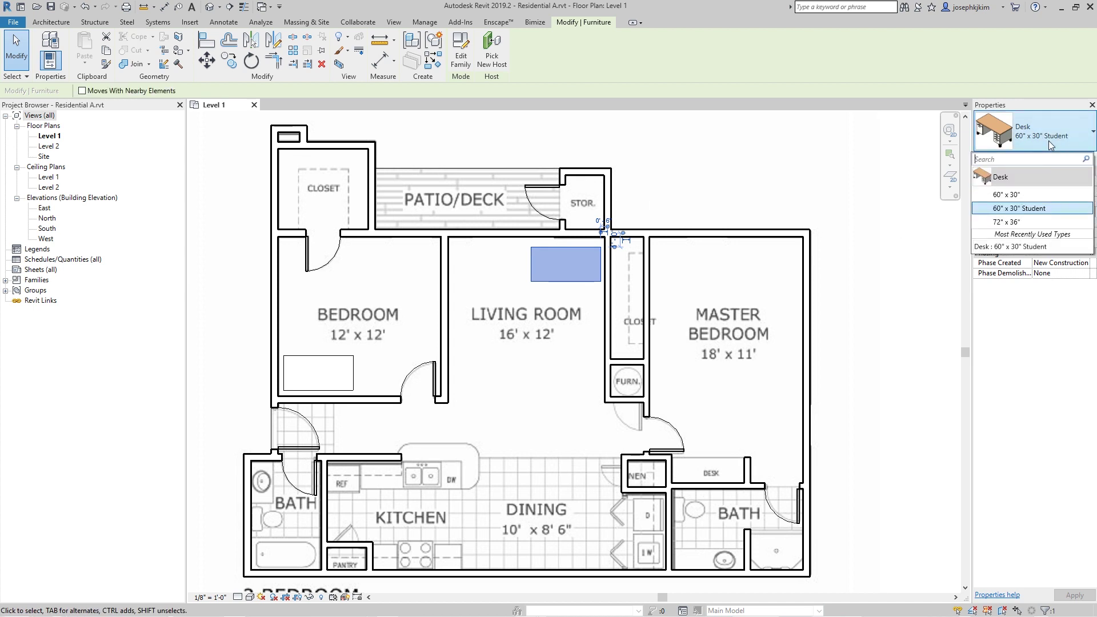
{"action": "left_click", "coordinate": [1031, 227]}
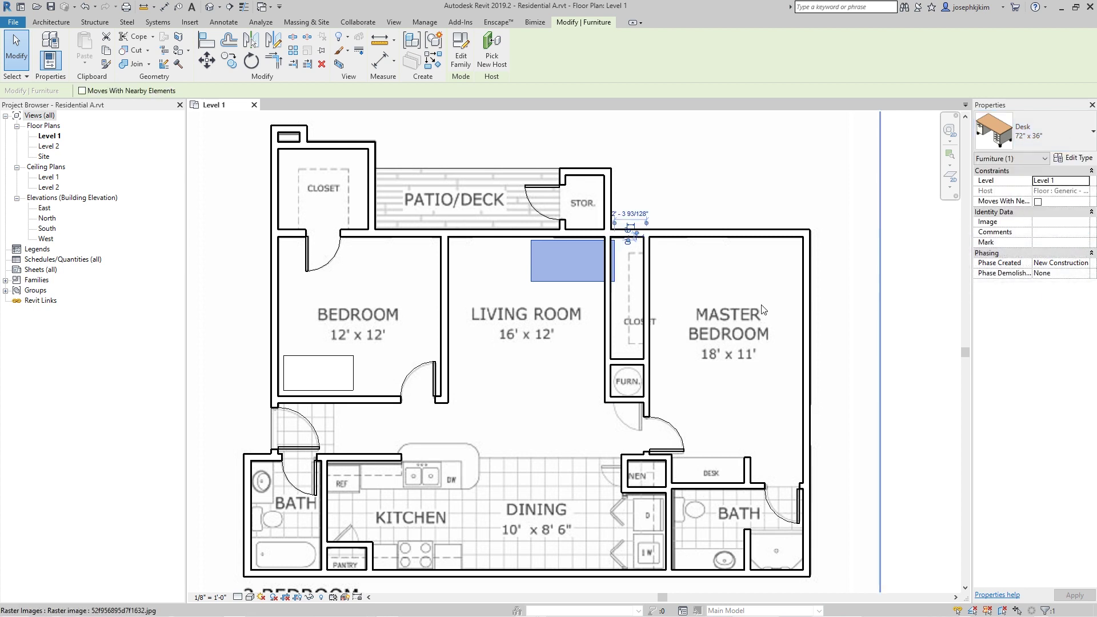
{"action": "key", "text": "Escape"}
Rotate the living-room desk 90° upright and shift it down into the room.
{"action": "left_click", "coordinate": [567, 278]}
{"action": "key", "text": "r"}
{"action": "key", "text": "o"}
{"action": "left_click", "coordinate": [753, 265]}
{"action": "left_click", "coordinate": [574, 130]}
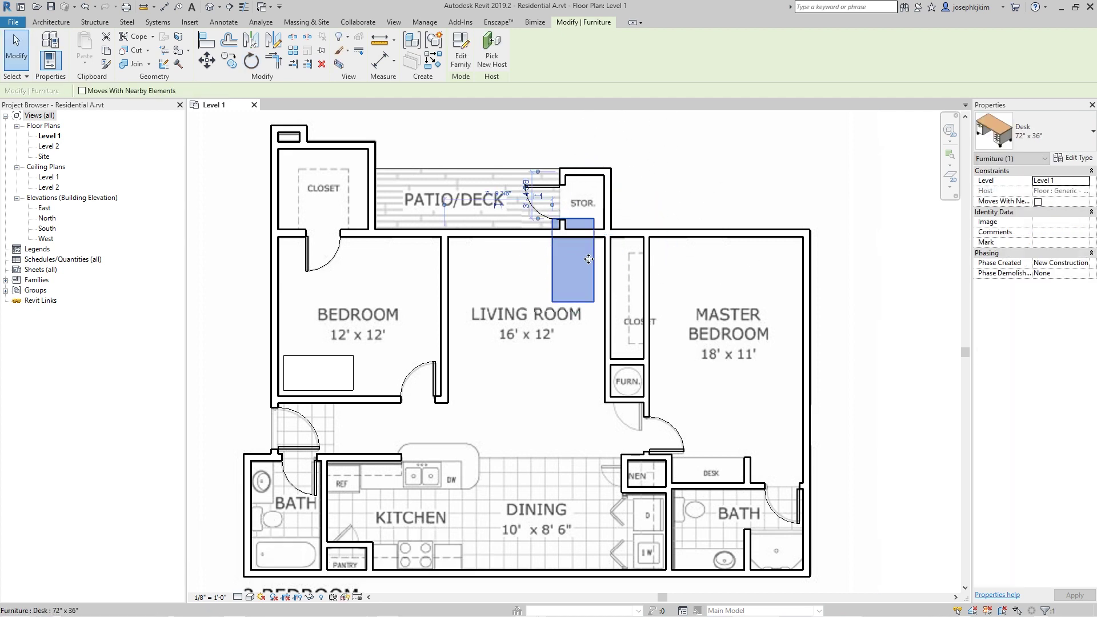
{"action": "left_click_drag", "start_coordinate": [571, 261], "coordinate": [574, 289]}
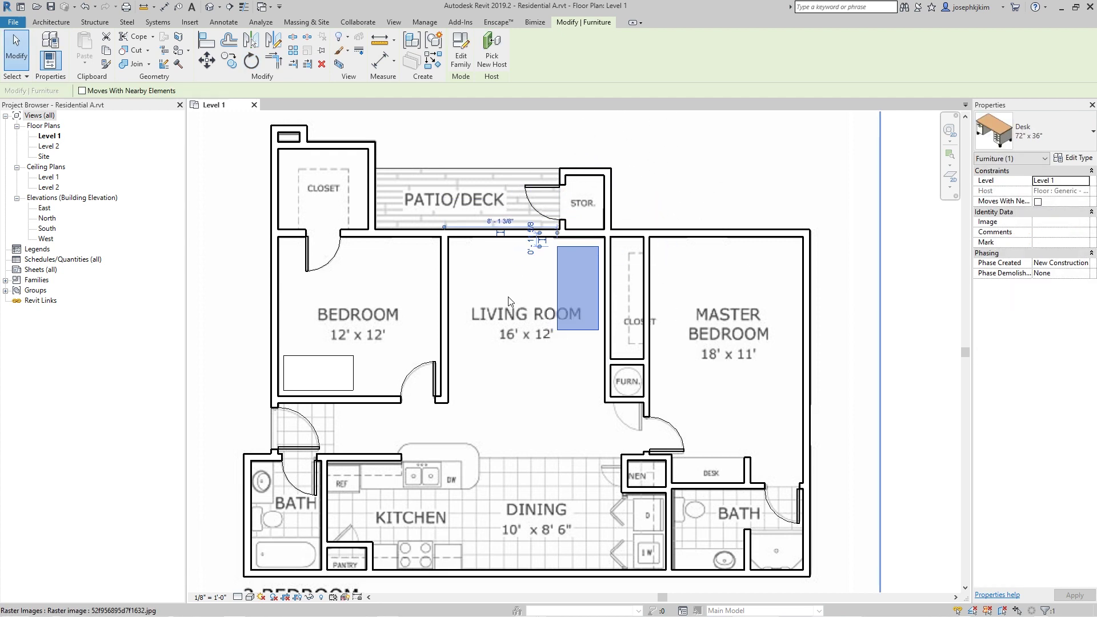
Move the desk so its top-right corner snaps to the closet wall corner.
{"action": "key", "text": "m"}
{"action": "key", "text": "v"}
{"action": "scroll", "coordinate": [608, 248], "scroll_direction": "up", "scroll_amount": 5}
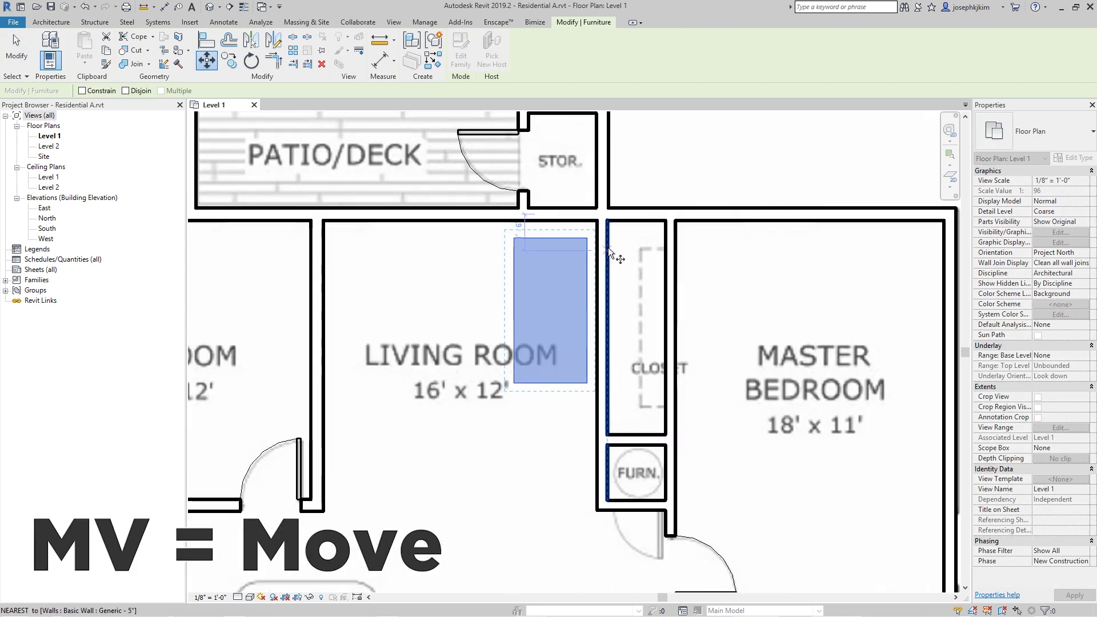
{"action": "left_click", "coordinate": [577, 232]}
{"action": "scroll", "coordinate": [588, 183], "scroll_direction": "up", "scroll_amount": 3}
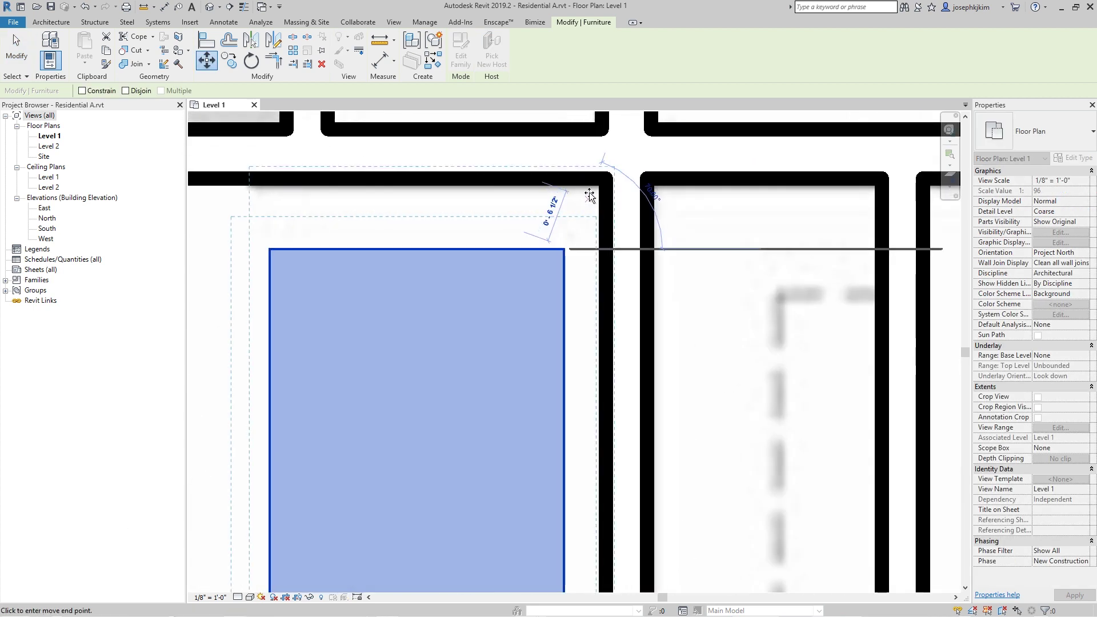
{"action": "left_click", "coordinate": [605, 179]}
{"action": "scroll", "coordinate": [618, 256], "scroll_direction": "down", "scroll_amount": 8}
{"action": "key", "text": "Escape"}
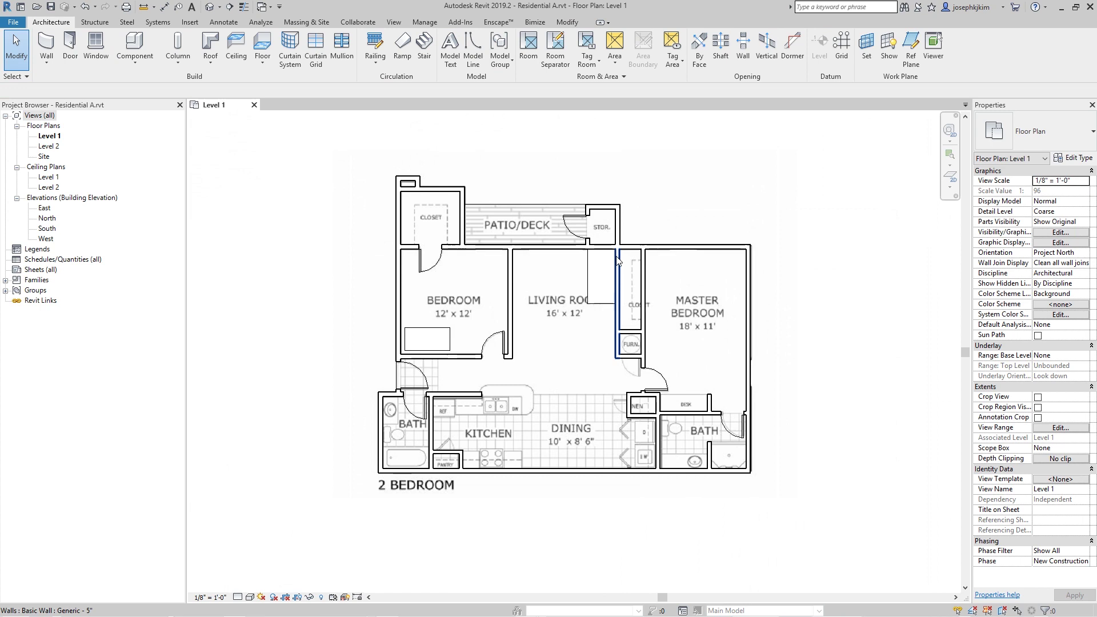
Load Base Cabinet-Double Door Sink Unit from Casework > Base Cabinets and place it at the kitchen counter.
{"action": "scroll", "coordinate": [588, 285], "scroll_direction": "up", "scroll_amount": 2}
{"action": "left_click", "coordinate": [133, 46]}
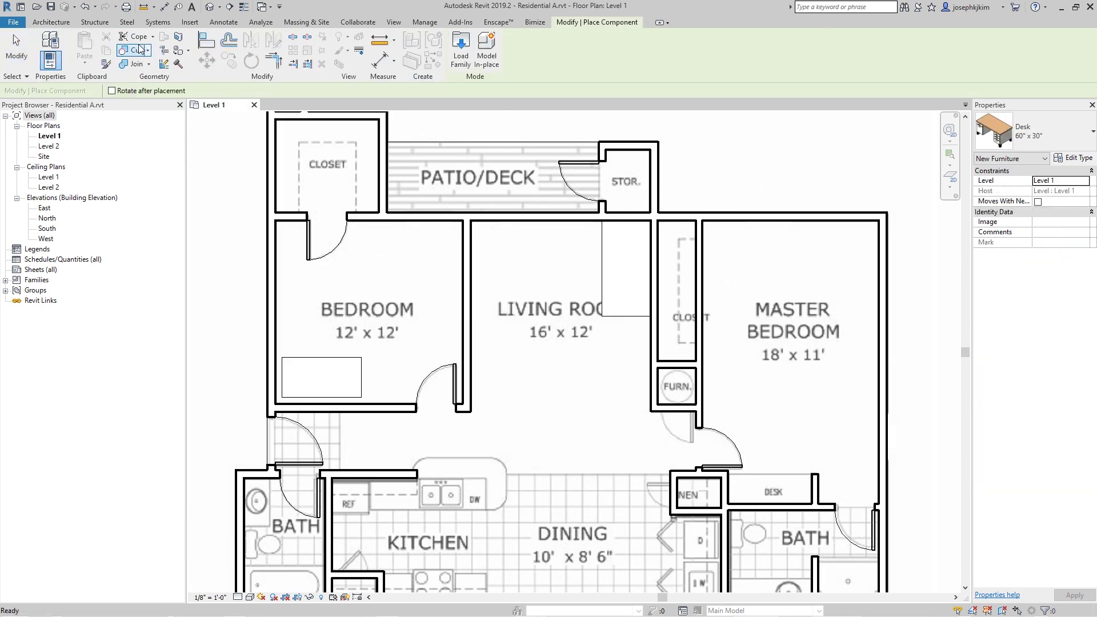
{"action": "left_click", "coordinate": [1032, 144]}
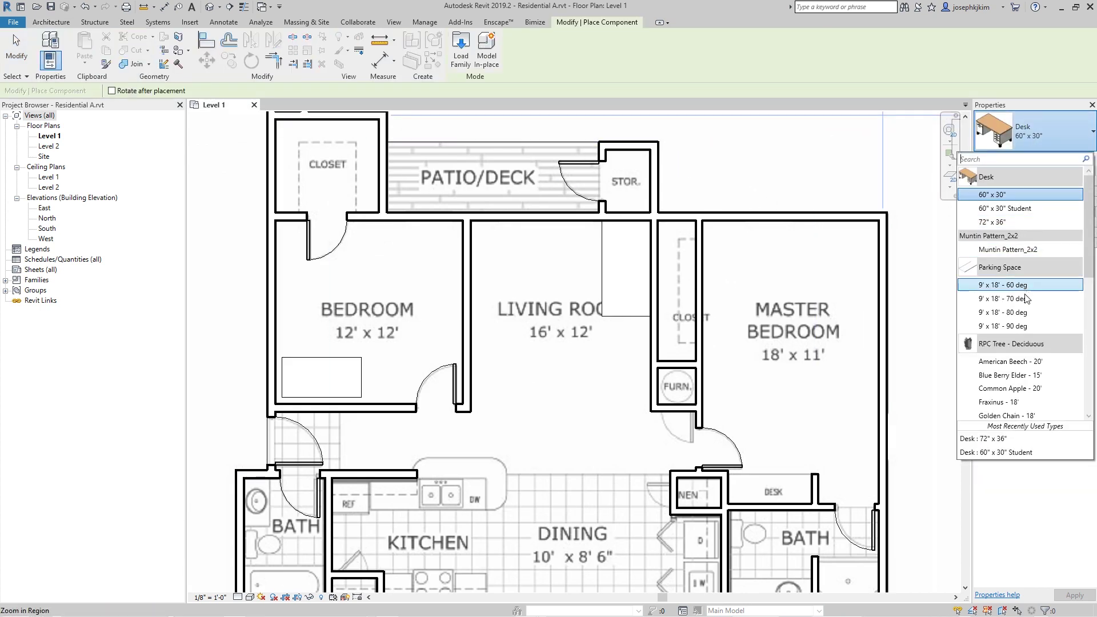
{"action": "scroll", "coordinate": [1021, 309], "scroll_direction": "down", "scroll_amount": 2}
{"action": "scroll", "coordinate": [1022, 308], "scroll_direction": "down", "scroll_amount": 6}
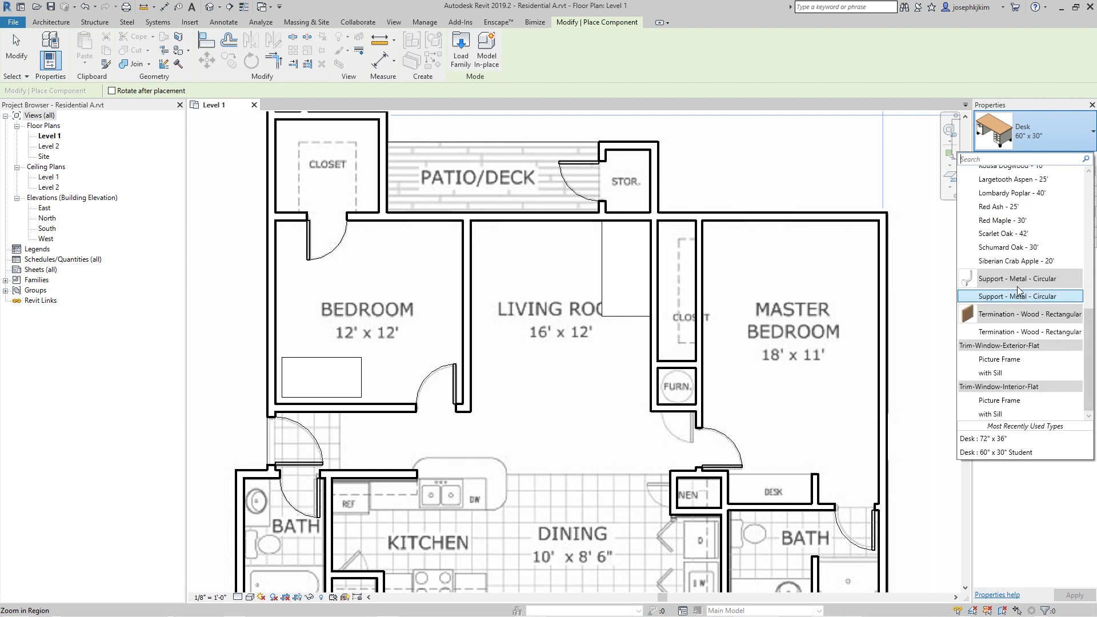
{"action": "left_click", "coordinate": [461, 57]}
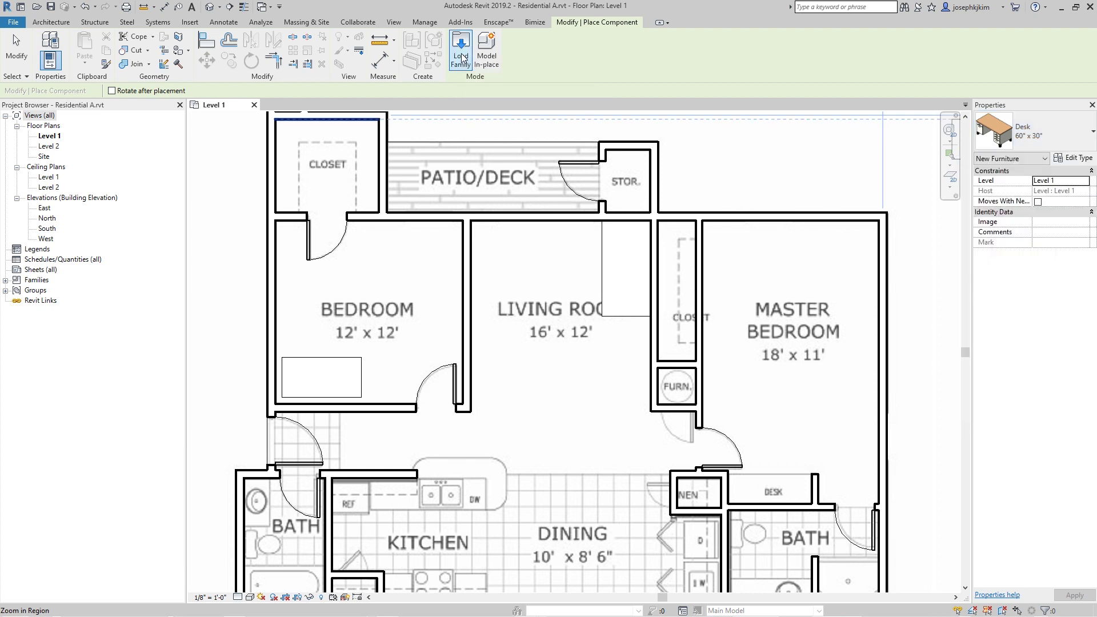
{"action": "left_click", "coordinate": [461, 57]}
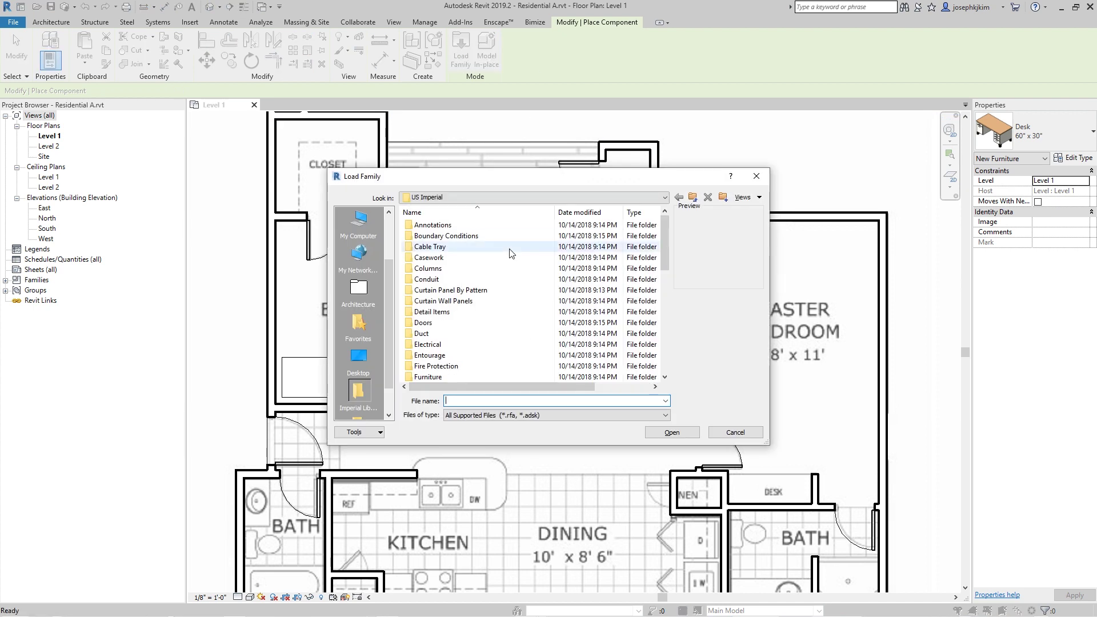
{"action": "mouse_move", "coordinate": [666, 239]}
{"action": "left_mouse_down"}
{"action": "mouse_move", "coordinate": [661, 343]}
{"action": "mouse_move", "coordinate": [668, 228]}
{"action": "left_mouse_up"}
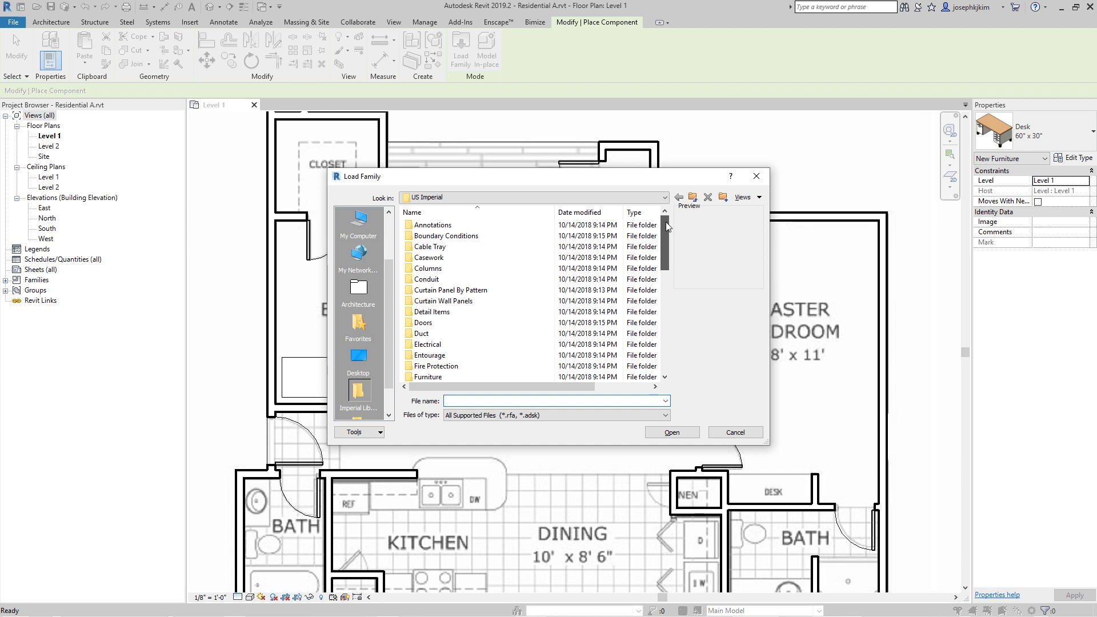
{"action": "double_click", "coordinate": [429, 258]}
{"action": "double_click", "coordinate": [444, 226]}
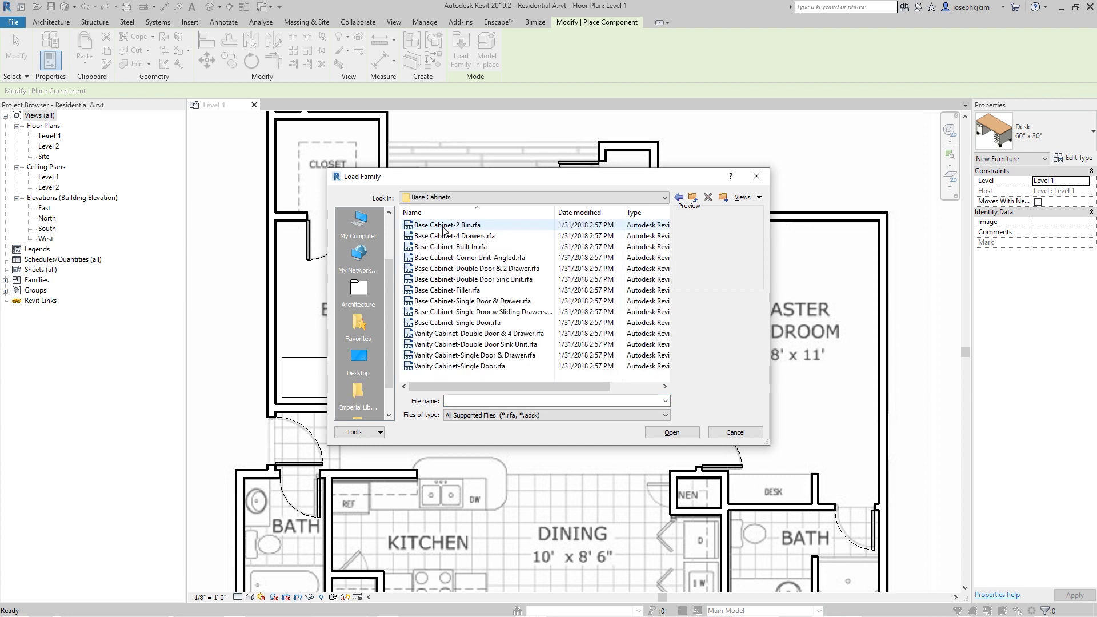
{"action": "left_click", "coordinate": [503, 280]}
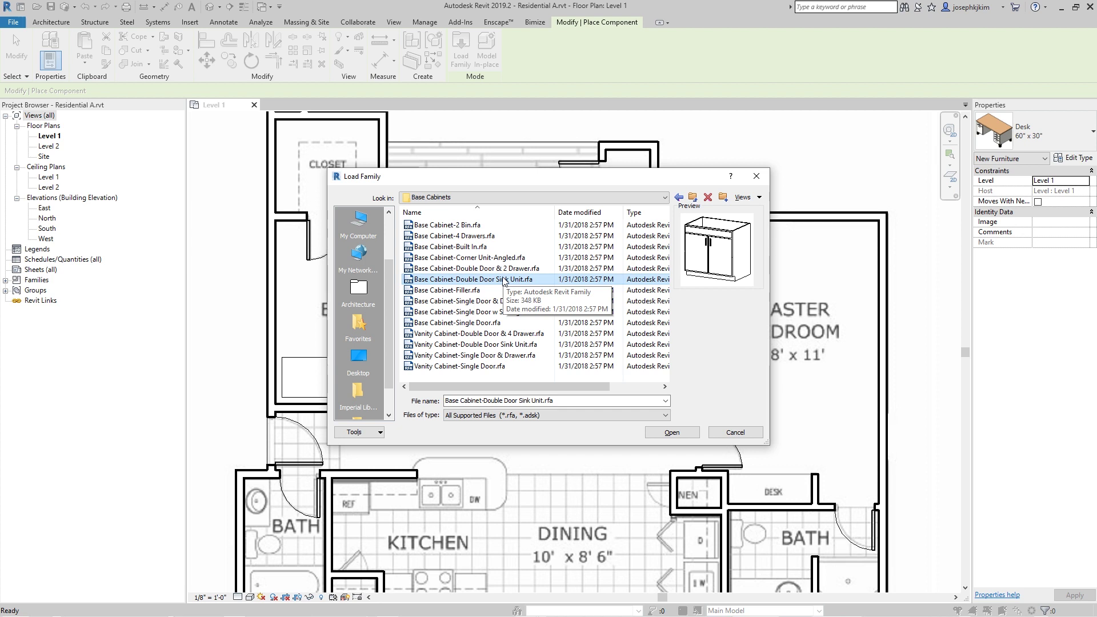
{"action": "left_click", "coordinate": [658, 433]}
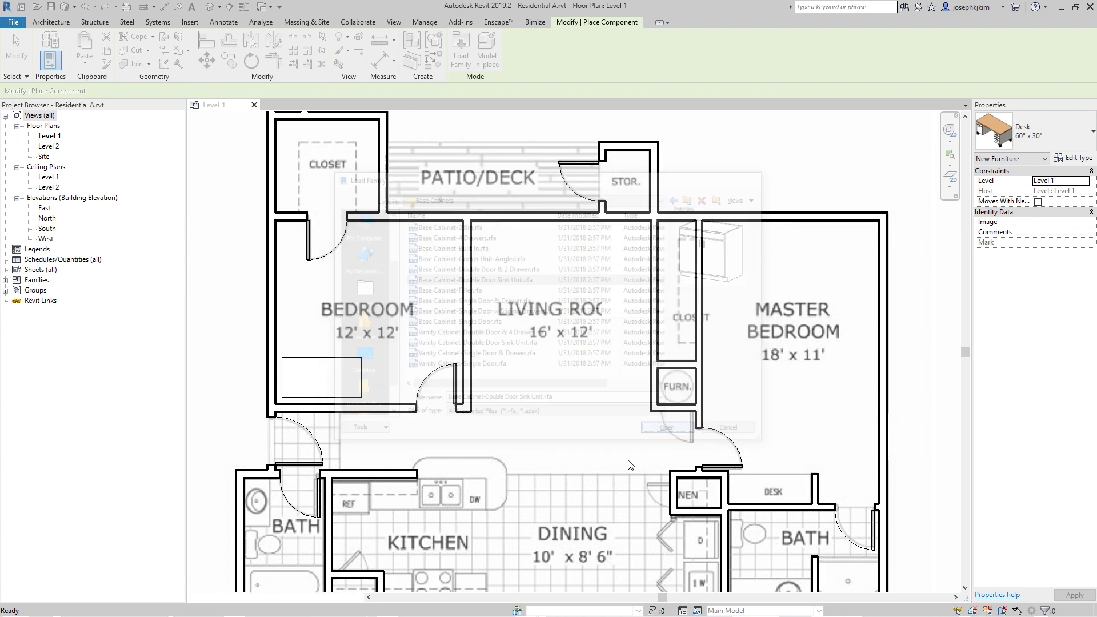
{"action": "left_click", "coordinate": [443, 482]}
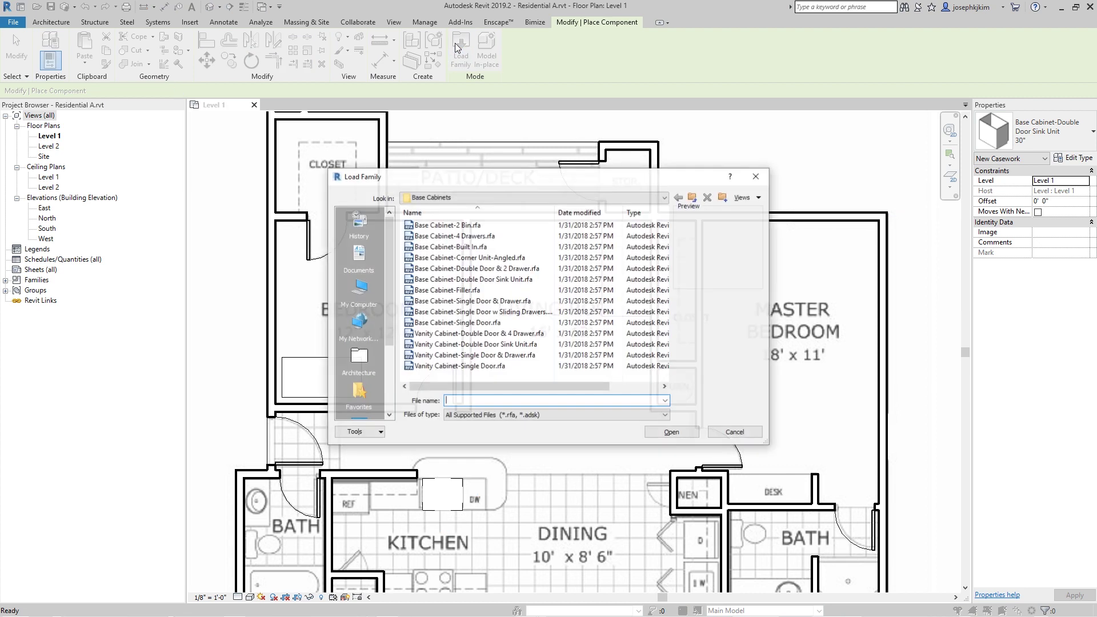
Load Base Cabinet-Single Door & Drawer and place a 24" cabinet at the DW spot.
{"action": "left_click", "coordinate": [491, 300]}
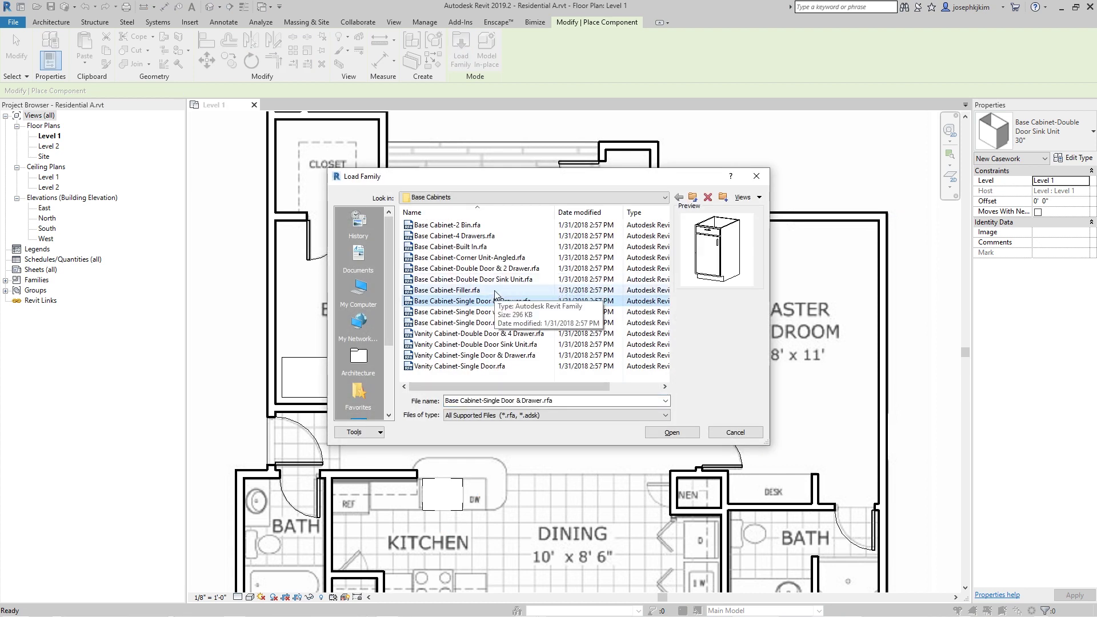
{"action": "left_click", "coordinate": [671, 432]}
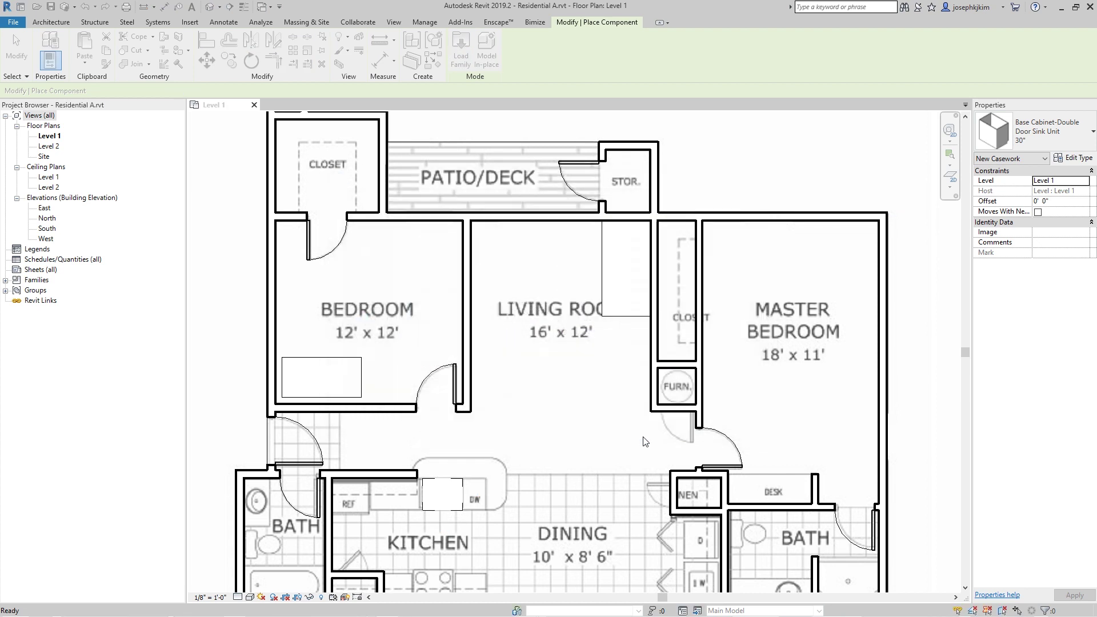
{"action": "left_click", "coordinate": [482, 480]}
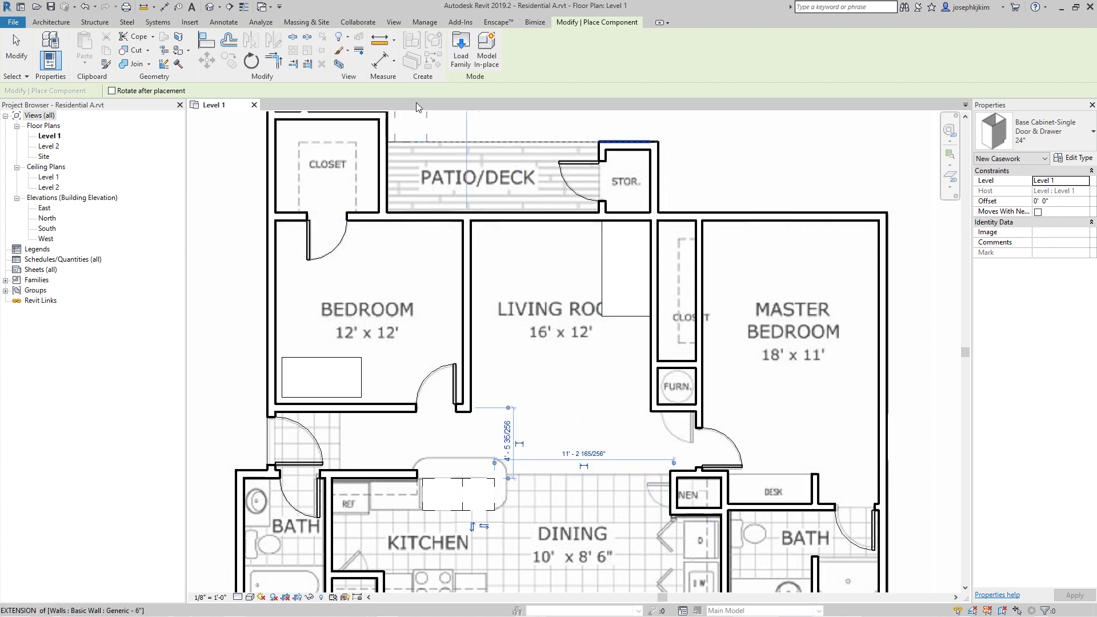
Load Base Cabinet-Double Door & 2 Drawer, size it 42", and place it beside the REF.
{"action": "left_click", "coordinate": [462, 50]}
{"action": "left_click", "coordinate": [486, 247]}
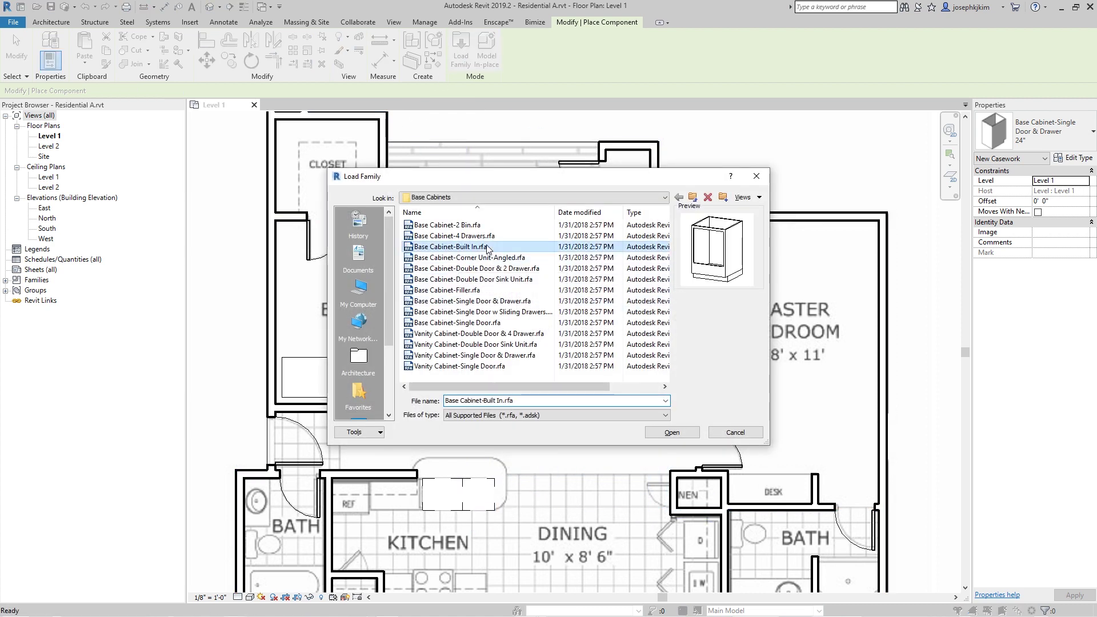
{"action": "left_click", "coordinate": [457, 269]}
{"action": "left_click", "coordinate": [672, 433]}
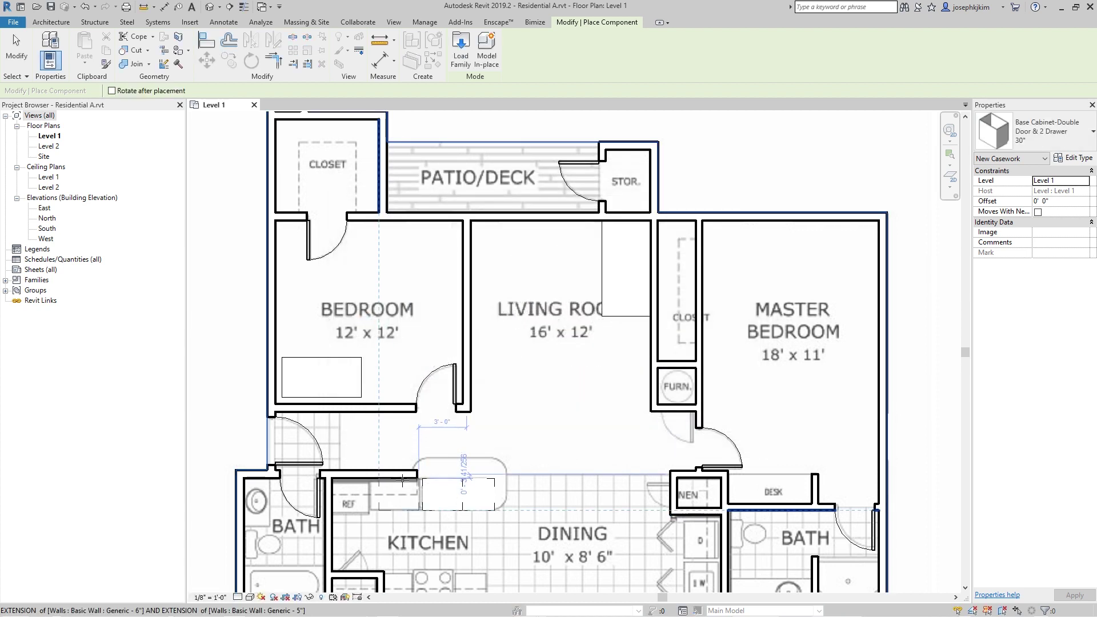
{"action": "left_click", "coordinate": [1057, 142]}
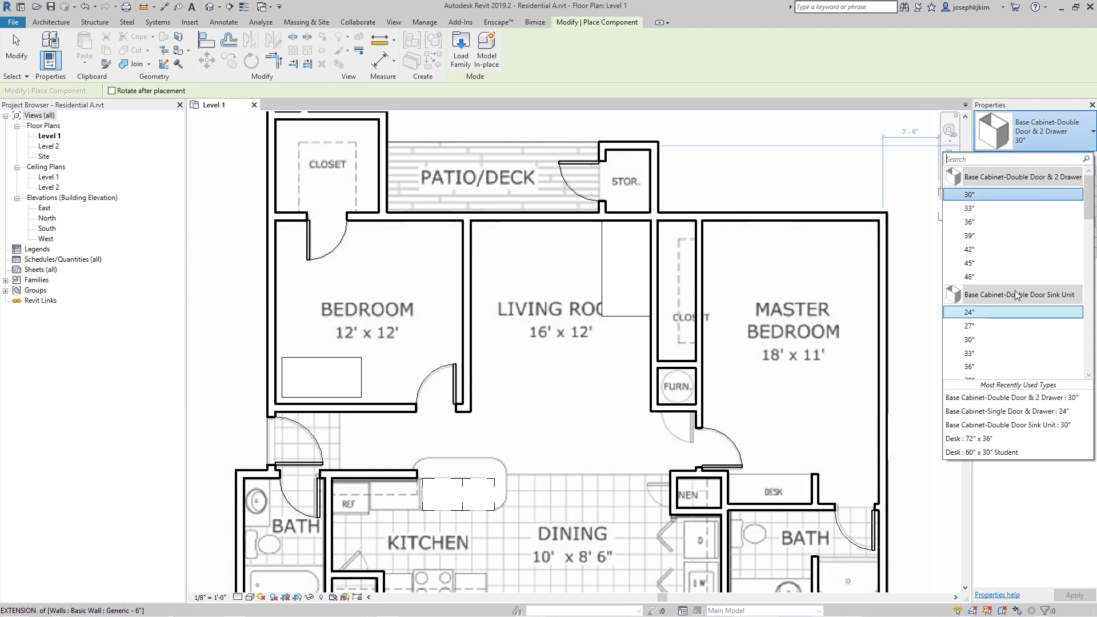
{"action": "left_click", "coordinate": [1000, 277]}
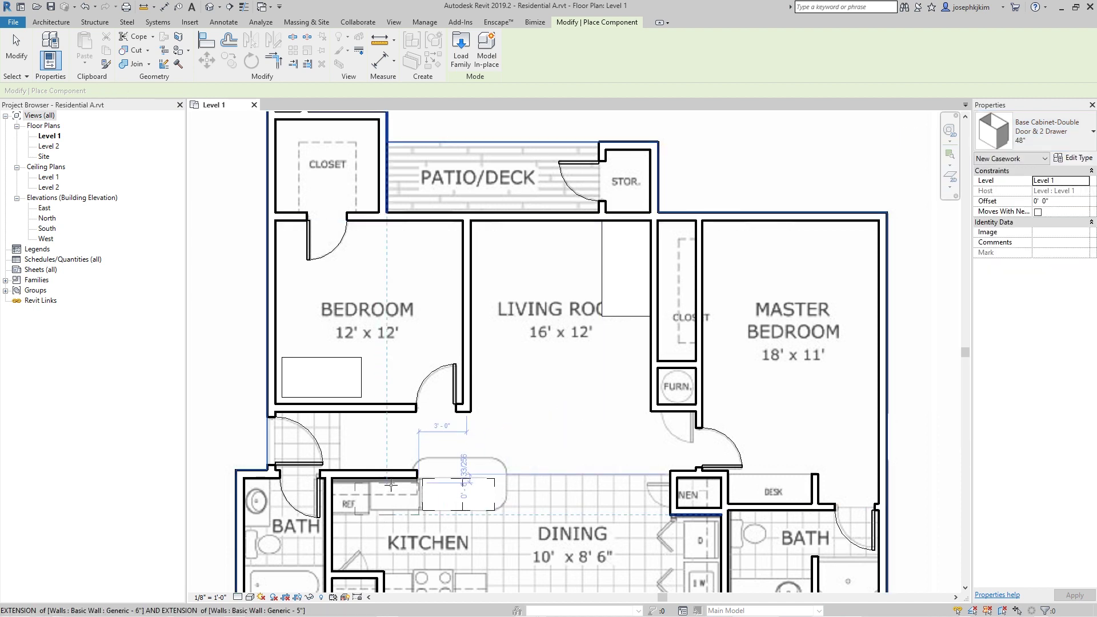
{"action": "left_click", "coordinate": [1042, 132]}
{"action": "left_click", "coordinate": [1001, 256]}
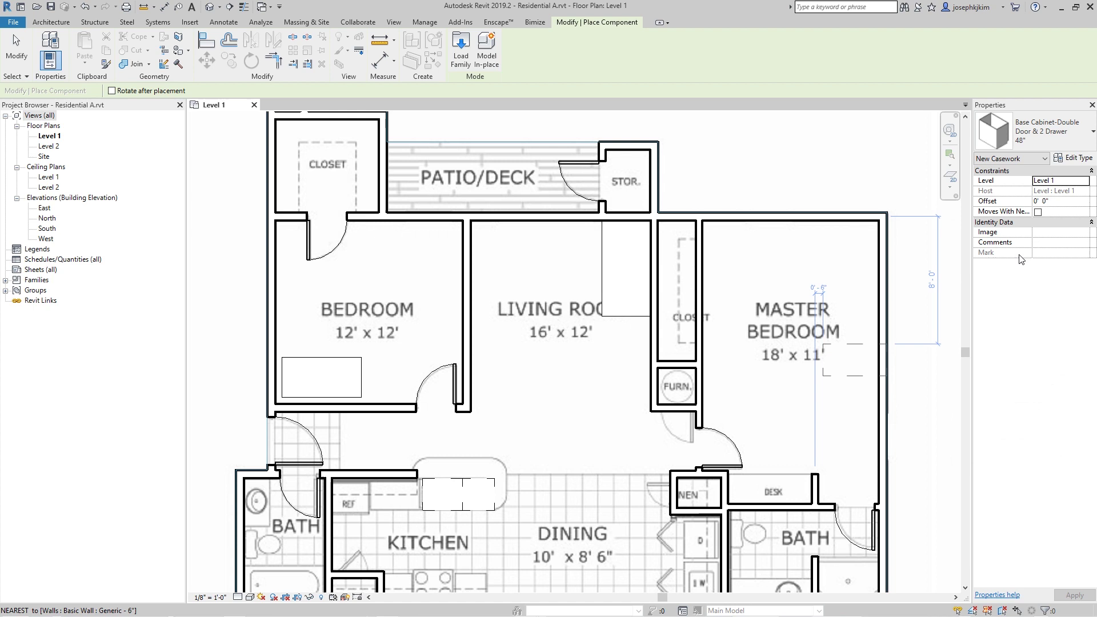
{"action": "left_click", "coordinate": [394, 483]}
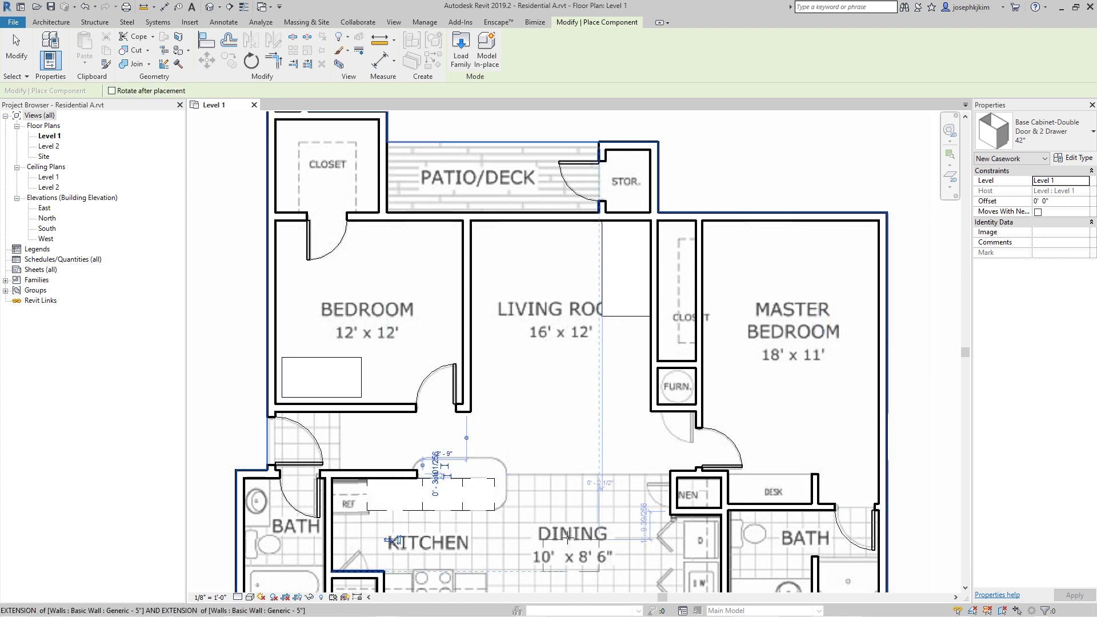
{"action": "key", "text": "Escape"}
{"action": "key", "text": "Escape"}
{"action": "scroll", "coordinate": [537, 127], "scroll_direction": "up", "scroll_amount": 1}
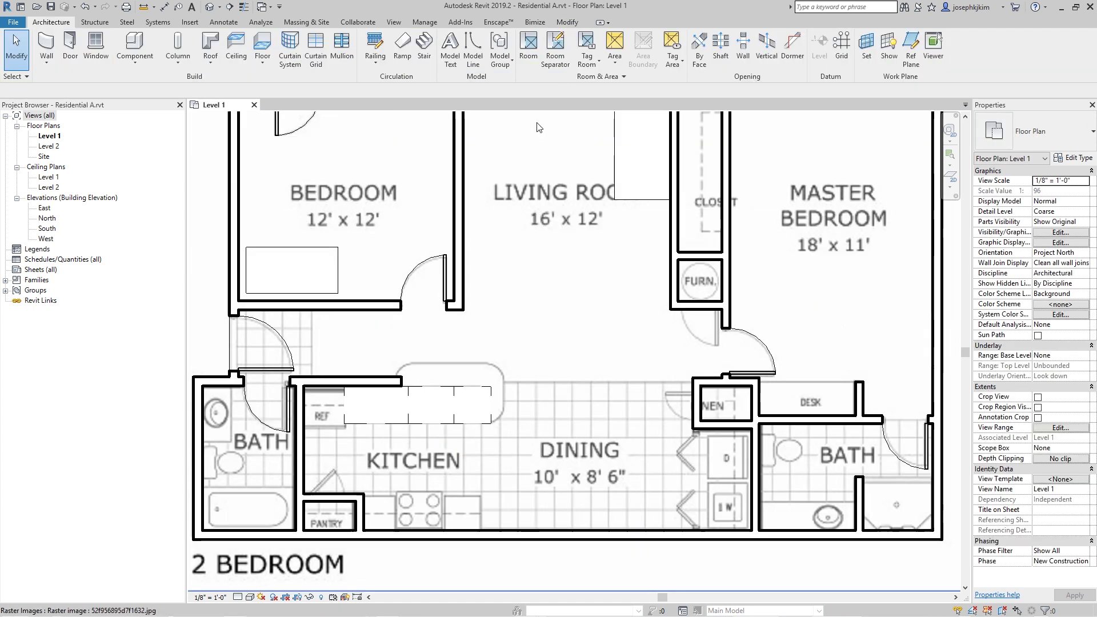
{"action": "left_click", "coordinate": [127, 45]}
{"action": "left_click", "coordinate": [461, 49]}
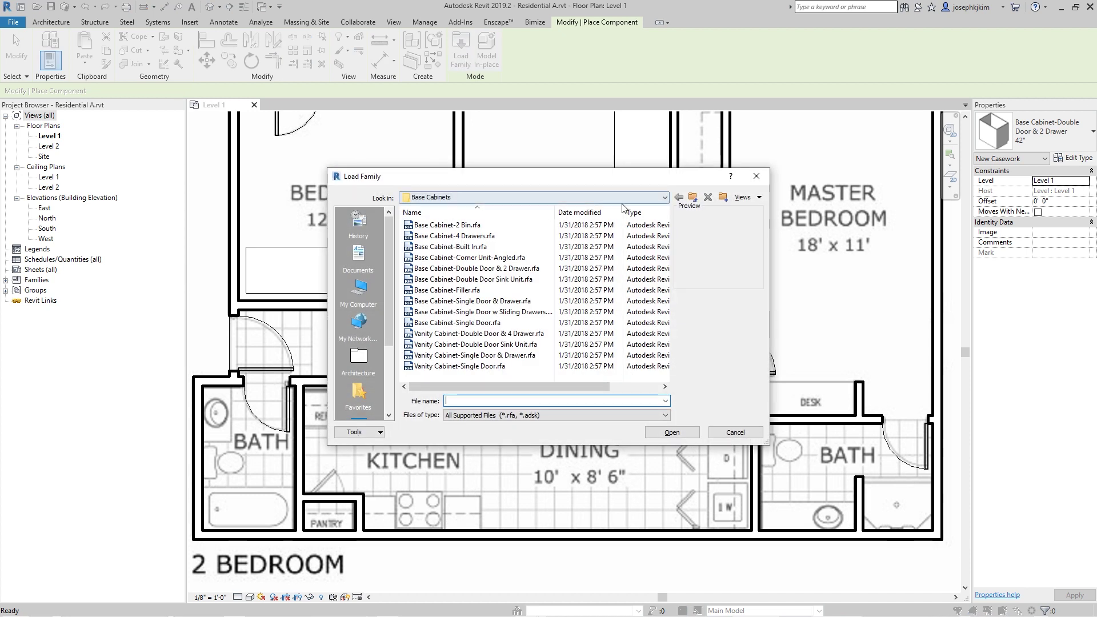
Load the Counter Top w Sink family from Counter Tops and place it over the kitchen cabinets.
{"action": "left_click", "coordinate": [694, 198]}
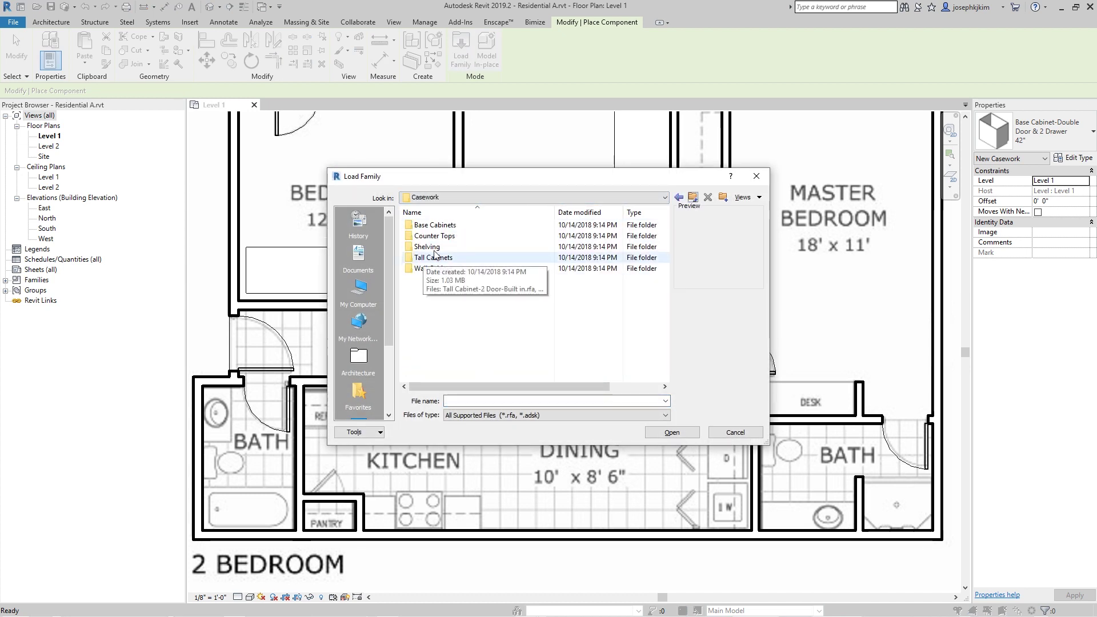
{"action": "double_click", "coordinate": [447, 236]}
{"action": "left_click", "coordinate": [447, 236]}
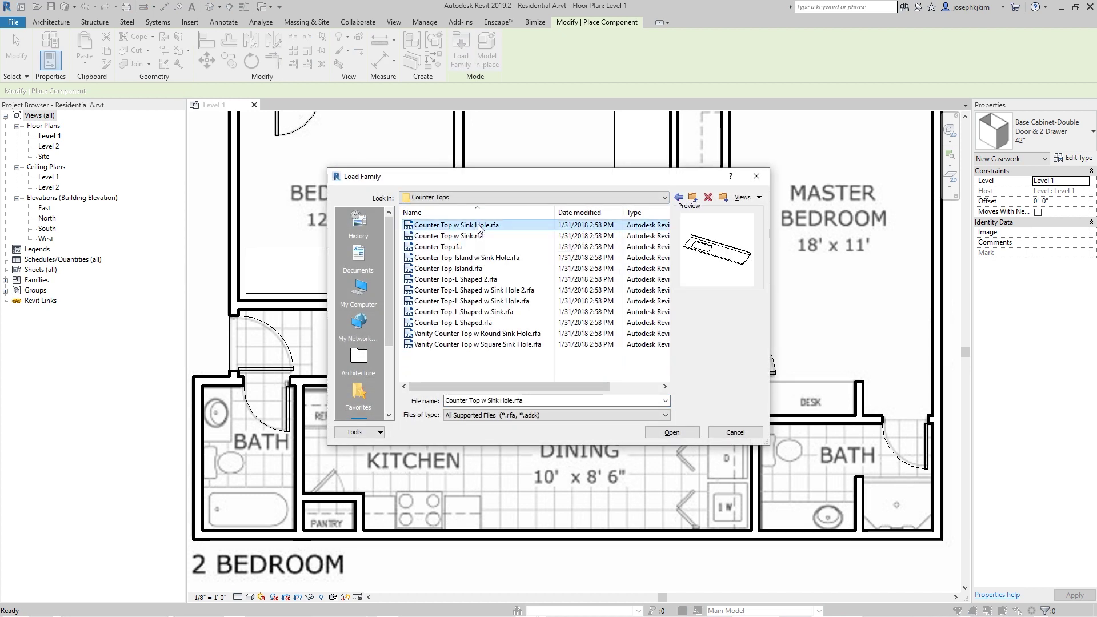
{"action": "left_click_drag", "start_coordinate": [434, 176], "coordinate": [559, 110]}
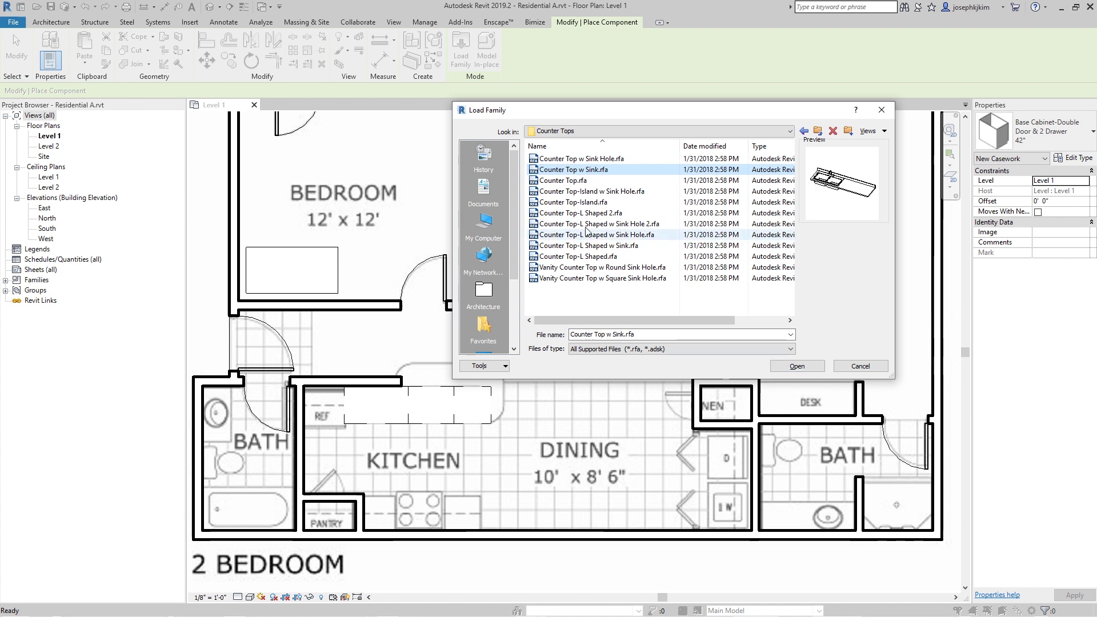
{"action": "left_click", "coordinate": [797, 366]}
{"action": "left_click", "coordinate": [343, 387]}
{"action": "key", "text": "Escape"}
{"action": "key", "text": "Escape"}
Mirror a copy of the counter top so the sink sits at the dining end, and delete the original.
{"action": "scroll", "coordinate": [403, 400], "scroll_direction": "up", "scroll_amount": 3}
{"action": "left_click", "coordinate": [421, 384]}
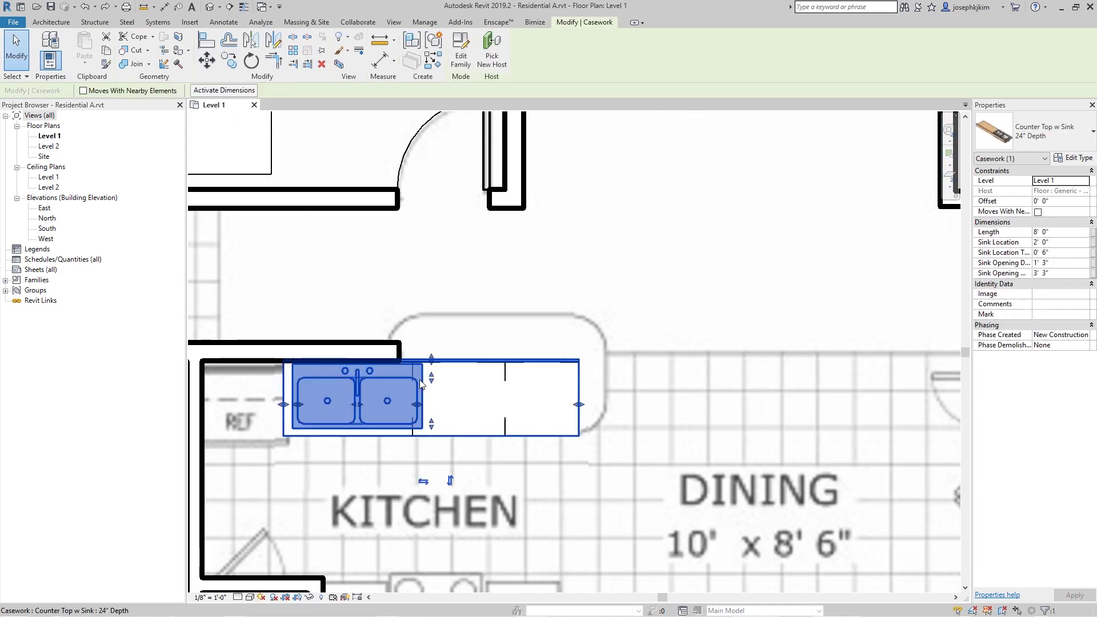
{"action": "left_click", "coordinate": [273, 46]}
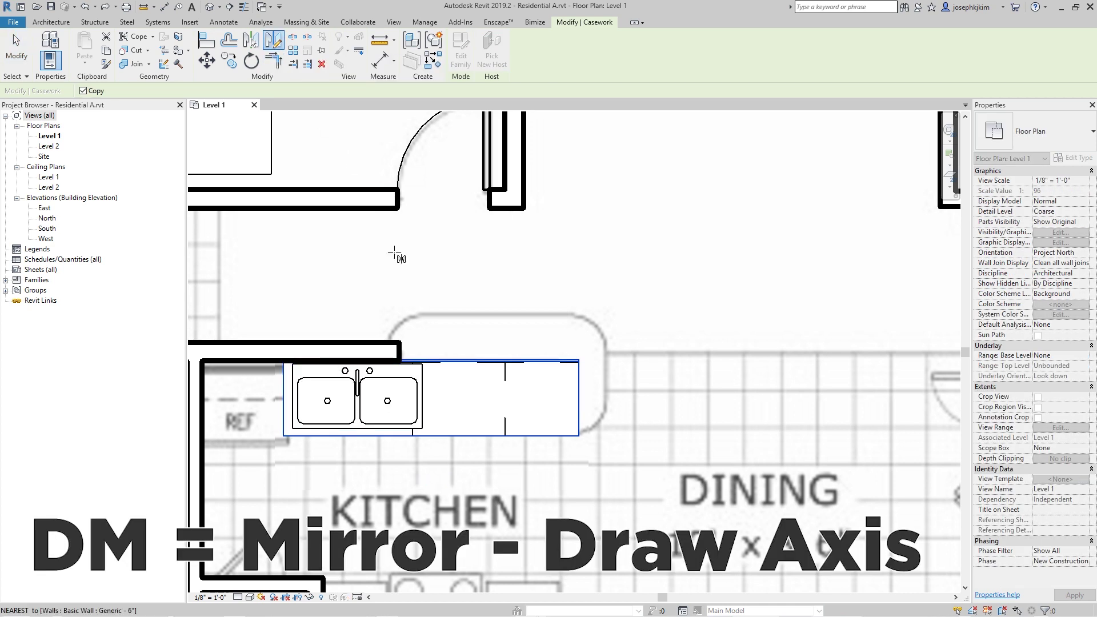
{"action": "left_click", "coordinate": [432, 438]}
{"action": "left_click", "coordinate": [429, 487]}
{"action": "left_click", "coordinate": [423, 424]}
{"action": "key", "text": "Delete"}
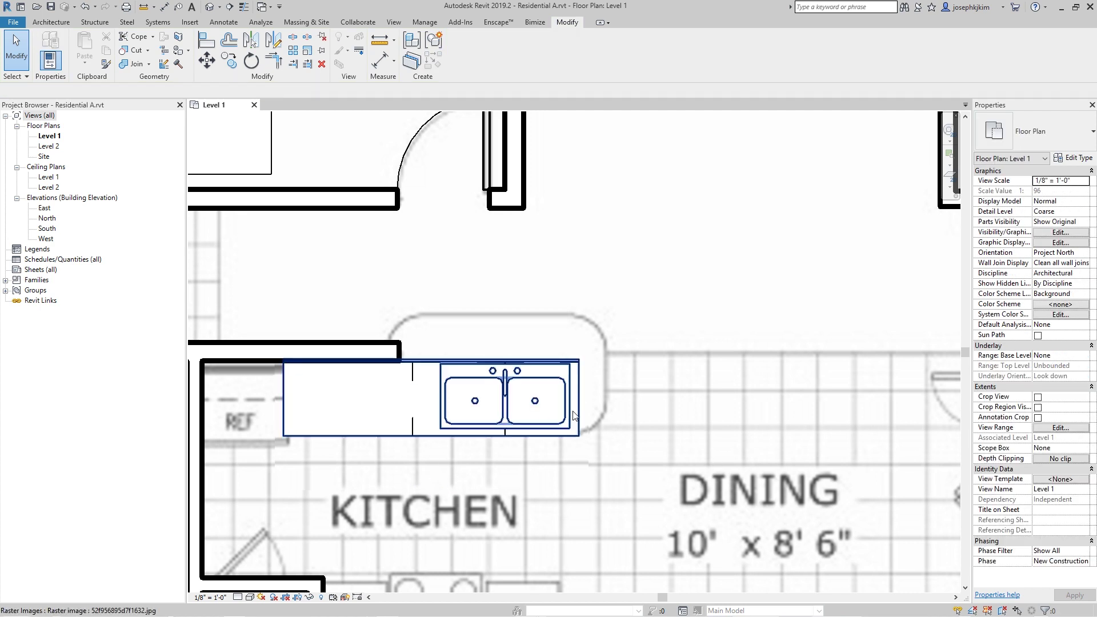
Align the wall end to the counter's right edge with AL.
{"action": "scroll", "coordinate": [496, 361], "scroll_direction": "down", "scroll_amount": 2}
{"action": "scroll", "coordinate": [496, 361], "scroll_direction": "down", "scroll_amount": 1}
{"action": "scroll", "coordinate": [514, 343], "scroll_direction": "up", "scroll_amount": 4}
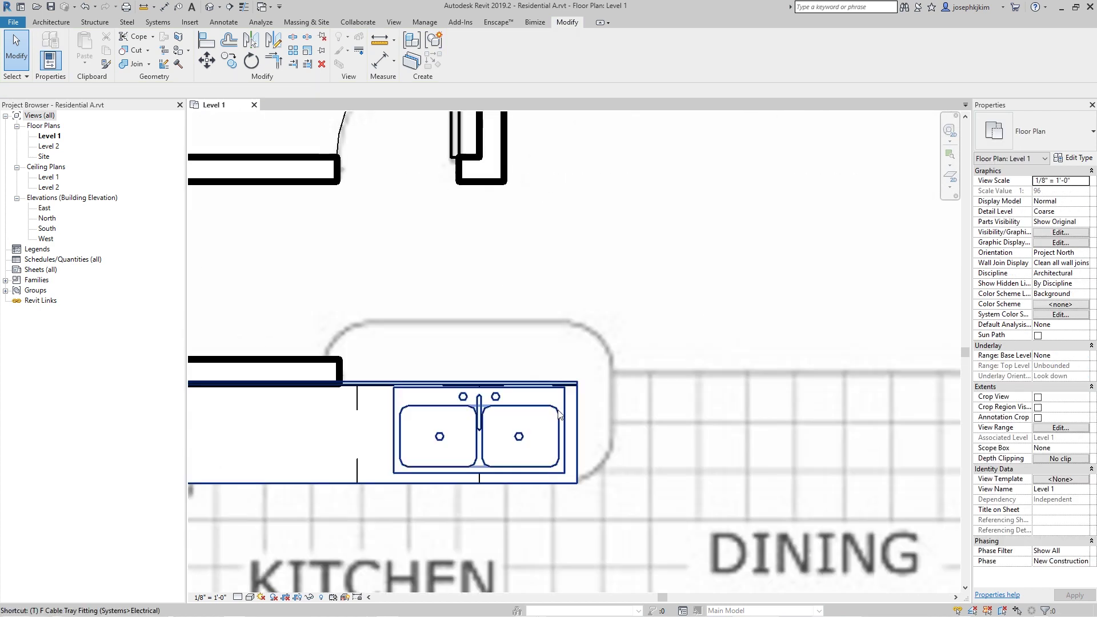
{"action": "key", "text": "a"}
{"action": "key", "text": "l"}
{"action": "left_click", "coordinate": [579, 422]}
{"action": "left_click", "coordinate": [317, 370]}
{"action": "scroll", "coordinate": [567, 428], "scroll_direction": "down", "scroll_amount": 3}
{"action": "scroll", "coordinate": [568, 428], "scroll_direction": "down", "scroll_amount": 5}
{"action": "key", "text": "Escape"}
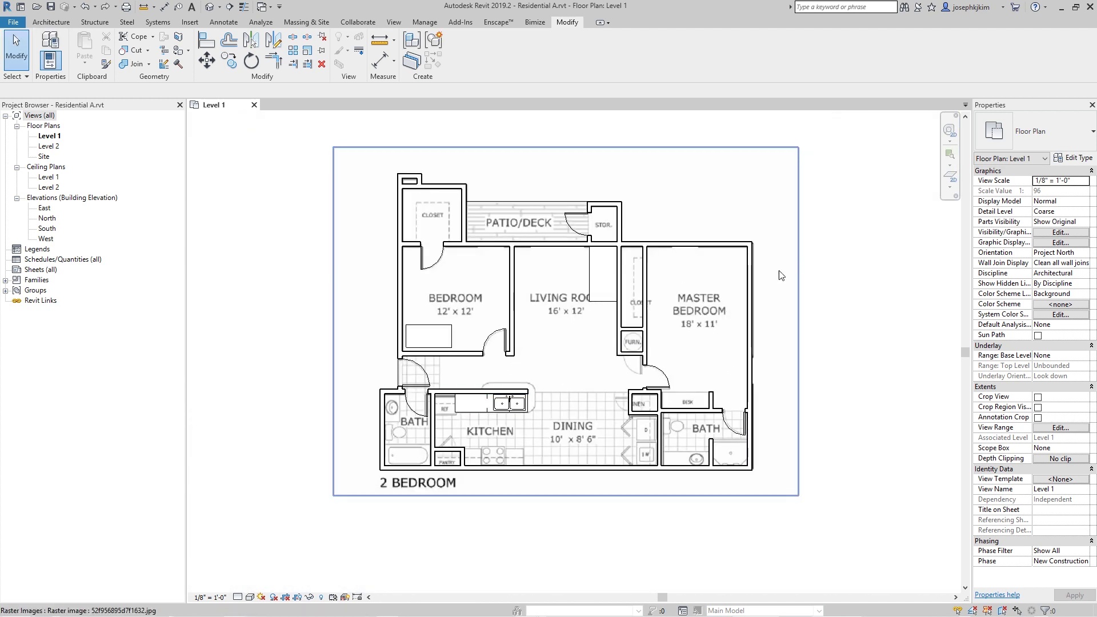
Copy a base cabinet down into the kitchen.
{"action": "left_click", "coordinate": [781, 277]}
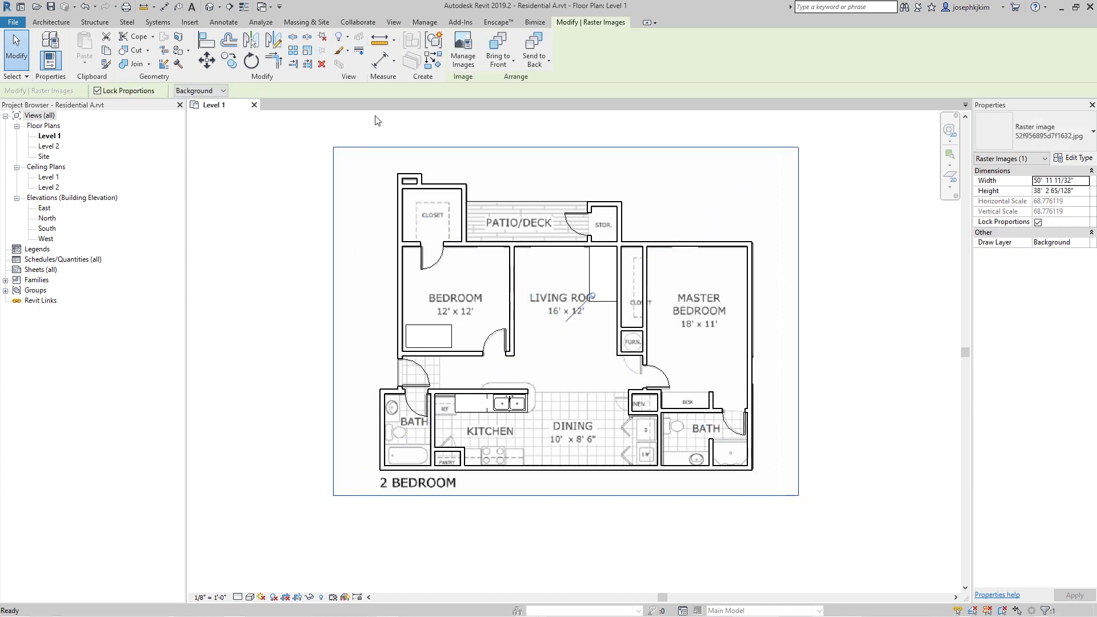
{"action": "left_click", "coordinate": [801, 294]}
{"action": "scroll", "coordinate": [506, 429], "scroll_direction": "up", "scroll_amount": 3}
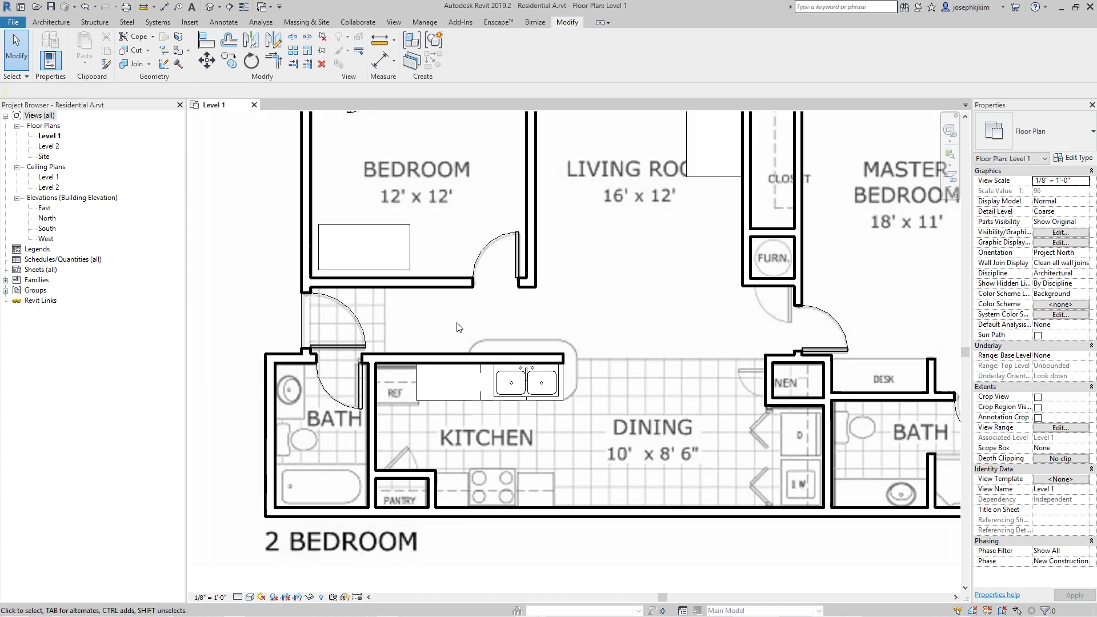
{"action": "left_click", "coordinate": [537, 429]}
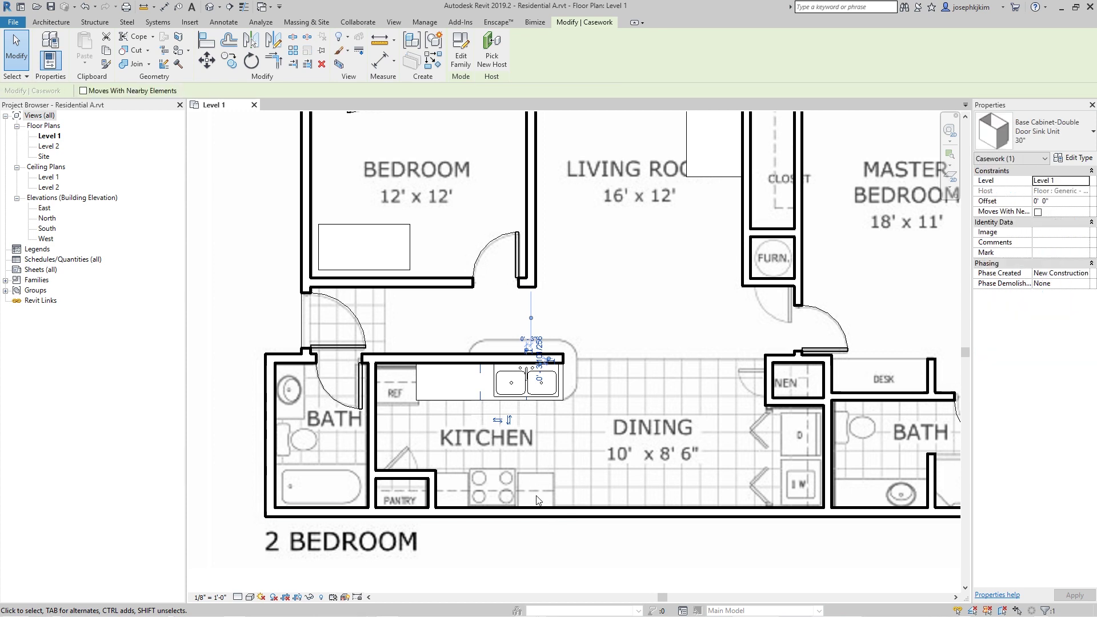
{"action": "left_click", "coordinate": [461, 317]}
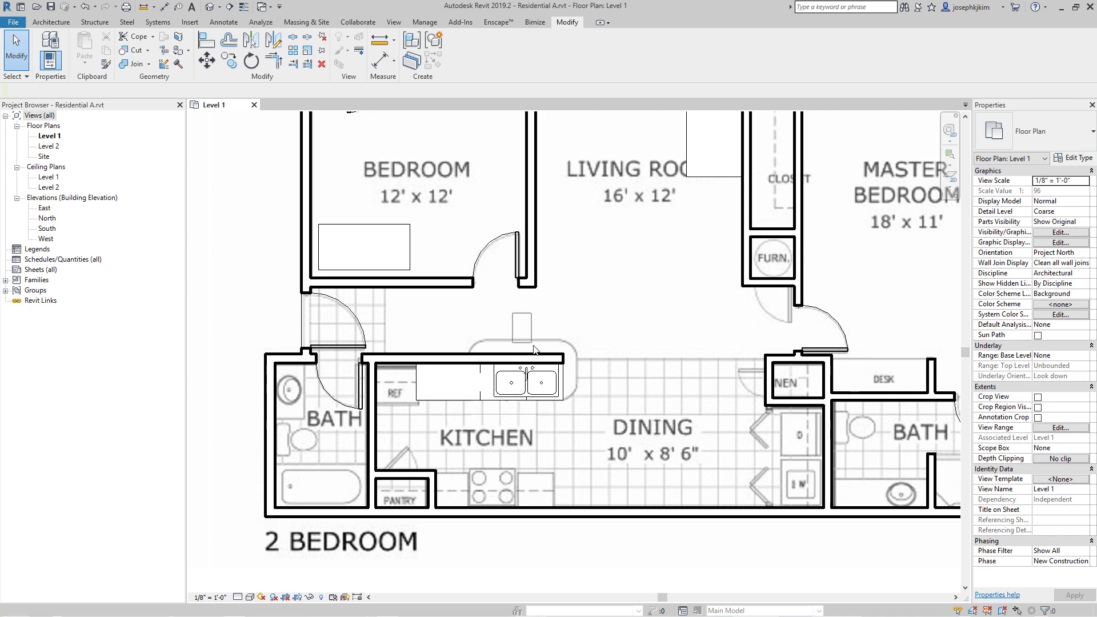
{"action": "left_click", "coordinate": [594, 421]}
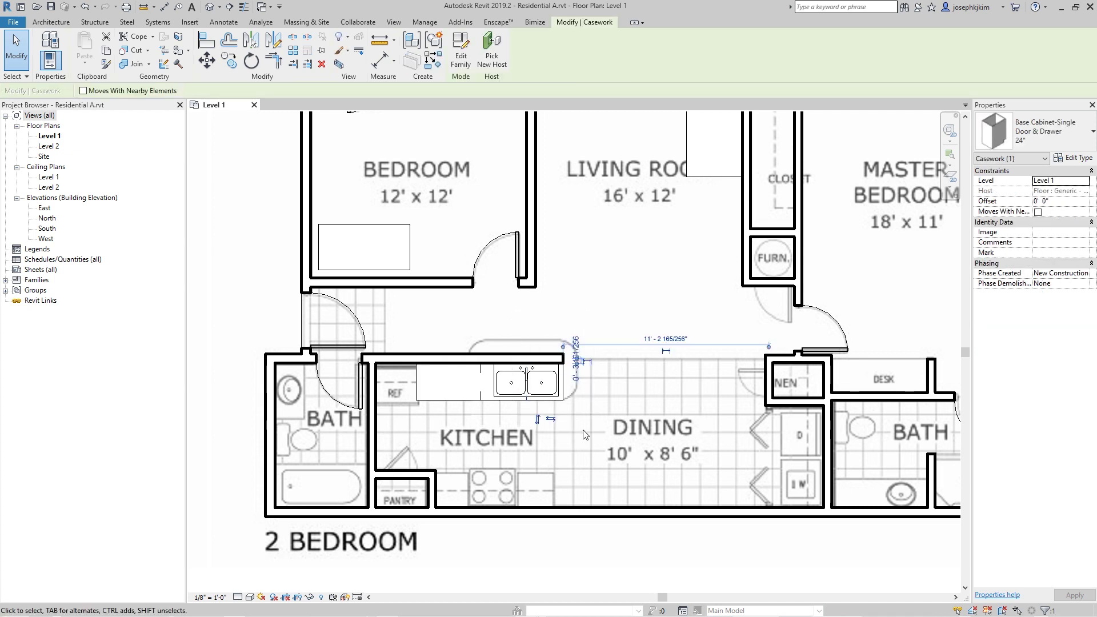
{"action": "key", "text": "o"}
{"action": "left_click", "coordinate": [584, 401]}
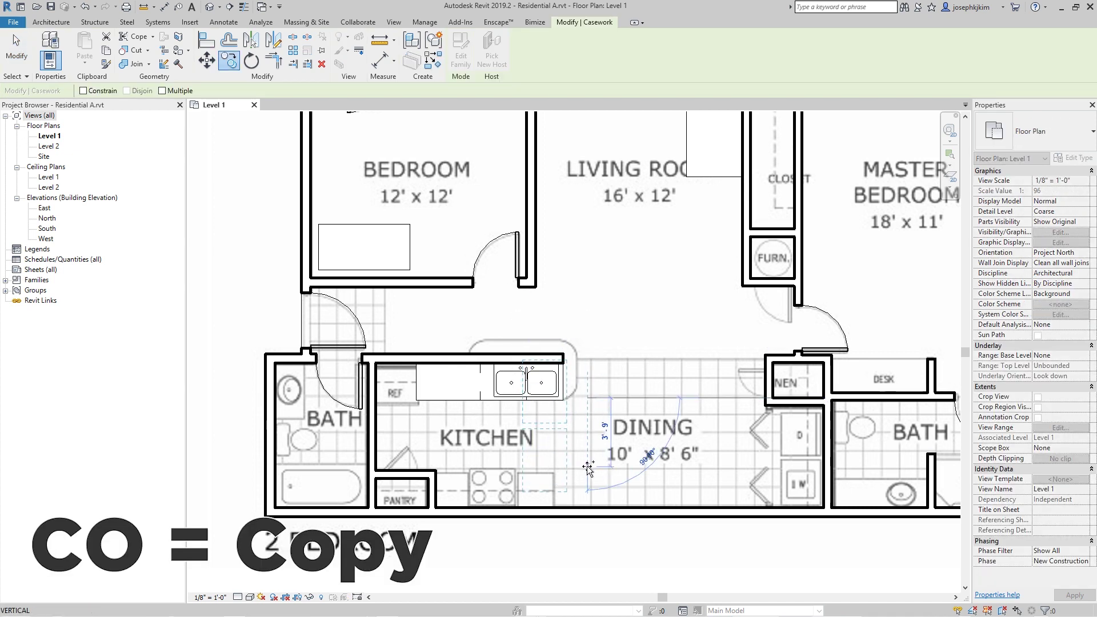
{"action": "left_click", "coordinate": [585, 479]}
Rotate the copied cabinet and move it against the wall right of the range.
{"action": "key", "text": "r"}
{"action": "key", "text": "o"}
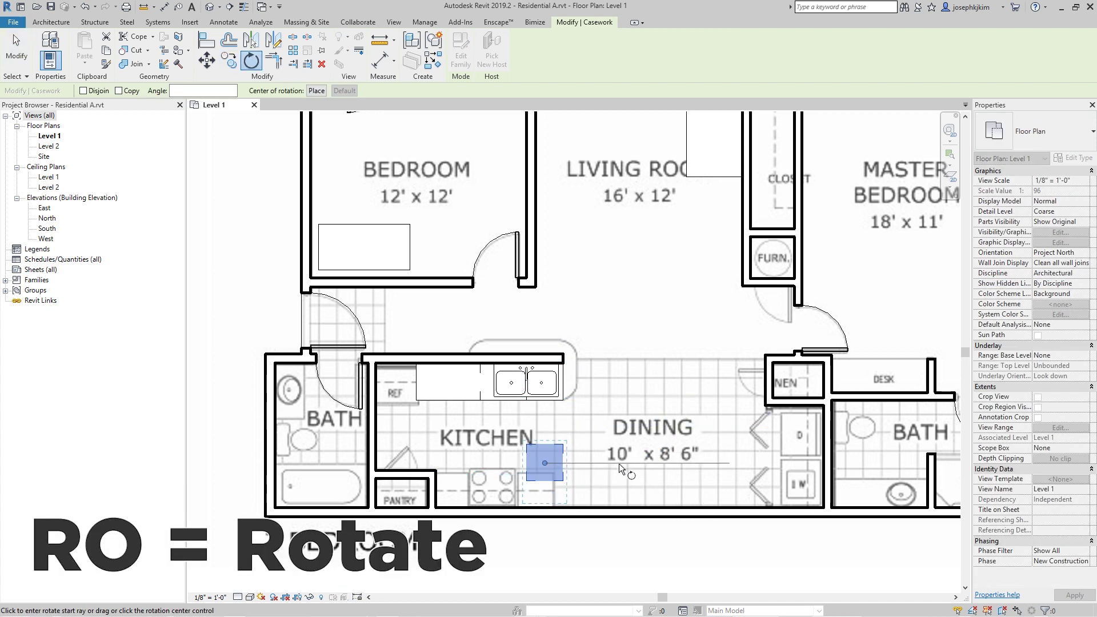
{"action": "left_click", "coordinate": [619, 464]}
{"action": "left_click", "coordinate": [545, 414]}
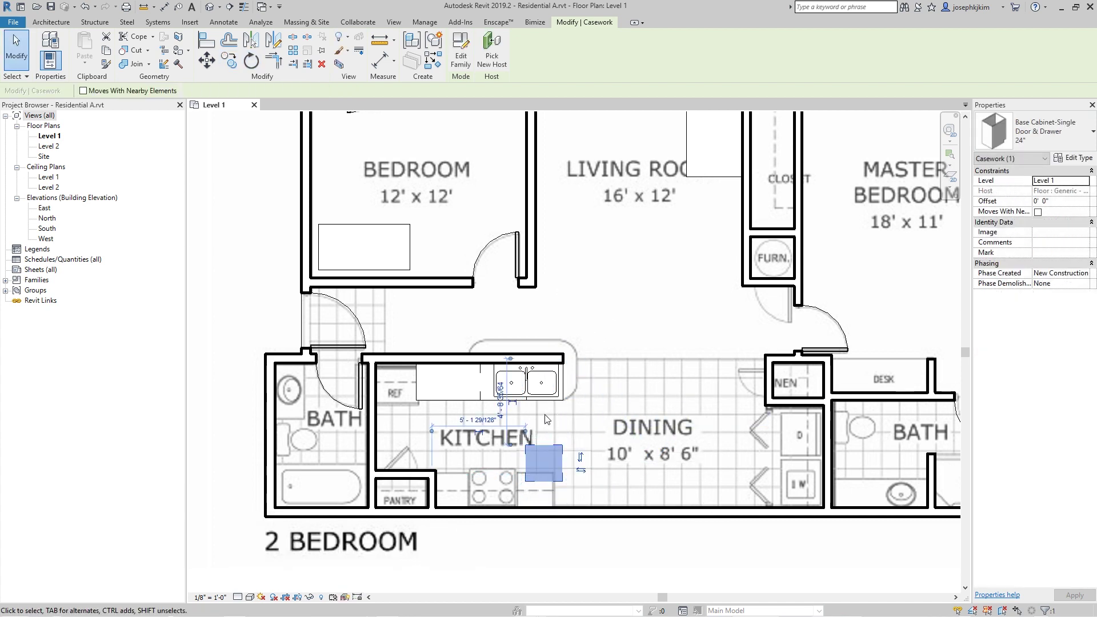
{"action": "scroll", "coordinate": [498, 508], "scroll_direction": "up", "scroll_amount": 1}
{"action": "scroll", "coordinate": [500, 512], "scroll_direction": "up", "scroll_amount": 1}
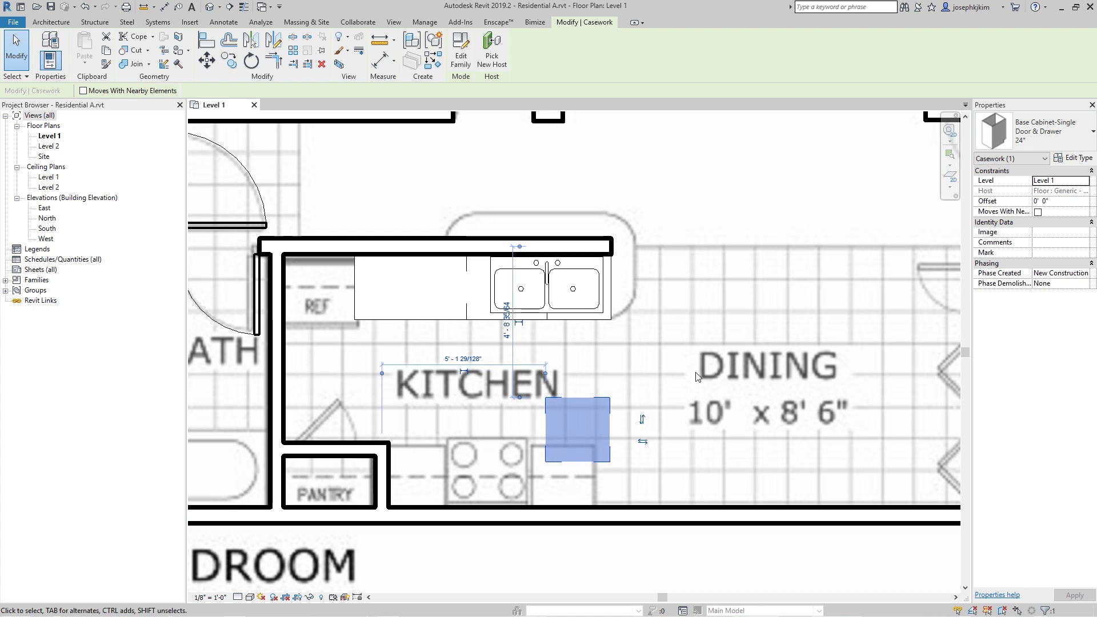
{"action": "key", "text": "m"}
{"action": "key", "text": "v"}
{"action": "left_click", "coordinate": [579, 463]}
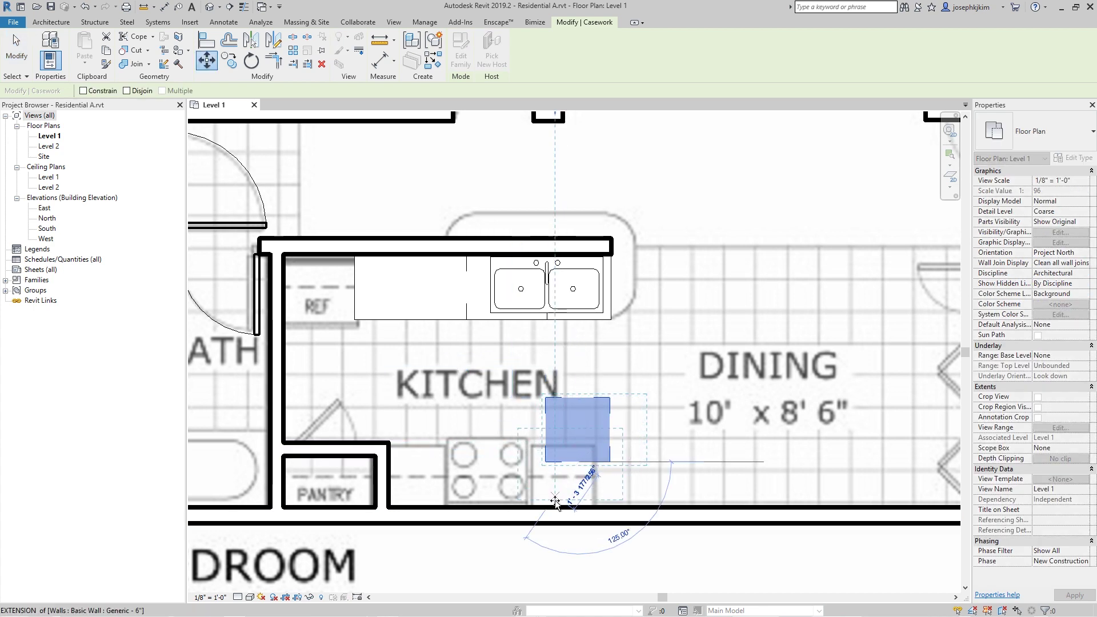
{"action": "left_click", "coordinate": [565, 510]}
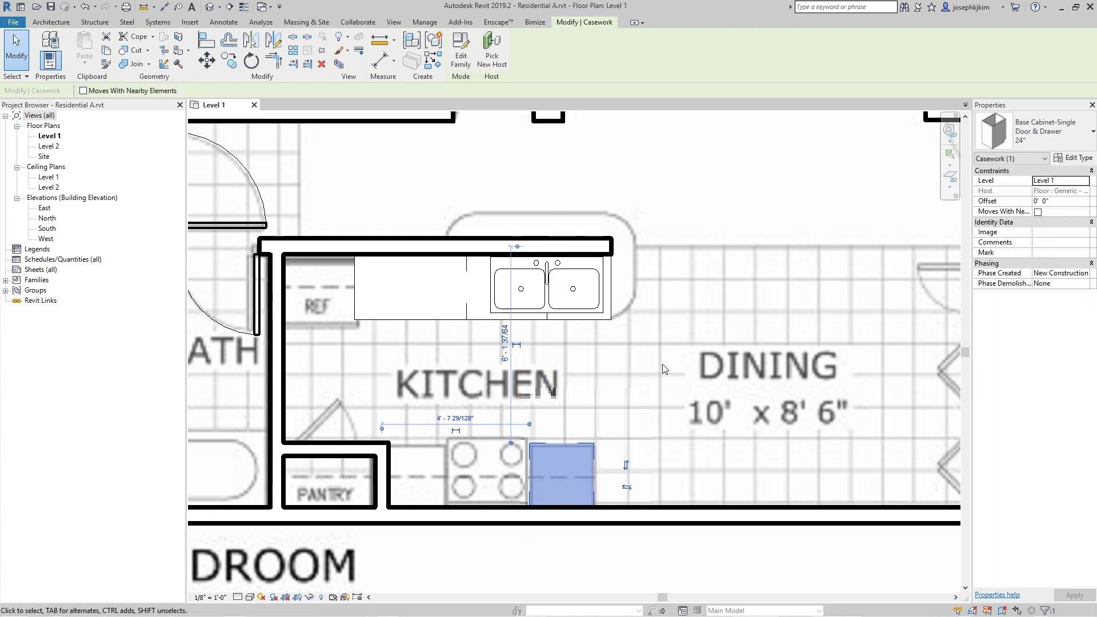
{"action": "key", "text": "Escape"}
Copy that cabinet to the left side of the range.
{"action": "left_click", "coordinate": [576, 445]}
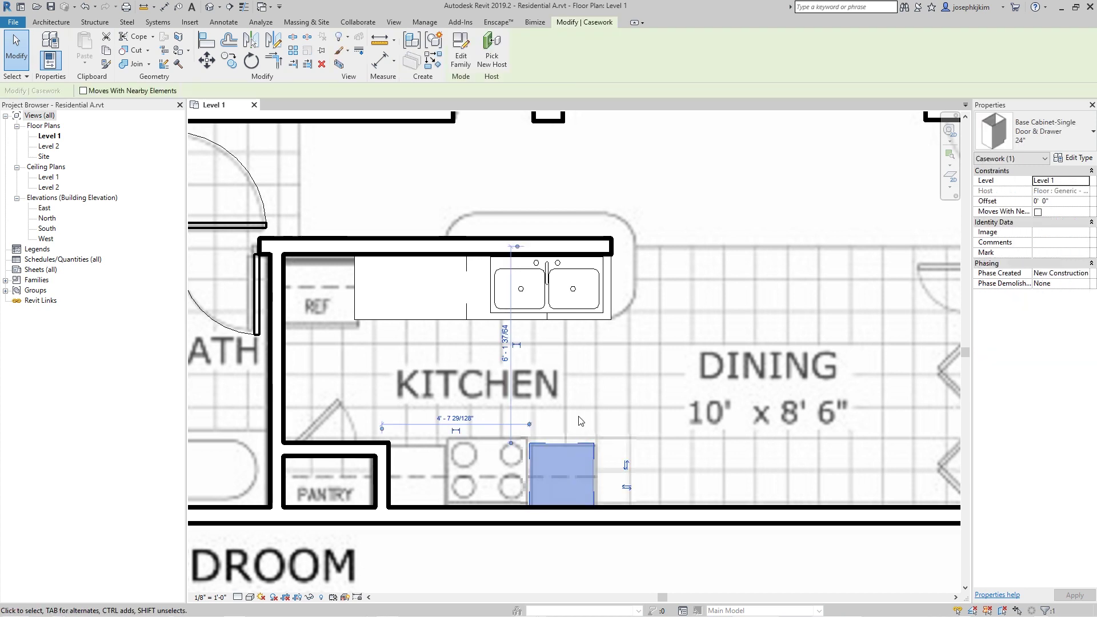
{"action": "key", "text": "c"}
{"action": "left_click", "coordinate": [566, 440]}
{"action": "left_click", "coordinate": [428, 441]}
{"action": "key", "text": "Escape"}
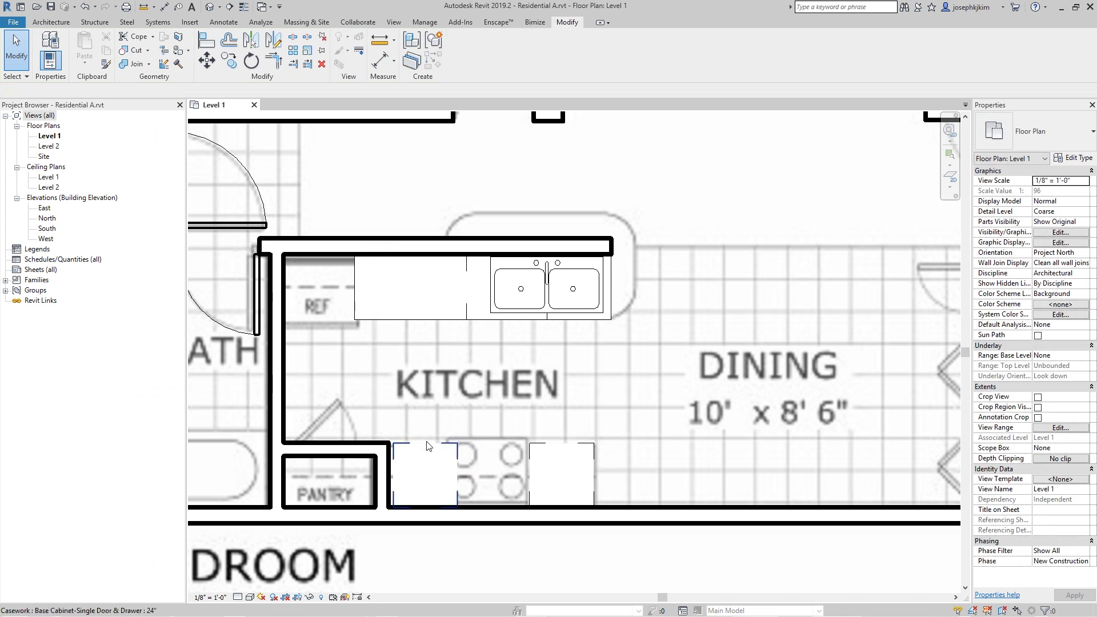
Move the left cabinet into the wall corner by the pantry.
{"action": "left_click", "coordinate": [427, 445]}
{"action": "scroll", "coordinate": [428, 444], "scroll_direction": "up", "scroll_amount": 4}
{"action": "key", "text": "m"}
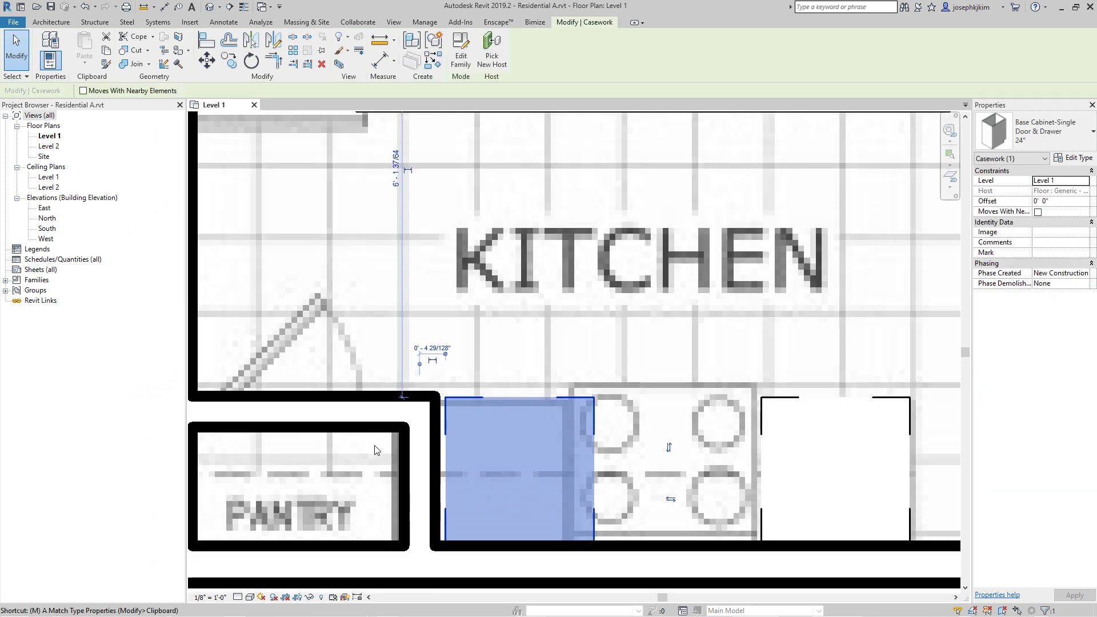
{"action": "key", "text": "v"}
{"action": "left_click", "coordinate": [435, 402]}
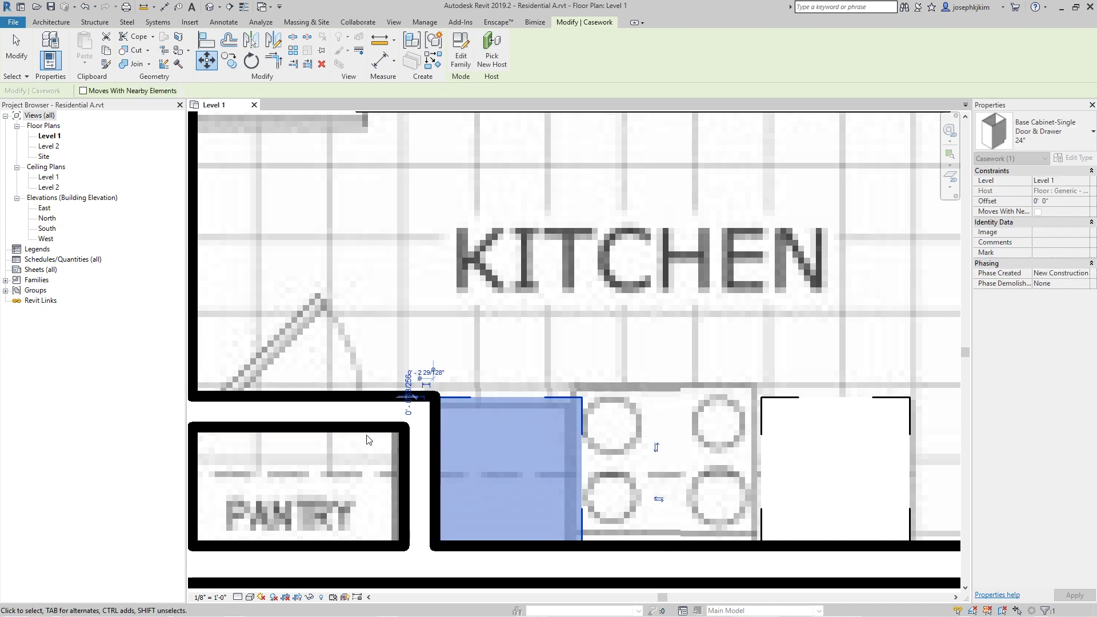
{"action": "scroll", "coordinate": [480, 438], "scroll_direction": "down", "scroll_amount": 5}
{"action": "key", "text": "Escape"}
{"action": "scroll", "coordinate": [524, 441], "scroll_direction": "down", "scroll_amount": 3}
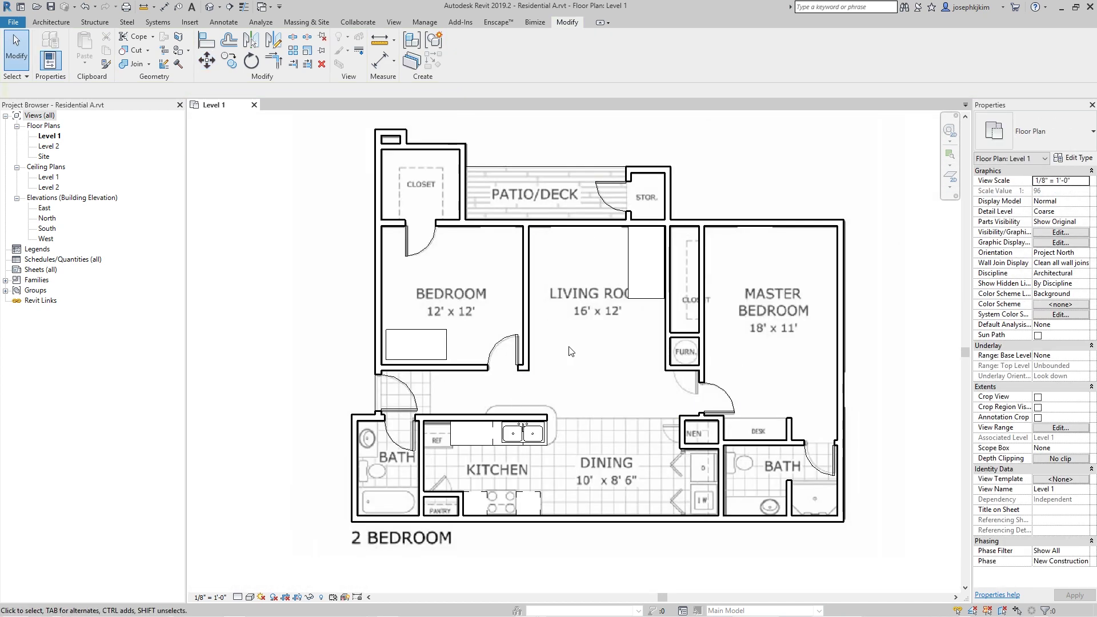
Open the default 3D view and orbit and pan it to look into the kitchen.
{"action": "left_click", "coordinate": [209, 8]}
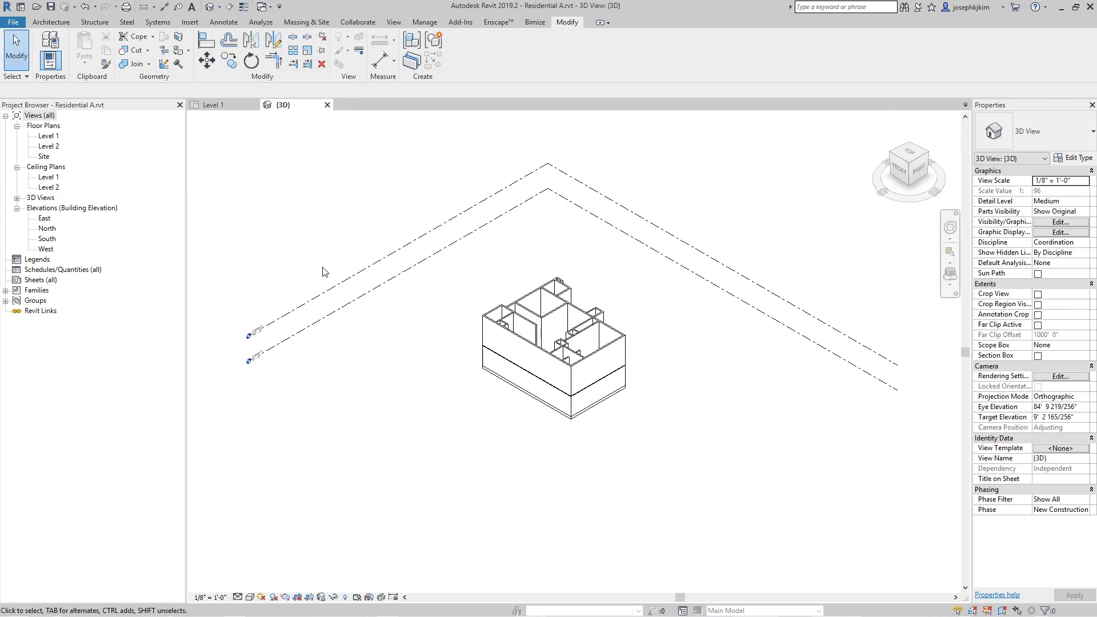
{"action": "scroll", "coordinate": [573, 393], "scroll_direction": "up", "scroll_amount": 5}
{"action": "middle_click_drag", "start_coordinate": [500, 293], "coordinate": [523, 295], "text": "shift"}
{"action": "middle_click_drag", "start_coordinate": [615, 329], "coordinate": [522, 318]}
{"action": "scroll", "coordinate": [518, 303], "scroll_direction": "down", "scroll_amount": 4}
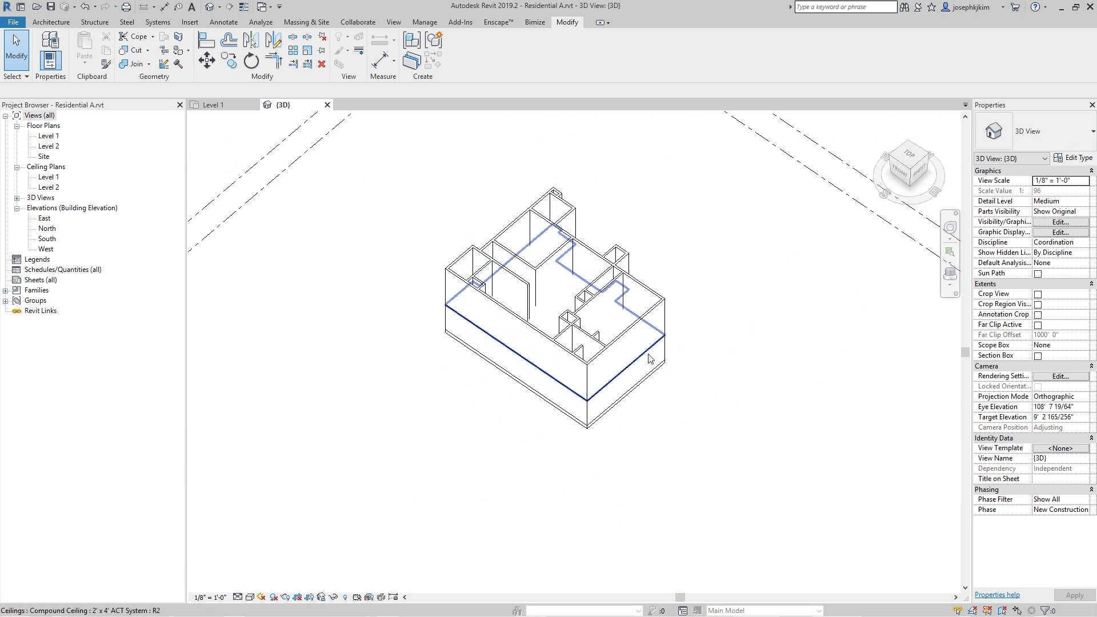
{"action": "left_click", "coordinate": [650, 358]}
{"action": "key", "text": "Delete"}
{"action": "scroll", "coordinate": [728, 388], "scroll_direction": "up", "scroll_amount": 2}
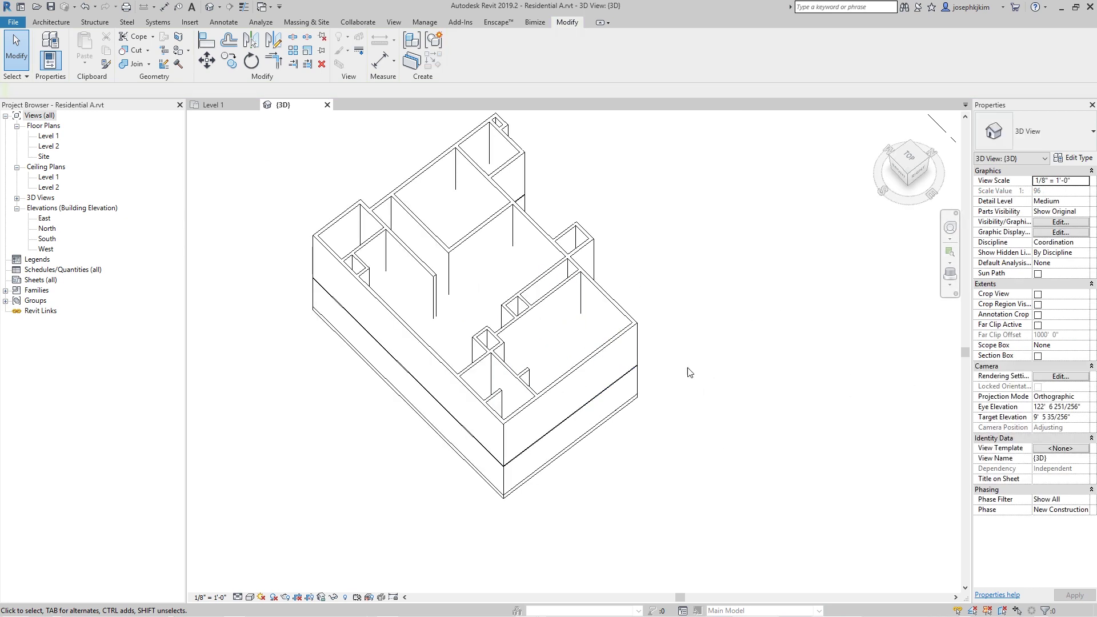
{"action": "left_click", "coordinate": [617, 389]}
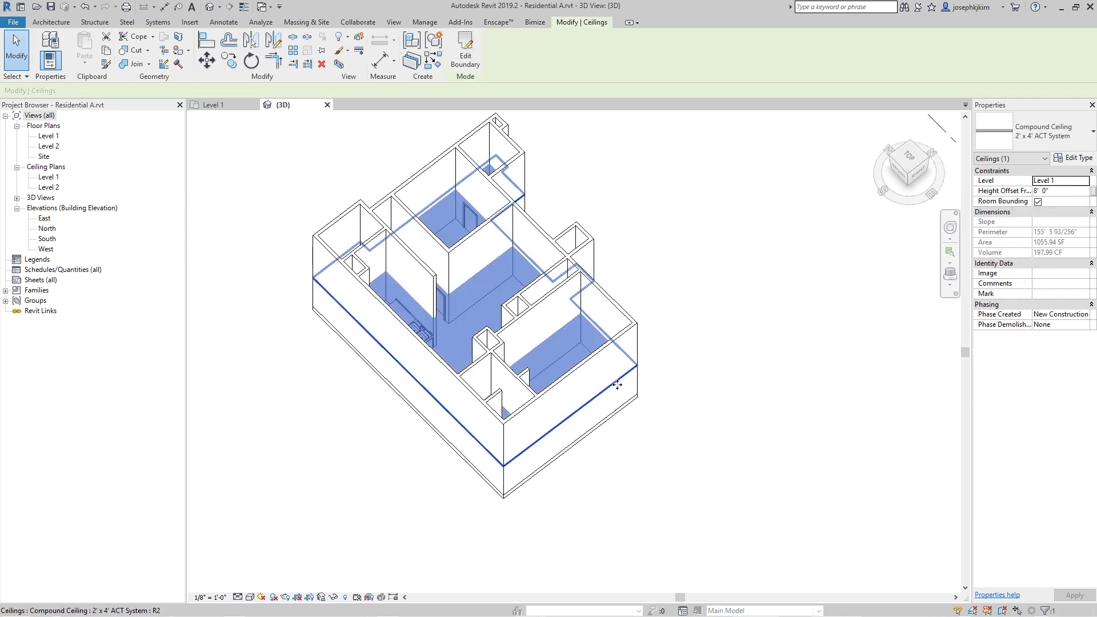
{"action": "middle_click_drag", "start_coordinate": [560, 434], "coordinate": [416, 241], "text": "shift"}
{"action": "scroll", "coordinate": [416, 241], "scroll_direction": "up", "scroll_amount": 5}
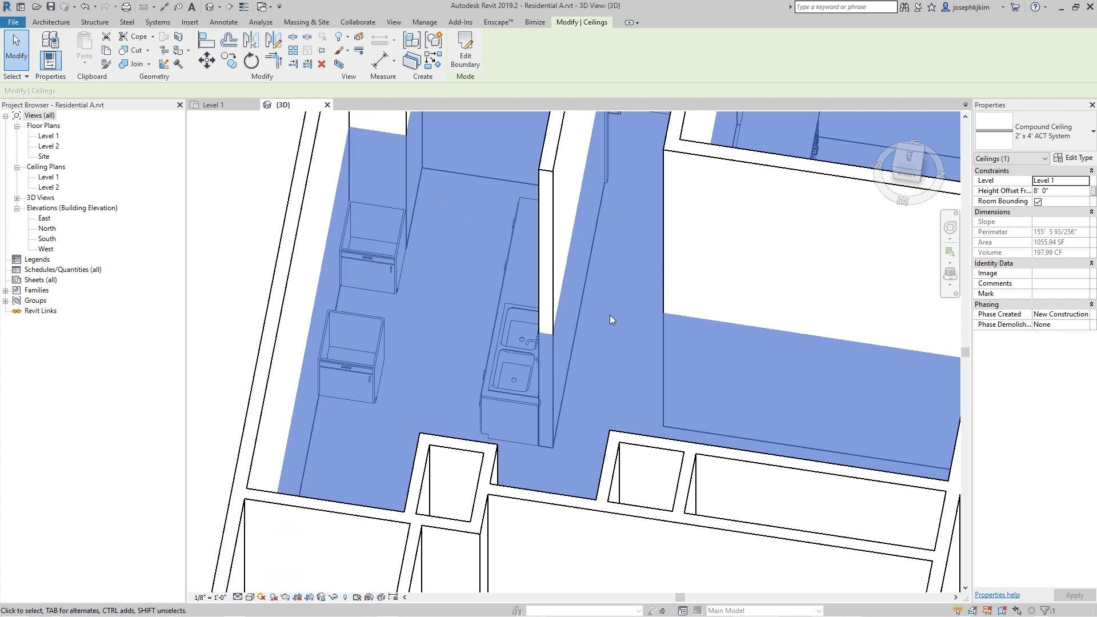
Tile the 3D view beside the Level 1 floor plan with WT.
{"action": "key", "text": "w"}
{"action": "key", "text": "t"}
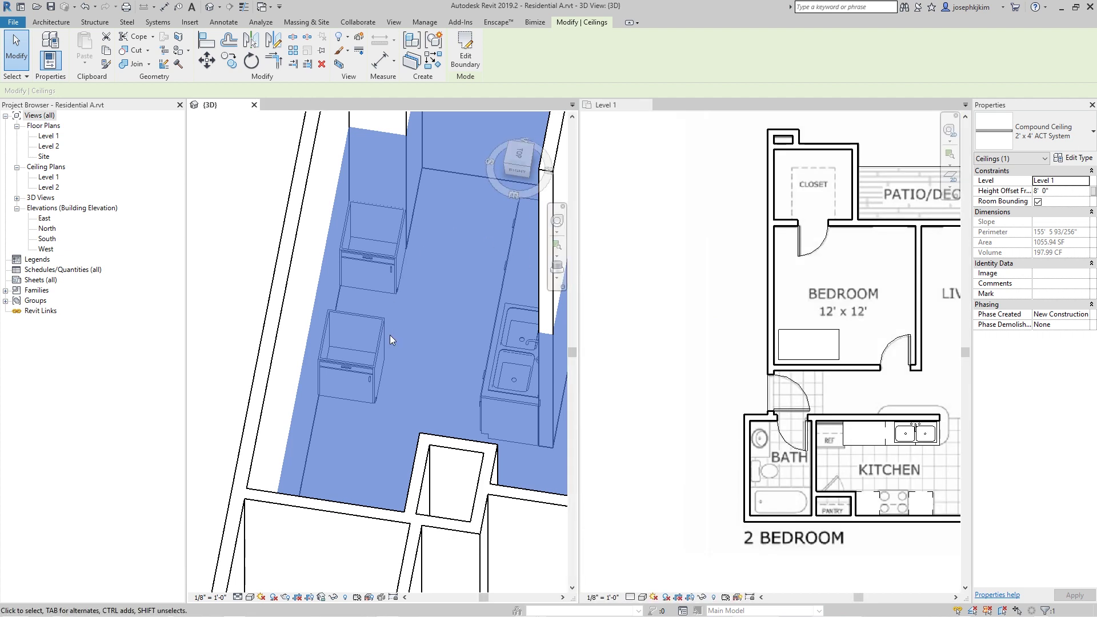
{"action": "scroll", "coordinate": [787, 388], "scroll_direction": "up", "scroll_amount": 5}
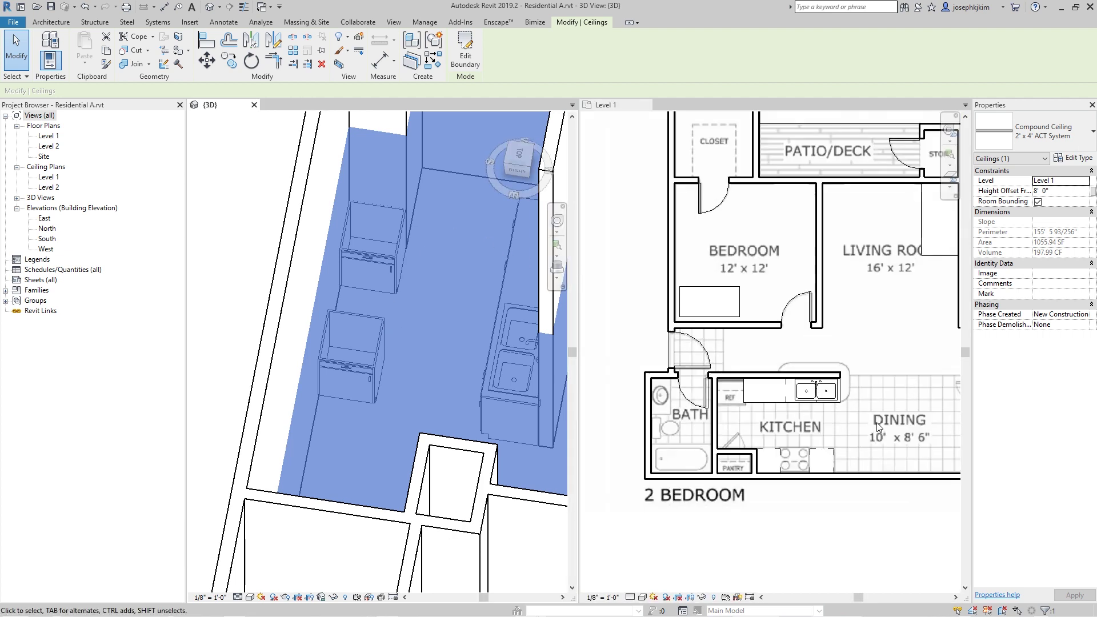
{"action": "scroll", "coordinate": [763, 485], "scroll_direction": "up", "scroll_amount": 4}
{"action": "left_click", "coordinate": [775, 441]}
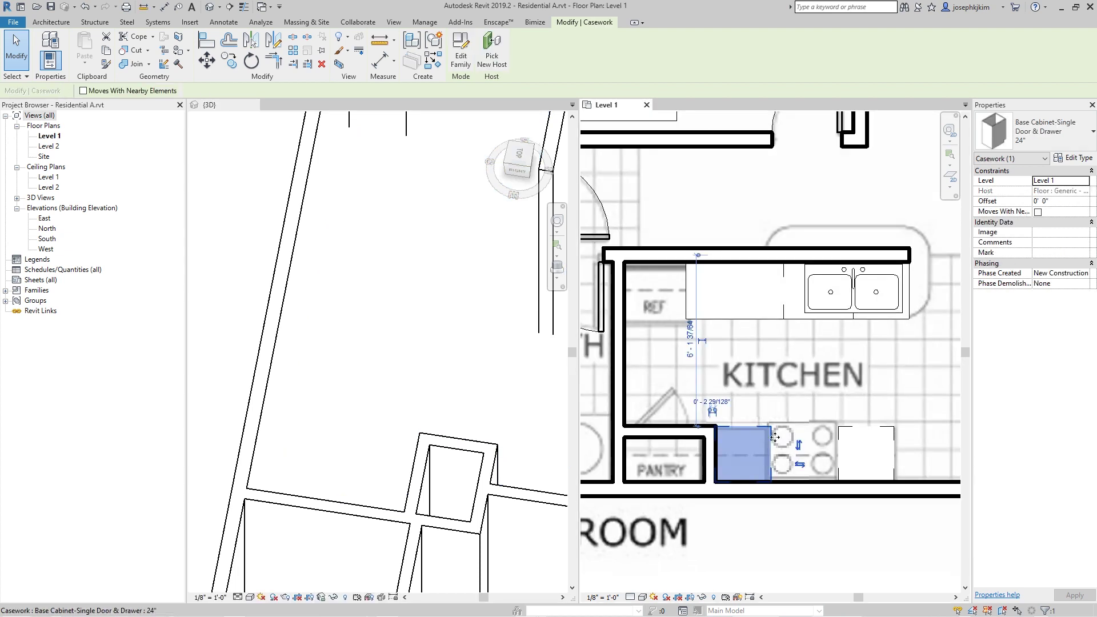
{"action": "key", "text": "r"}
{"action": "key", "text": "o"}
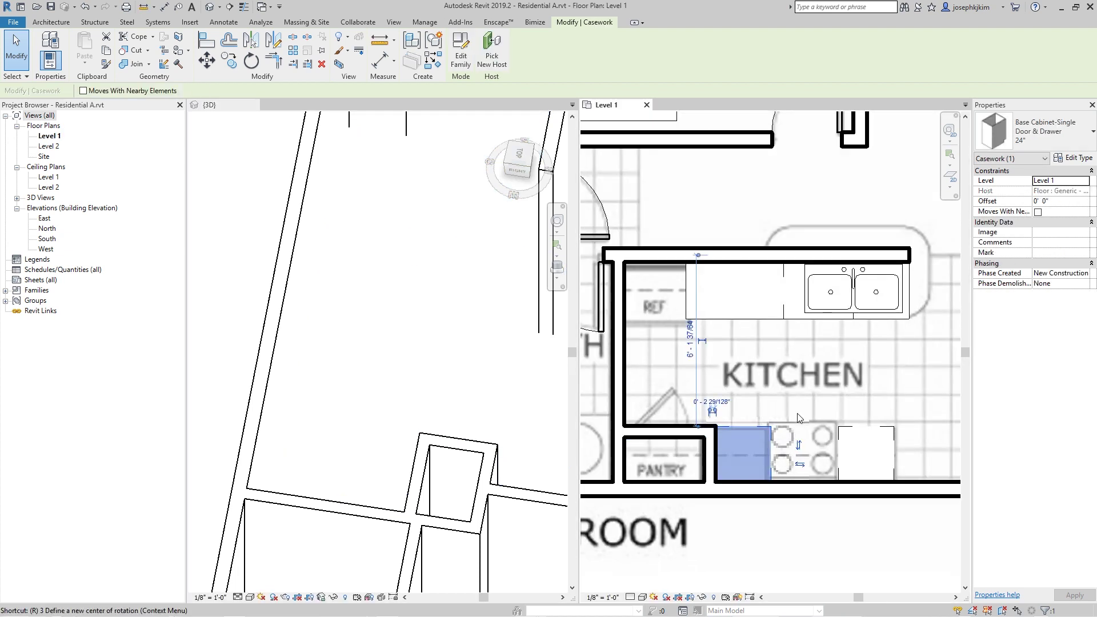
{"action": "left_click", "coordinate": [811, 455]}
{"action": "key", "text": "Escape"}
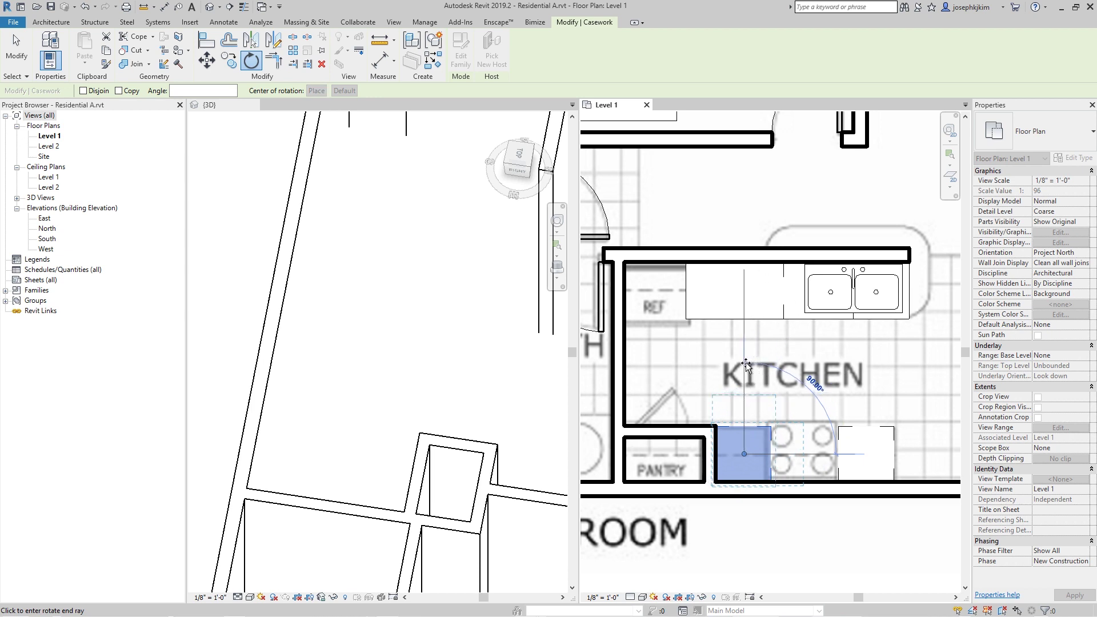
{"action": "key", "text": "Escape"}
{"action": "left_click", "coordinate": [887, 430]}
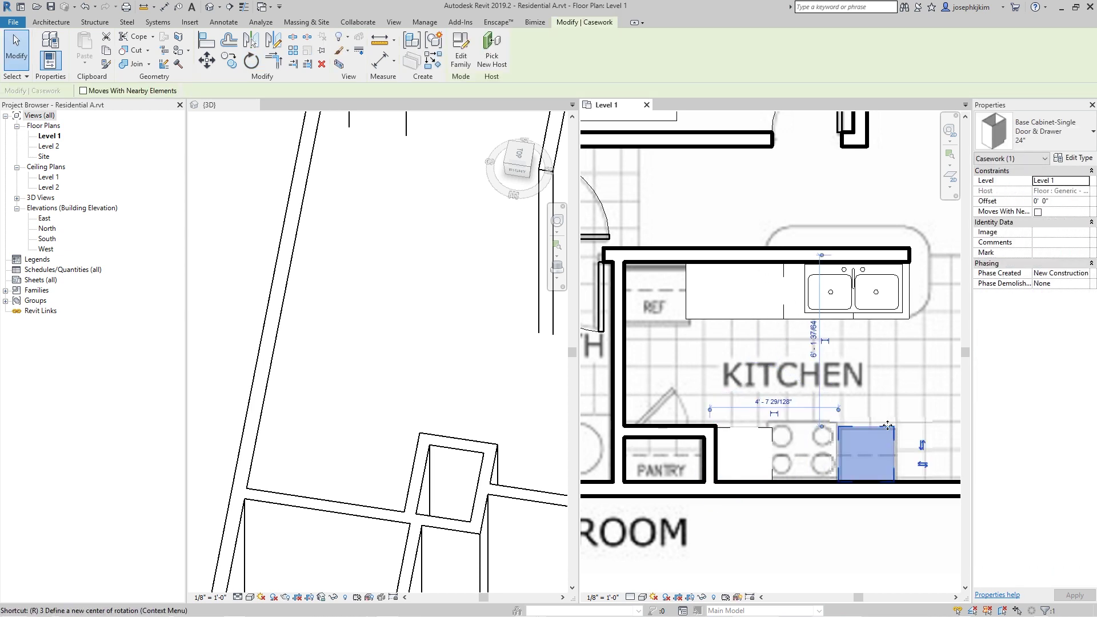
{"action": "key", "text": "r"}
{"action": "key", "text": "o"}
{"action": "left_click", "coordinate": [928, 453]}
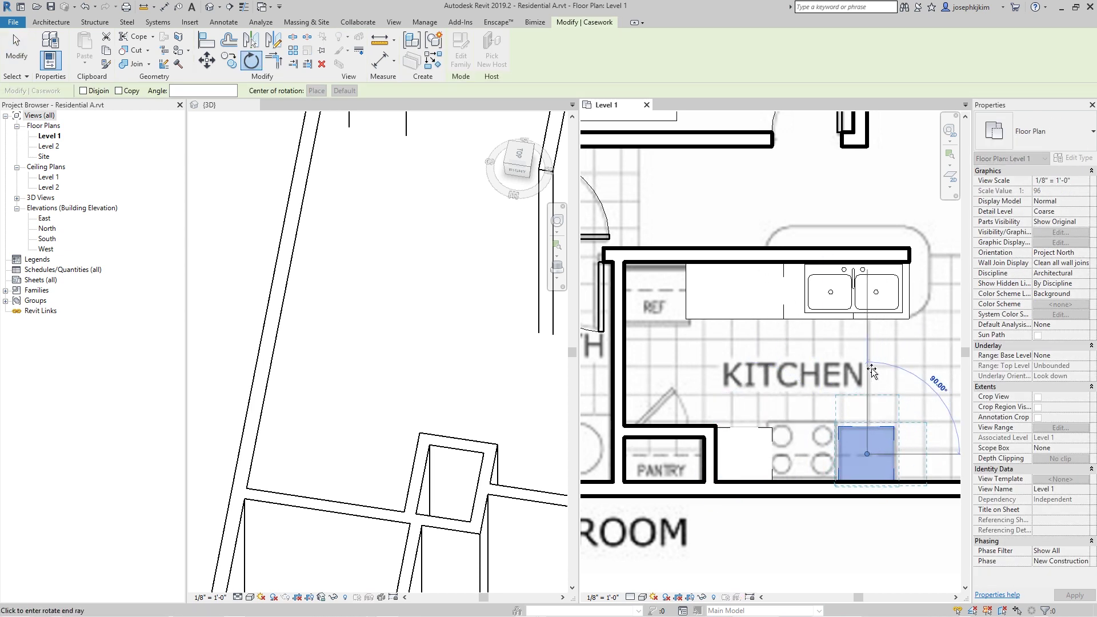
{"action": "key", "text": "Escape"}
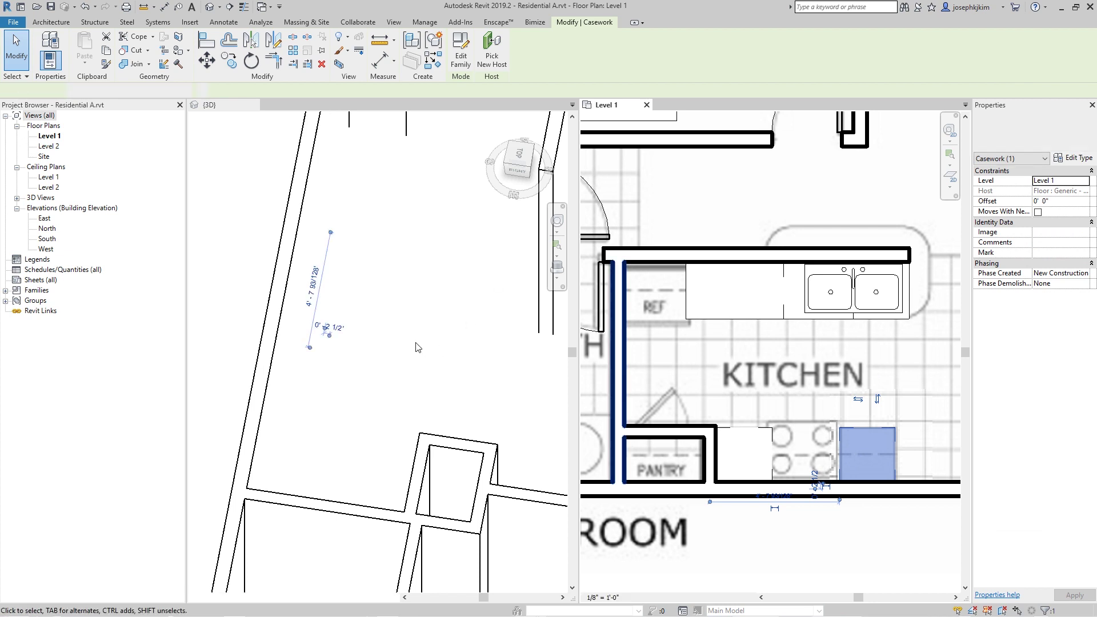
{"action": "left_click", "coordinate": [350, 300]}
Hide Ceilings in the 3D view's visibility settings and orbit to a steeper angle.
{"action": "scroll", "coordinate": [315, 300], "scroll_direction": "down", "scroll_amount": 5}
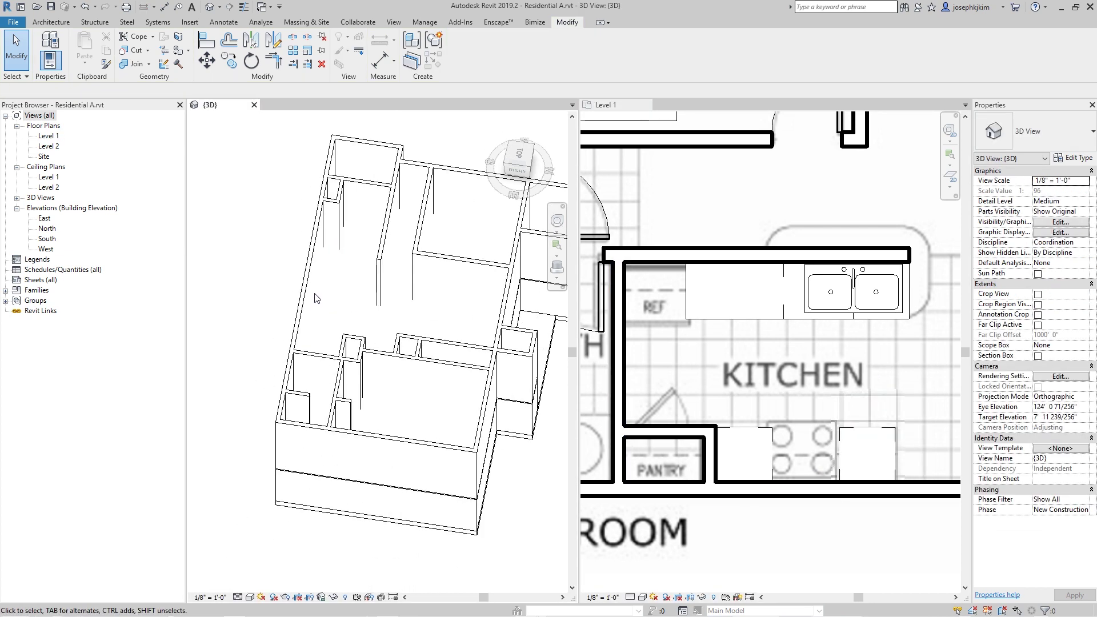
{"action": "key", "text": "v"}
{"action": "key", "text": "v"}
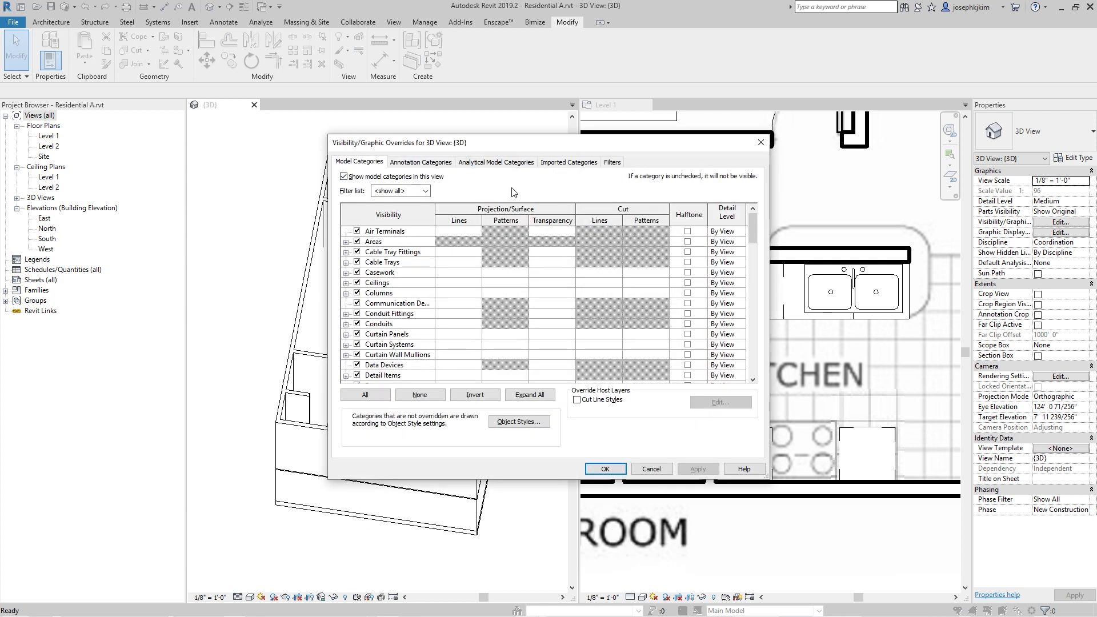
{"action": "left_click", "coordinate": [357, 283]}
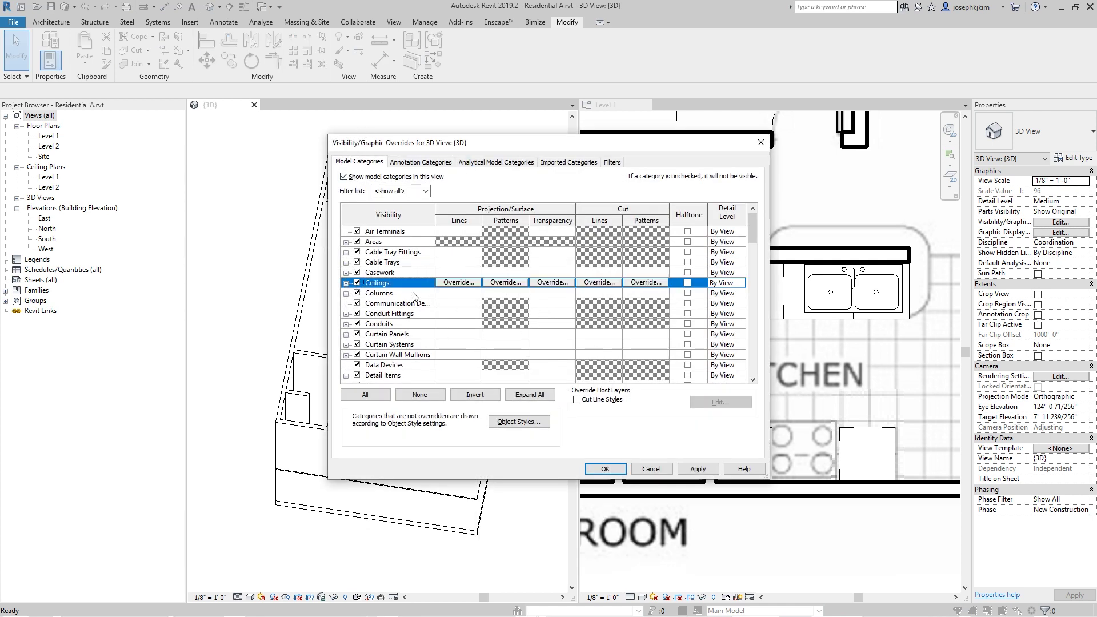
{"action": "left_click", "coordinate": [602, 469]}
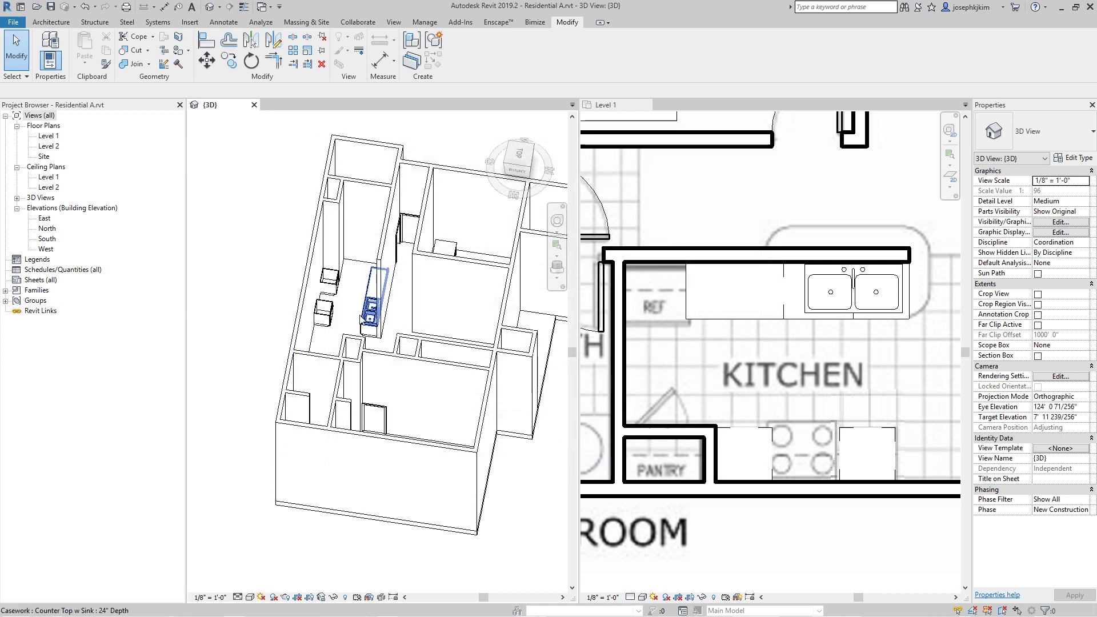
{"action": "scroll", "coordinate": [348, 373], "scroll_direction": "up", "scroll_amount": 5}
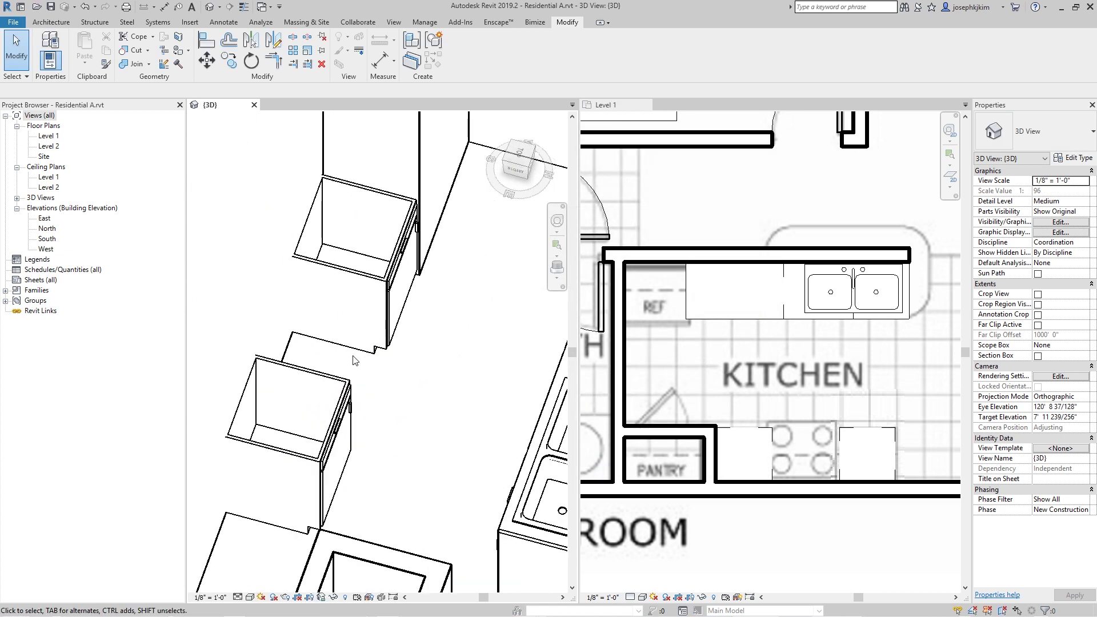
{"action": "middle_click_drag", "start_coordinate": [362, 367], "coordinate": [372, 369], "text": "shift"}
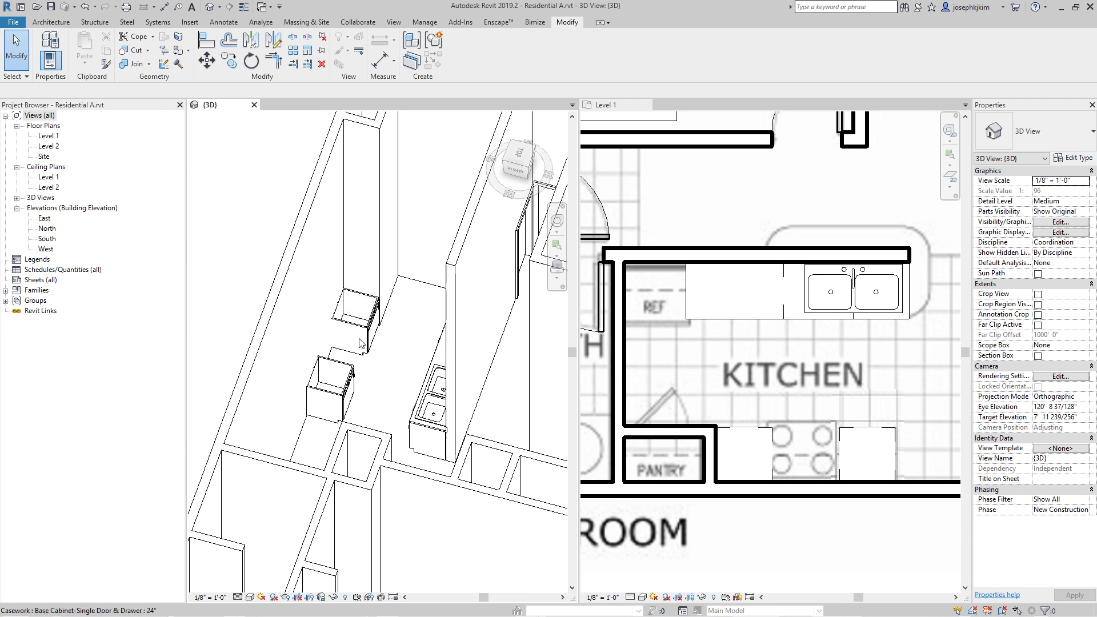
{"action": "scroll", "coordinate": [337, 340], "scroll_direction": "up", "scroll_amount": 2}
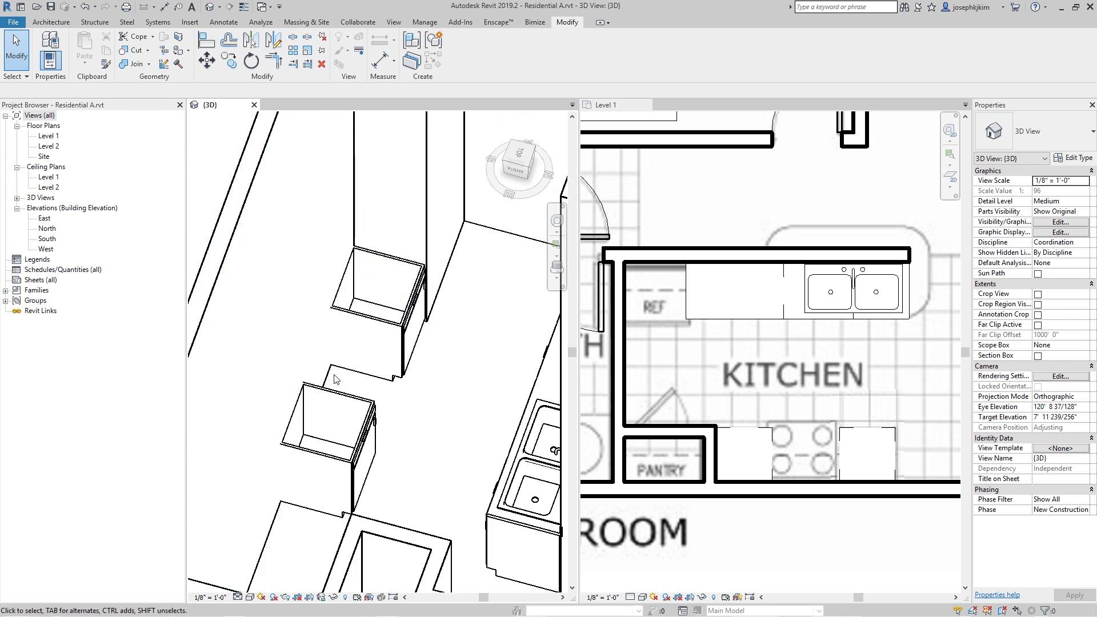
Move the cabinet left of the range down flush against the kitchen's lower wall.
{"action": "left_click", "coordinate": [737, 430]}
{"action": "left_click", "coordinate": [749, 428]}
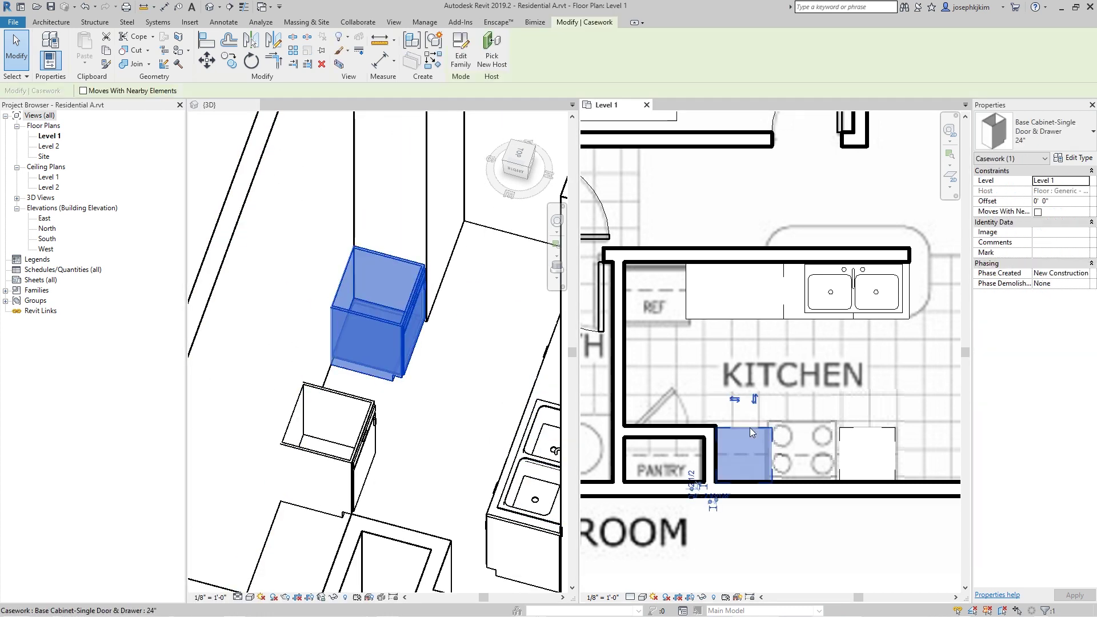
{"action": "left_click_drag", "start_coordinate": [766, 430], "coordinate": [764, 413]}
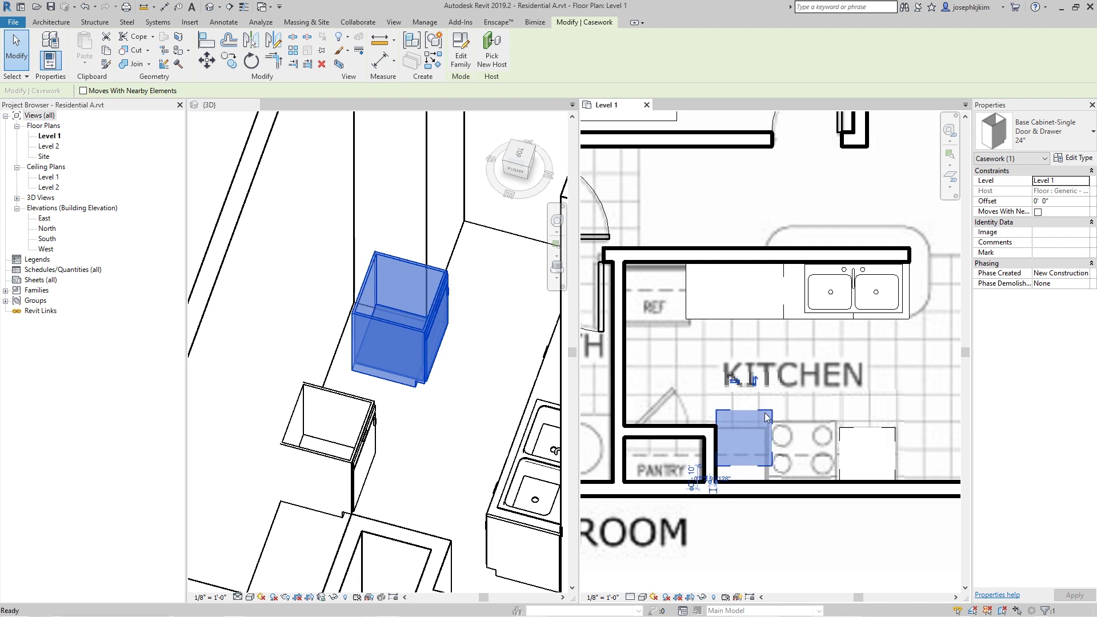
{"action": "key", "text": "m"}
{"action": "key", "text": "v"}
{"action": "scroll", "coordinate": [766, 446], "scroll_direction": "up", "scroll_amount": 3}
{"action": "left_click", "coordinate": [787, 430]}
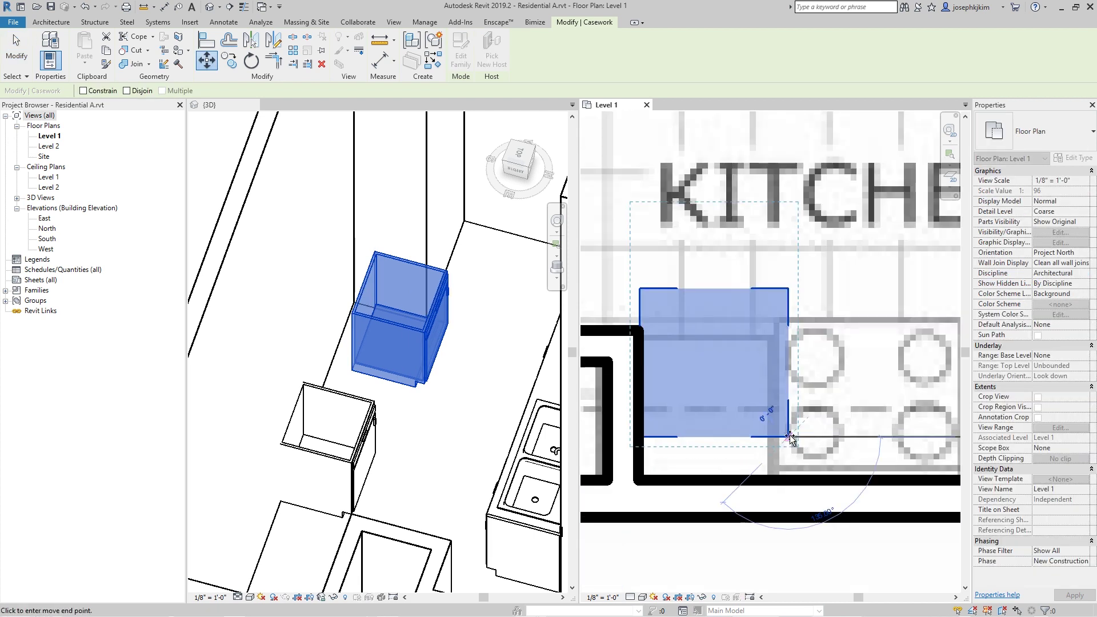
{"action": "left_click", "coordinate": [790, 472]}
{"action": "scroll", "coordinate": [789, 468], "scroll_direction": "down", "scroll_amount": 4}
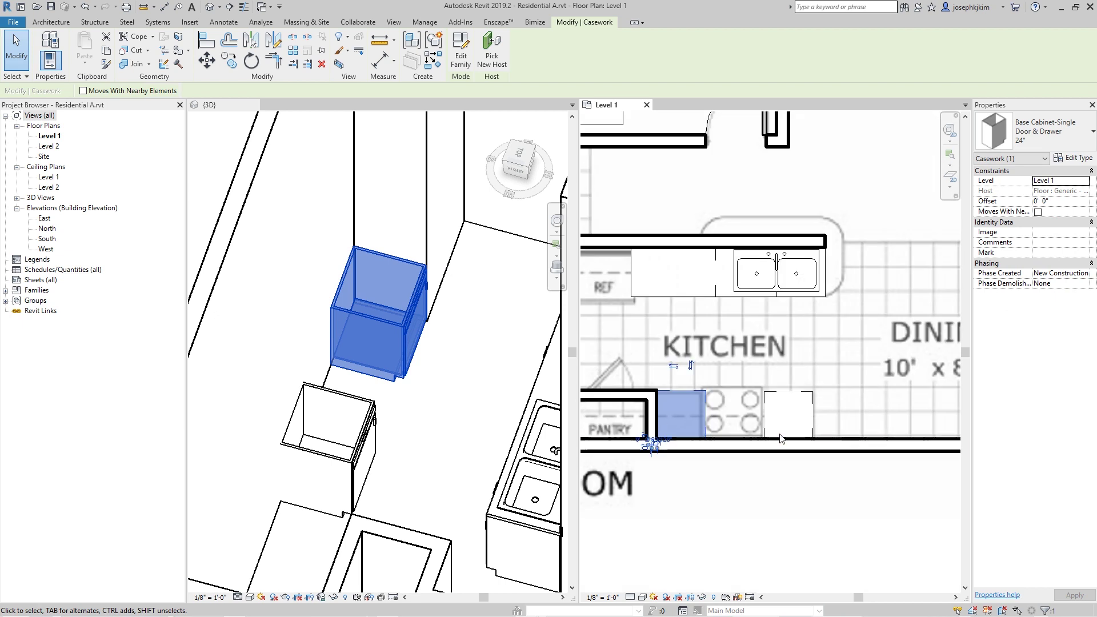
Nudge the cabinet right of the range, then move it down against the kitchen wall.
{"action": "left_click", "coordinate": [769, 414]}
{"action": "key", "text": "shift+Up"}
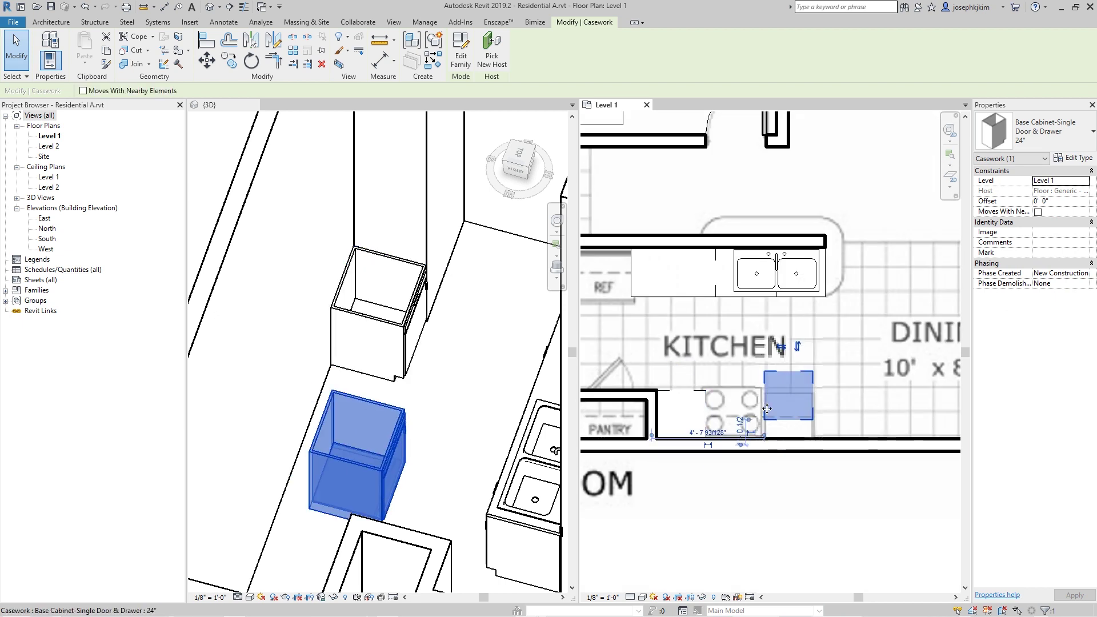
{"action": "key", "text": "m"}
{"action": "key", "text": "v"}
{"action": "key", "text": "Escape"}
{"action": "key", "text": "Escape"}
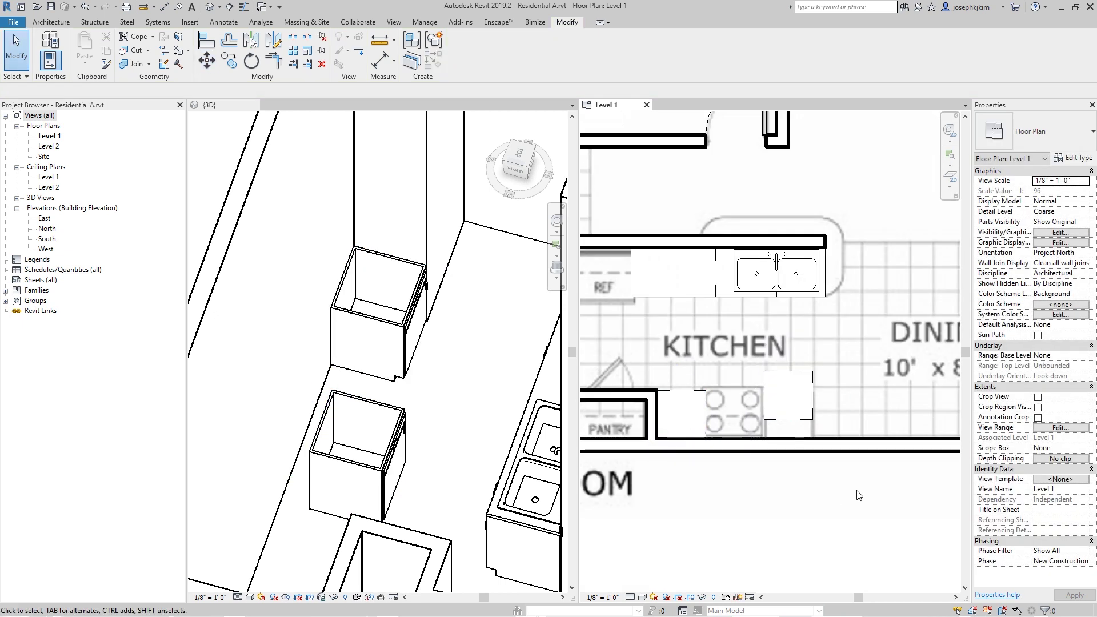
{"action": "left_click", "coordinate": [811, 383]}
{"action": "key", "text": "shift+Up"}
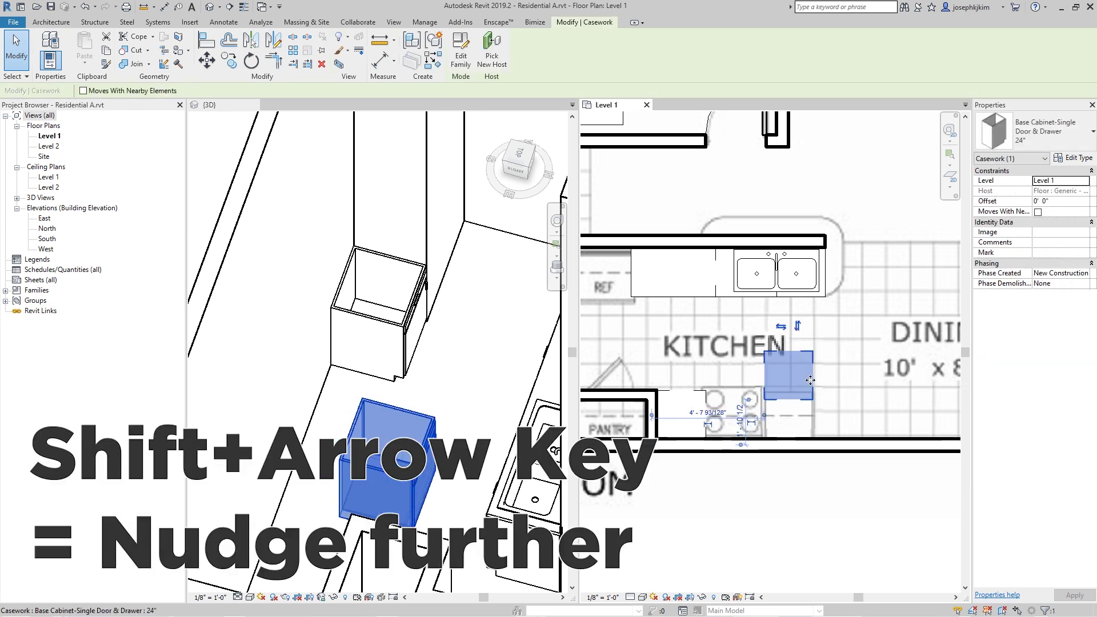
{"action": "key", "text": "shift+Up"}
{"action": "key", "text": "shift+Up"}
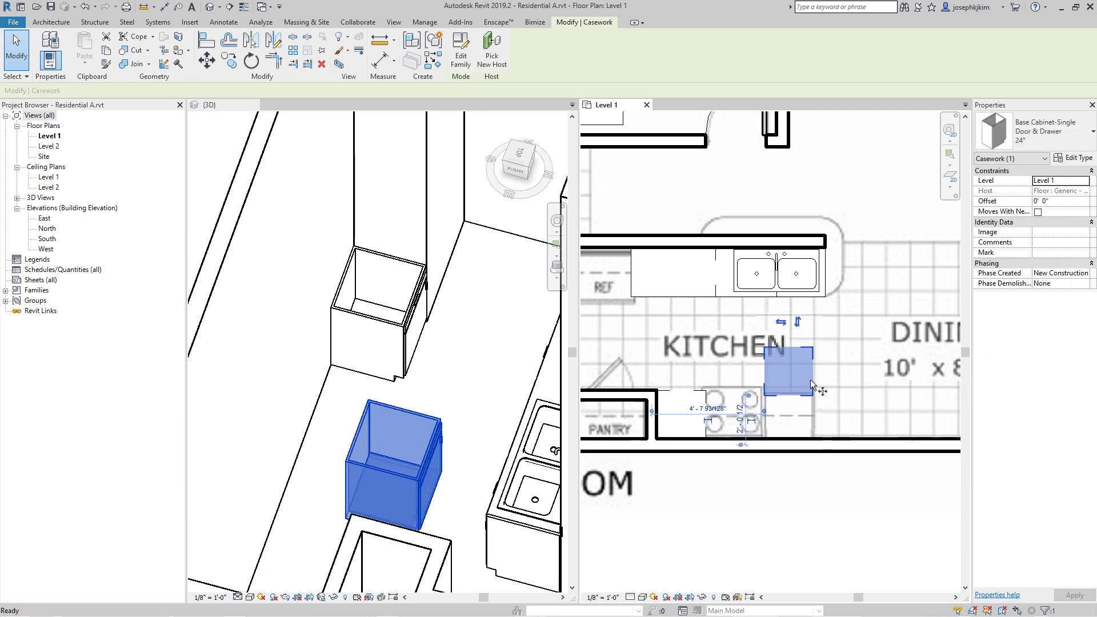
{"action": "key", "text": "m"}
{"action": "key", "text": "v"}
{"action": "left_click", "coordinate": [813, 394]}
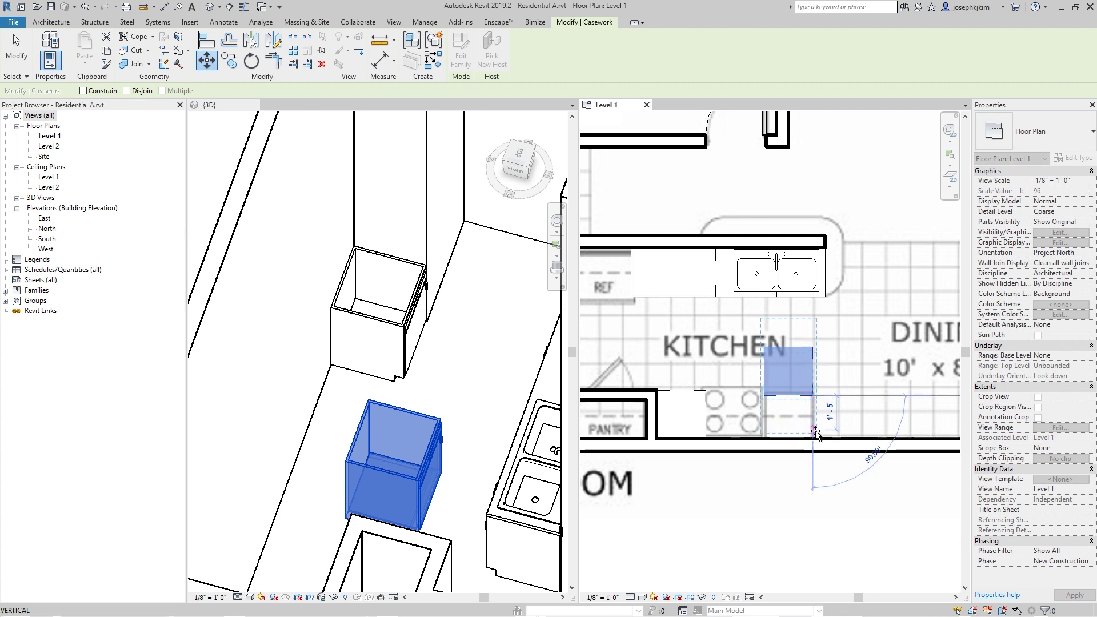
{"action": "left_click", "coordinate": [816, 440]}
{"action": "scroll", "coordinate": [694, 376], "scroll_direction": "down", "scroll_amount": 5}
{"action": "key", "text": "Escape"}
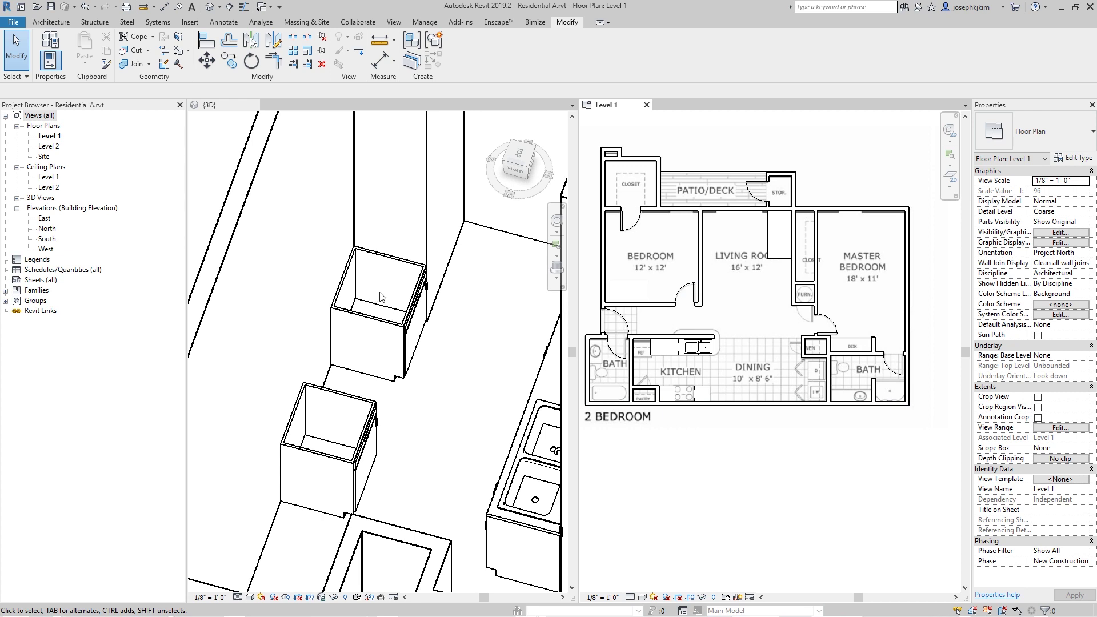
Select the counter top with sink and flip it so the sink is on the right.
{"action": "scroll", "coordinate": [347, 277], "scroll_direction": "down", "scroll_amount": 3}
{"action": "middle_click_drag", "start_coordinate": [349, 280], "coordinate": [530, 366], "text": "shift"}
{"action": "scroll", "coordinate": [361, 297], "scroll_direction": "down", "scroll_amount": 4}
{"action": "scroll", "coordinate": [376, 429], "scroll_direction": "up", "scroll_amount": 5}
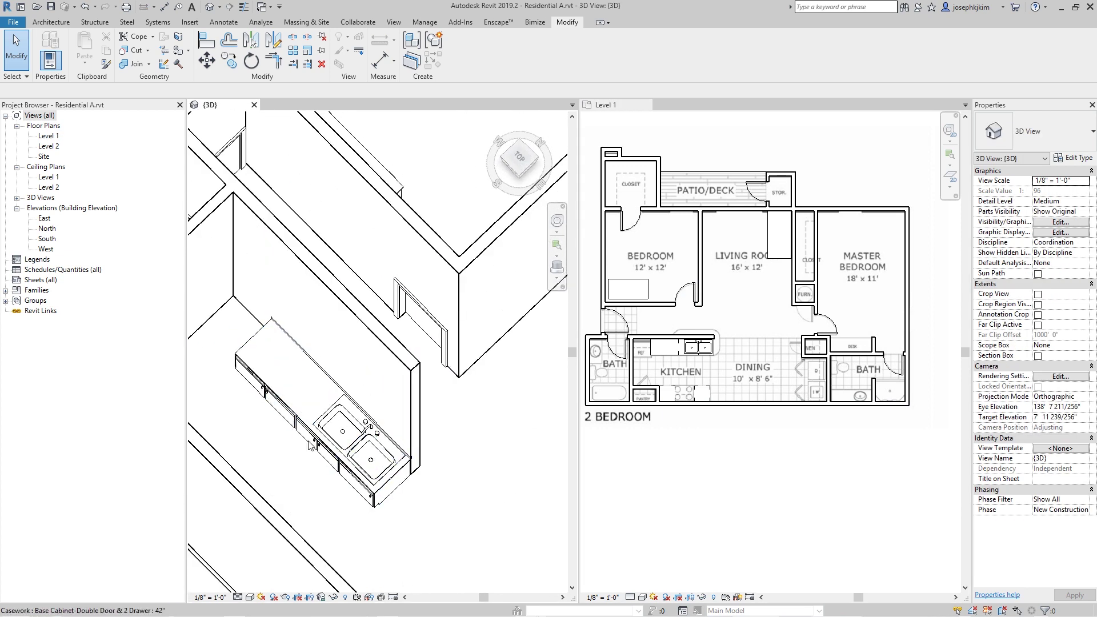
{"action": "scroll", "coordinate": [311, 345], "scroll_direction": "down", "scroll_amount": 3}
{"action": "scroll", "coordinate": [364, 423], "scroll_direction": "down", "scroll_amount": 2}
{"action": "scroll", "coordinate": [351, 359], "scroll_direction": "up", "scroll_amount": 5}
{"action": "left_click", "coordinate": [351, 359]}
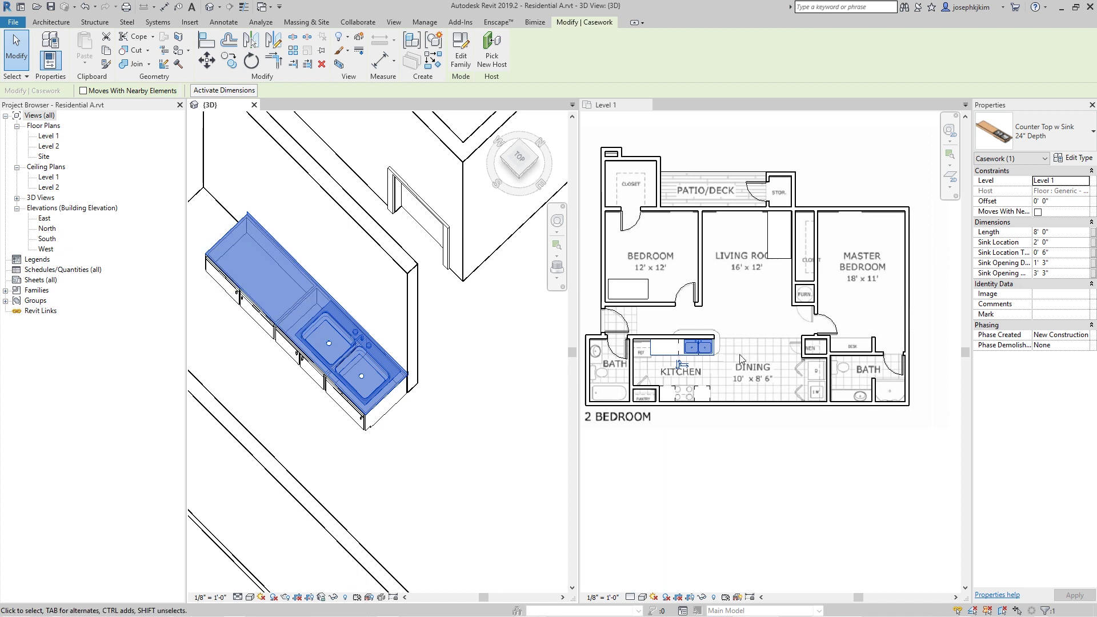
{"action": "scroll", "coordinate": [673, 363], "scroll_direction": "up", "scroll_amount": 4}
{"action": "left_click", "coordinate": [713, 390]}
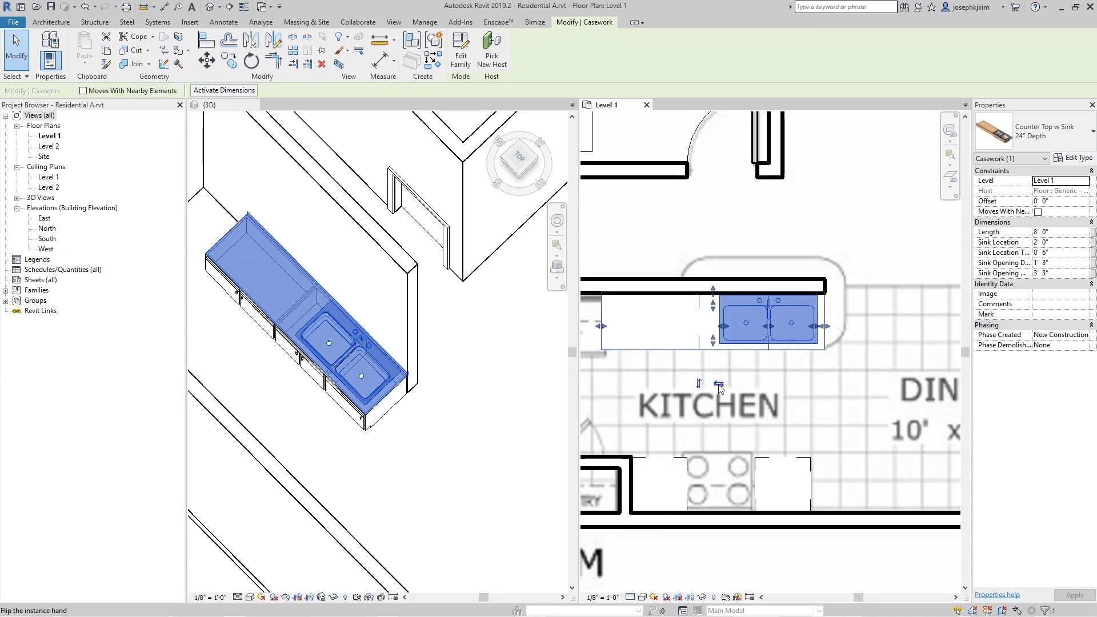
{"action": "left_click", "coordinate": [719, 384]}
Move the counter top against the kitchen's top wall.
{"action": "scroll", "coordinate": [737, 384], "scroll_direction": "down", "scroll_amount": 1}
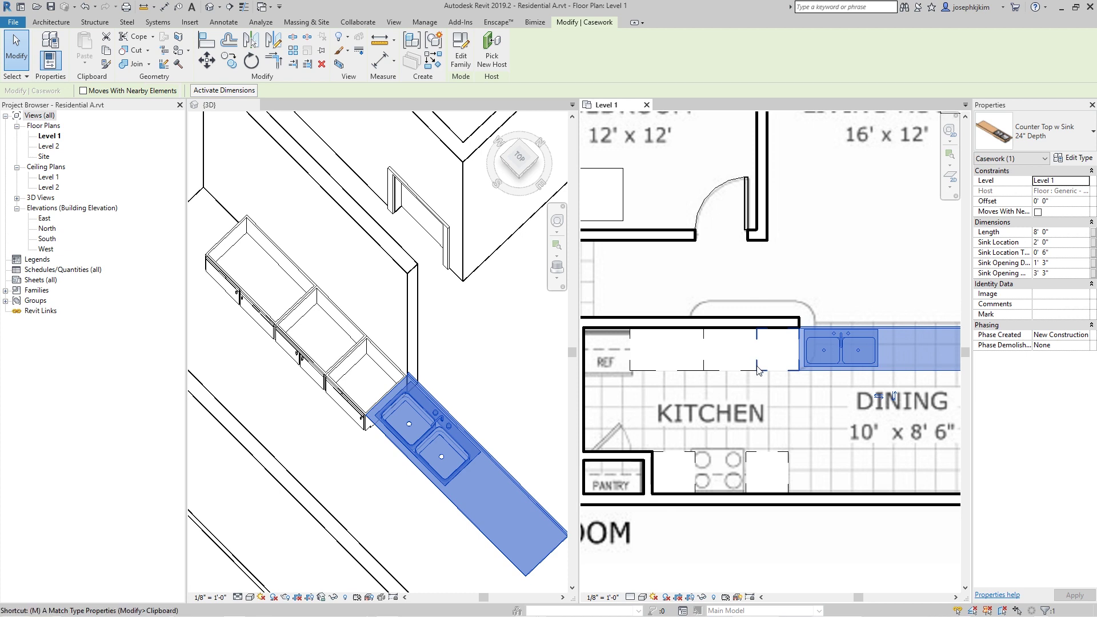
{"action": "key", "text": "m"}
{"action": "key", "text": "v"}
{"action": "scroll", "coordinate": [758, 369], "scroll_direction": "down", "scroll_amount": 1}
{"action": "scroll", "coordinate": [800, 370], "scroll_direction": "up", "scroll_amount": 2}
{"action": "scroll", "coordinate": [817, 363], "scroll_direction": "down", "scroll_amount": 2}
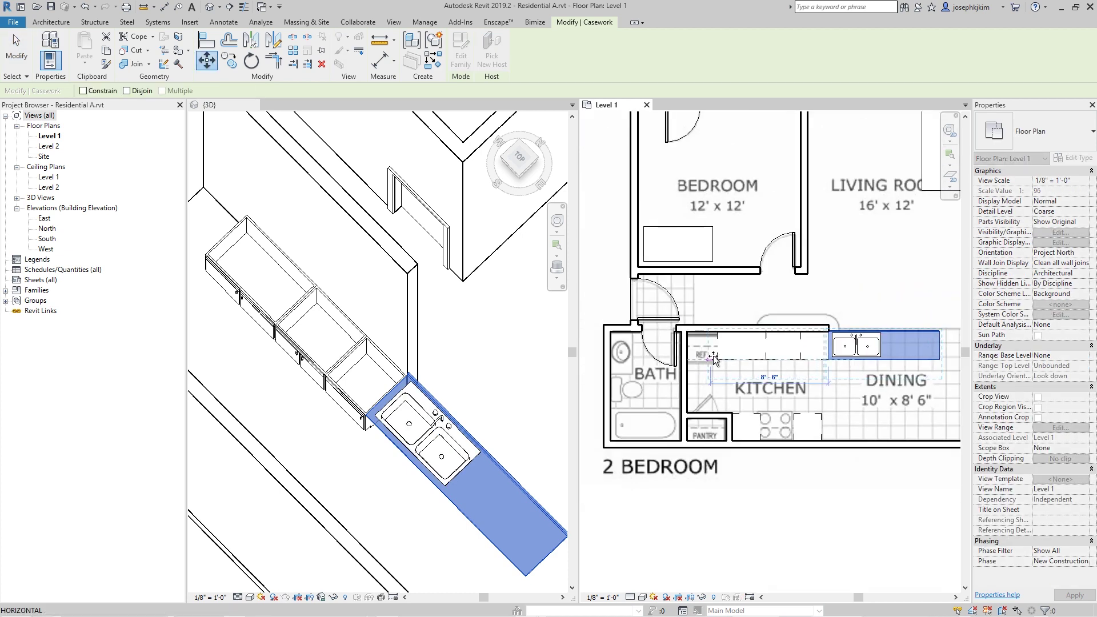
{"action": "scroll", "coordinate": [717, 357], "scroll_direction": "up", "scroll_amount": 2}
{"action": "left_click", "coordinate": [722, 363]}
{"action": "scroll", "coordinate": [762, 351], "scroll_direction": "up", "scroll_amount": 3}
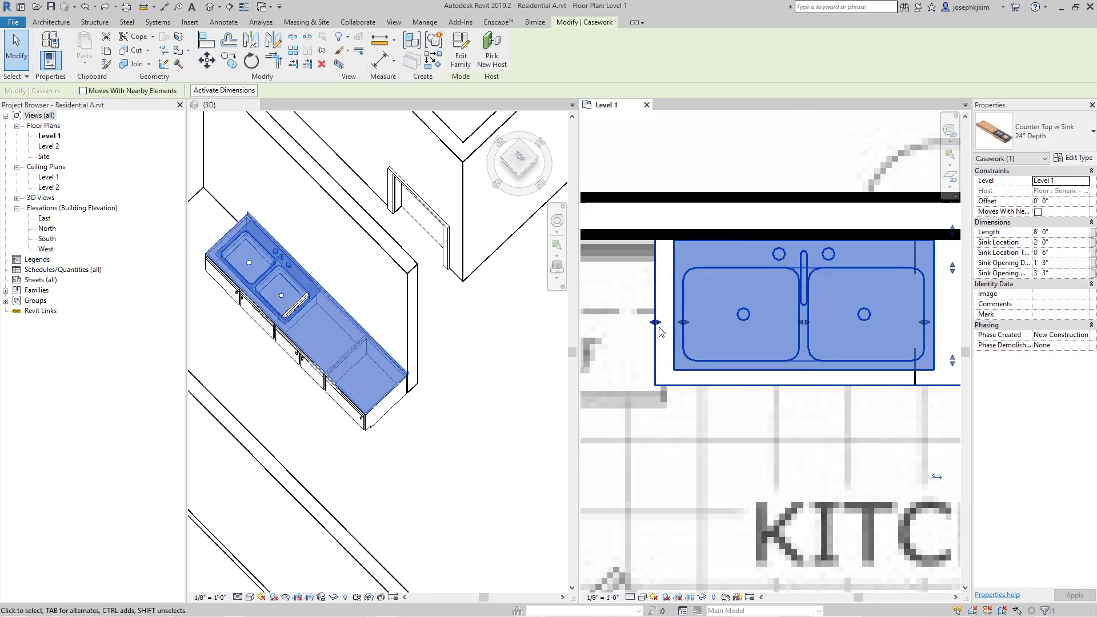
Trim the counter's left end inward to about 7' 9", flush with the cabinets.
{"action": "left_click_drag", "start_coordinate": [723, 340], "coordinate": [727, 342]}
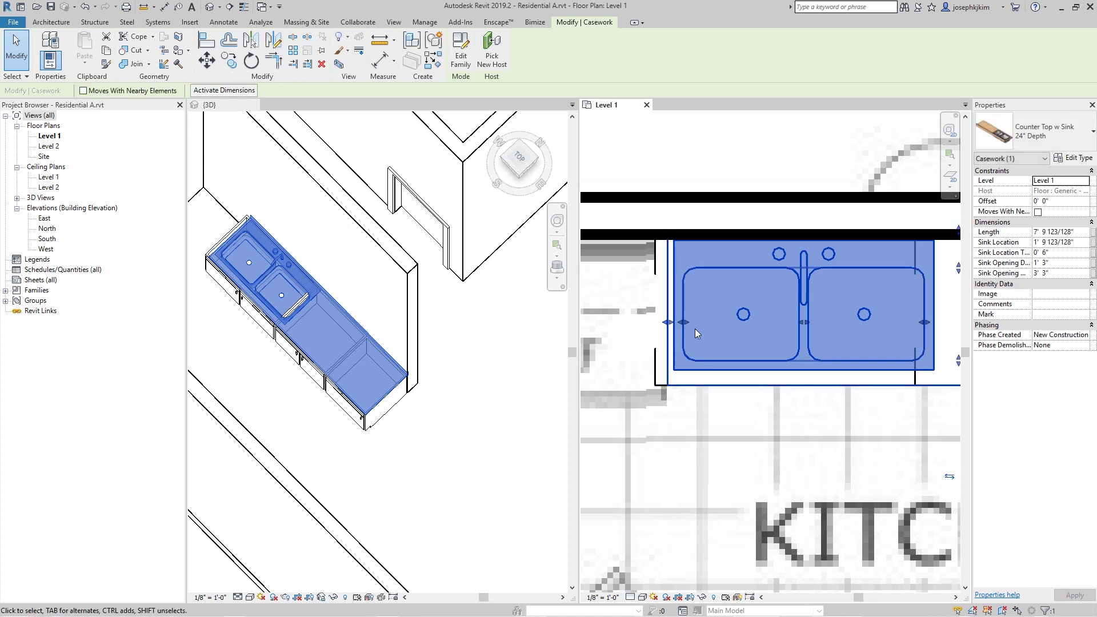
{"action": "left_click_drag", "start_coordinate": [669, 323], "coordinate": [675, 323]}
{"action": "scroll", "coordinate": [726, 334], "scroll_direction": "down", "scroll_amount": 2}
{"action": "key", "text": "Escape"}
Re-select the trimmed counter top to check it, then deselect it without moving it.
{"action": "left_click", "coordinate": [700, 364]}
{"action": "scroll", "coordinate": [684, 370], "scroll_direction": "up", "scroll_amount": 2}
{"action": "key", "text": "m"}
{"action": "key", "text": "v"}
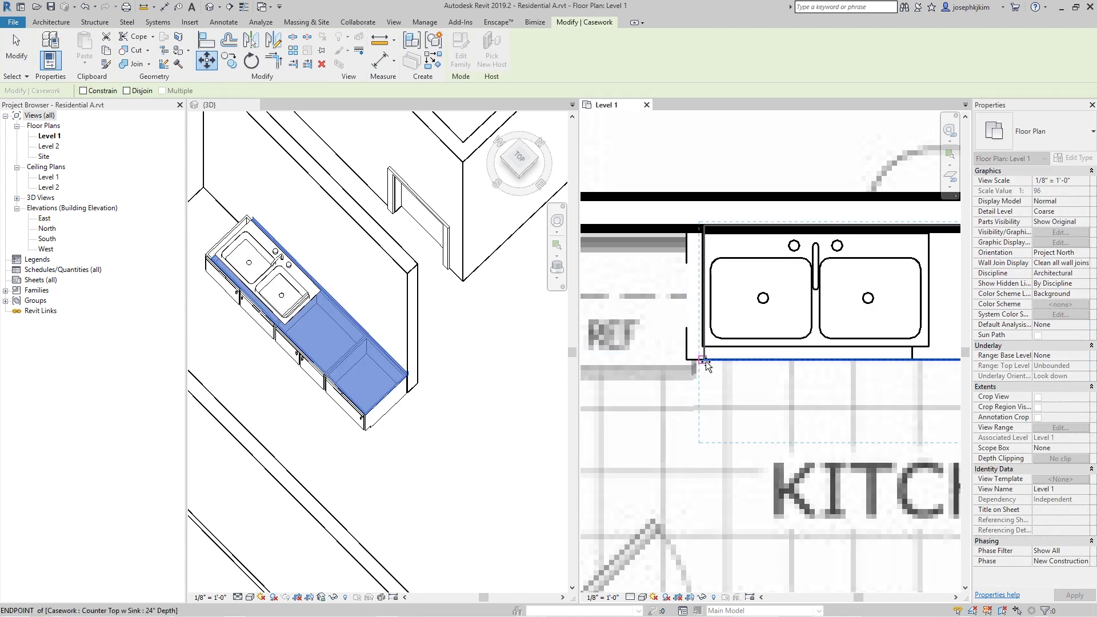
{"action": "key", "text": "Escape"}
{"action": "key", "text": "Escape"}
{"action": "scroll", "coordinate": [743, 366], "scroll_direction": "down", "scroll_amount": 4}
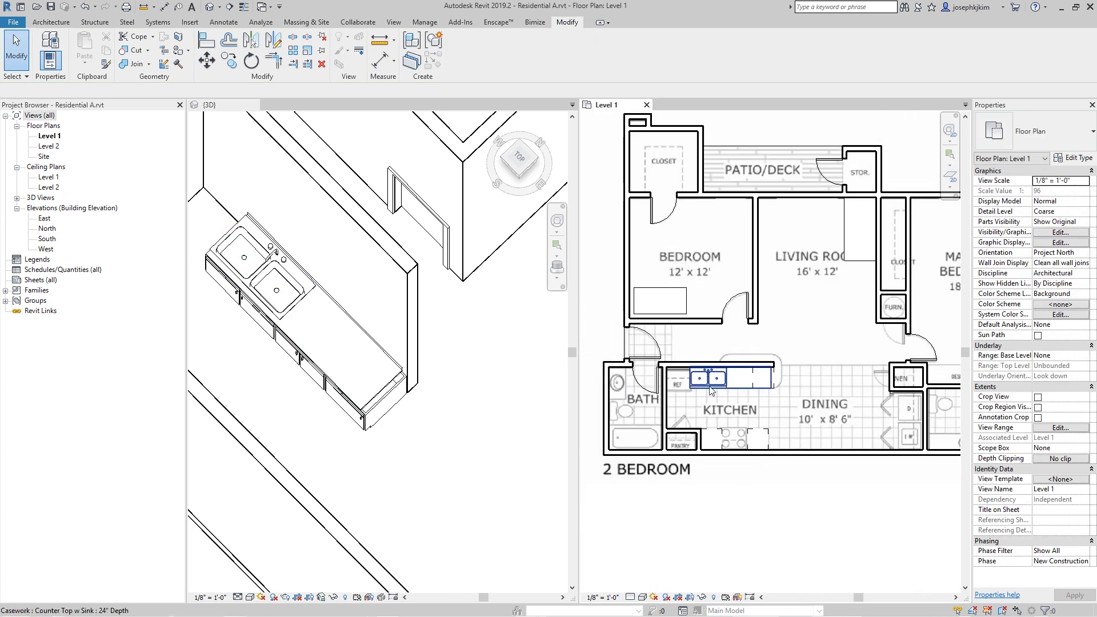
{"action": "scroll", "coordinate": [784, 382], "scroll_direction": "up", "scroll_amount": 3}
{"action": "left_click", "coordinate": [784, 382]}
{"action": "scroll", "coordinate": [789, 382], "scroll_direction": "up", "scroll_amount": 2}
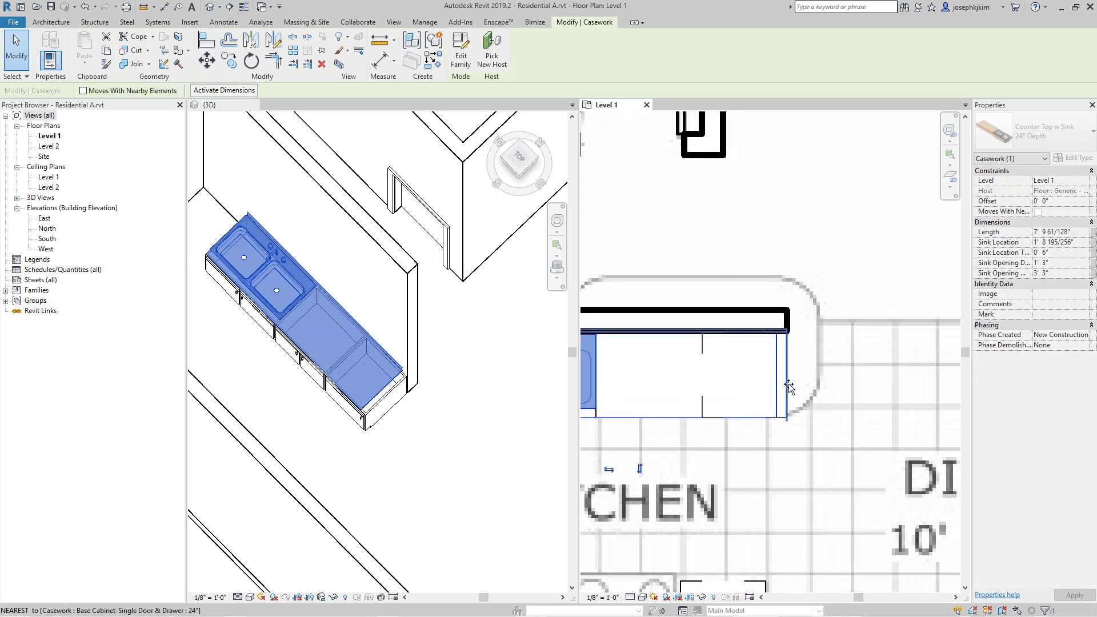
{"action": "scroll", "coordinate": [797, 382], "scroll_direction": "down", "scroll_amount": 4}
{"action": "key", "text": "Escape"}
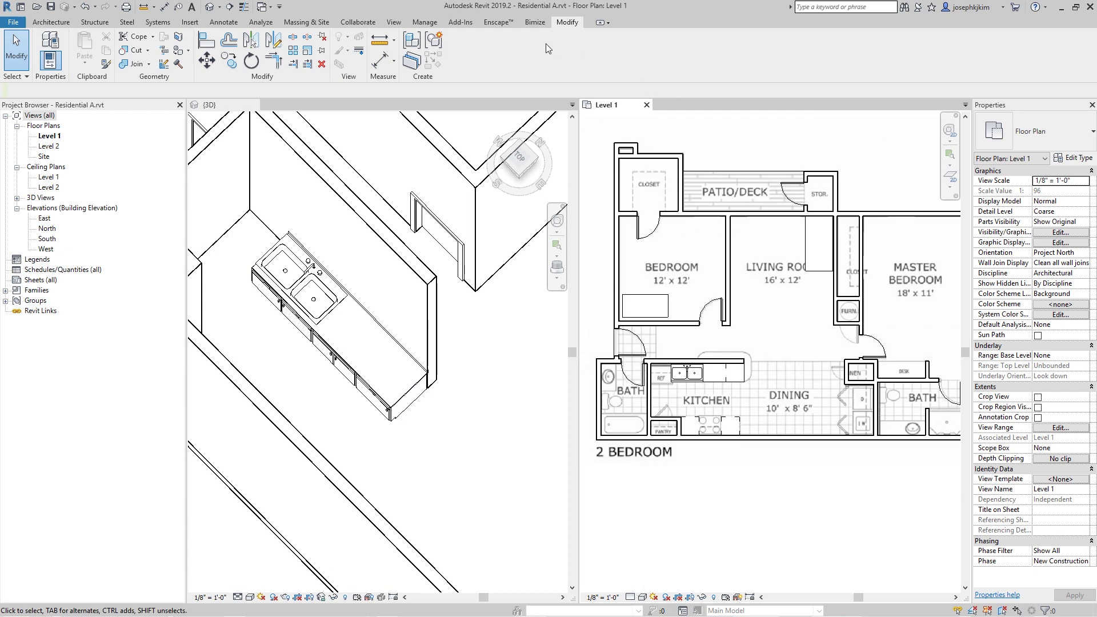
Launch the Enscape real-time preview with {3D} as the active document.
{"action": "left_click", "coordinate": [499, 23]}
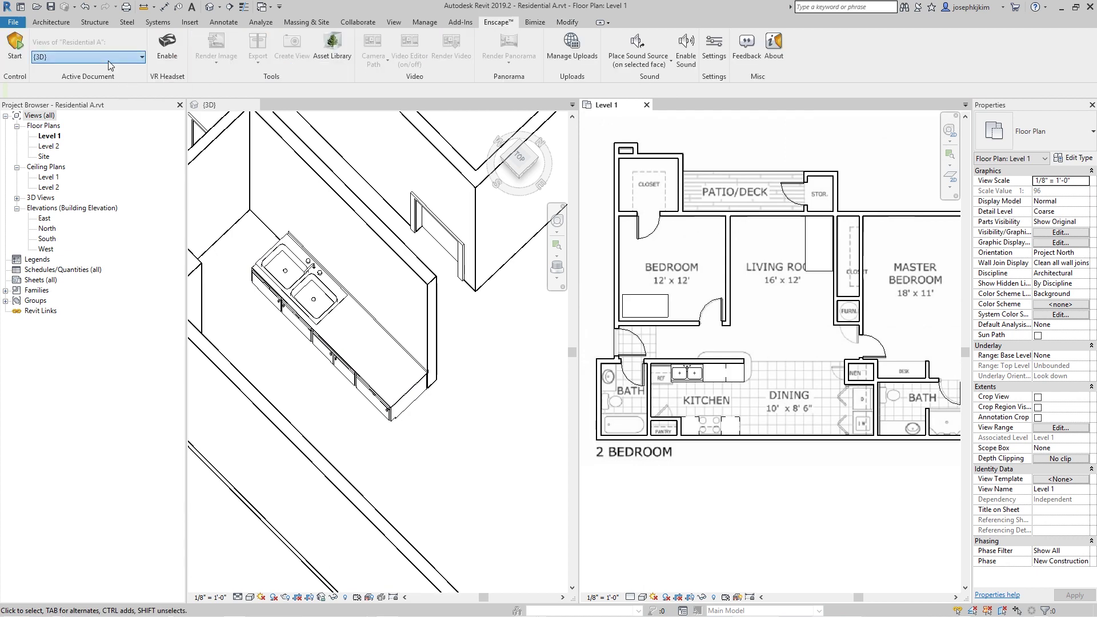
{"action": "left_click", "coordinate": [85, 57]}
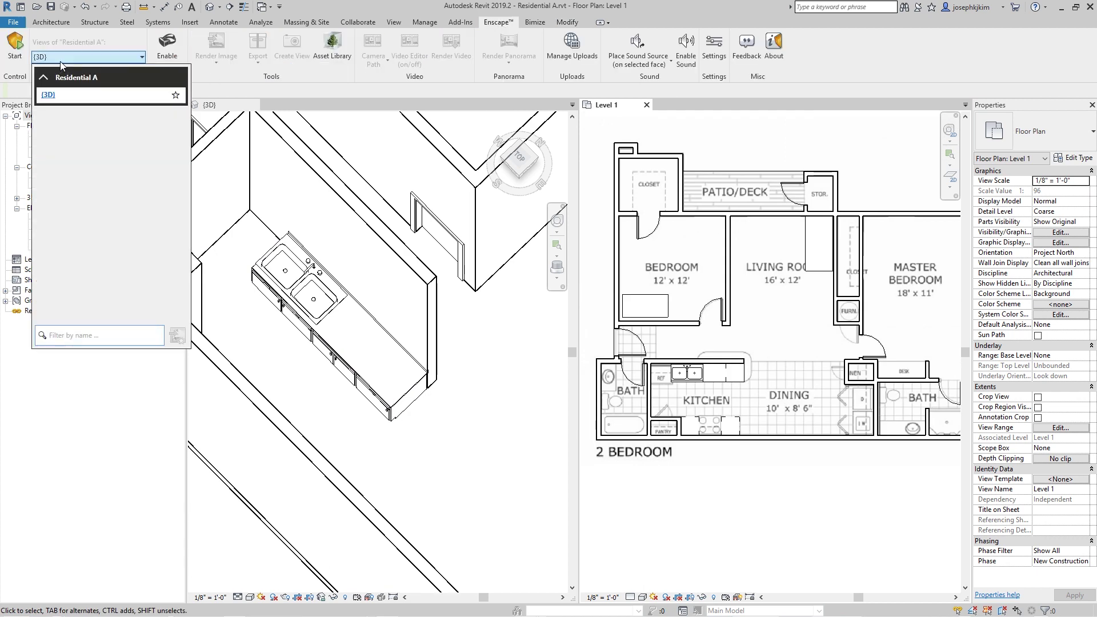
{"action": "left_click", "coordinate": [61, 62]}
{"action": "left_click", "coordinate": [16, 45]}
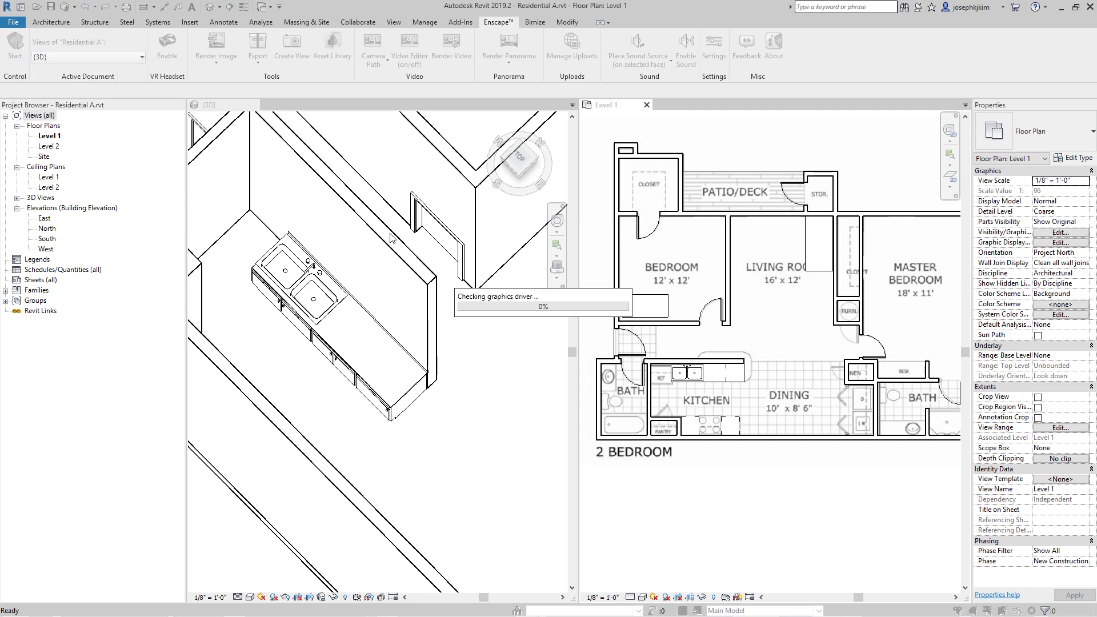
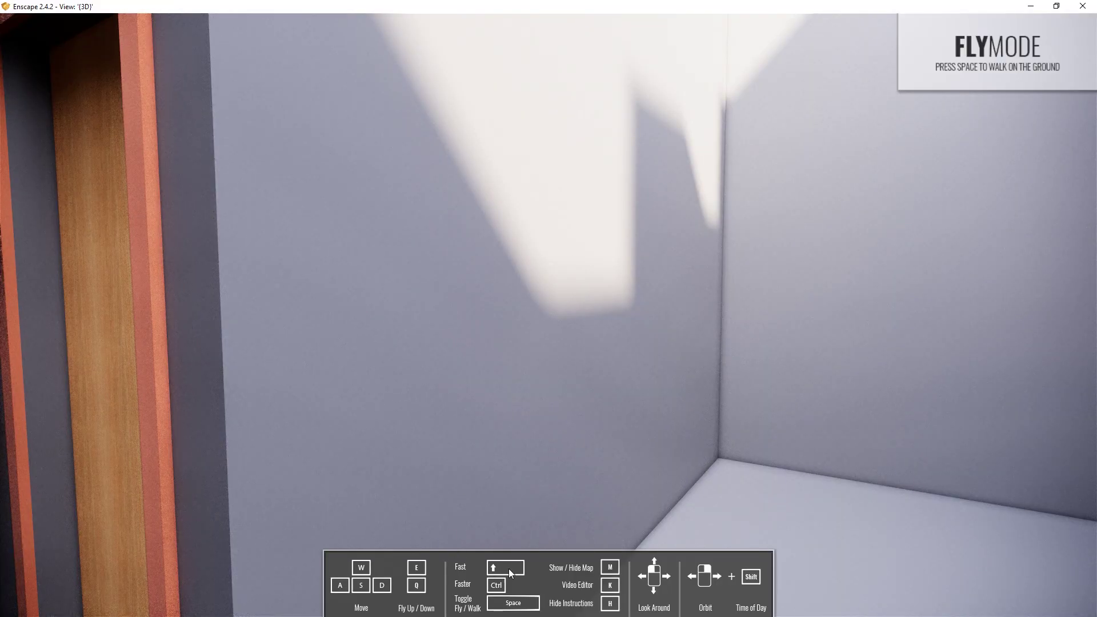
Hide Enscape's instructions, walk past the kitchen cabinets and sink, and dock the render on the right half.
{"action": "key", "text": "h"}
{"action": "key", "text": "h"}
{"action": "key", "text": "h"}
{"action": "left_click_drag", "start_coordinate": [526, 417], "coordinate": [915, 423]}
{"action": "key", "text": "a"}
{"action": "key", "text": "d"}
{"action": "left_click_drag", "start_coordinate": [355, 578], "coordinate": [394, 454]}
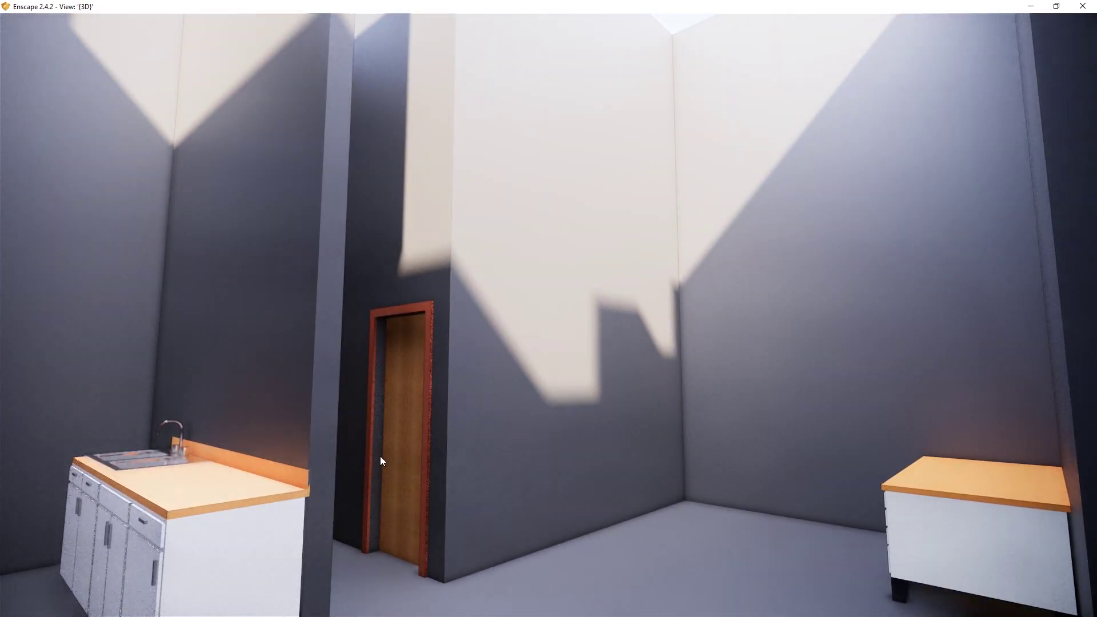
{"action": "left_click_drag", "start_coordinate": [576, 347], "coordinate": [570, 376]}
{"action": "left_click_drag", "start_coordinate": [562, 6], "coordinate": [1096, 166]}
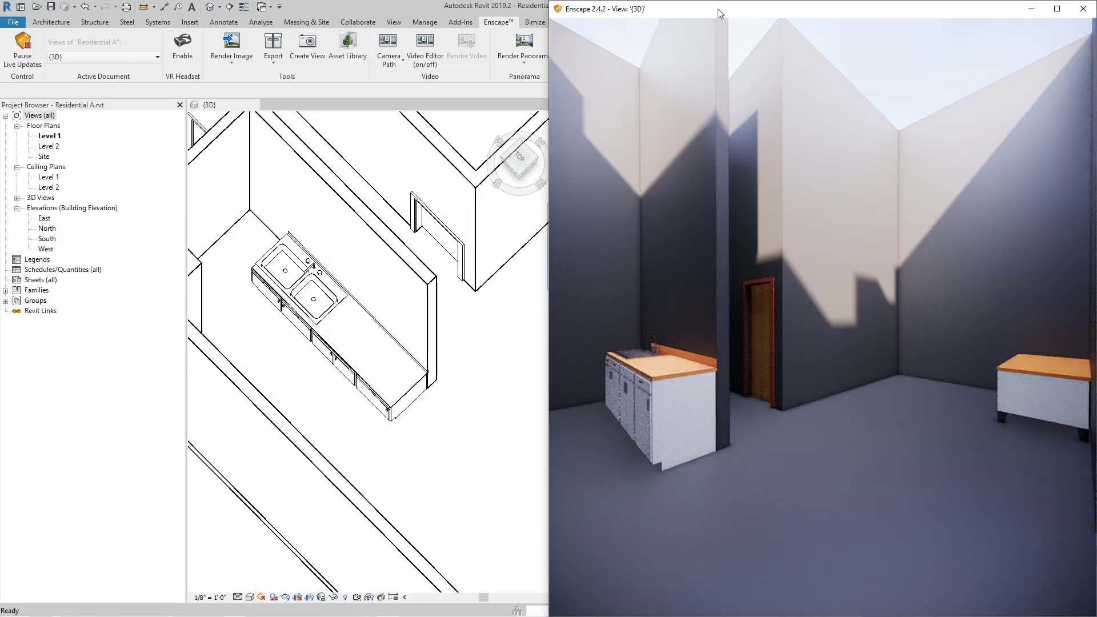
Shrink Enscape to a screen quarter and turn on Ceilings in the 3D view's Visibility/Graphics (VG).
{"action": "left_click_drag", "start_coordinate": [781, 14], "coordinate": [1082, 579]}
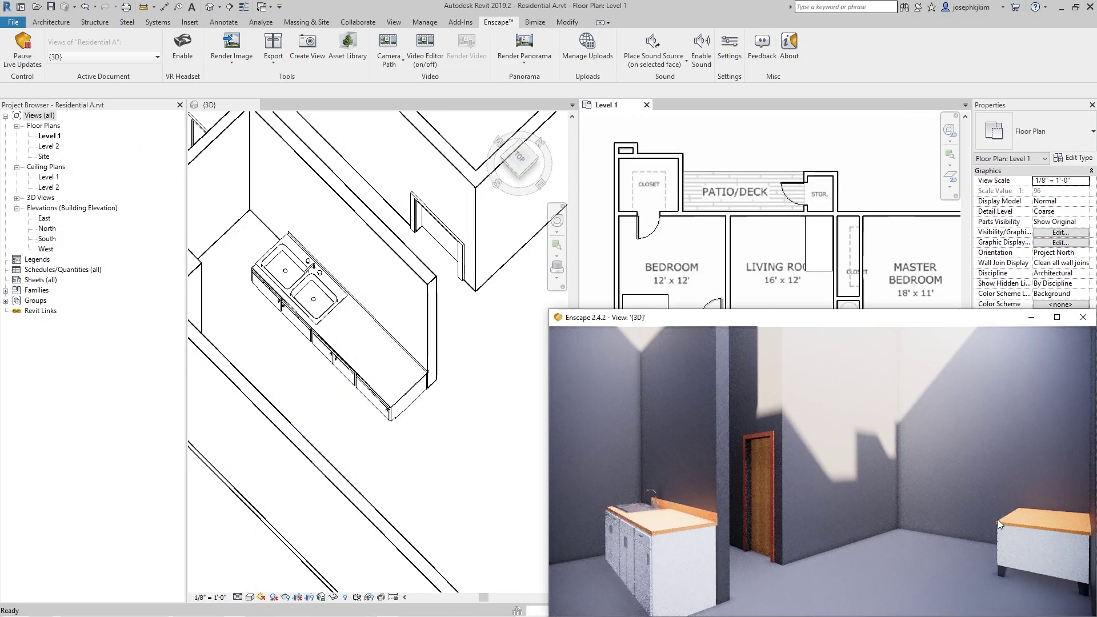
{"action": "left_click", "coordinate": [351, 290]}
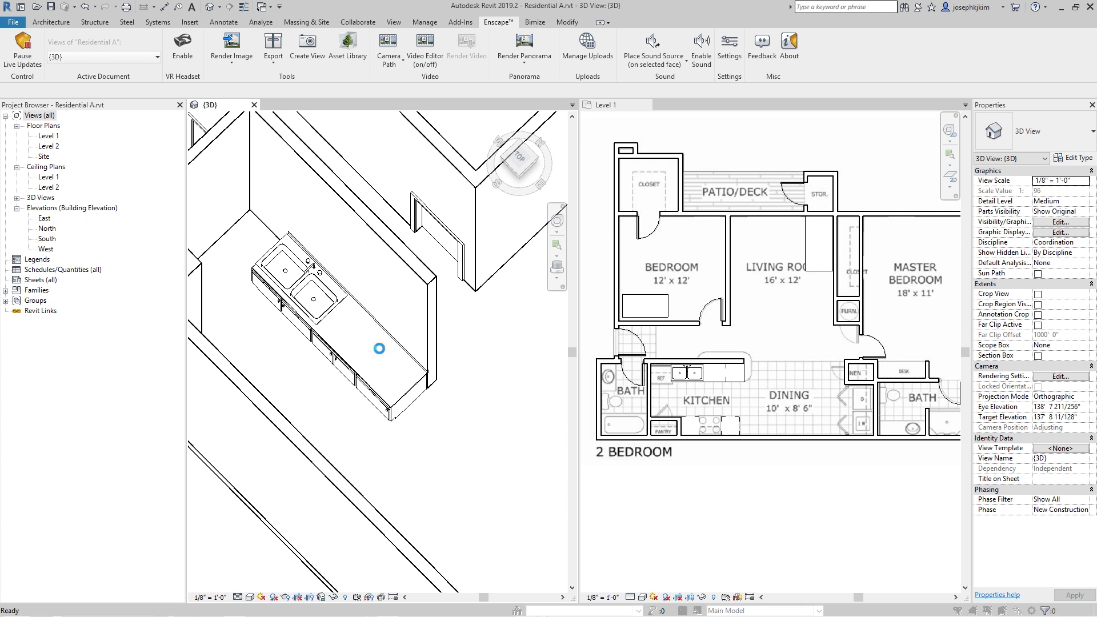
{"action": "key", "text": "v"}
{"action": "key", "text": "g"}
{"action": "left_click", "coordinate": [358, 283]}
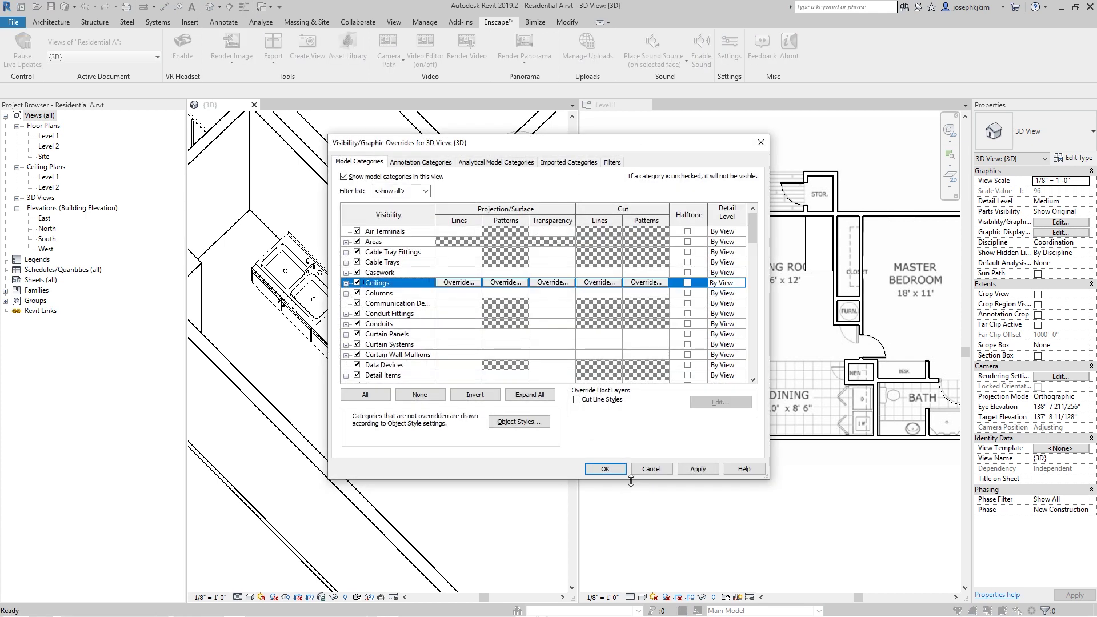
{"action": "left_click", "coordinate": [602, 469]}
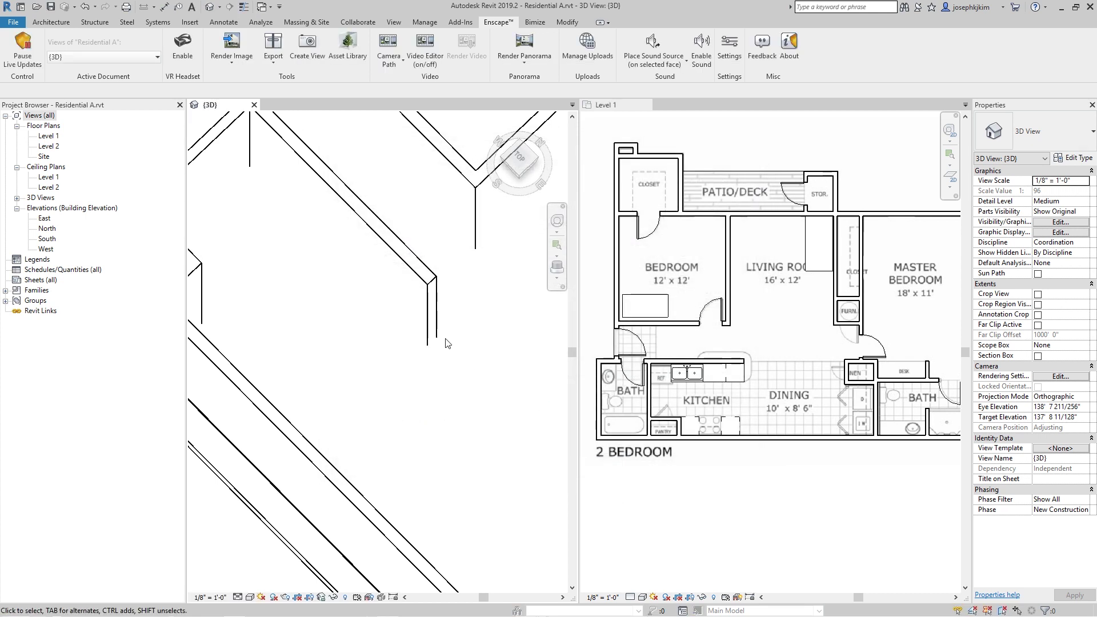
Walk toward the desk in Enscape to check the ceiling, then return to Revit.
{"action": "key", "text": "alt+Tab"}
{"action": "left_click_drag", "start_coordinate": [743, 452], "coordinate": [897, 456]}
{"action": "key", "text": "w"}
{"action": "key", "text": "s"}
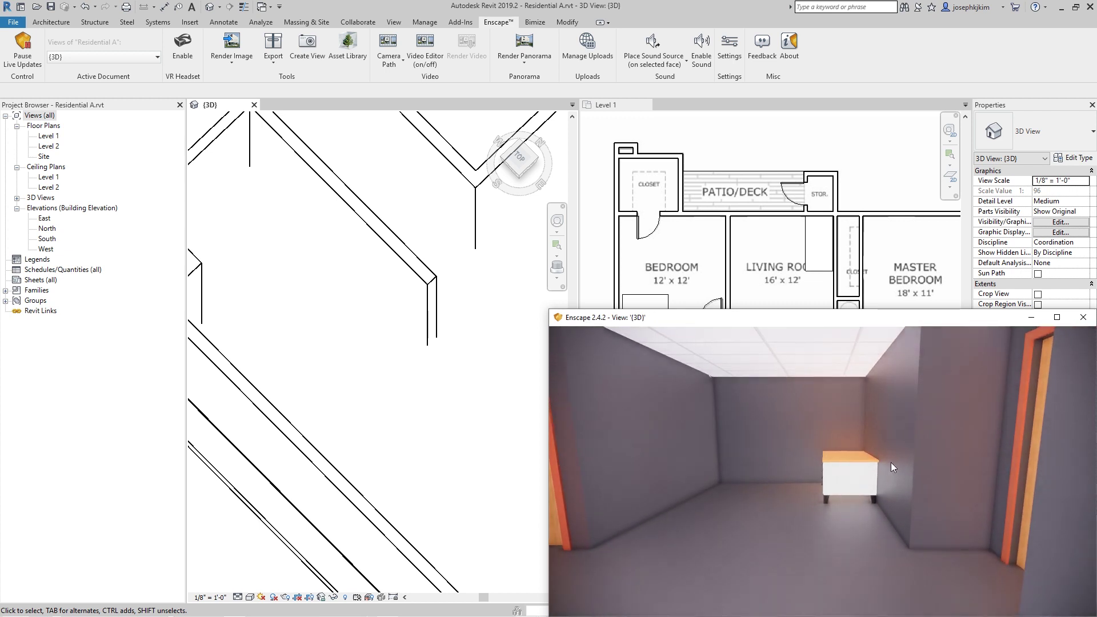
{"action": "left_click", "coordinate": [371, 223]}
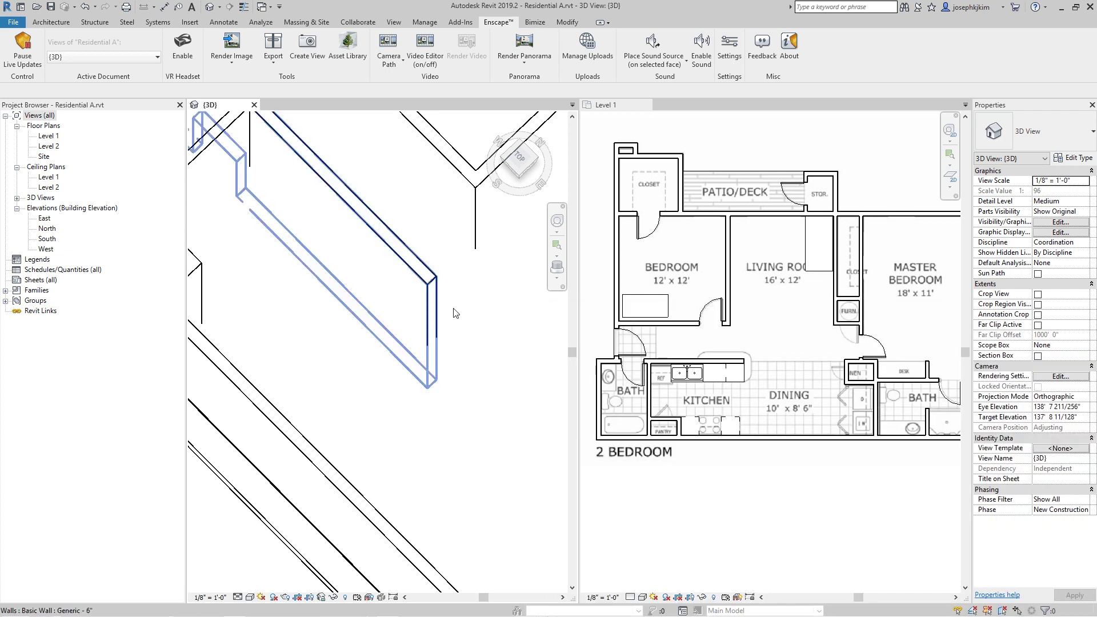
{"action": "scroll", "coordinate": [372, 318], "scroll_direction": "down", "scroll_amount": 5}
{"action": "scroll", "coordinate": [400, 343], "scroll_direction": "up", "scroll_amount": 1}
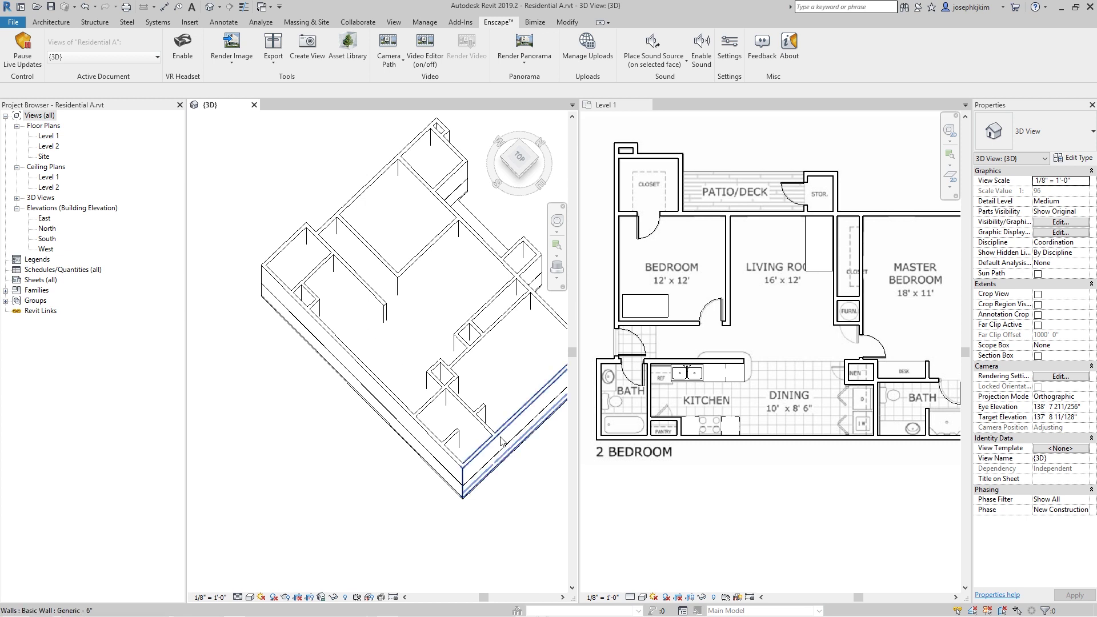
Switch the Level 1 ceiling from 2' x 4' ACT System to Basic Ceiling: Generic and check it in Enscape.
{"action": "left_click", "coordinate": [483, 447]}
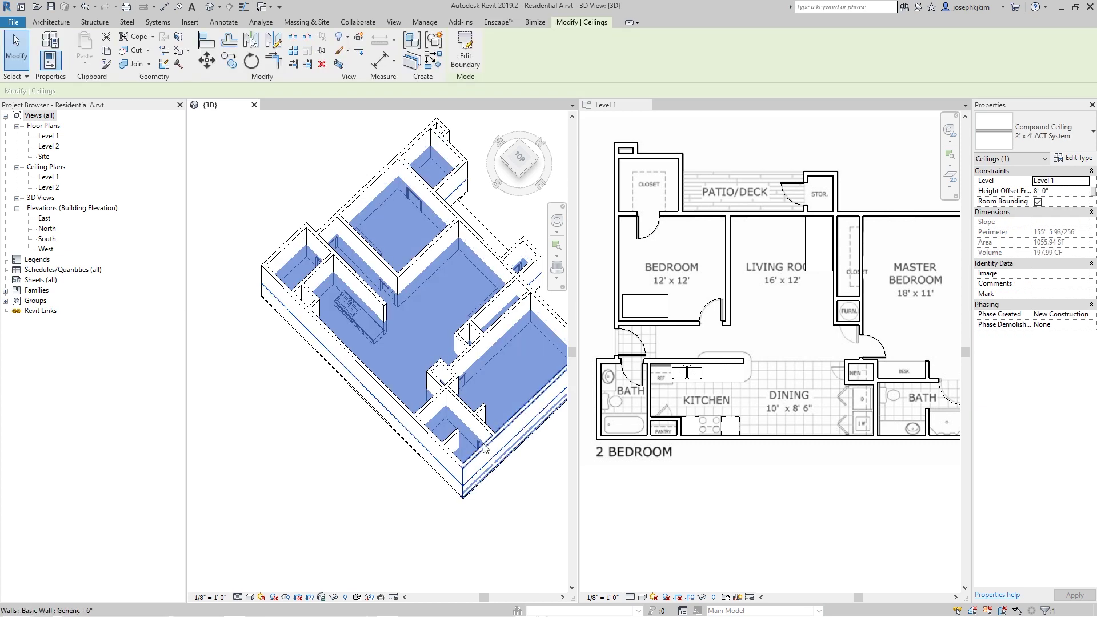
{"action": "left_click", "coordinate": [1041, 149]}
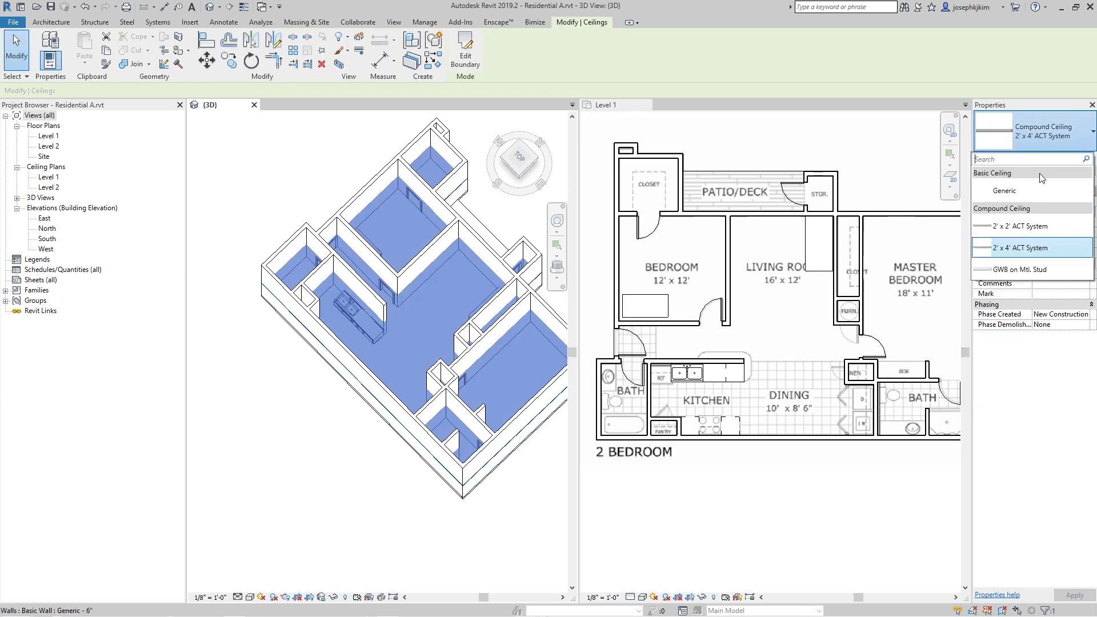
{"action": "left_click", "coordinate": [1038, 187]}
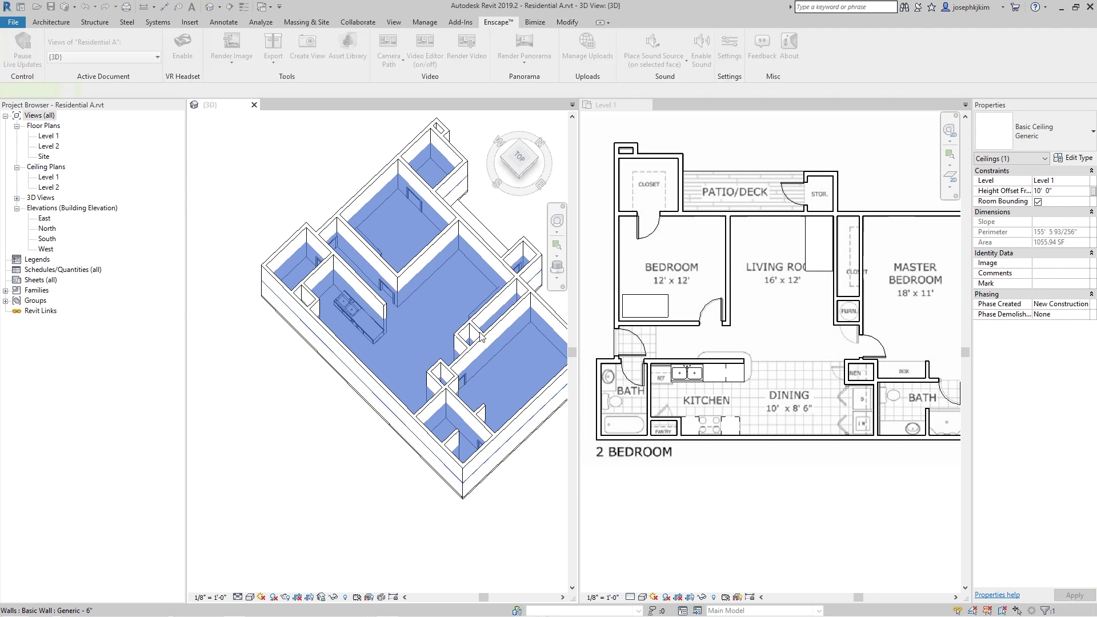
{"action": "key", "text": "alt+Tab"}
{"action": "left_click_drag", "start_coordinate": [897, 459], "coordinate": [972, 472]}
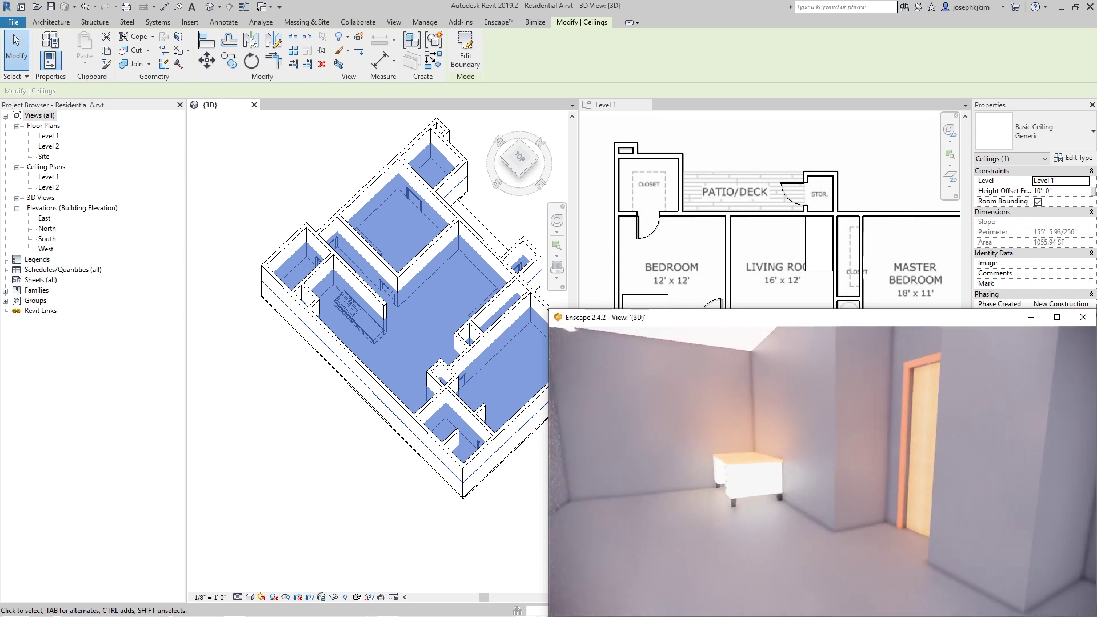
{"action": "left_click", "coordinate": [399, 264]}
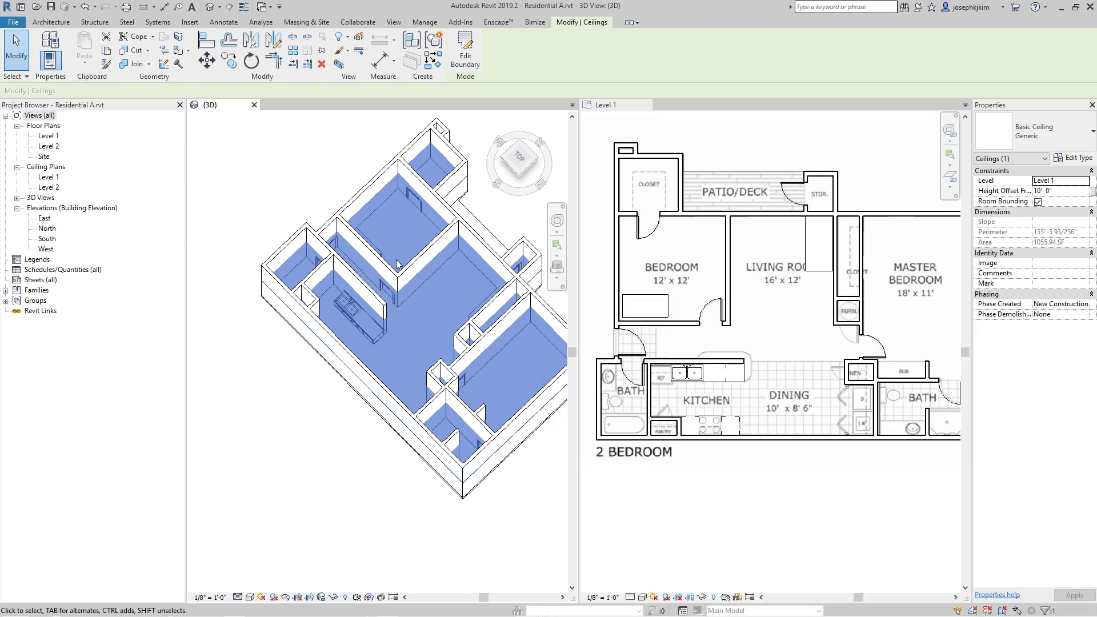
Select all Generic - 6" walls in the project and change them to Generic - 4" Brick.
{"action": "left_click", "coordinate": [429, 258]}
{"action": "right_click", "coordinate": [429, 258]}
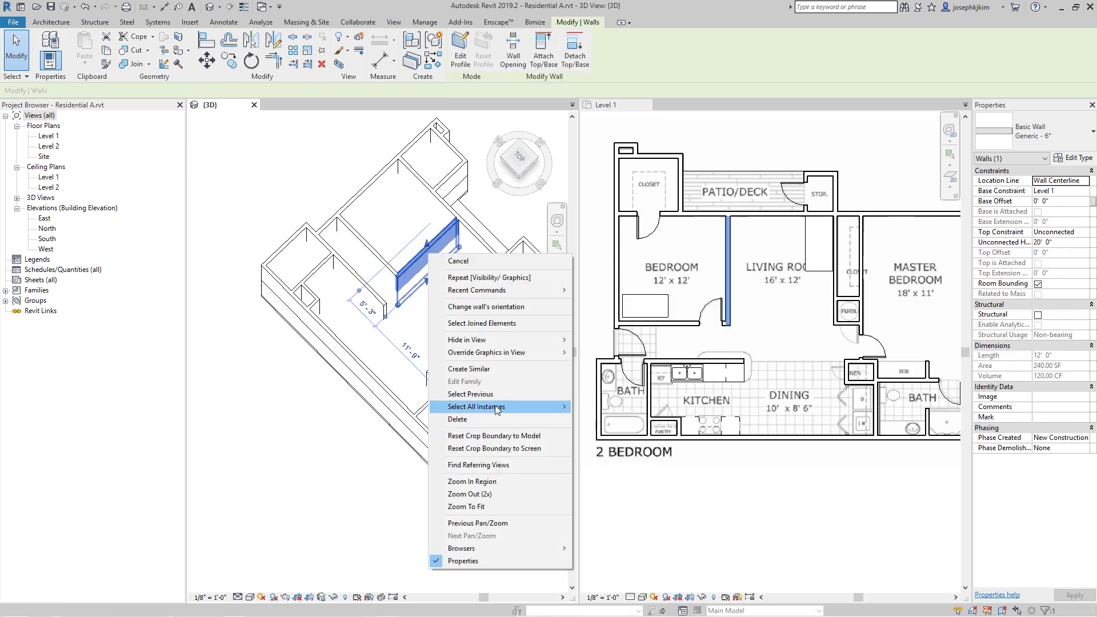
{"action": "mouse_move", "coordinate": [497, 408]}
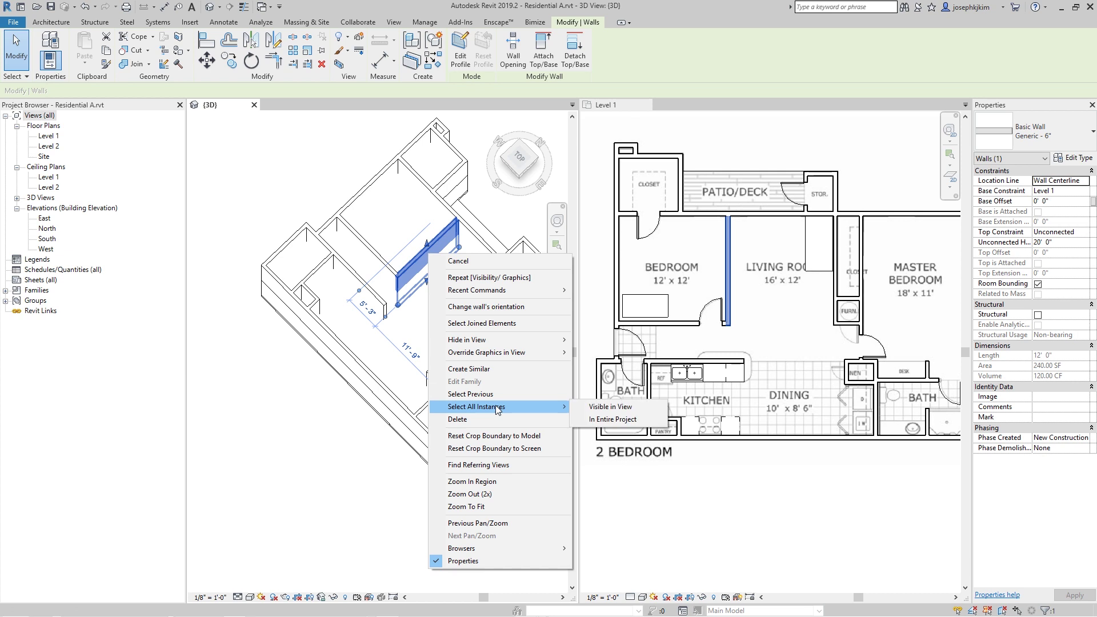
{"action": "left_click", "coordinate": [622, 421]}
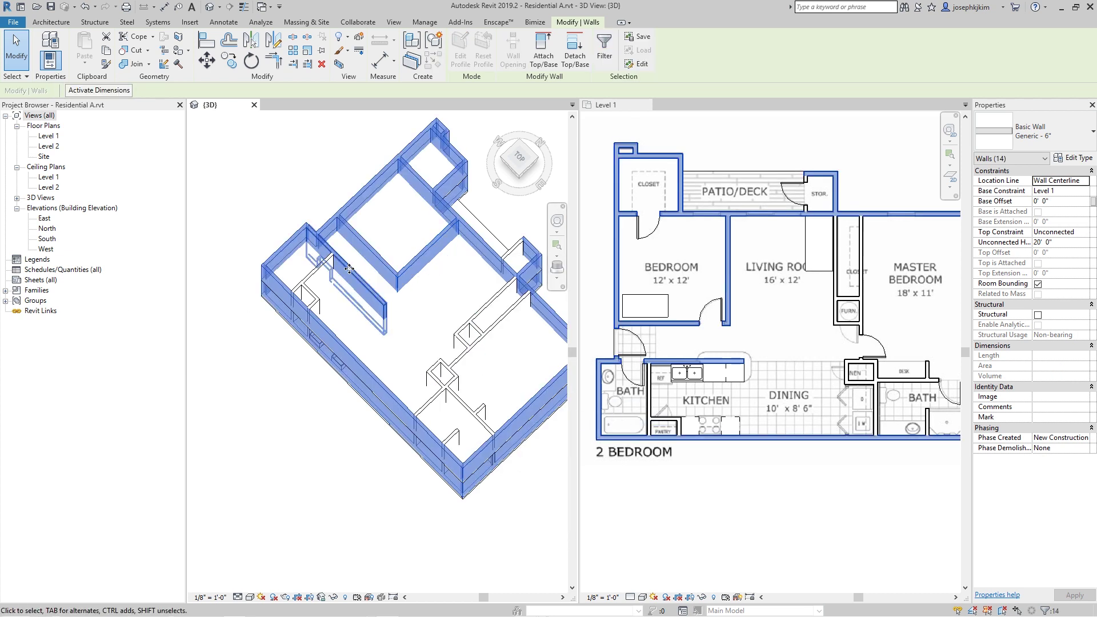
{"action": "left_click", "coordinate": [1057, 135]}
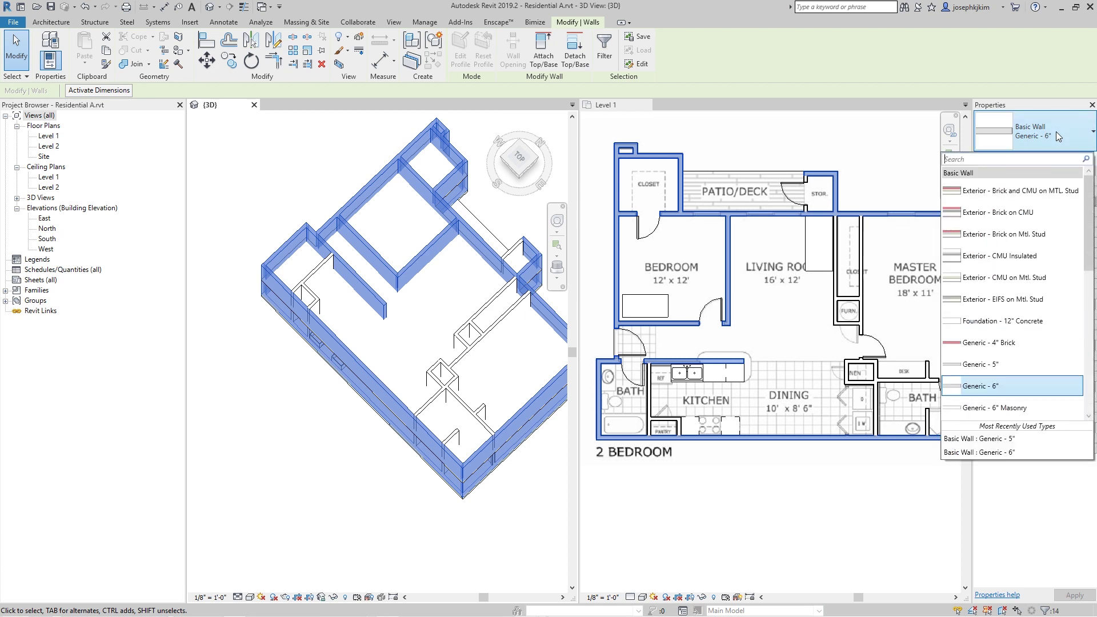
{"action": "left_click", "coordinate": [1020, 343]}
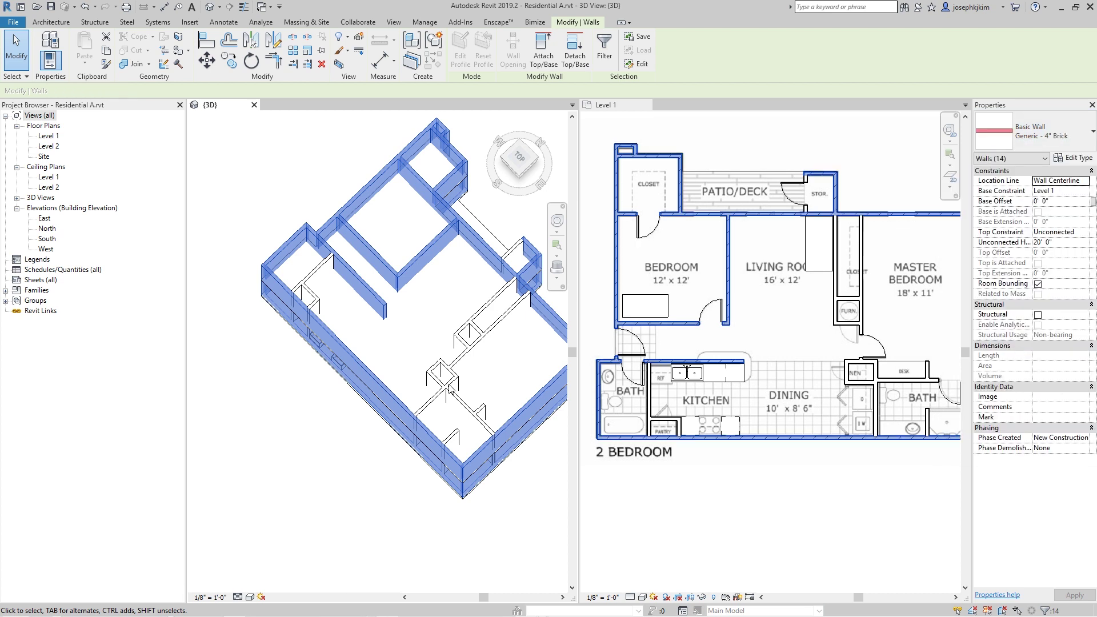
Select all Generic - 5" walls in the project and open their type properties.
{"action": "left_click", "coordinate": [487, 312]}
{"action": "right_click", "coordinate": [489, 309]}
{"action": "mouse_move", "coordinate": [501, 433]}
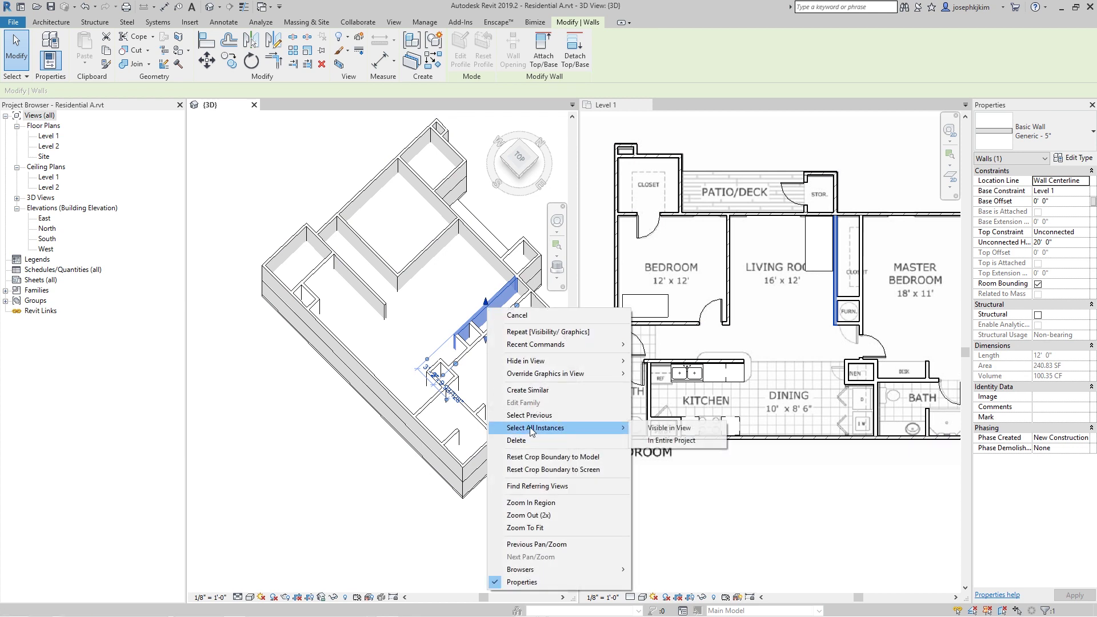
{"action": "left_click", "coordinate": [685, 442]}
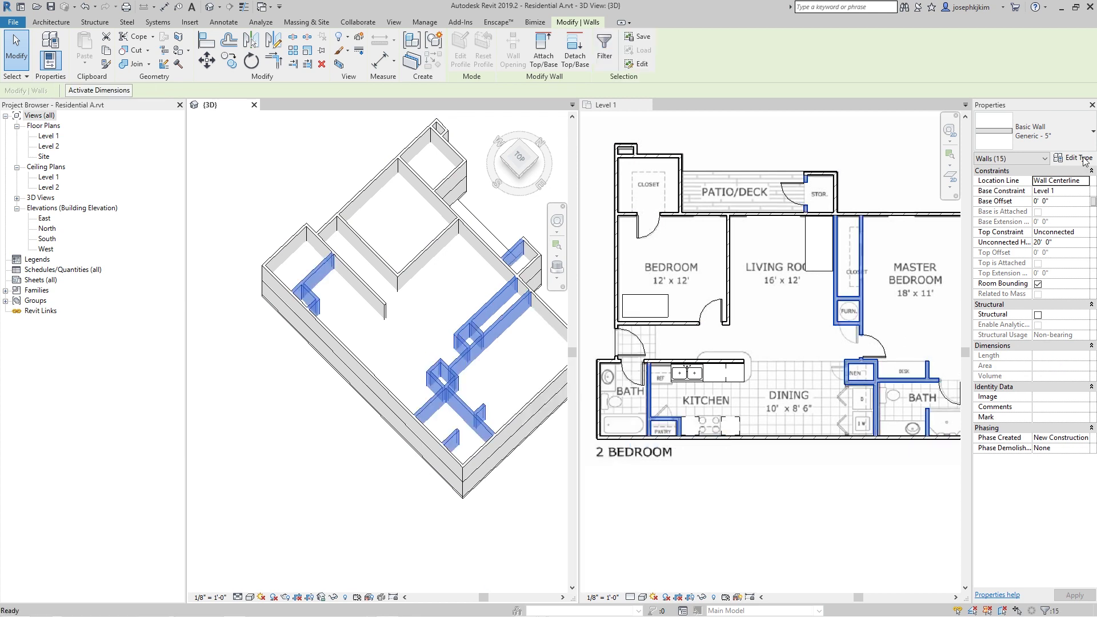
{"action": "left_click", "coordinate": [1074, 157]}
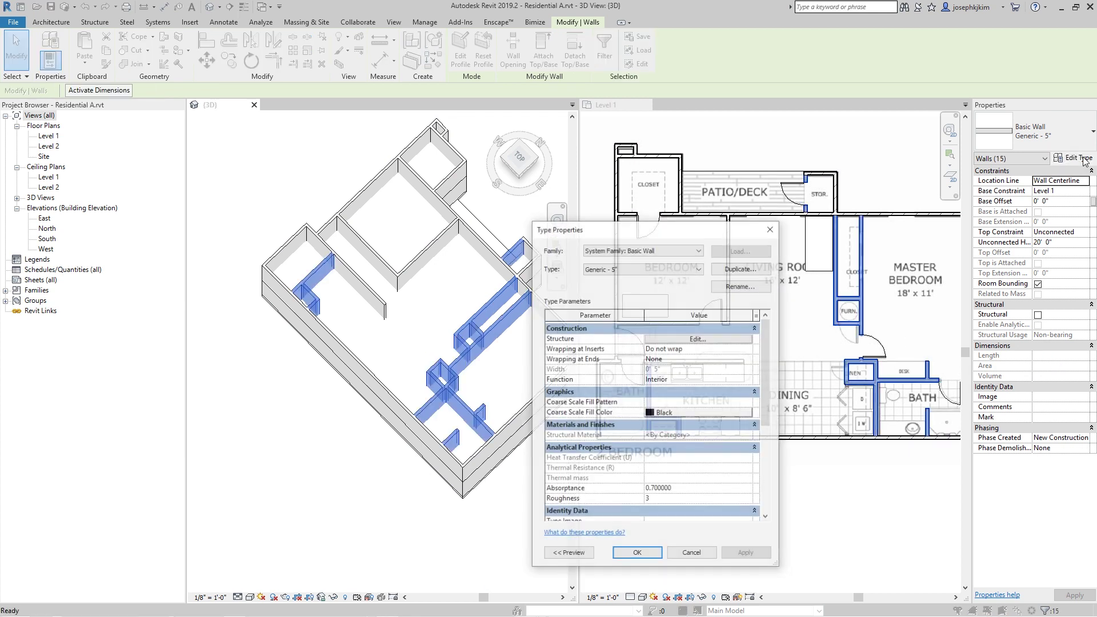
Create a new material from Default for the Generic - 5" wall's structure layer.
{"action": "left_click", "coordinate": [702, 341]}
{"action": "left_click", "coordinate": [636, 363]}
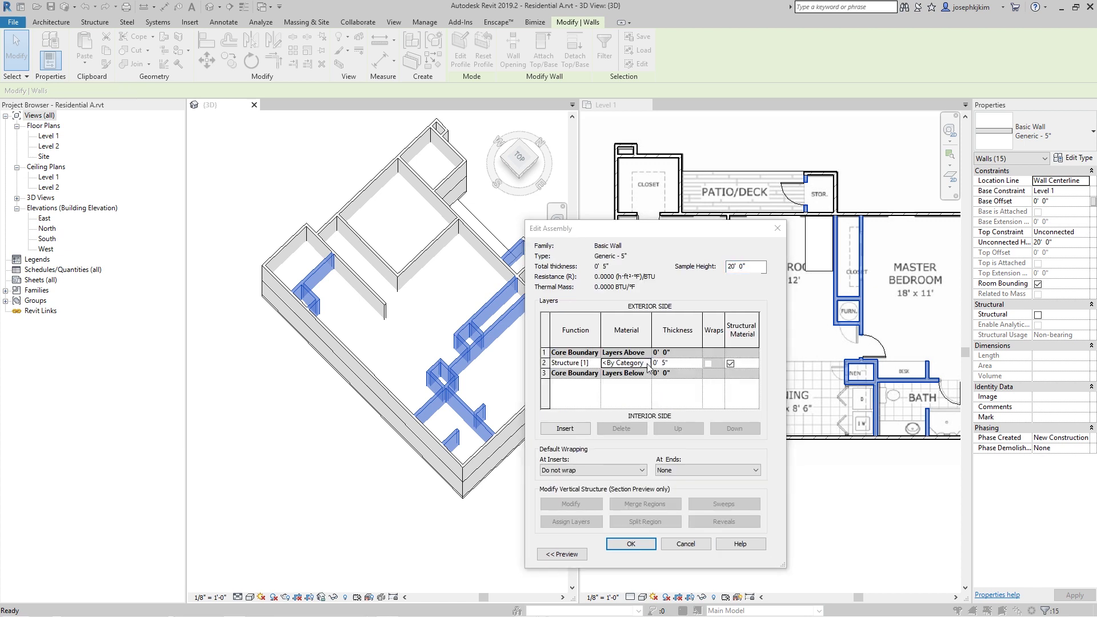
{"action": "left_click", "coordinate": [647, 363]}
{"action": "scroll", "coordinate": [478, 382], "scroll_direction": "down", "scroll_amount": 7}
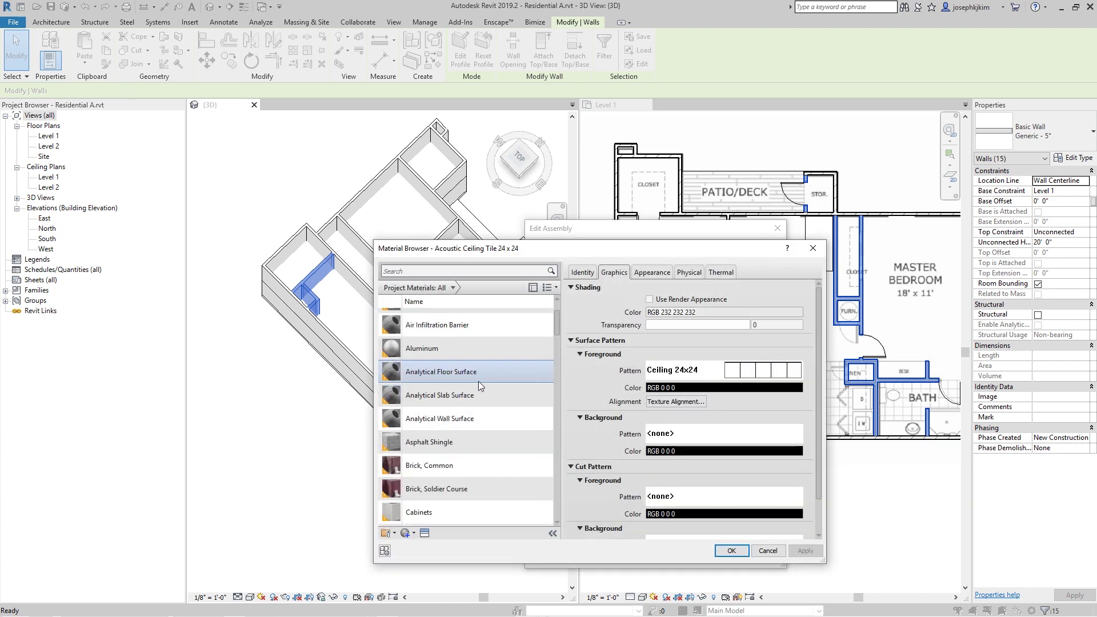
{"action": "scroll", "coordinate": [480, 383], "scroll_direction": "down", "scroll_amount": 5}
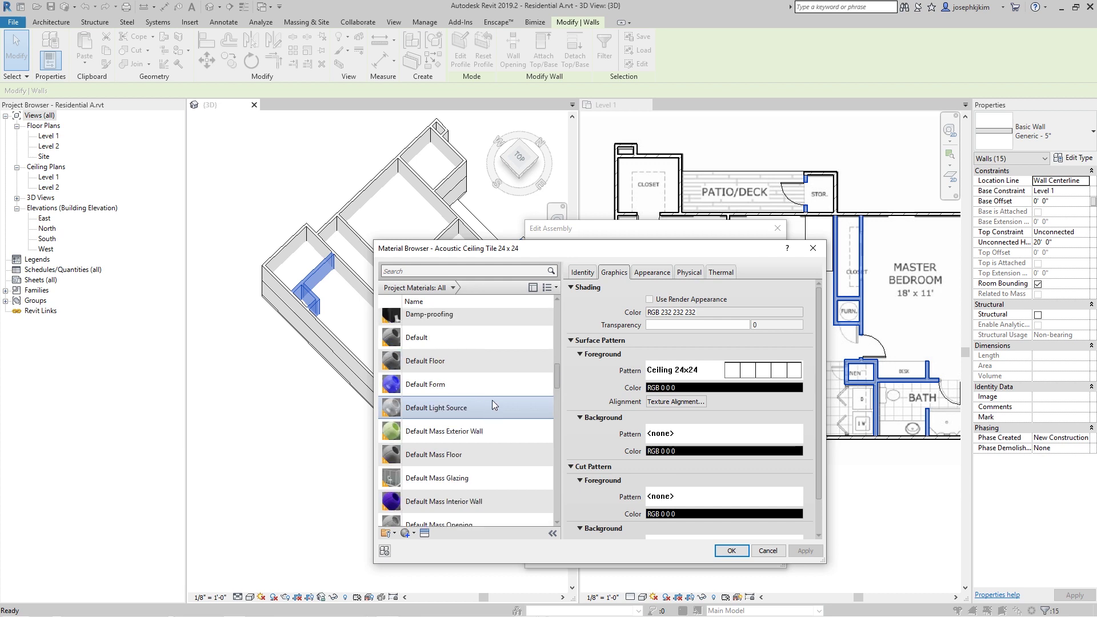
{"action": "left_click", "coordinate": [481, 342]}
{"action": "left_click", "coordinate": [558, 523]}
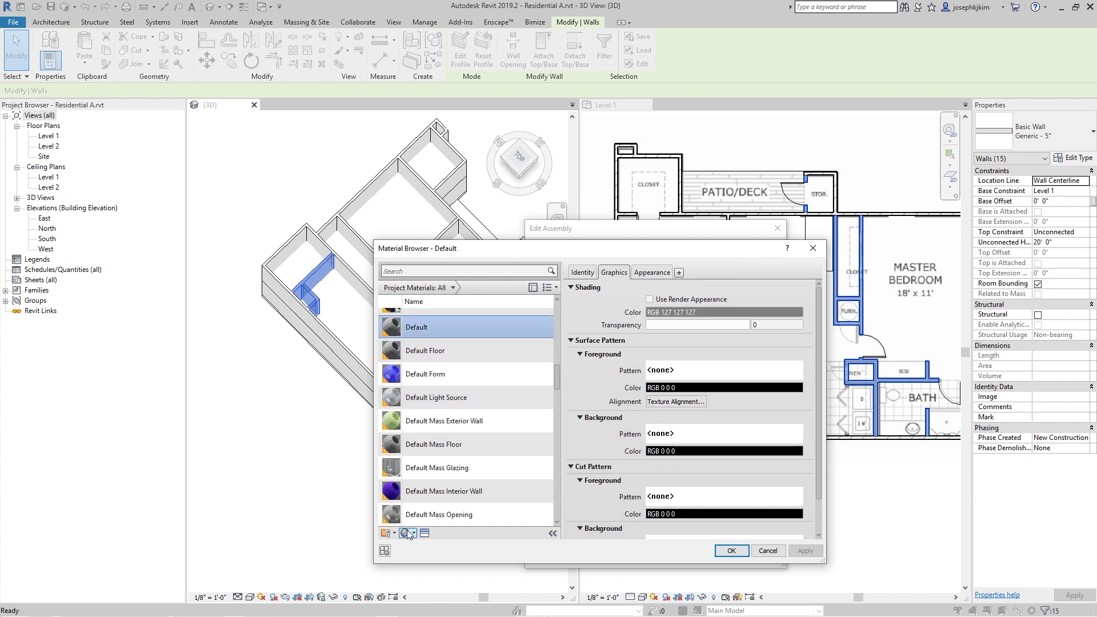
{"action": "left_click", "coordinate": [408, 534]}
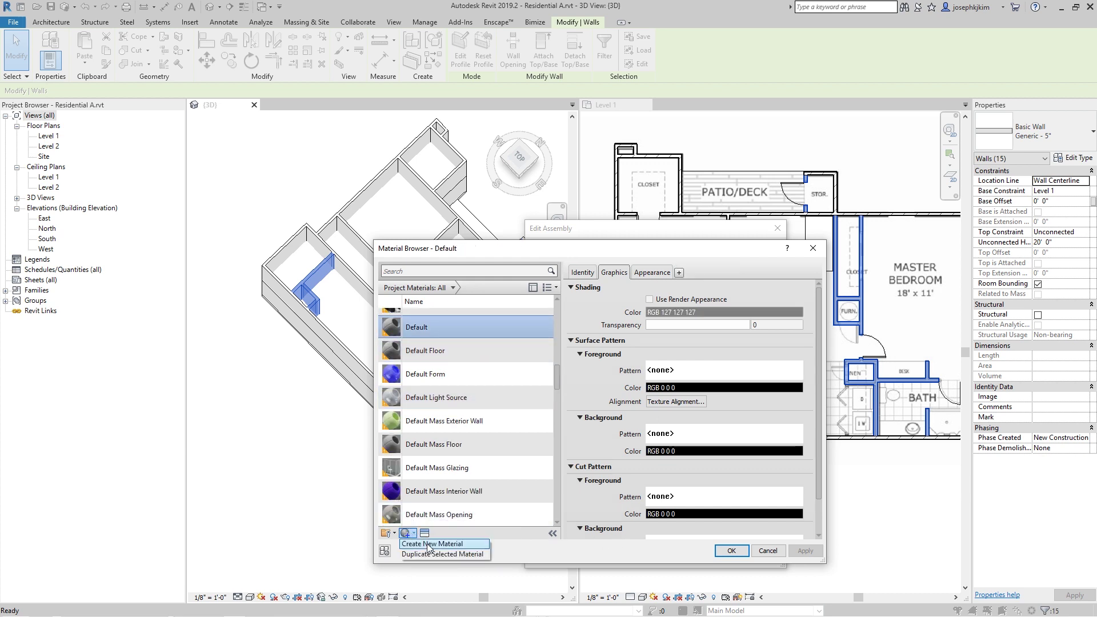
{"action": "left_click", "coordinate": [432, 544]}
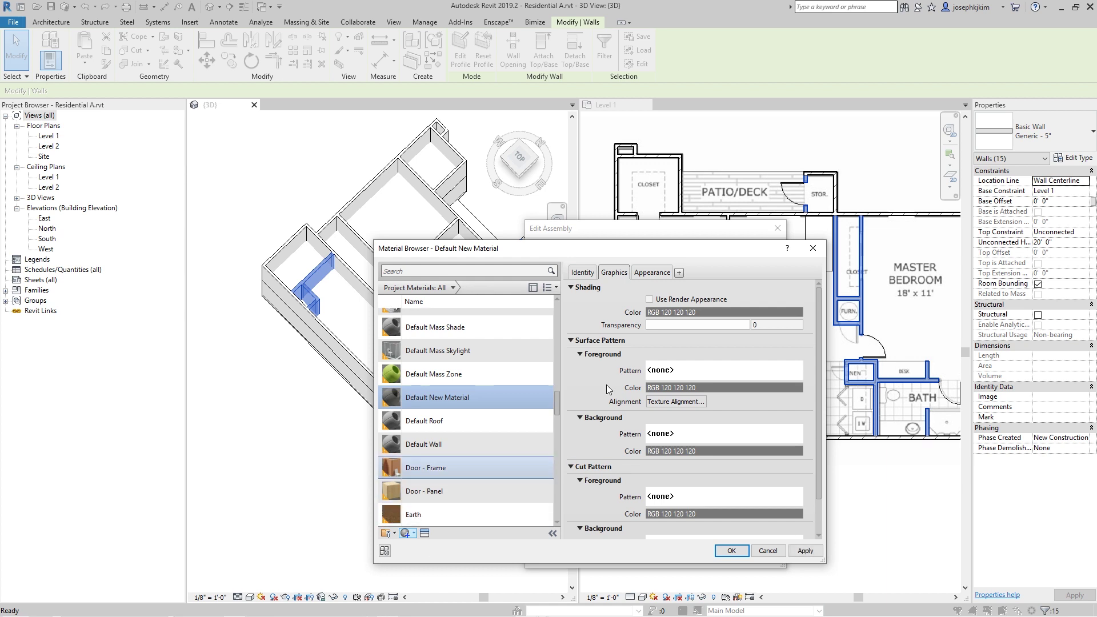
Lighten the new material's shading and appearance colours to near-white and apply it to the wall type.
{"action": "left_click", "coordinate": [699, 311]}
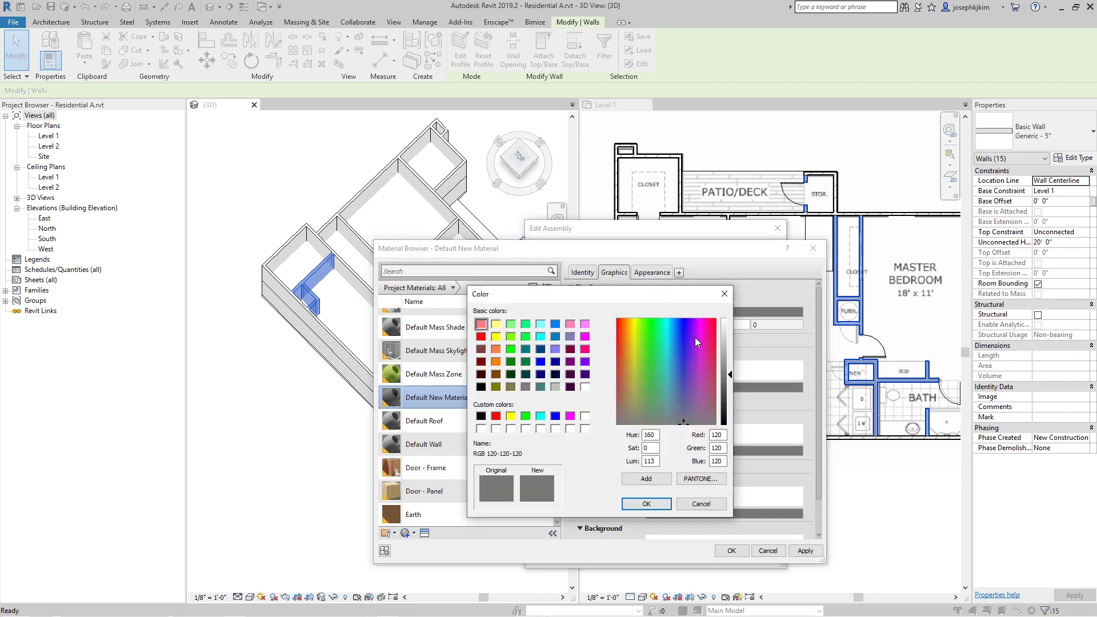
{"action": "left_click_drag", "start_coordinate": [725, 369], "coordinate": [729, 337]}
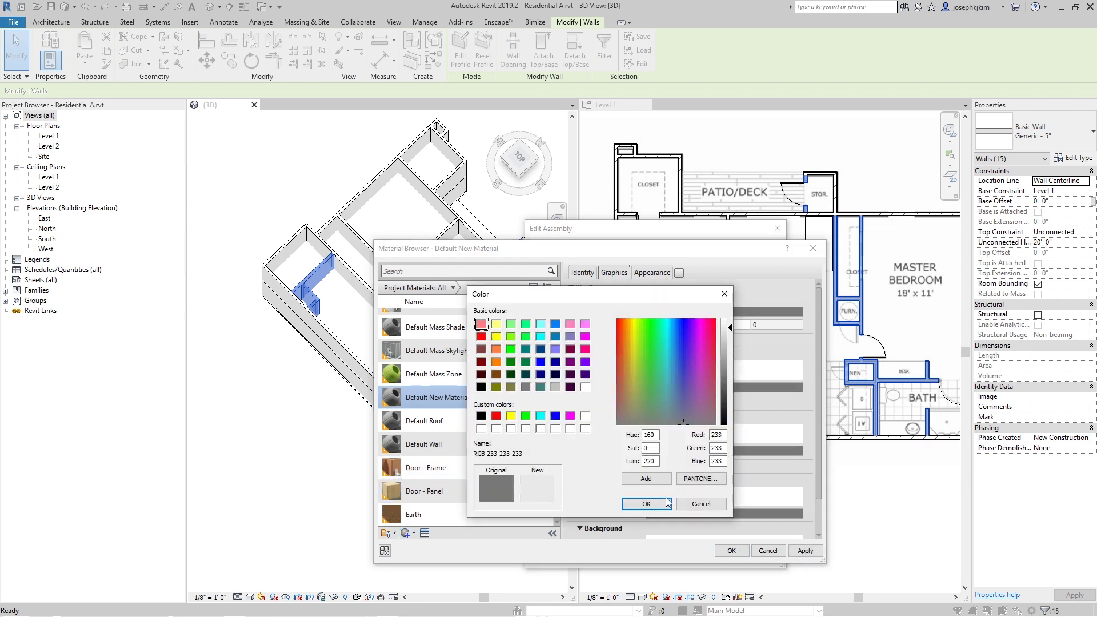
{"action": "left_click", "coordinate": [668, 503]}
{"action": "left_click", "coordinate": [653, 273]}
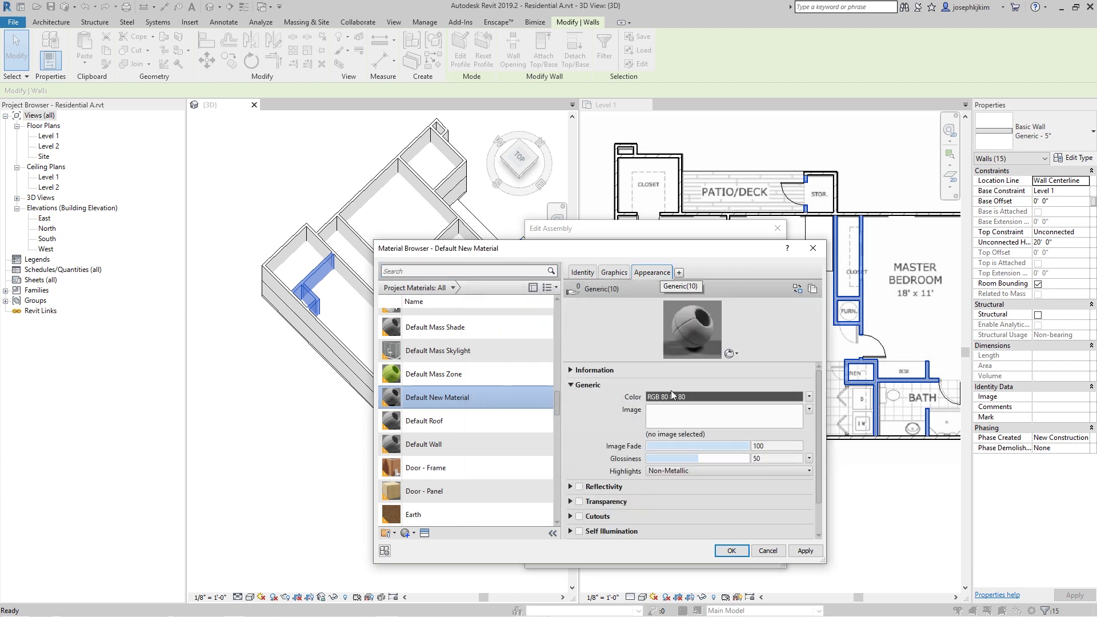
{"action": "left_click", "coordinate": [722, 397]}
{"action": "left_click", "coordinate": [723, 336]}
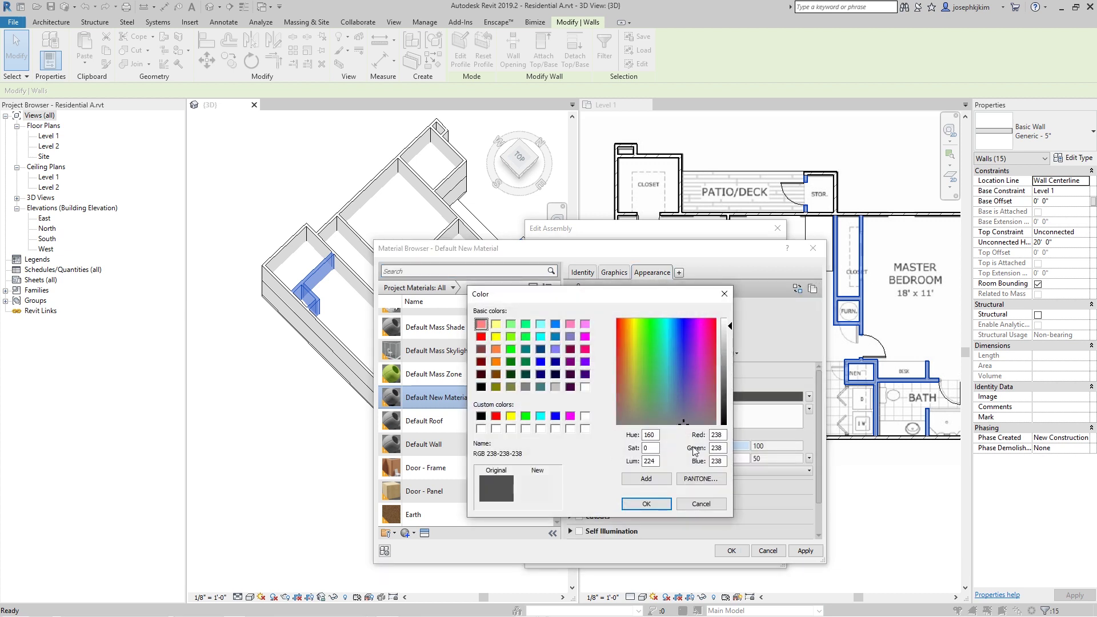
{"action": "left_click", "coordinate": [646, 504]}
{"action": "left_click", "coordinate": [731, 551]}
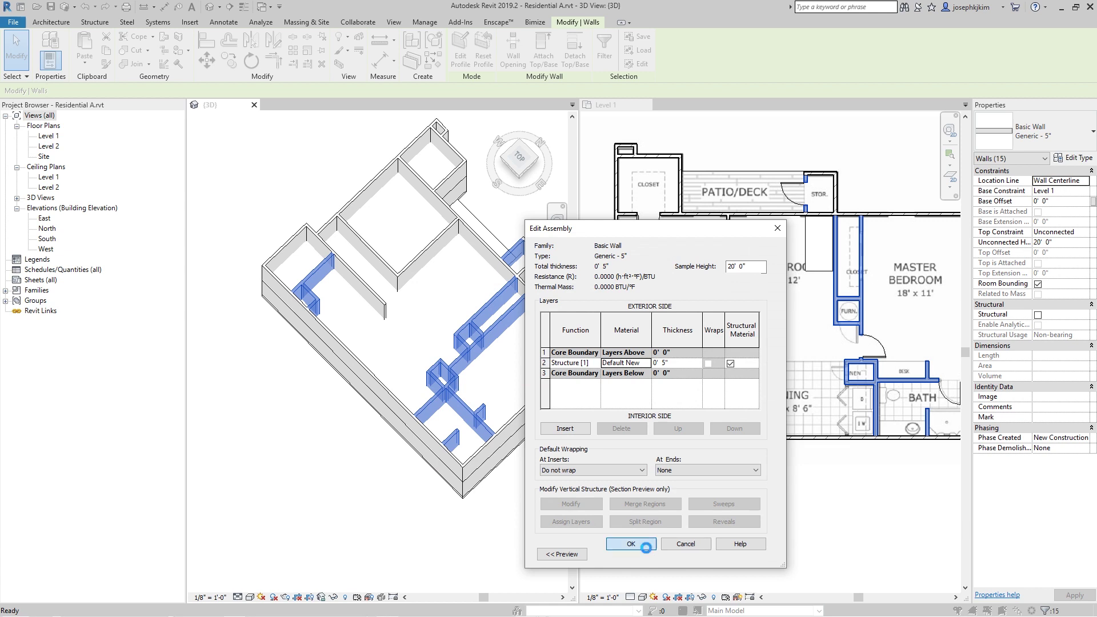
{"action": "left_click", "coordinate": [647, 548]}
{"action": "left_click", "coordinate": [637, 555]}
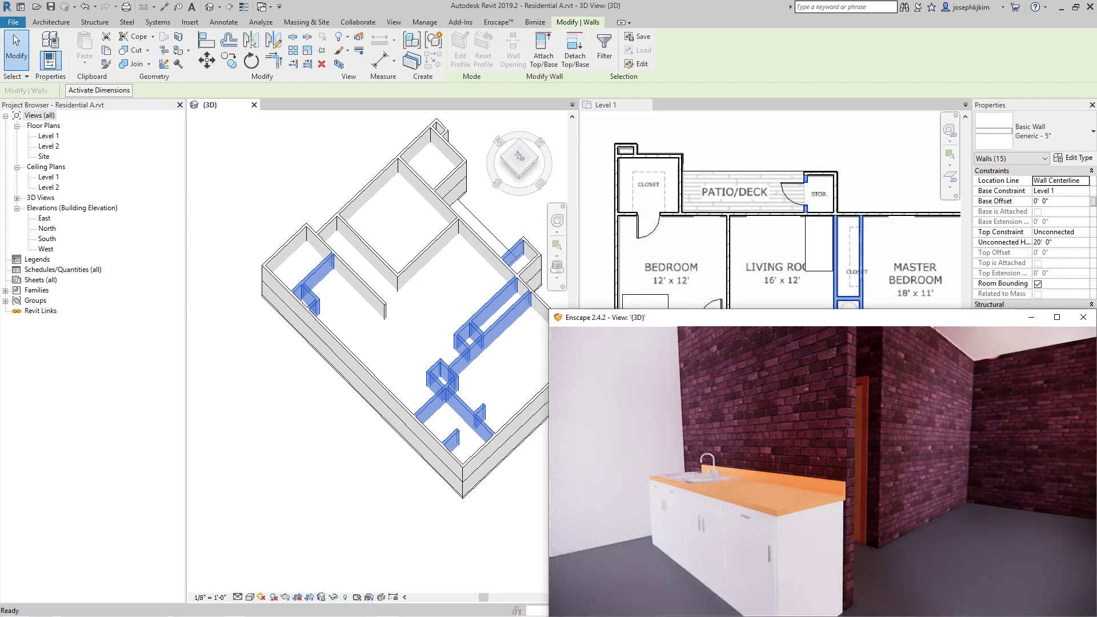
Walk through Enscape to inspect the white interior walls and brick corner, then clear the Level 1 selection.
{"action": "left_click_drag", "start_coordinate": [797, 473], "coordinate": [749, 464]}
{"action": "key", "text": "w"}
{"action": "key", "text": "w"}
{"action": "key", "text": "s"}
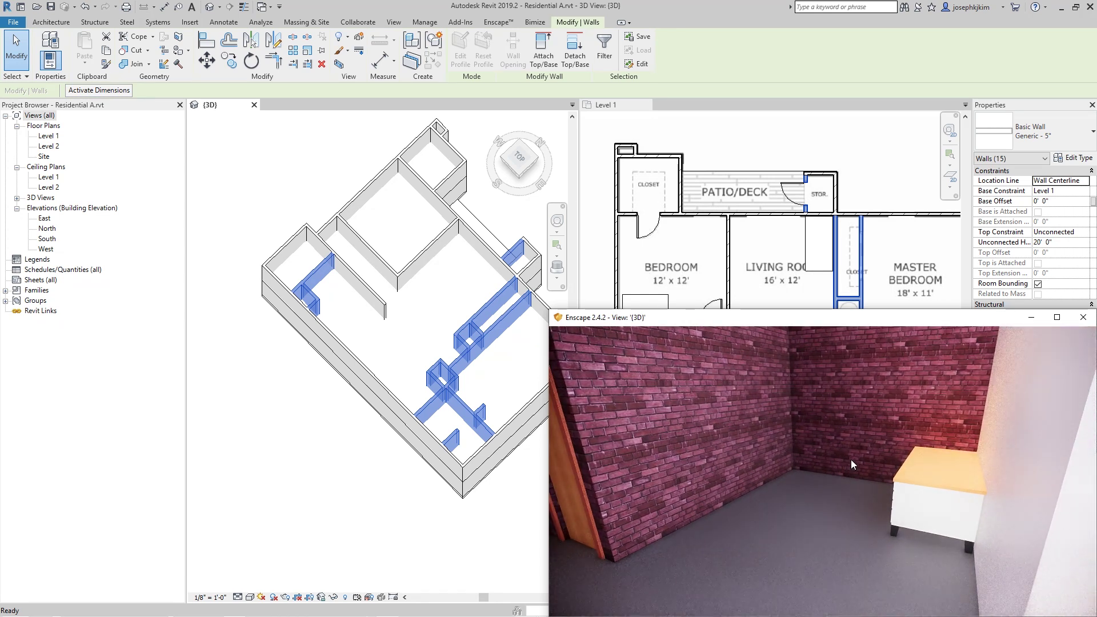
{"action": "left_click_drag", "start_coordinate": [823, 471], "coordinate": [777, 466]}
{"action": "key", "text": "s"}
{"action": "left_click_drag", "start_coordinate": [681, 343], "coordinate": [679, 424]}
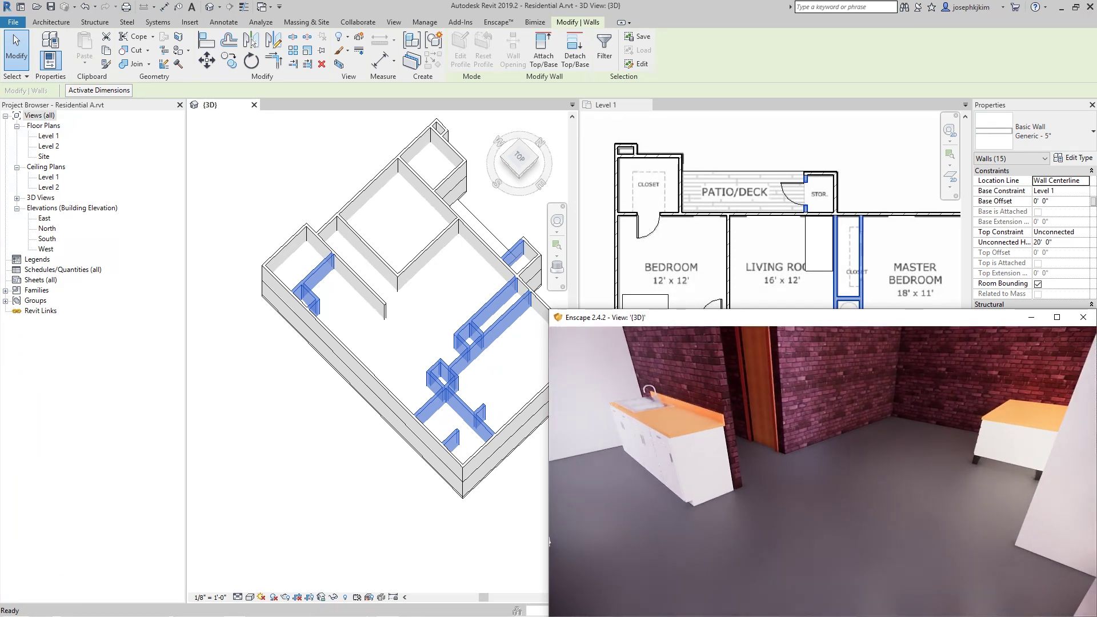
{"action": "left_click", "coordinate": [376, 334]}
{"action": "left_click", "coordinate": [812, 154]}
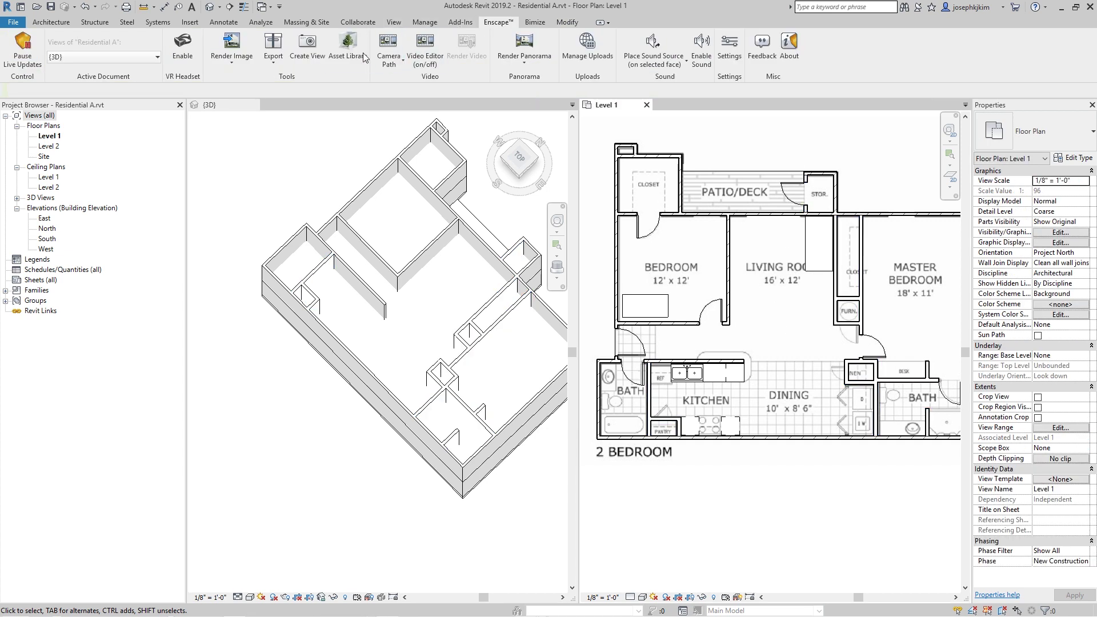
Place an Enscape Office Phone asset from the Asset Library near the storage closet on Level 1.
{"action": "left_click", "coordinate": [343, 59]}
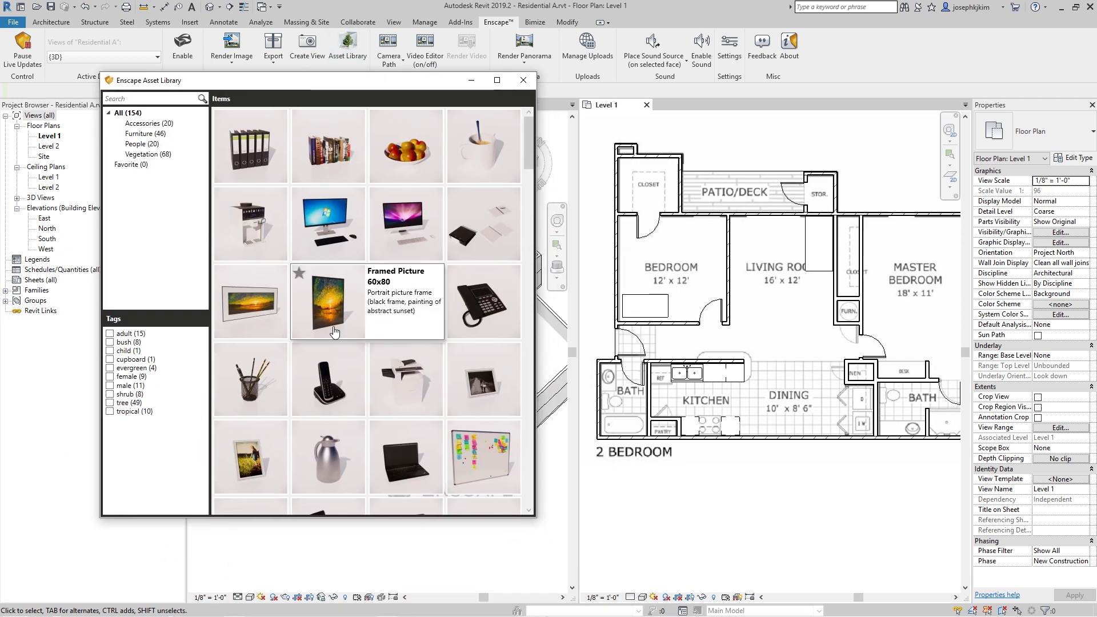
{"action": "mouse_move", "coordinate": [431, 335]}
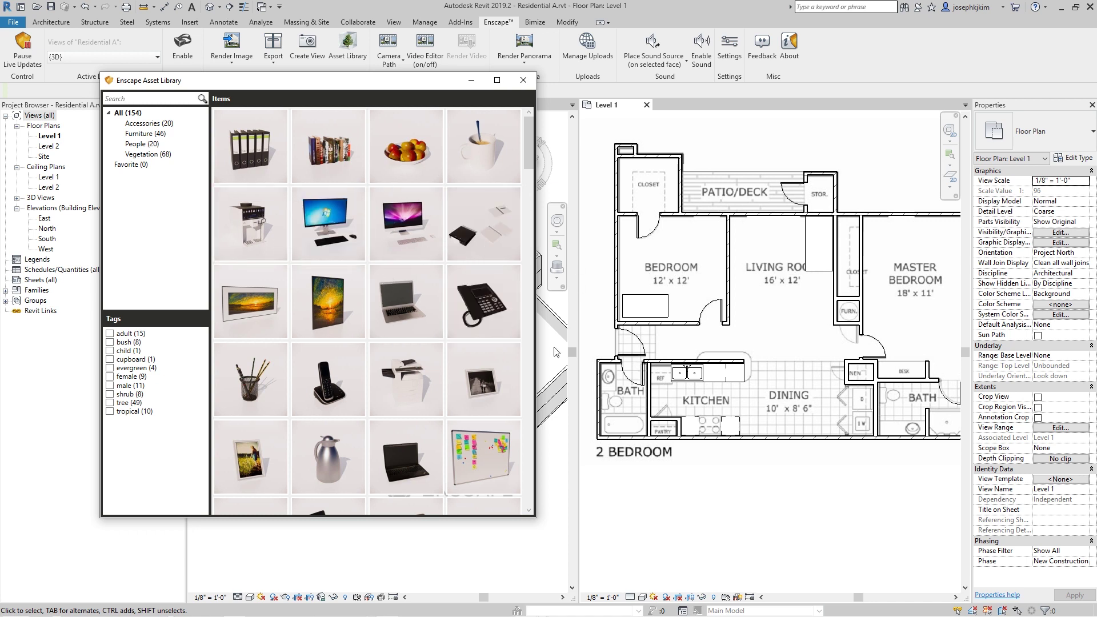
{"action": "left_click", "coordinate": [481, 332]}
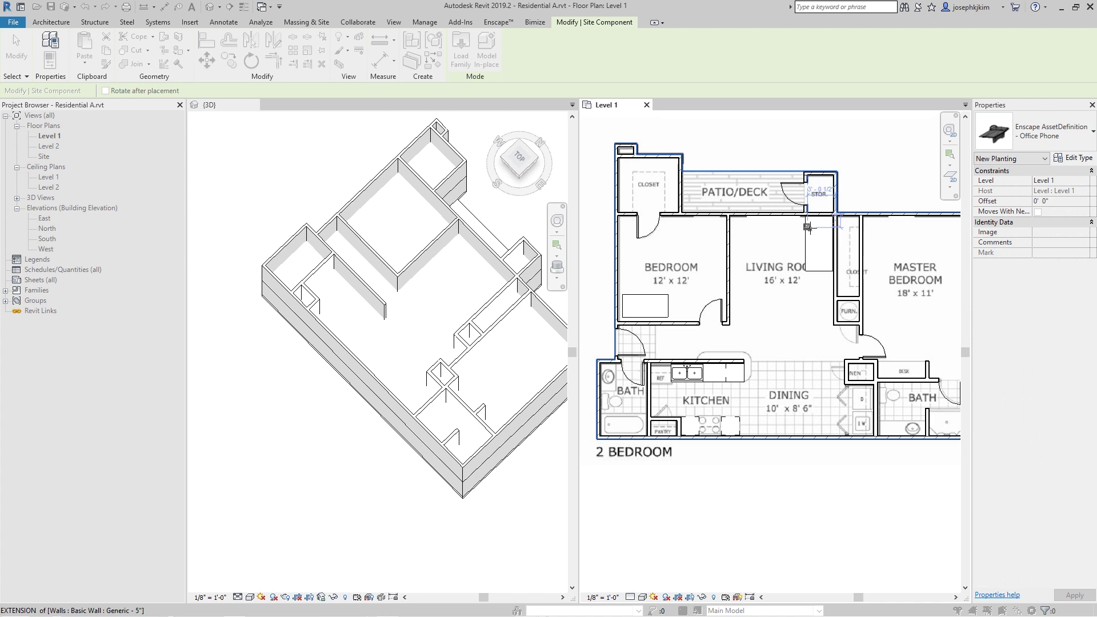
{"action": "left_click", "coordinate": [818, 221]}
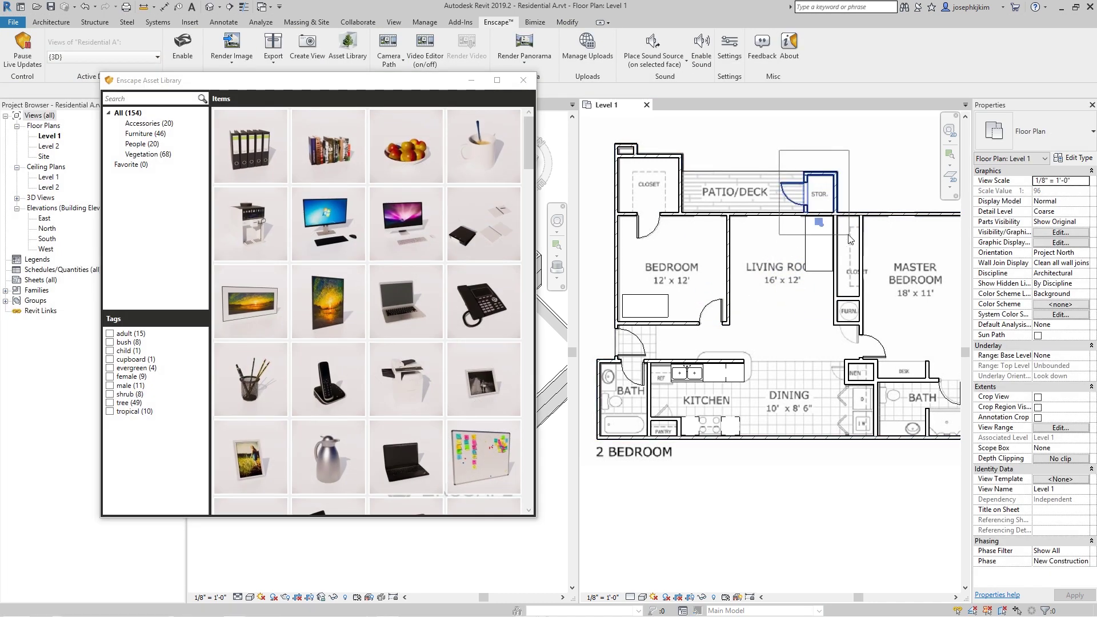
{"action": "left_click", "coordinate": [820, 221]}
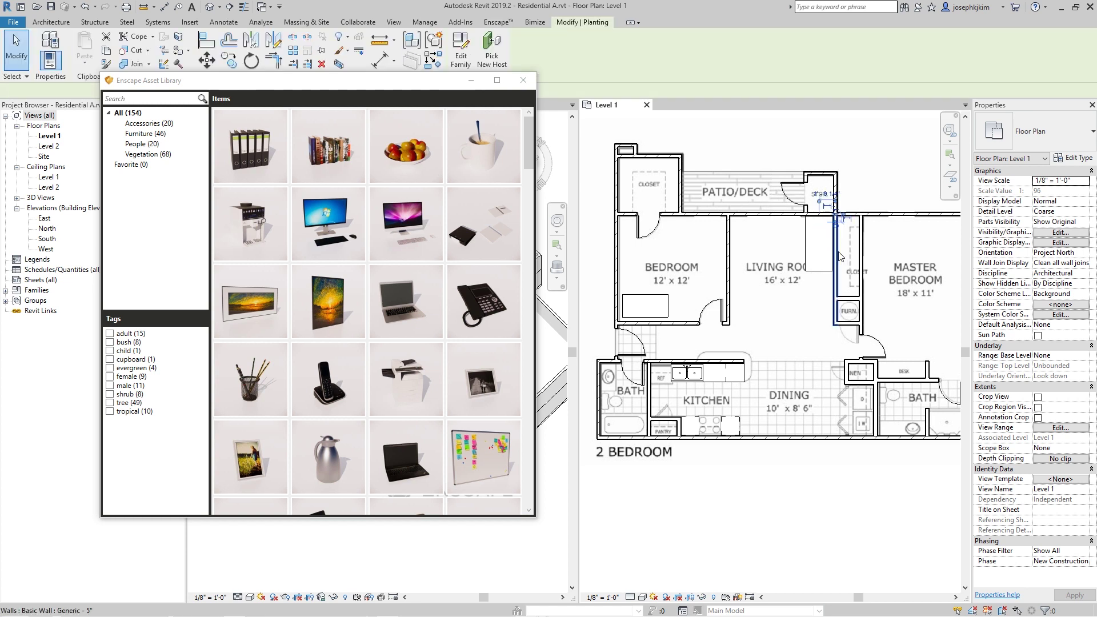
{"action": "left_click", "coordinate": [784, 255]}
Move the Asset Library aside and set the 3D view to FRONT with the ViewCube.
{"action": "left_click", "coordinate": [554, 324]}
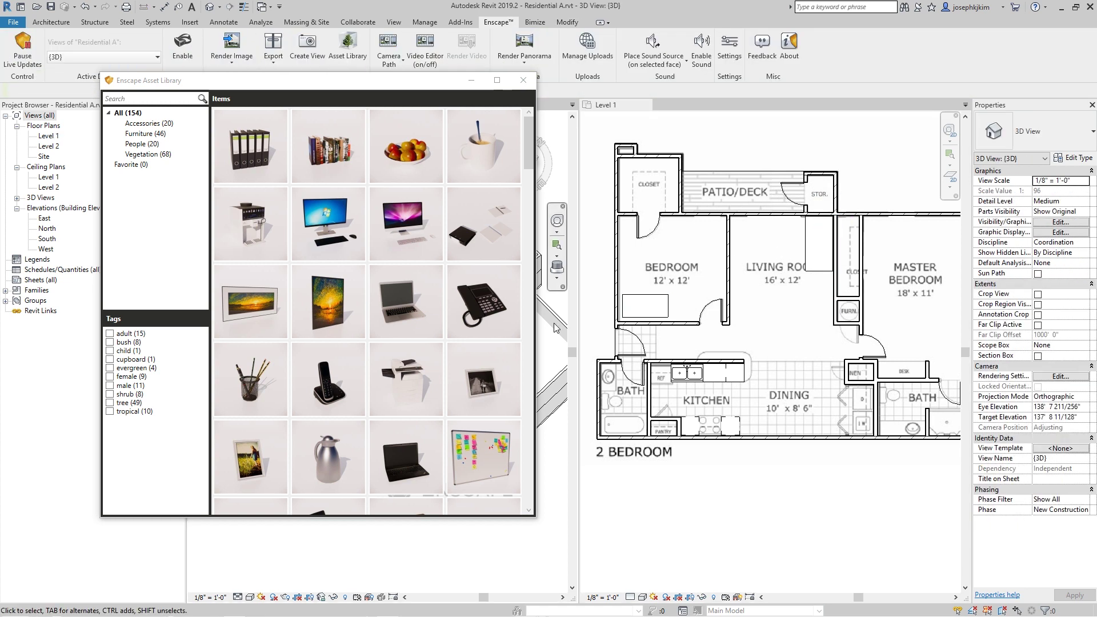
{"action": "left_click_drag", "start_coordinate": [397, 88], "coordinate": [904, 101]}
{"action": "left_click", "coordinate": [519, 173]}
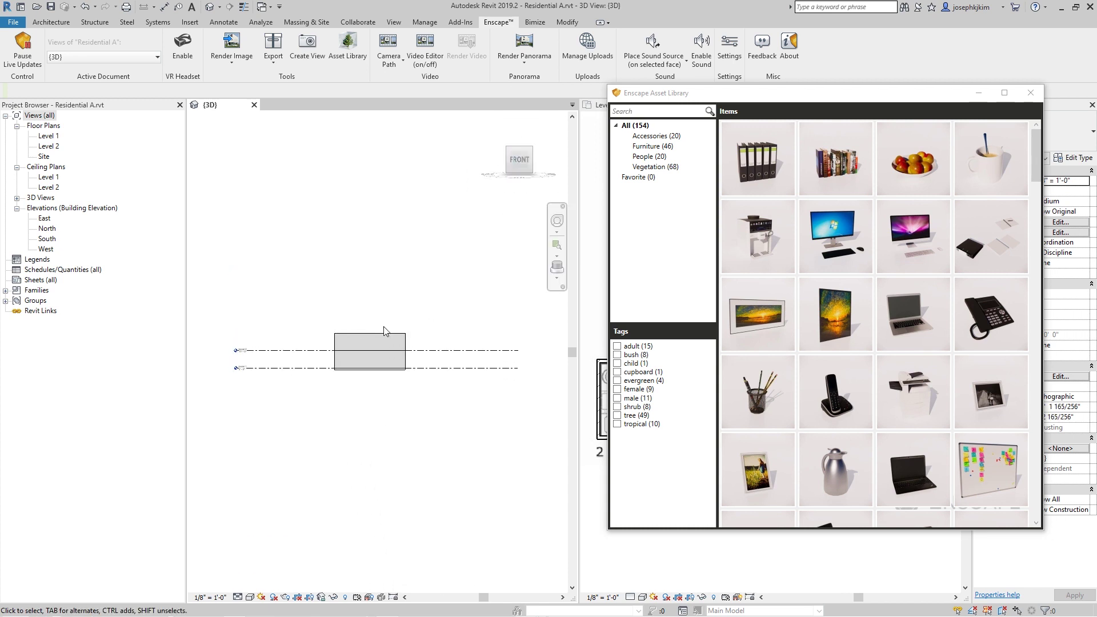
Move the Asset Library out of the way and select the office phone in Level 1.
{"action": "left_click_drag", "start_coordinate": [361, 294], "coordinate": [407, 395]}
{"action": "left_click_drag", "start_coordinate": [820, 101], "coordinate": [325, 135]}
{"action": "left_click", "coordinate": [793, 155]}
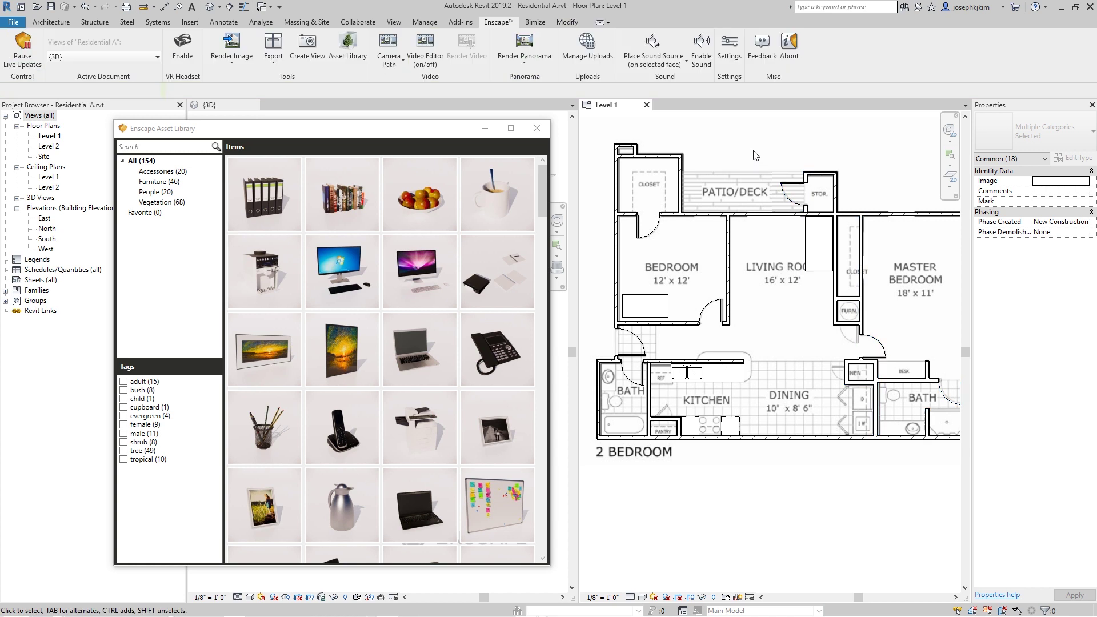
{"action": "left_click", "coordinate": [829, 245]}
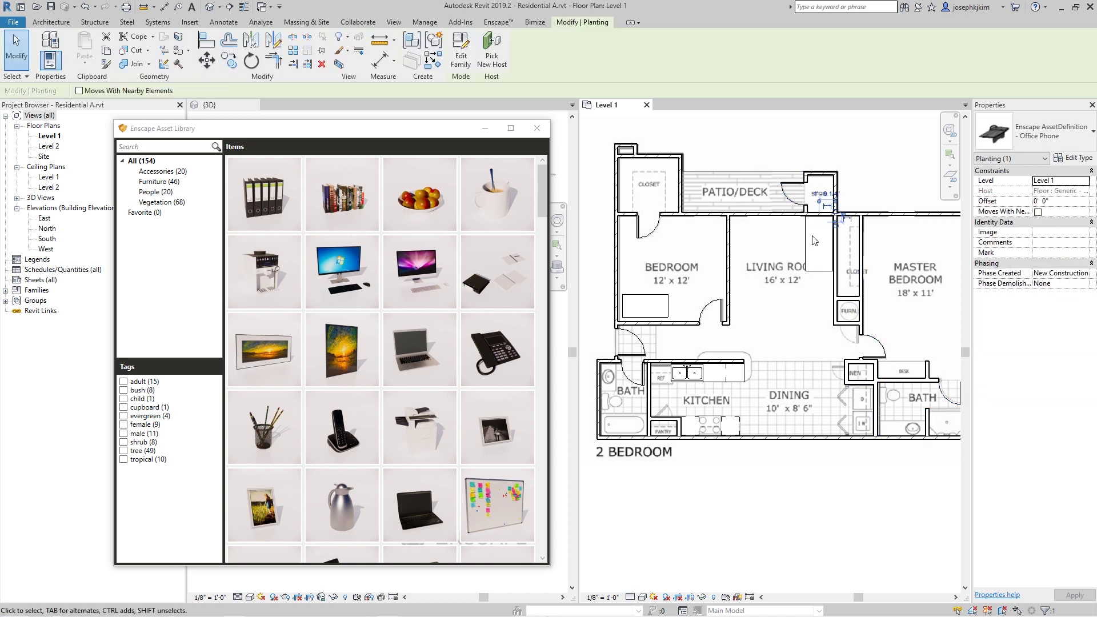
{"action": "left_click_drag", "start_coordinate": [326, 133], "coordinate": [929, 307]}
Nudge the office phone up in the front 3D view to a 3' 4" offset, then deselect it.
{"action": "left_click", "coordinate": [421, 309]}
{"action": "scroll", "coordinate": [396, 406], "scroll_direction": "up", "scroll_amount": 5}
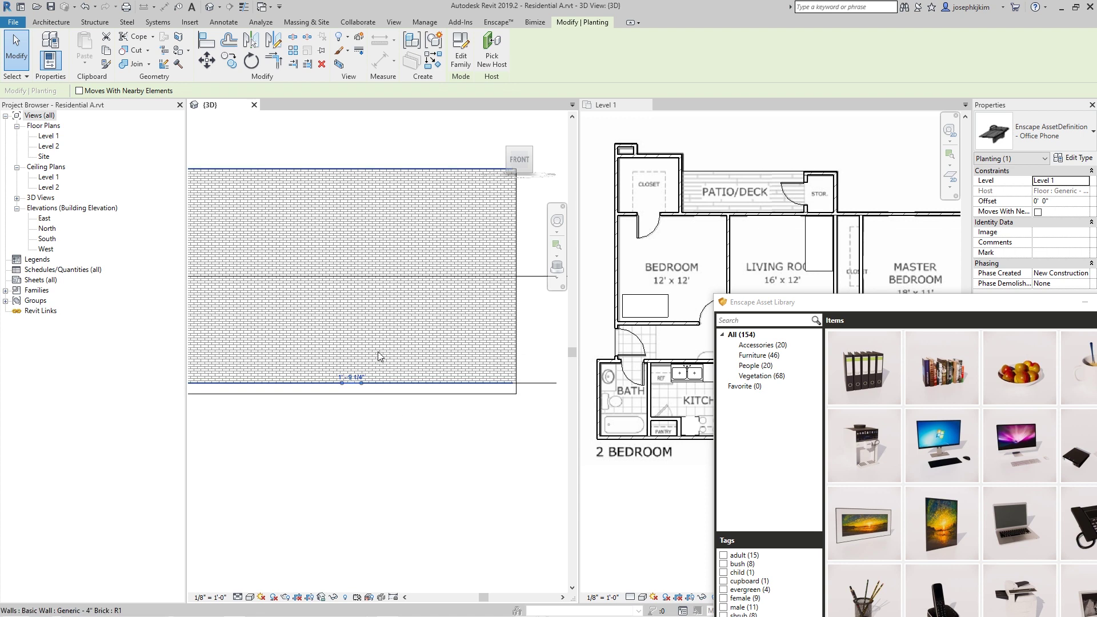
{"action": "key", "text": "Up"}
{"action": "key", "text": "Up"}
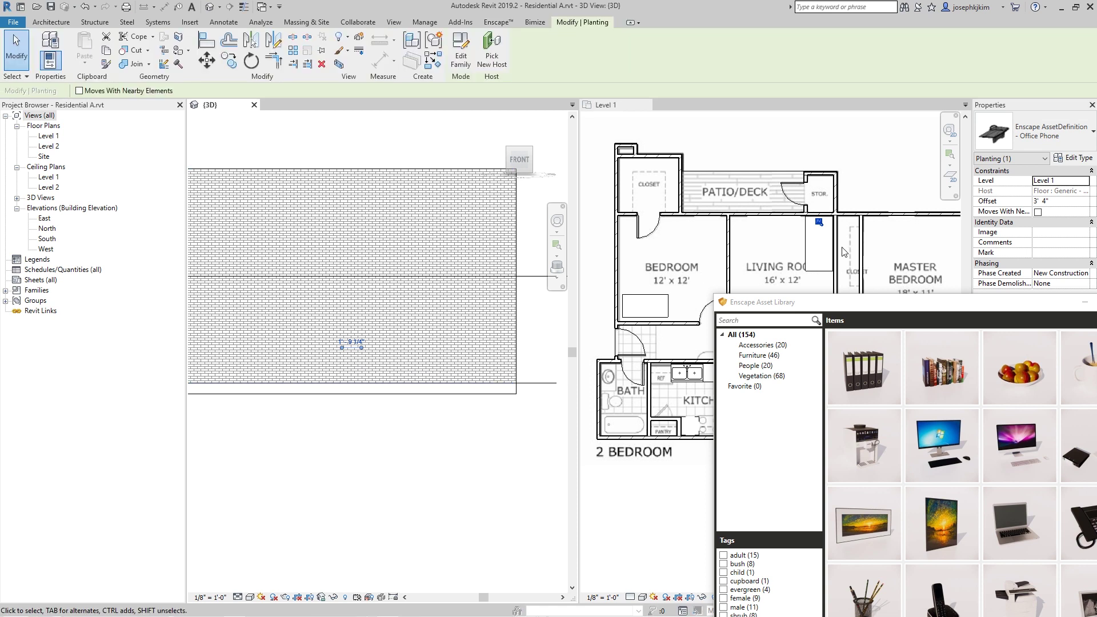
{"action": "scroll", "coordinate": [820, 223], "scroll_direction": "up", "scroll_amount": 5}
{"action": "scroll", "coordinate": [821, 205], "scroll_direction": "up", "scroll_amount": 2}
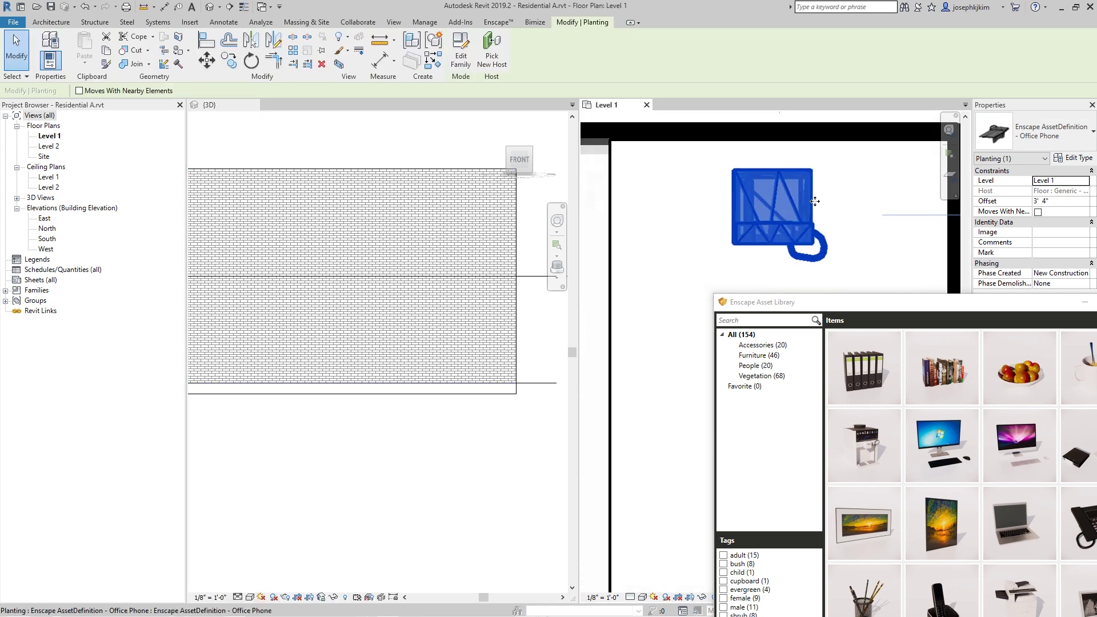
{"action": "scroll", "coordinate": [800, 223], "scroll_direction": "down", "scroll_amount": 8}
{"action": "left_click", "coordinate": [763, 243]}
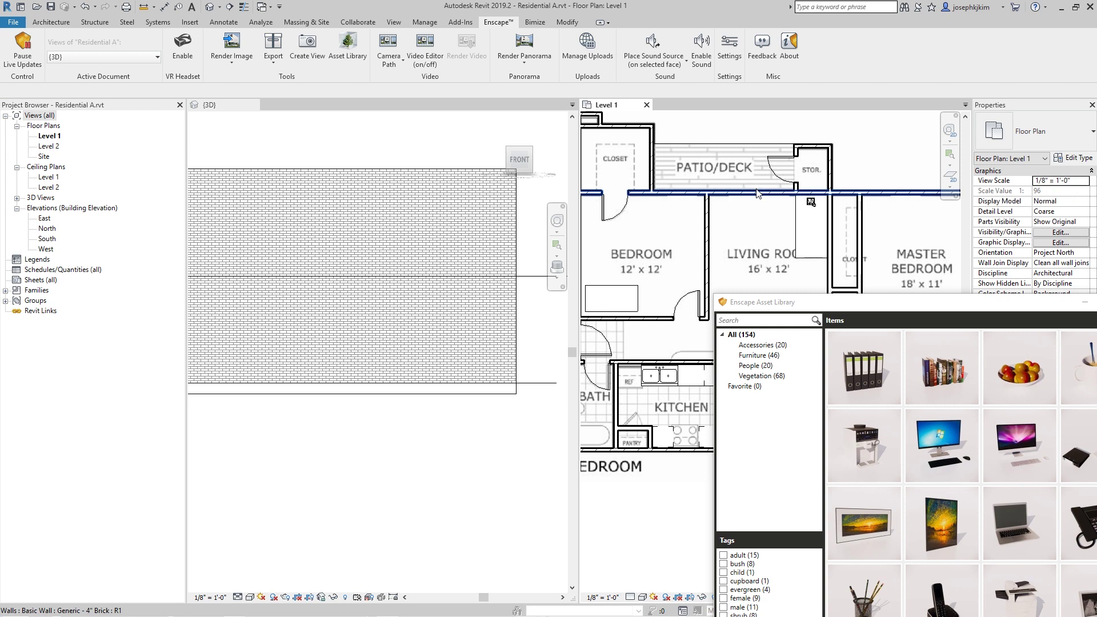
{"action": "scroll", "coordinate": [726, 203], "scroll_direction": "down", "scroll_amount": 3}
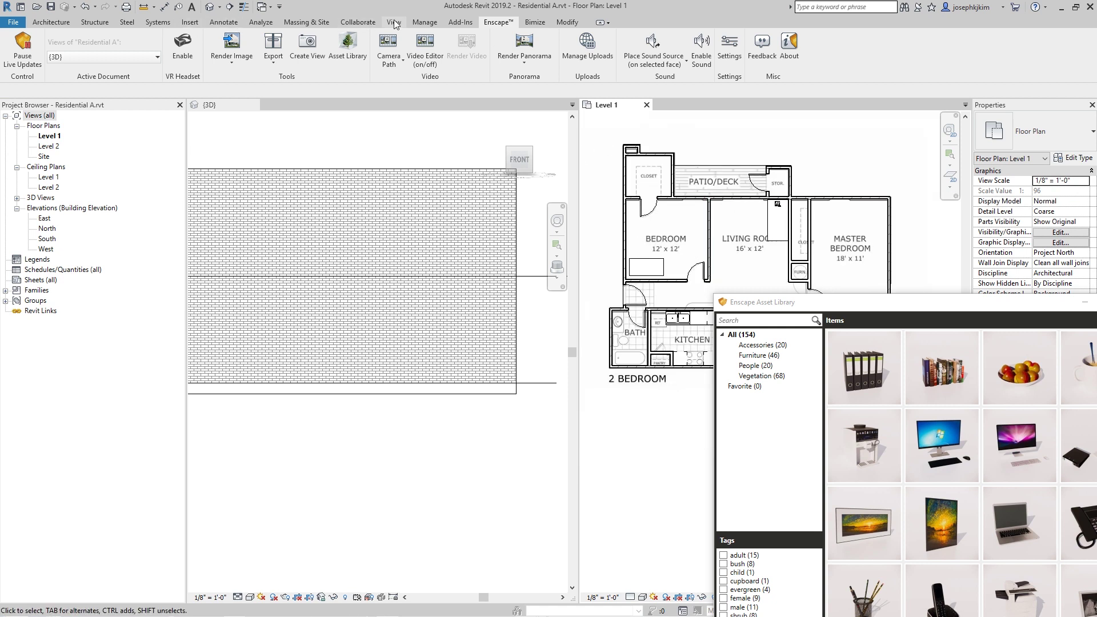
Place an Interior Elevation marker facing the living-room desk and open Elevation 1 - a.
{"action": "left_click", "coordinate": [396, 23]}
{"action": "left_click", "coordinate": [481, 48]}
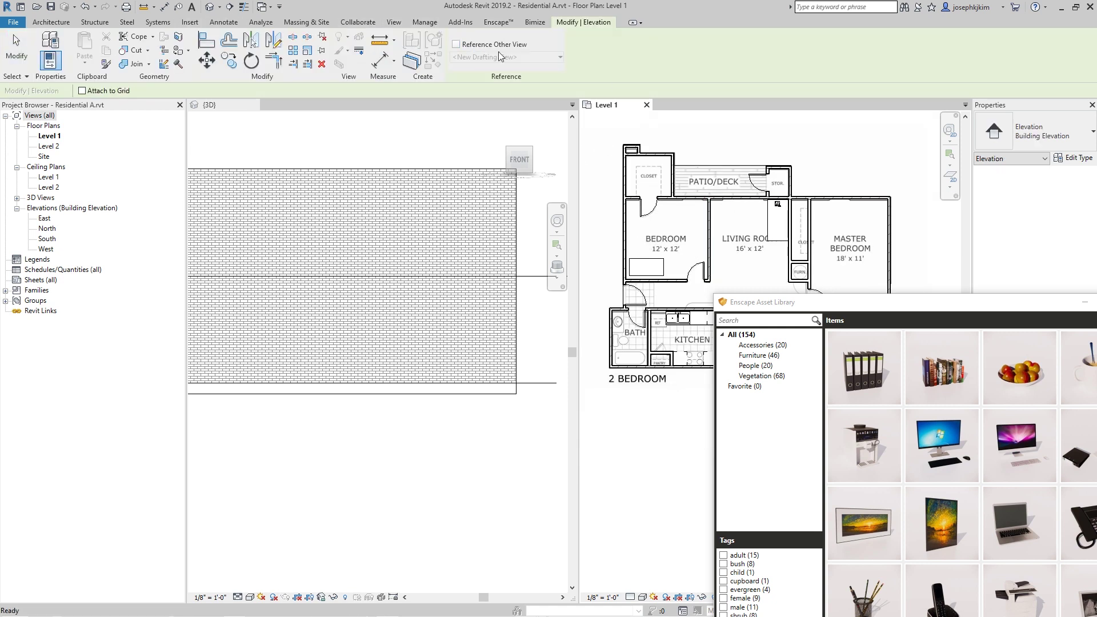
{"action": "left_click", "coordinate": [1023, 138]}
{"action": "left_click", "coordinate": [1010, 210]}
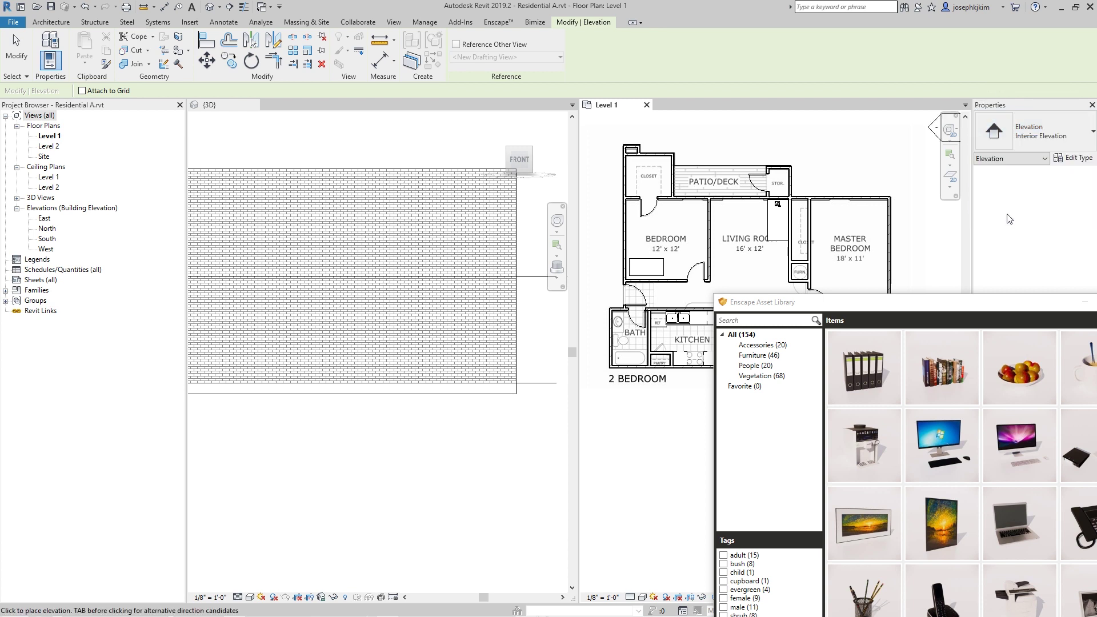
{"action": "left_click", "coordinate": [756, 239]}
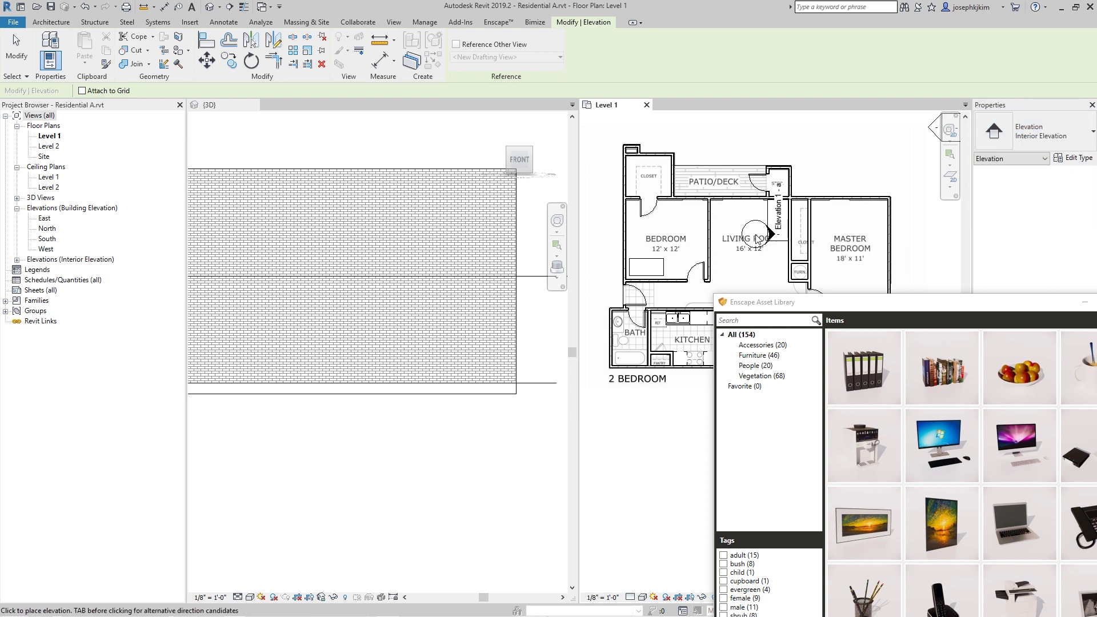
{"action": "key", "text": "Escape"}
{"action": "scroll", "coordinate": [776, 240], "scroll_direction": "up", "scroll_amount": 4}
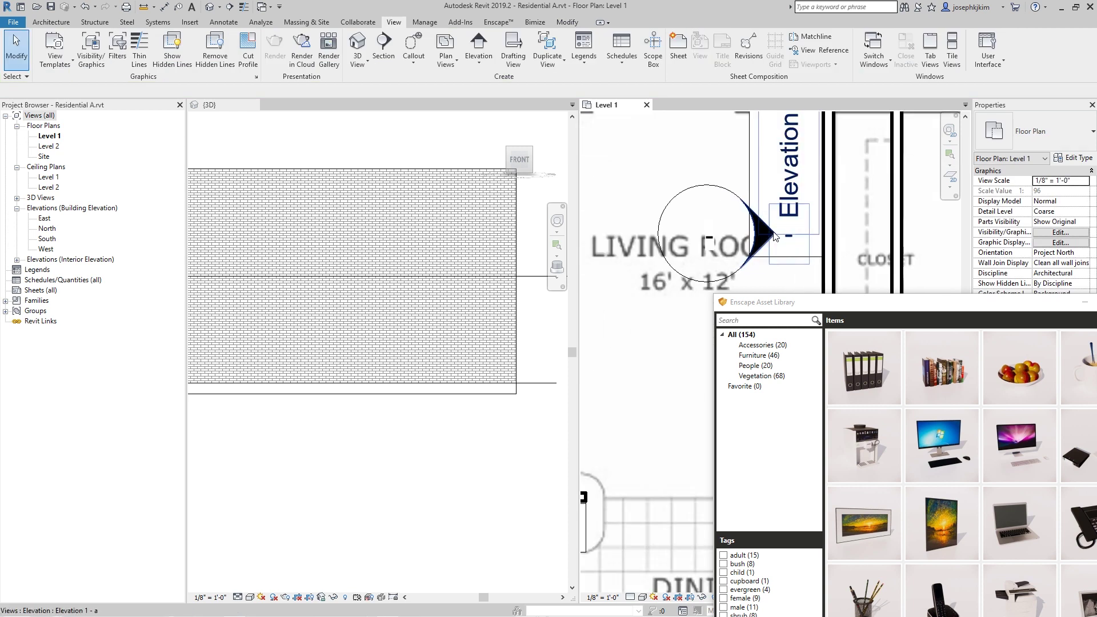
{"action": "left_click", "coordinate": [771, 236]}
{"action": "double_click", "coordinate": [768, 236]}
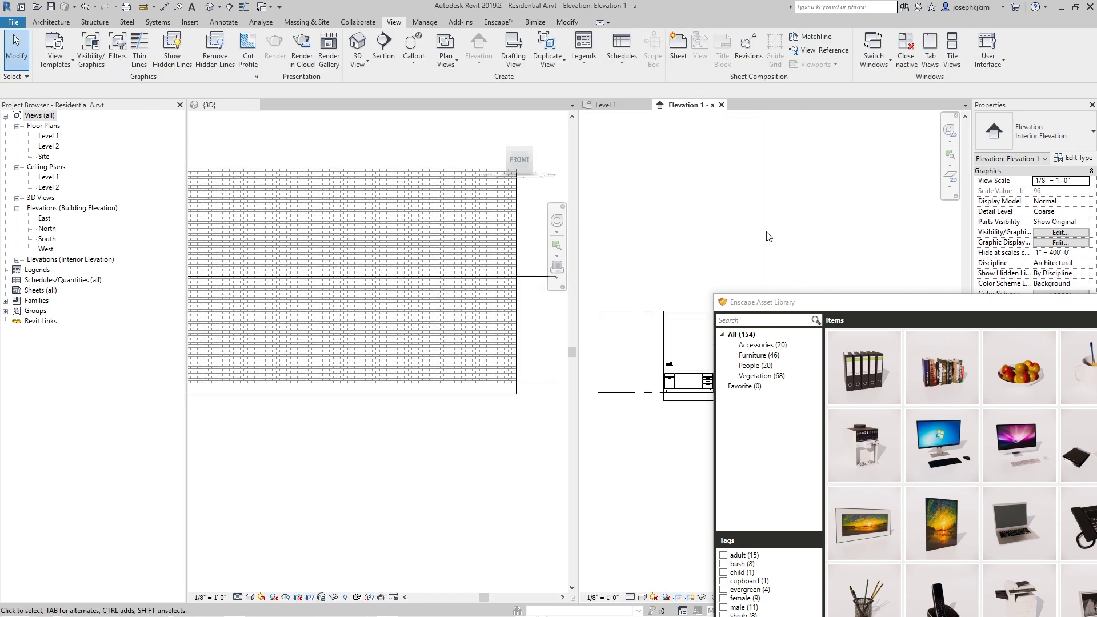
Lower the office phone onto the desktop at a 2' 8 1/2" offset.
{"action": "scroll", "coordinate": [656, 214], "scroll_direction": "up", "scroll_amount": 5}
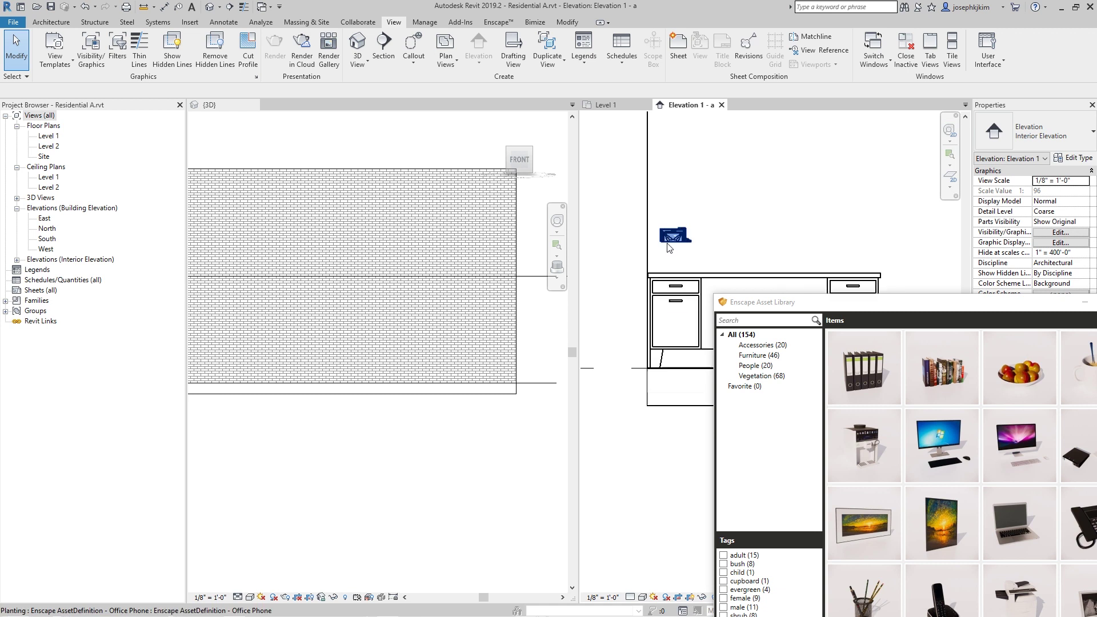
{"action": "scroll", "coordinate": [667, 240], "scroll_direction": "up", "scroll_amount": 5}
{"action": "left_click", "coordinate": [706, 225]}
{"action": "scroll", "coordinate": [643, 217], "scroll_direction": "down", "scroll_amount": 2}
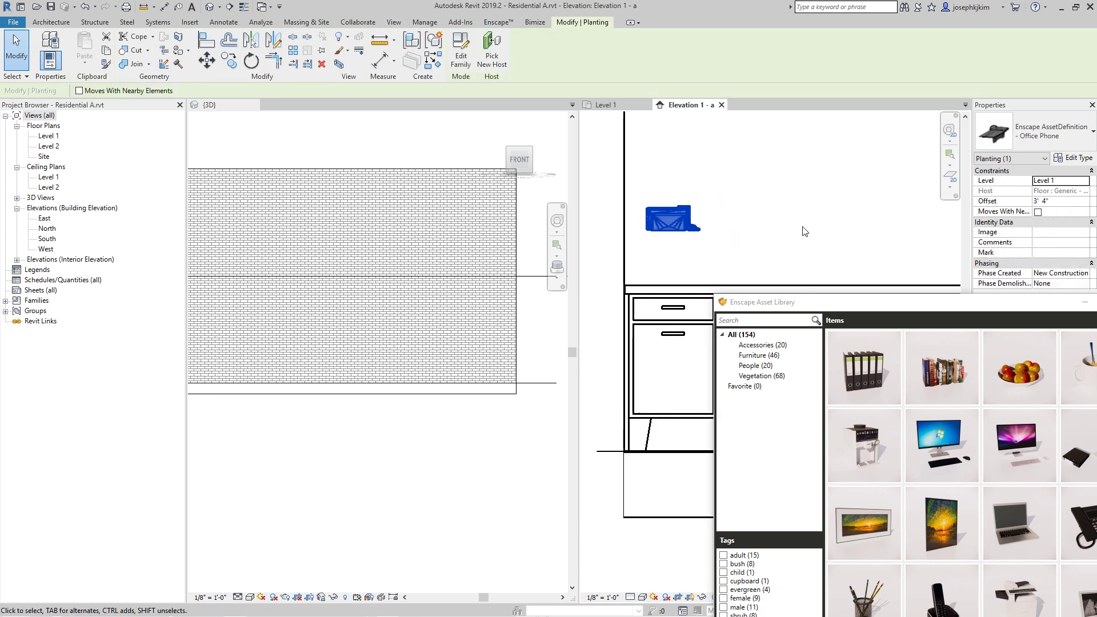
{"action": "key", "text": "Down"}
{"action": "key", "text": "Down"}
{"action": "key", "text": "Down"}
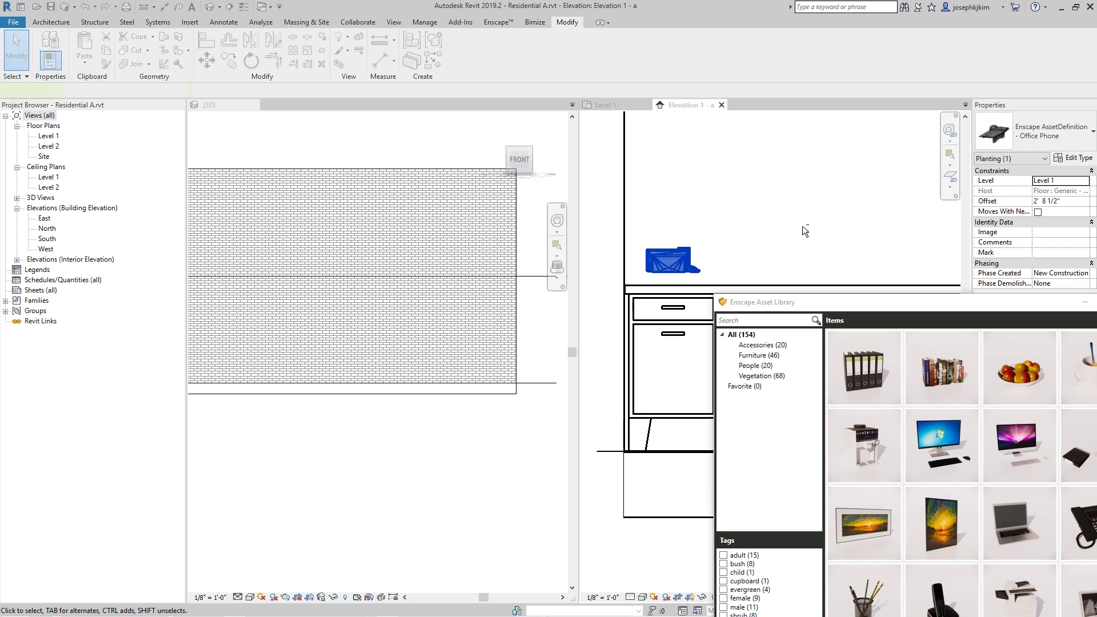
{"action": "key", "text": "Escape"}
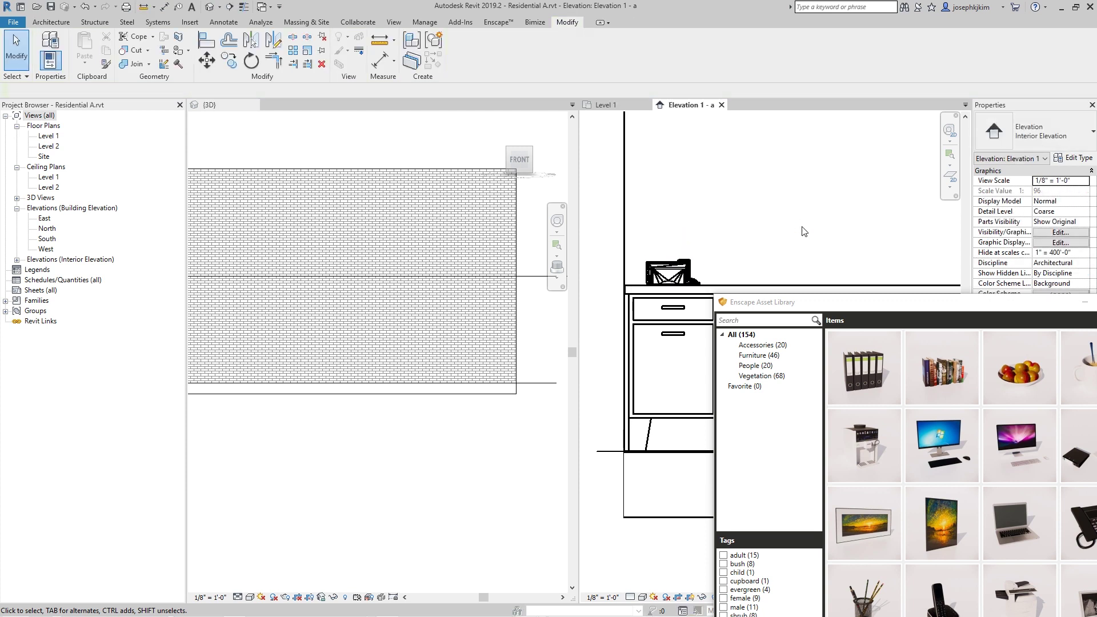
{"action": "left_click", "coordinate": [609, 104]}
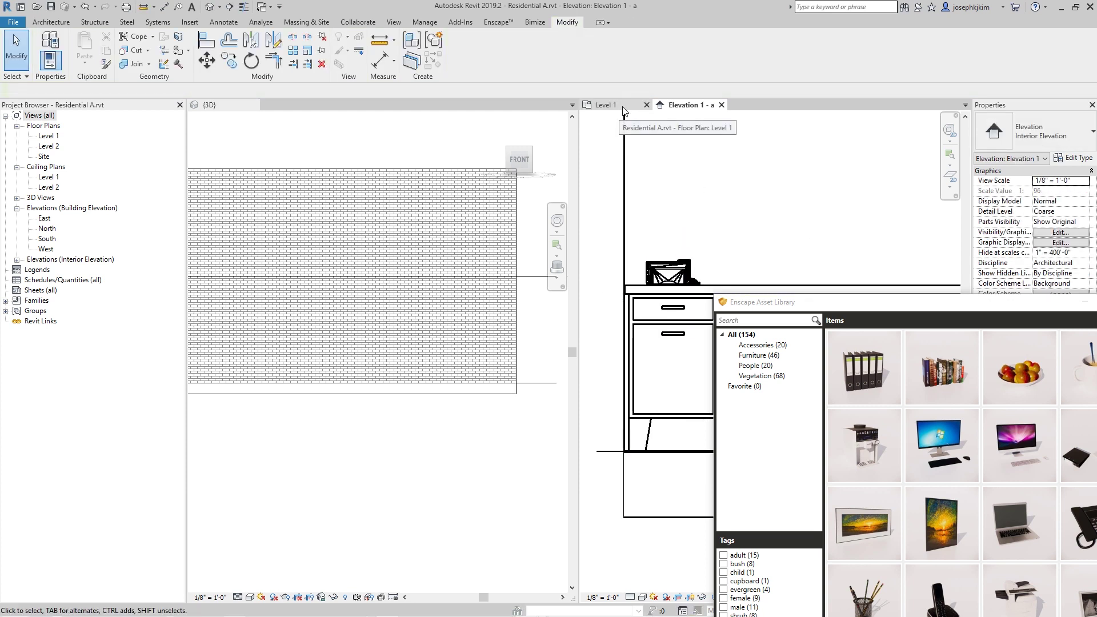
Drag the living-room elevation marker down and to the left in Level 1.
{"action": "scroll", "coordinate": [676, 267], "scroll_direction": "down", "scroll_amount": 2}
{"action": "scroll", "coordinate": [663, 251], "scroll_direction": "up", "scroll_amount": 2}
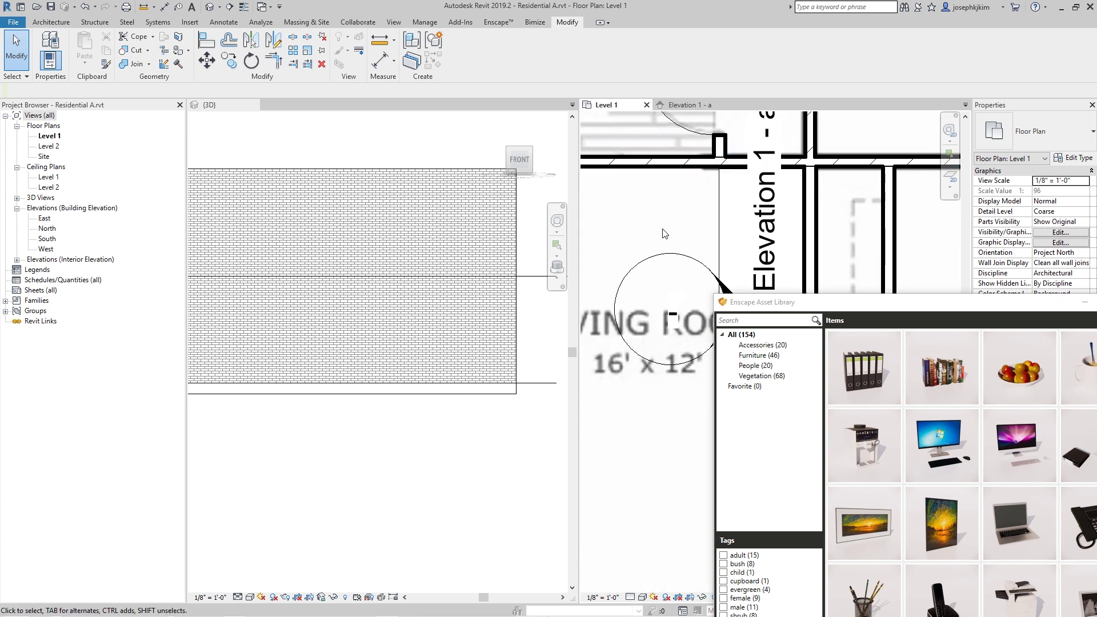
{"action": "scroll", "coordinate": [658, 246], "scroll_direction": "down", "scroll_amount": 2}
{"action": "left_click", "coordinate": [655, 242]}
{"action": "left_click_drag", "start_coordinate": [655, 242], "coordinate": [629, 278]}
Rotate the office phone 180° on the desk with RO.
{"action": "left_click", "coordinate": [712, 204]}
{"action": "scroll", "coordinate": [713, 205], "scroll_direction": "up", "scroll_amount": 5}
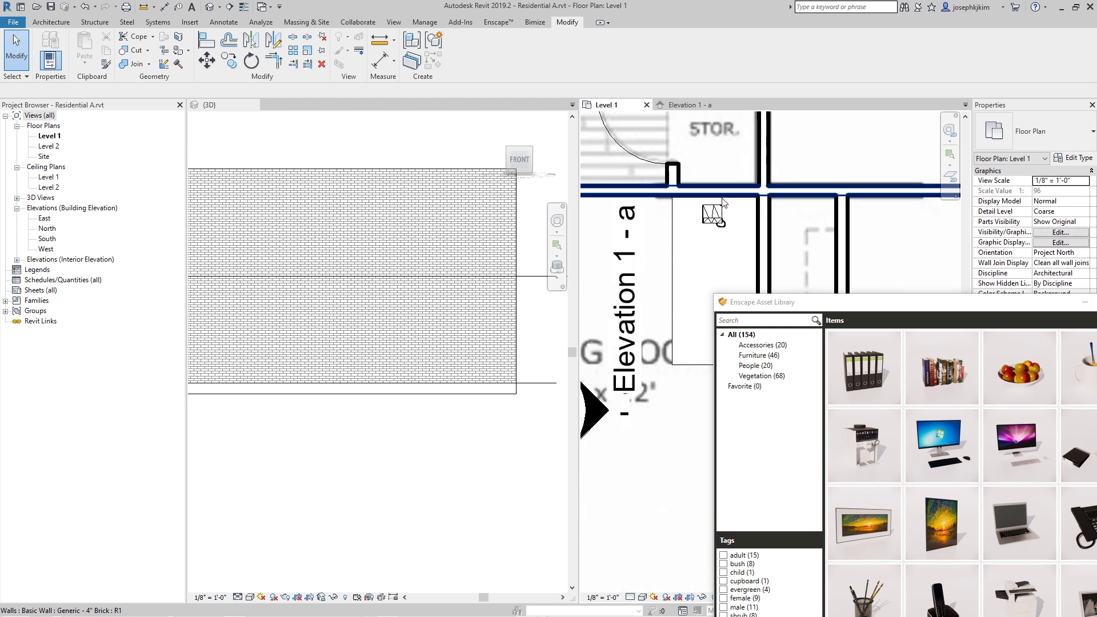
{"action": "key", "text": "r"}
{"action": "key", "text": "o"}
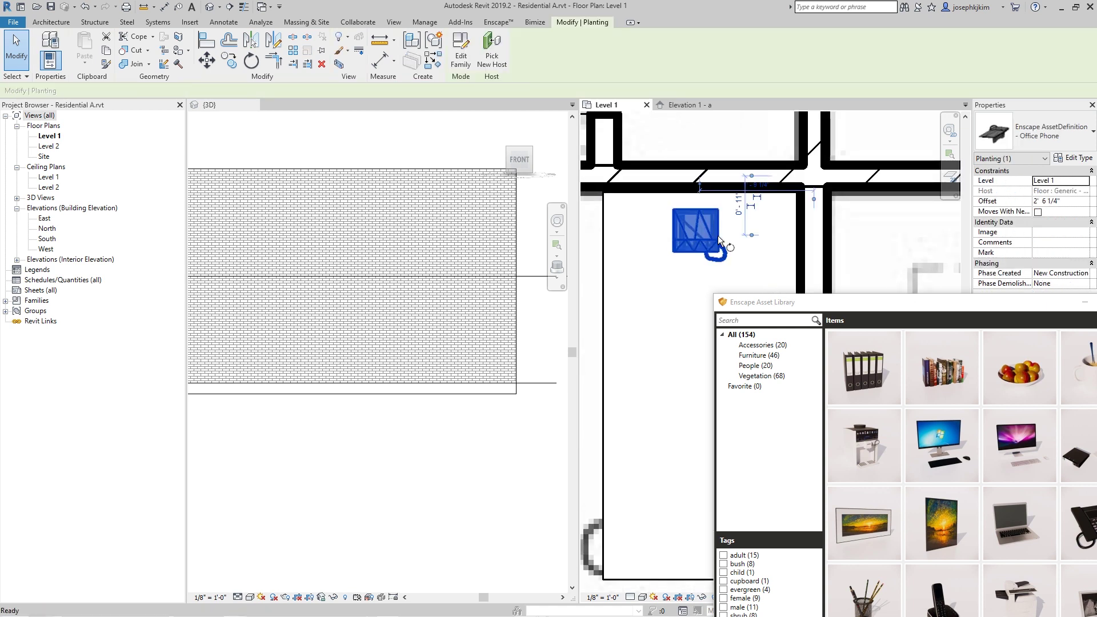
{"action": "left_click", "coordinate": [765, 235]}
{"action": "left_click", "coordinate": [627, 235]}
{"action": "scroll", "coordinate": [765, 218], "scroll_direction": "down", "scroll_amount": 3}
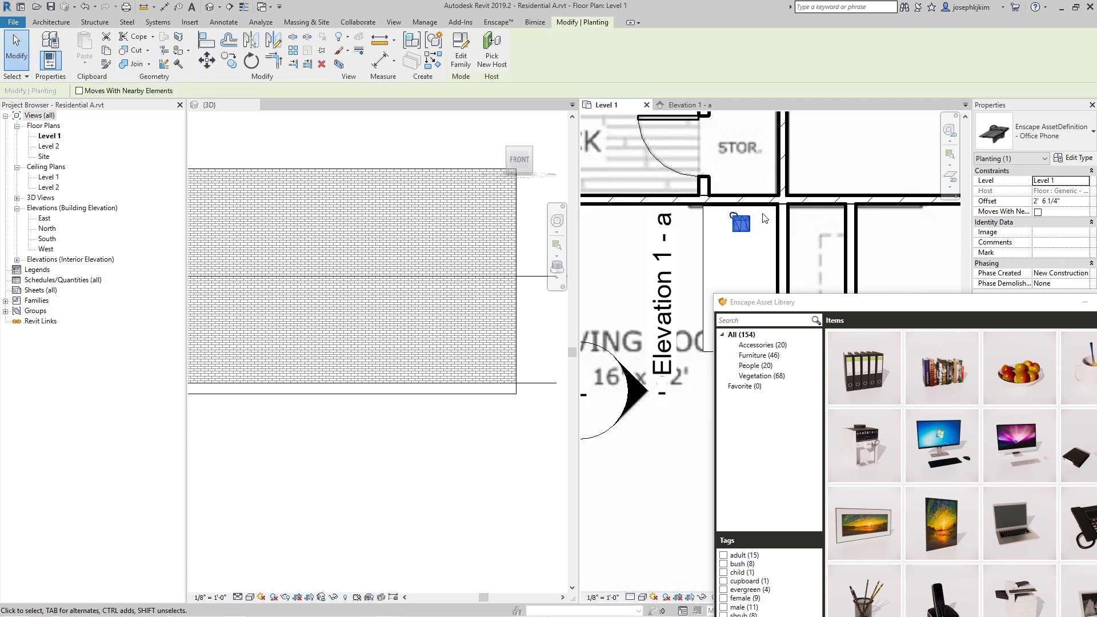
Walk up to the desk in Enscape to check the phone, then show the People assets.
{"action": "key", "text": "alt+Tab"}
{"action": "left_click_drag", "start_coordinate": [828, 400], "coordinate": [920, 417]}
{"action": "key", "text": "w"}
{"action": "key", "text": "s"}
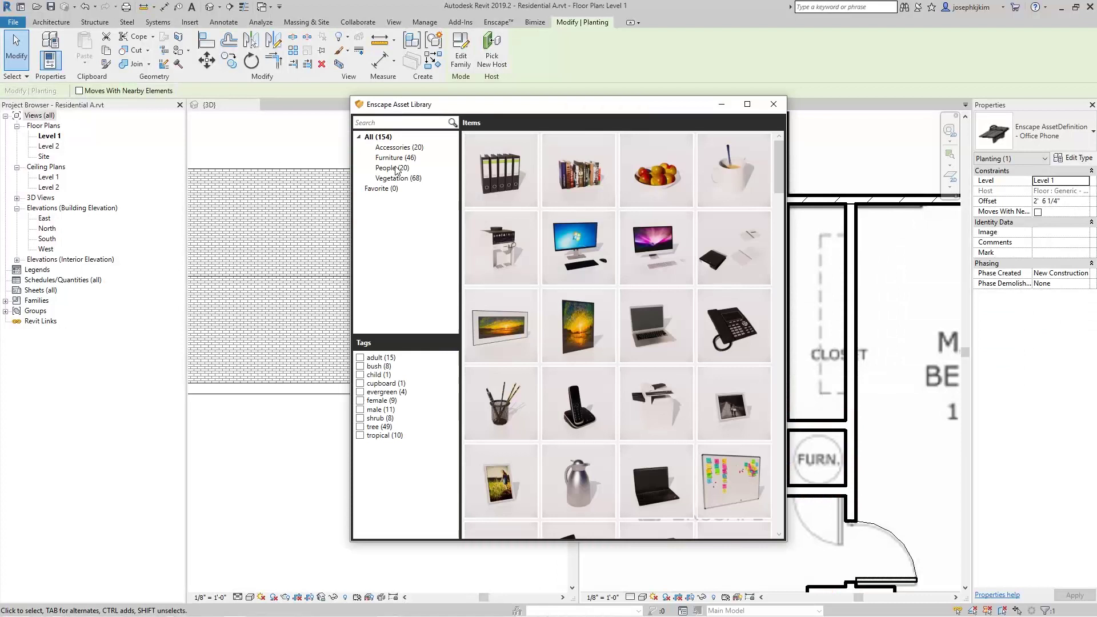
{"action": "left_click", "coordinate": [397, 170]}
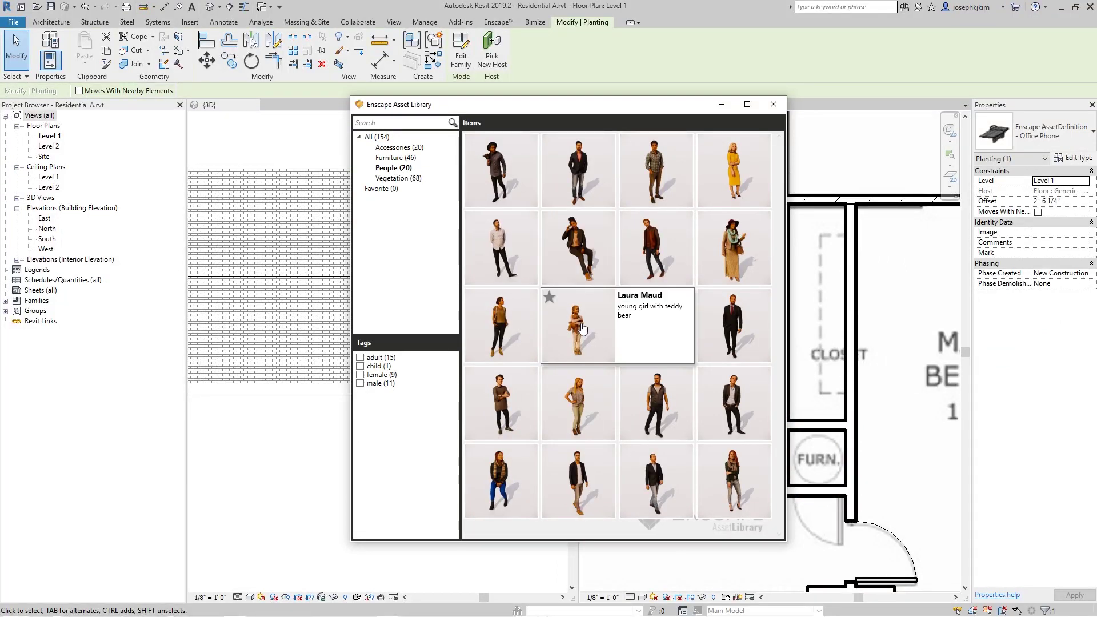
Place the young girl with teddy bear figure in the living room.
{"action": "mouse_move", "coordinate": [623, 260]}
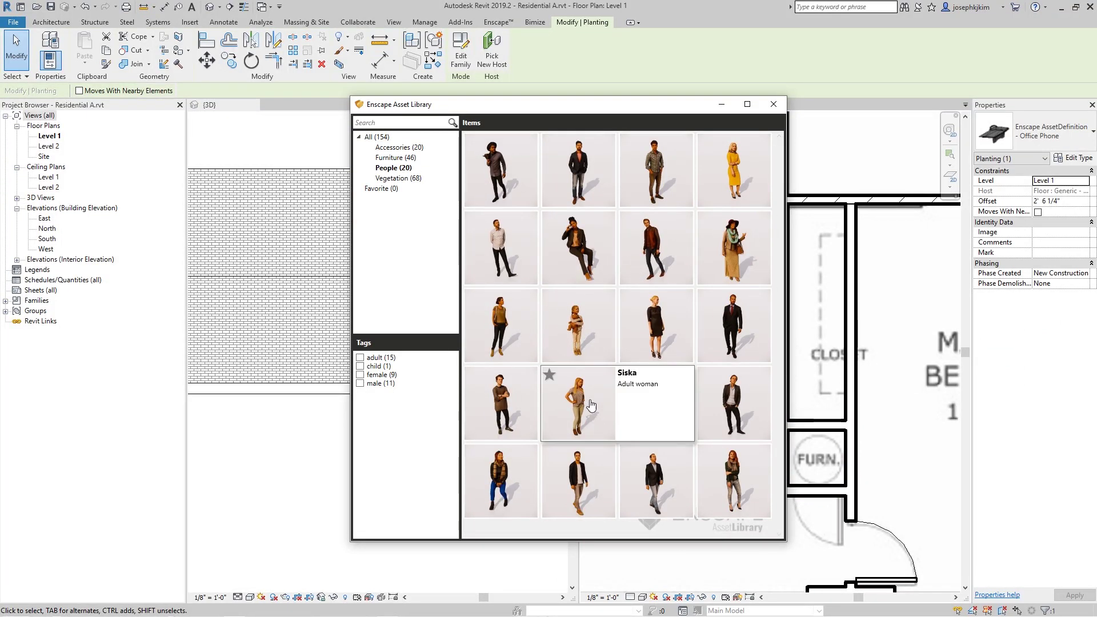
{"action": "left_click", "coordinate": [580, 330]}
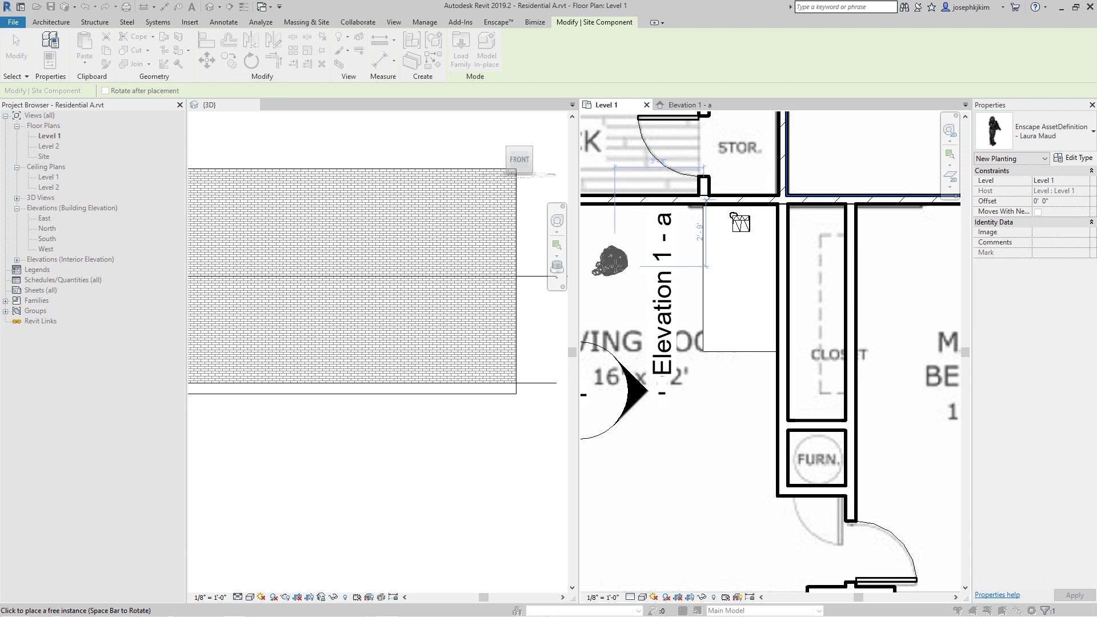
{"action": "left_click", "coordinate": [632, 262]}
{"action": "key", "text": "Escape"}
Move the Enscape Asset Library window aside and minimize it.
{"action": "scroll", "coordinate": [877, 277], "scroll_direction": "down", "scroll_amount": 3}
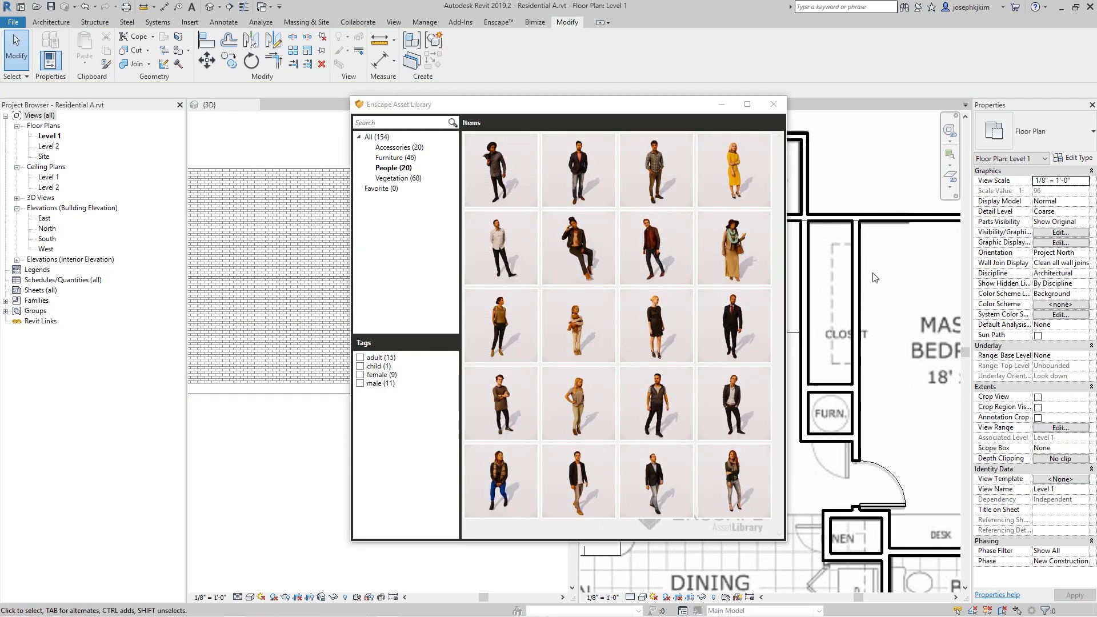
{"action": "left_click_drag", "start_coordinate": [645, 108], "coordinate": [394, 147]}
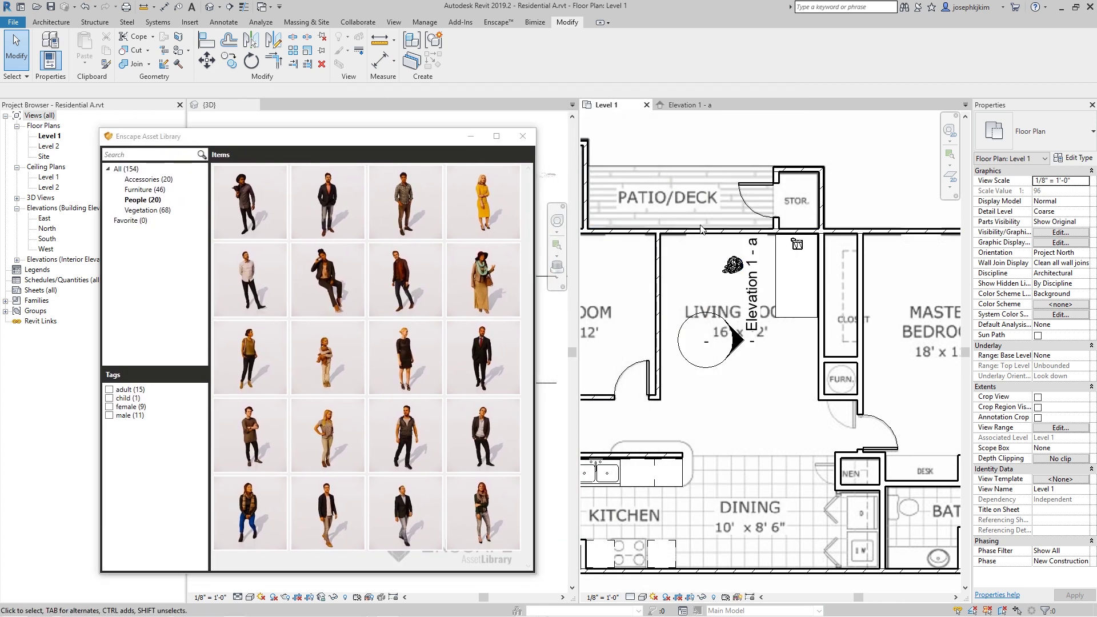
{"action": "left_click", "coordinate": [471, 138]}
Split the patio brick wall at the living room's first edge using Split Element.
{"action": "left_click", "coordinate": [51, 22]}
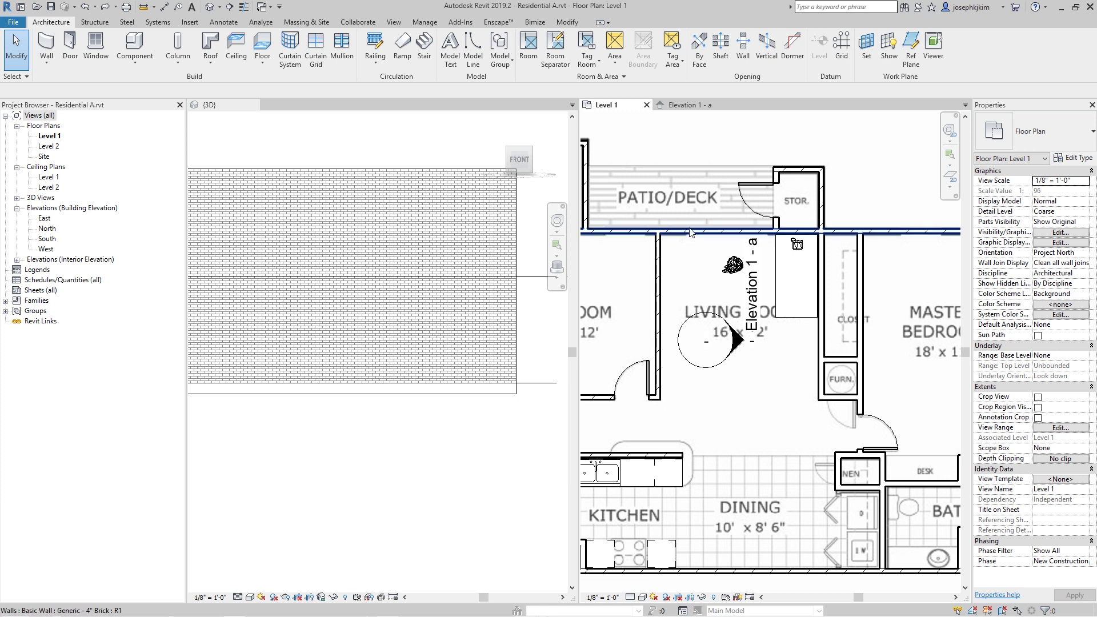
{"action": "key", "text": "s"}
{"action": "key", "text": "l"}
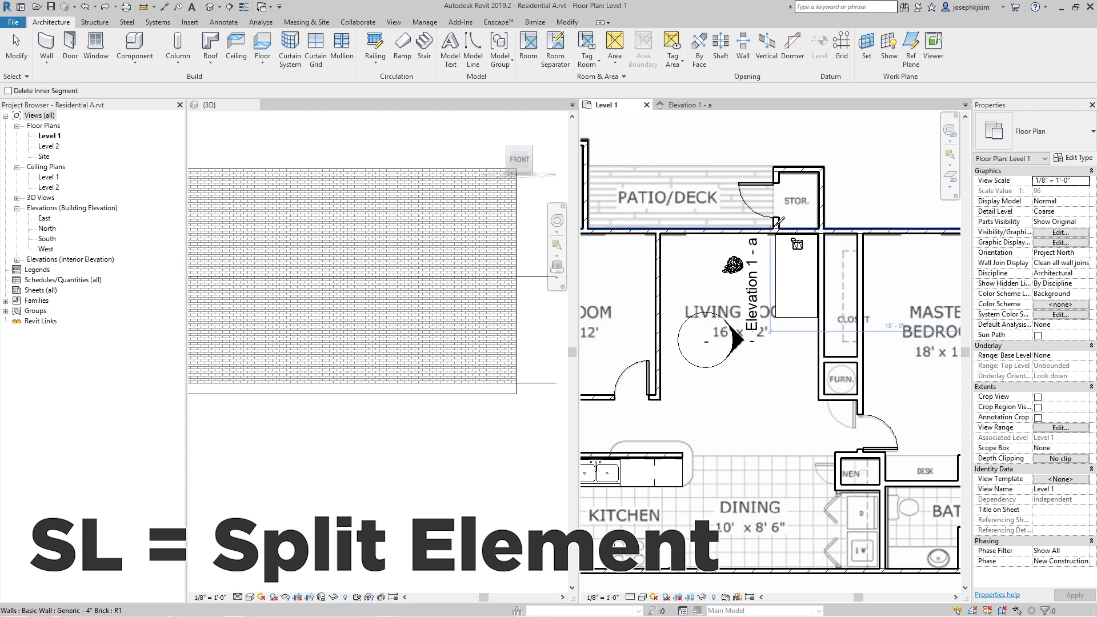
{"action": "key", "text": "Escape"}
{"action": "left_click", "coordinate": [567, 23]}
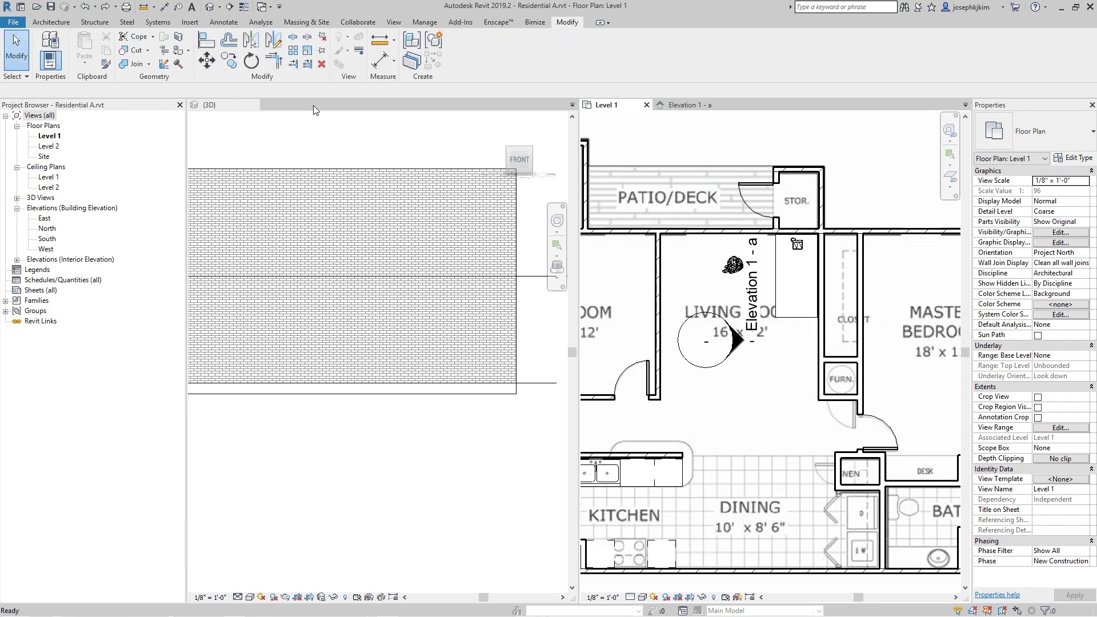
{"action": "left_click", "coordinate": [293, 38]}
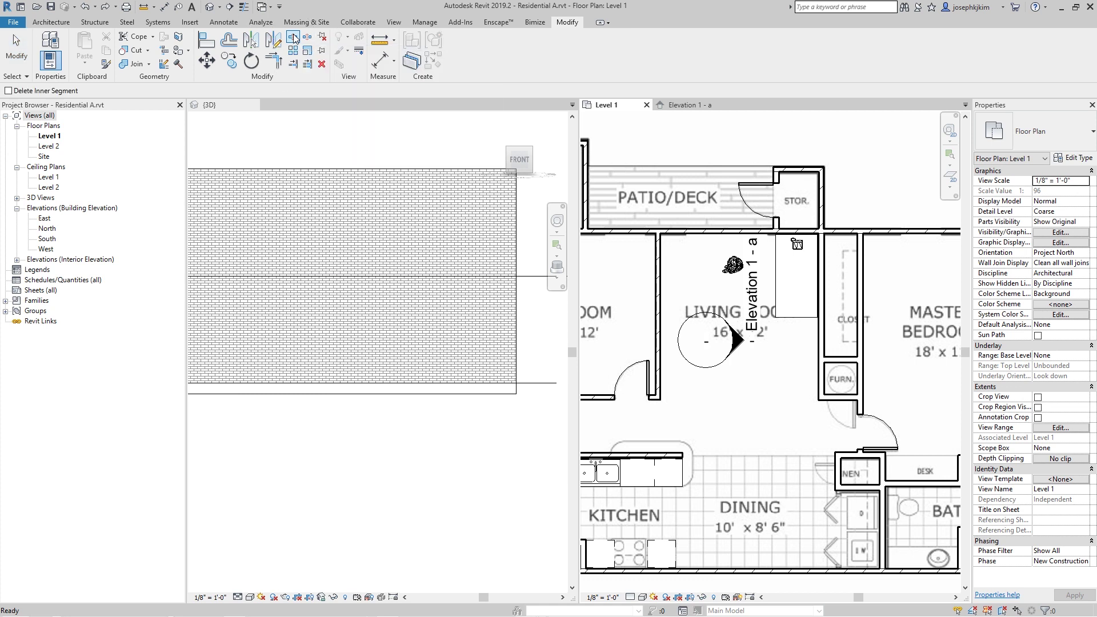
{"action": "scroll", "coordinate": [685, 220], "scroll_direction": "up", "scroll_amount": 3}
{"action": "scroll", "coordinate": [681, 226], "scroll_direction": "up", "scroll_amount": 3}
{"action": "left_click", "coordinate": [674, 237]}
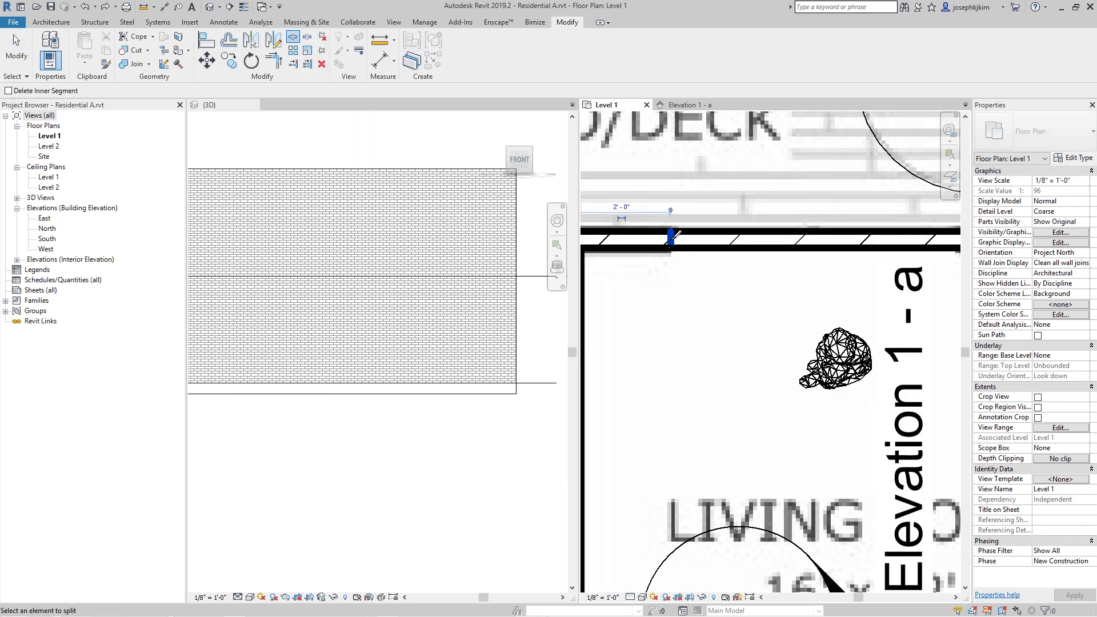
Split the patio wall again at the living room's other edge.
{"action": "scroll", "coordinate": [654, 258], "scroll_direction": "down", "scroll_amount": 5}
{"action": "scroll", "coordinate": [815, 251], "scroll_direction": "up", "scroll_amount": 1}
{"action": "scroll", "coordinate": [821, 240], "scroll_direction": "up", "scroll_amount": 2}
{"action": "left_click", "coordinate": [799, 247]}
{"action": "scroll", "coordinate": [799, 247], "scroll_direction": "down", "scroll_amount": 3}
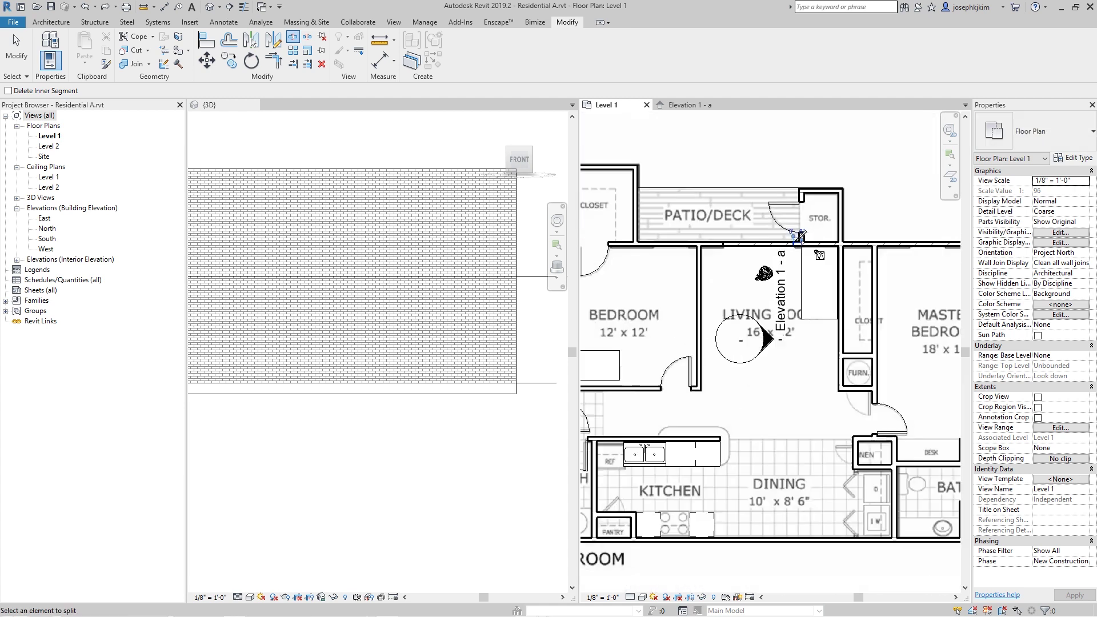
Change the split living-room wall section to Curtain Wall: Exterior Glazing.
{"action": "left_click", "coordinate": [769, 245]}
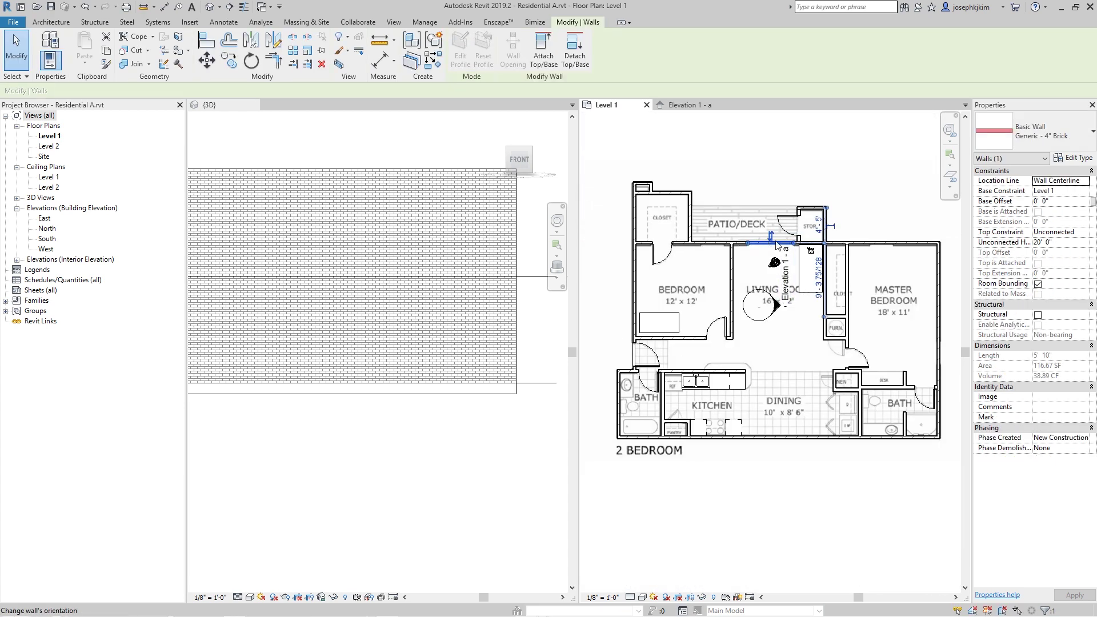
{"action": "left_click", "coordinate": [1071, 140]}
{"action": "scroll", "coordinate": [1043, 217], "scroll_direction": "down", "scroll_amount": 3}
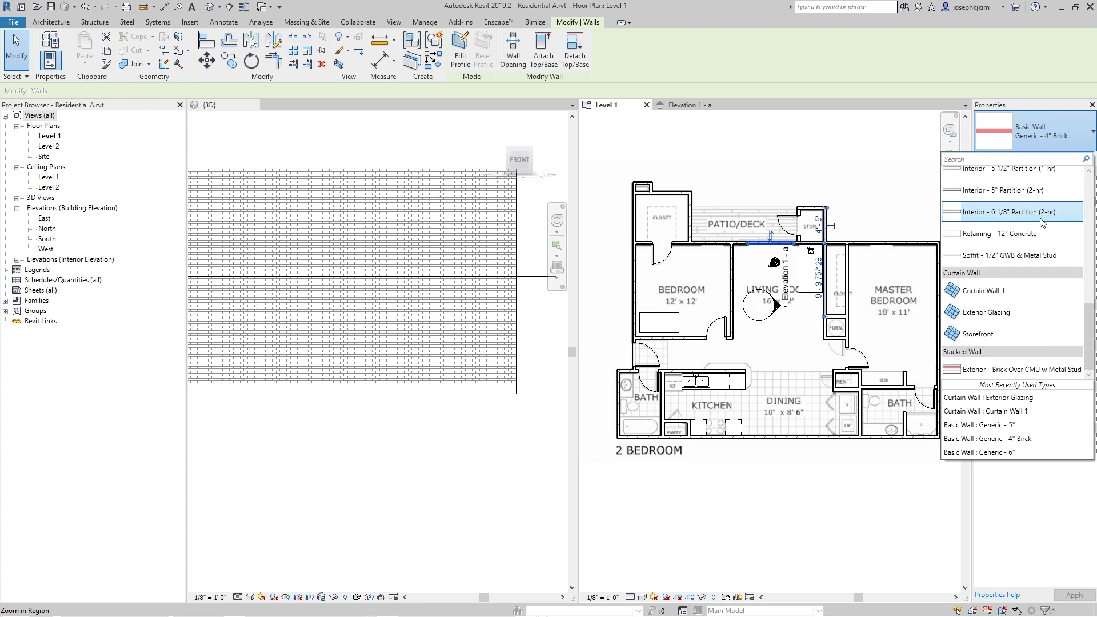
{"action": "left_click", "coordinate": [1001, 313]}
{"action": "key", "text": "Escape"}
{"action": "scroll", "coordinate": [777, 242], "scroll_direction": "up", "scroll_amount": 6}
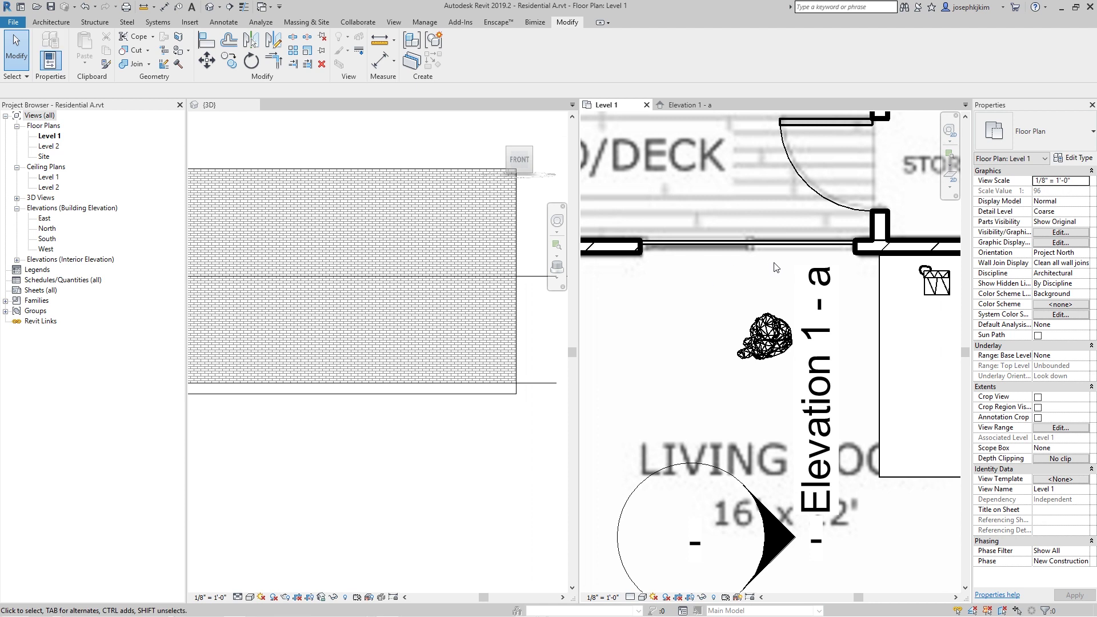
Orbit the Enscape render to view the glazed opening and the girl figure.
{"action": "key", "text": "alt+Tab"}
{"action": "right_click_drag", "start_coordinate": [800, 423], "coordinate": [960, 443]}
{"action": "right_click_drag", "start_coordinate": [823, 445], "coordinate": [974, 420]}
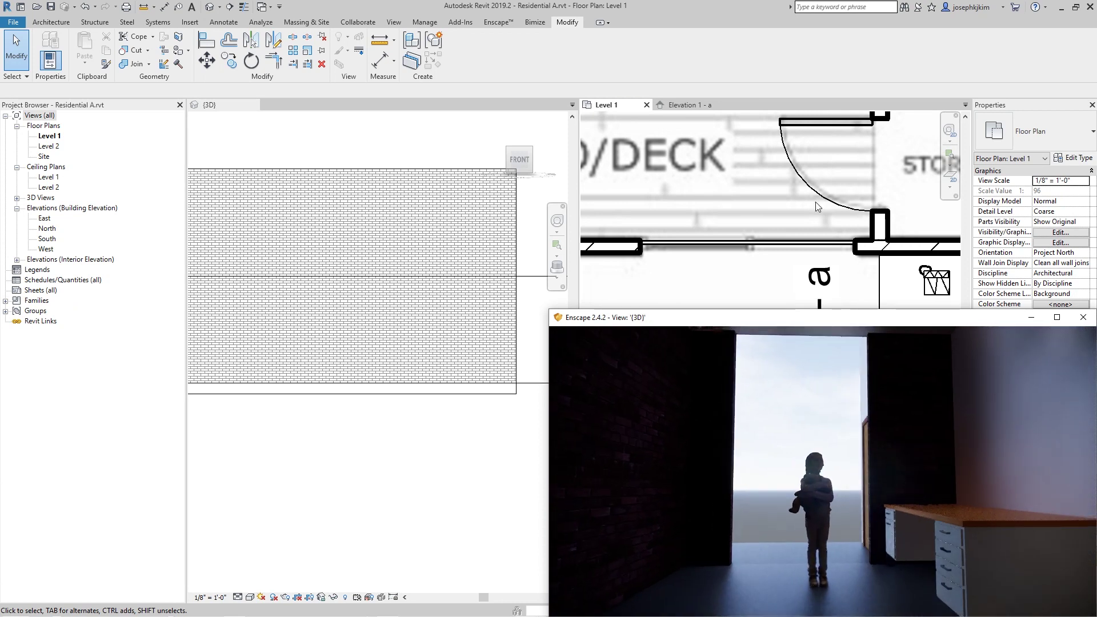
Change the patio glazing wall type to Storefront.
{"action": "left_click", "coordinate": [823, 243]}
{"action": "left_click", "coordinate": [828, 246]}
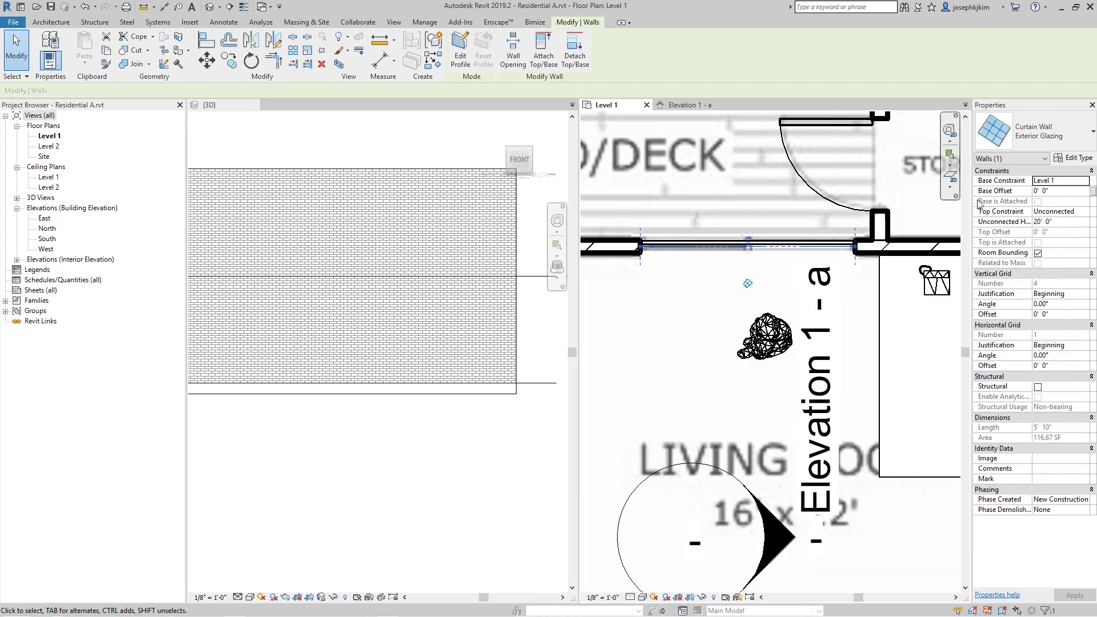
{"action": "left_click", "coordinate": [1054, 130]}
{"action": "left_click", "coordinate": [988, 334]}
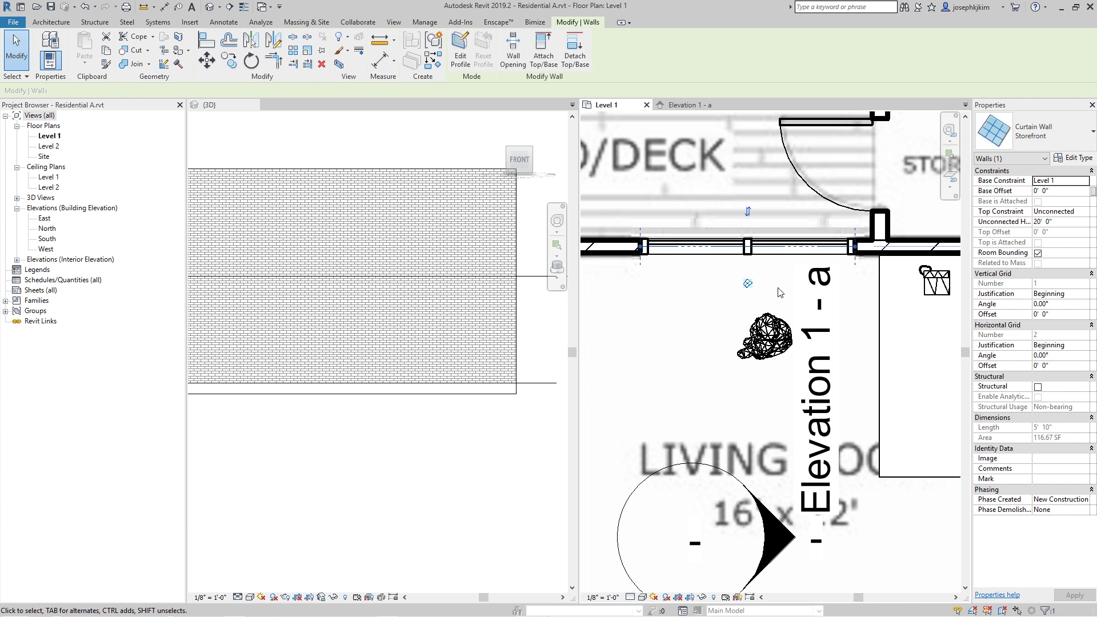
Move and orbit the Enscape camera to inspect the figure and desk area.
{"action": "key", "text": "alt+Tab"}
{"action": "key", "text": "w"}
{"action": "key", "text": "s"}
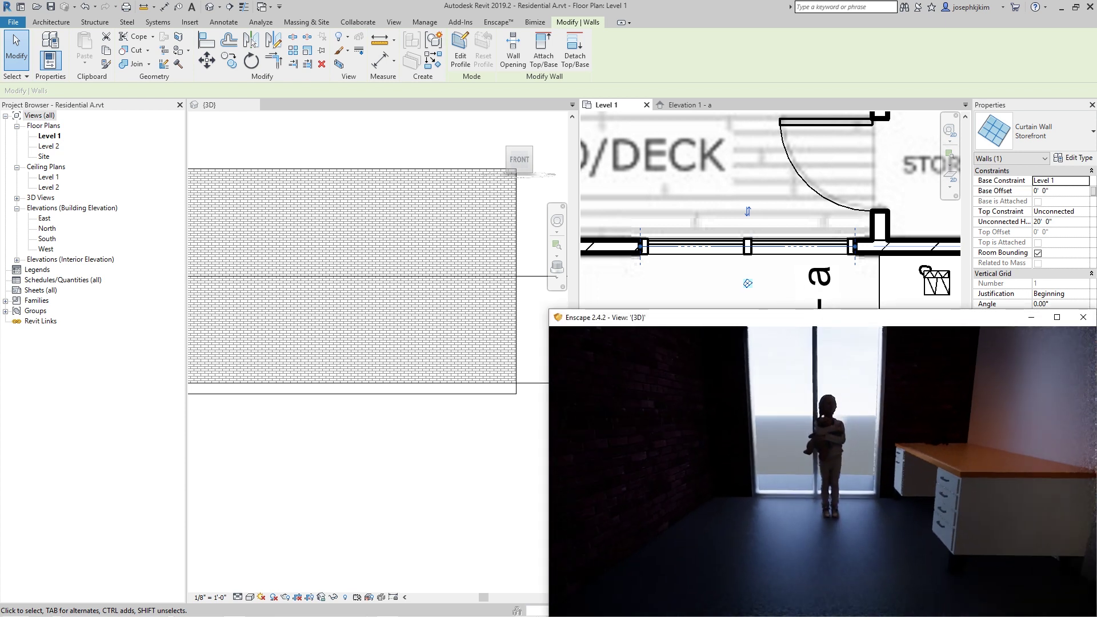
{"action": "right_click_drag", "start_coordinate": [817, 446], "coordinate": [938, 460]}
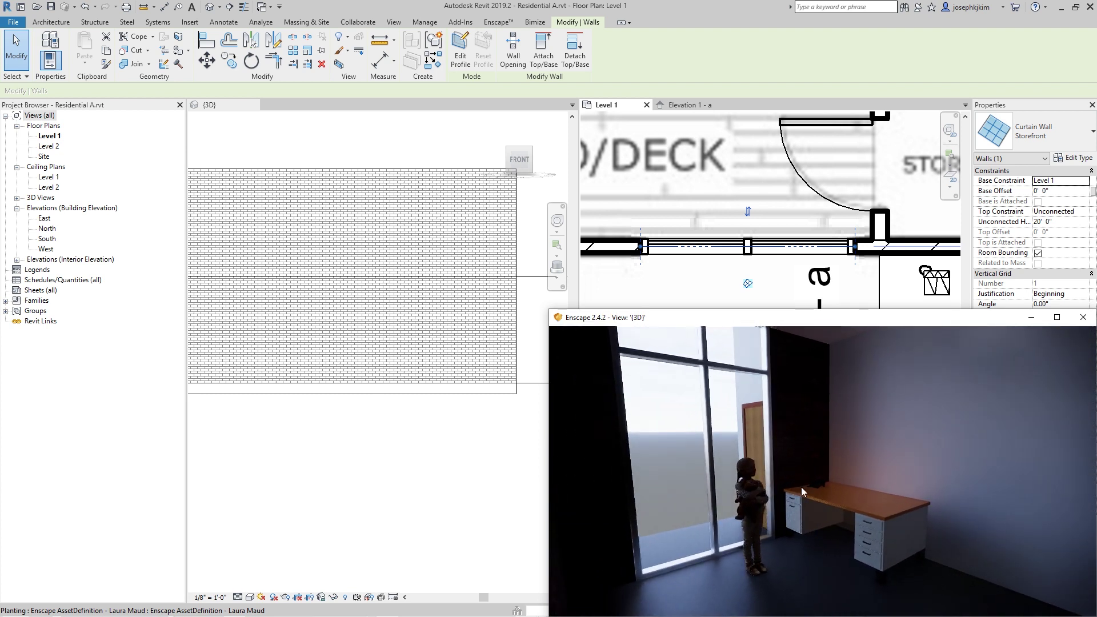
Rotate the child figure 180° in the Level 1 plan.
{"action": "left_click", "coordinate": [813, 264]}
{"action": "left_click", "coordinate": [765, 347]}
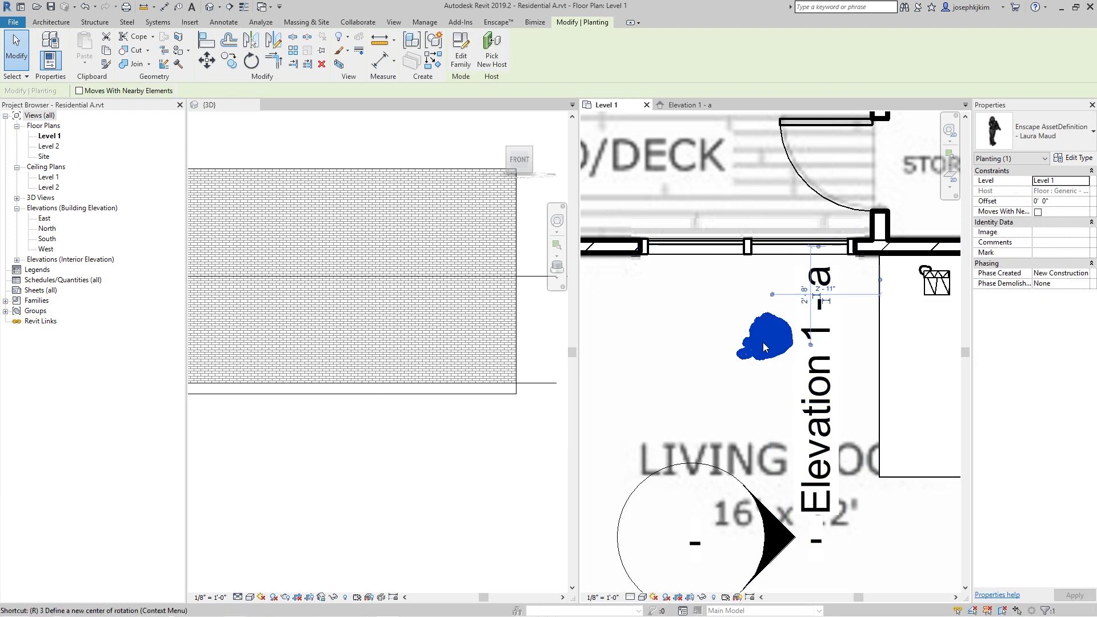
{"action": "key", "text": "o"}
{"action": "left_click", "coordinate": [871, 339]}
{"action": "left_click", "coordinate": [686, 337]}
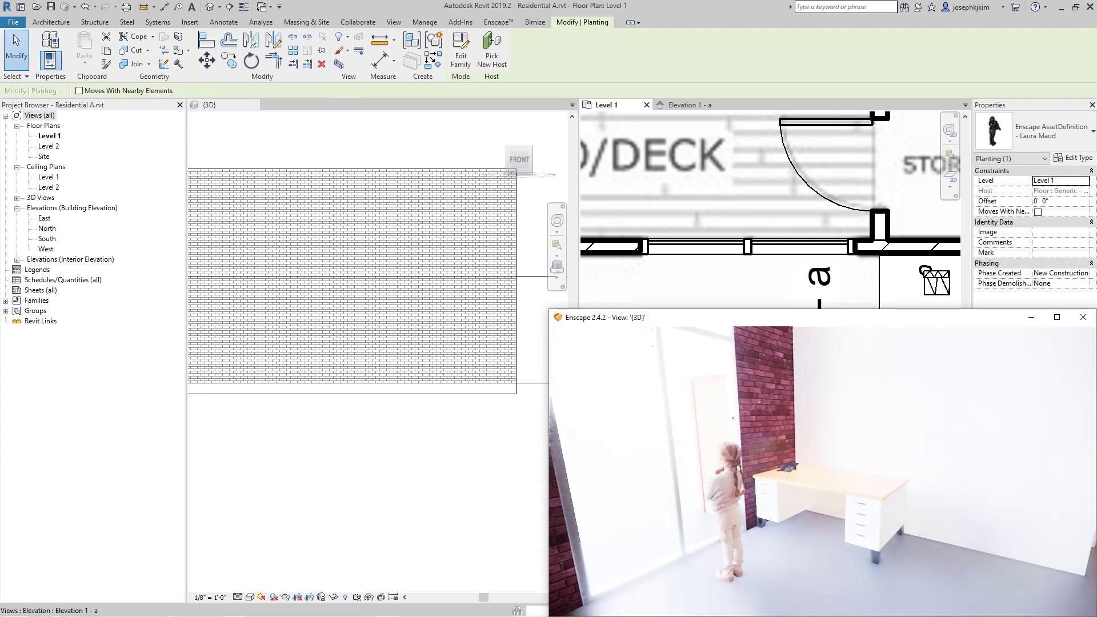
{"action": "left_click", "coordinate": [482, 4]}
{"action": "left_click", "coordinate": [496, 22]}
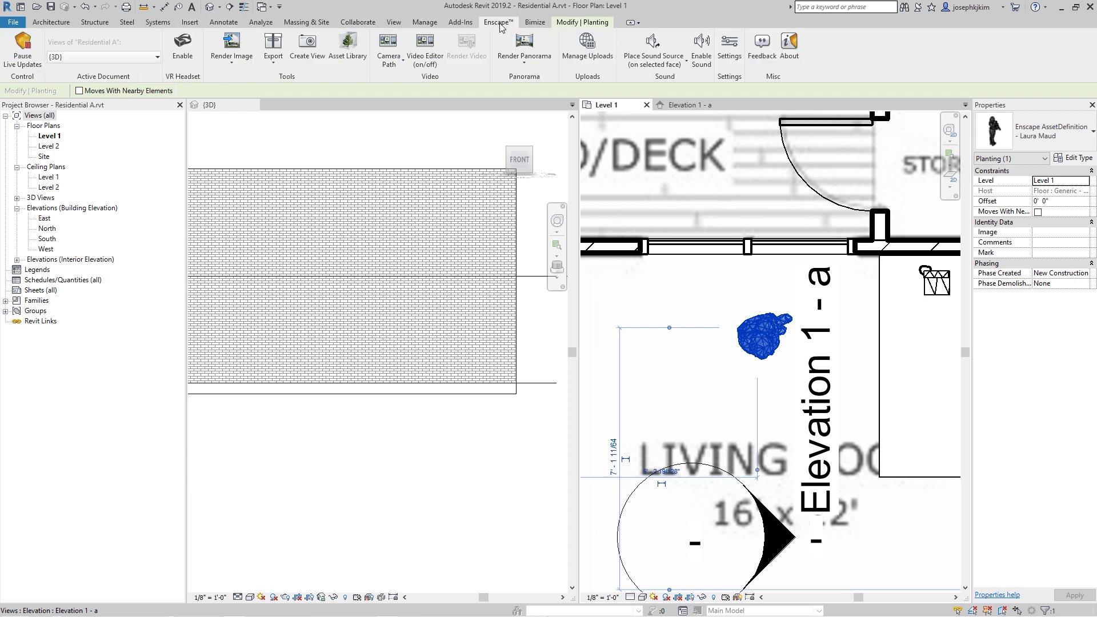
Set the Enscape atmosphere Horizon Preset to Mountains and check the render.
{"action": "left_click", "coordinate": [728, 49]}
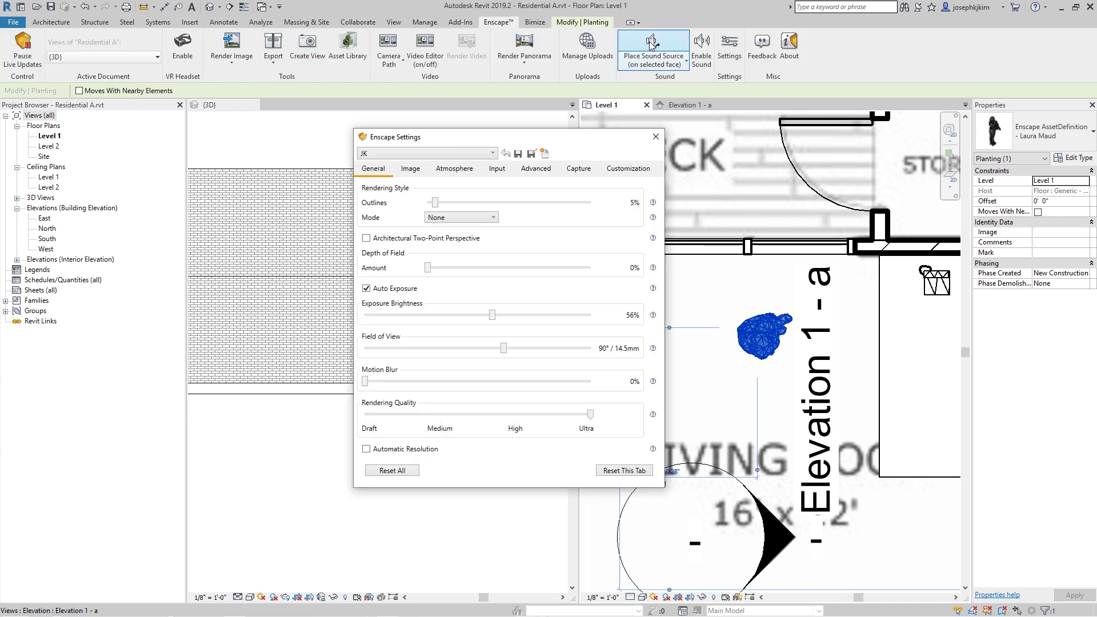
{"action": "left_click", "coordinate": [455, 169]}
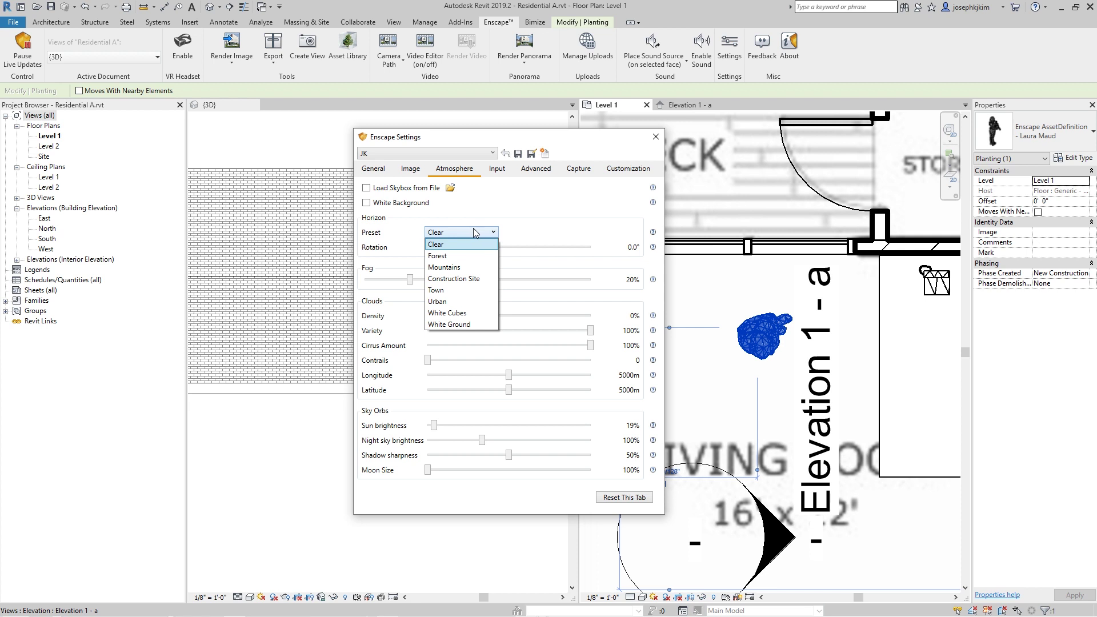
{"action": "left_click", "coordinate": [468, 267]}
{"action": "key", "text": "alt+Tab"}
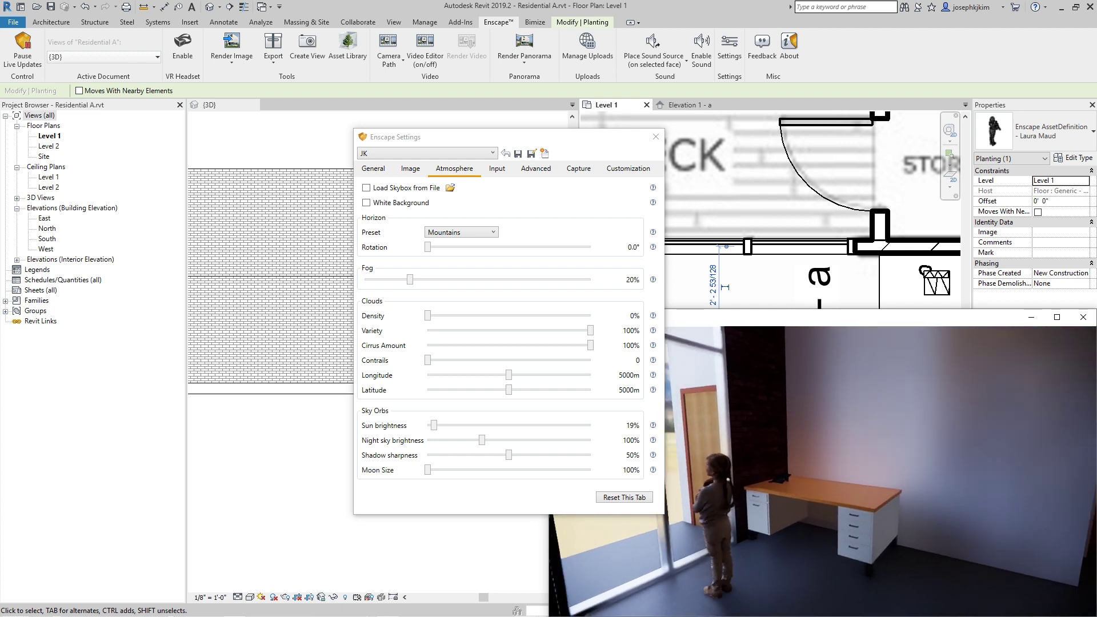
Move the Enscape Settings aside and reopen the Asset Library.
{"action": "left_click_drag", "start_coordinate": [533, 152], "coordinate": [388, 120]}
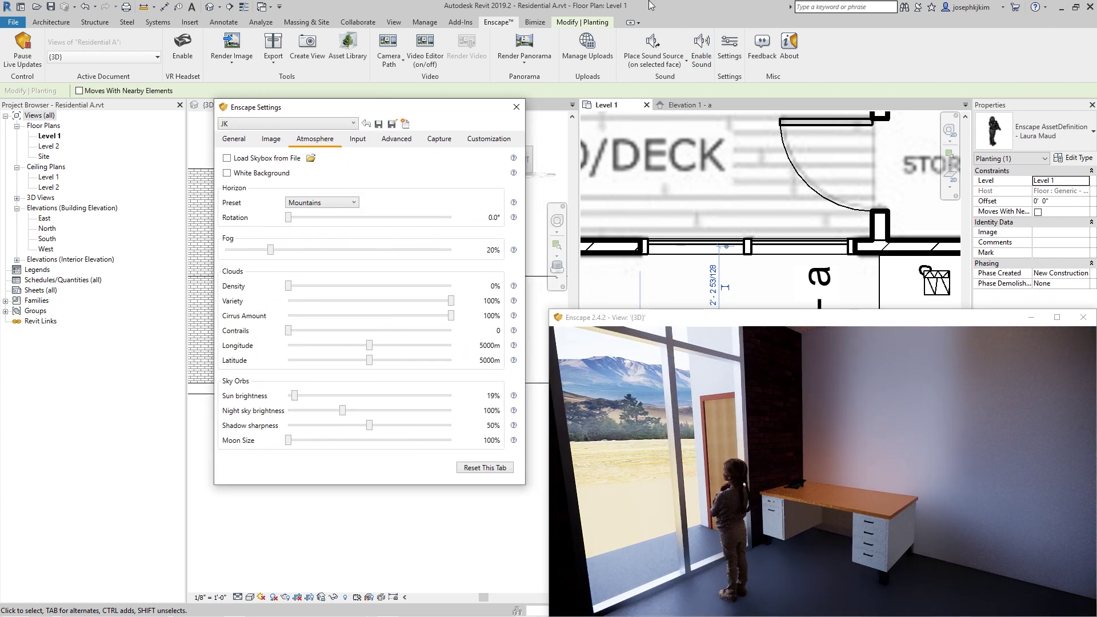
{"action": "left_click", "coordinate": [389, 44]}
{"action": "left_click", "coordinate": [343, 45]}
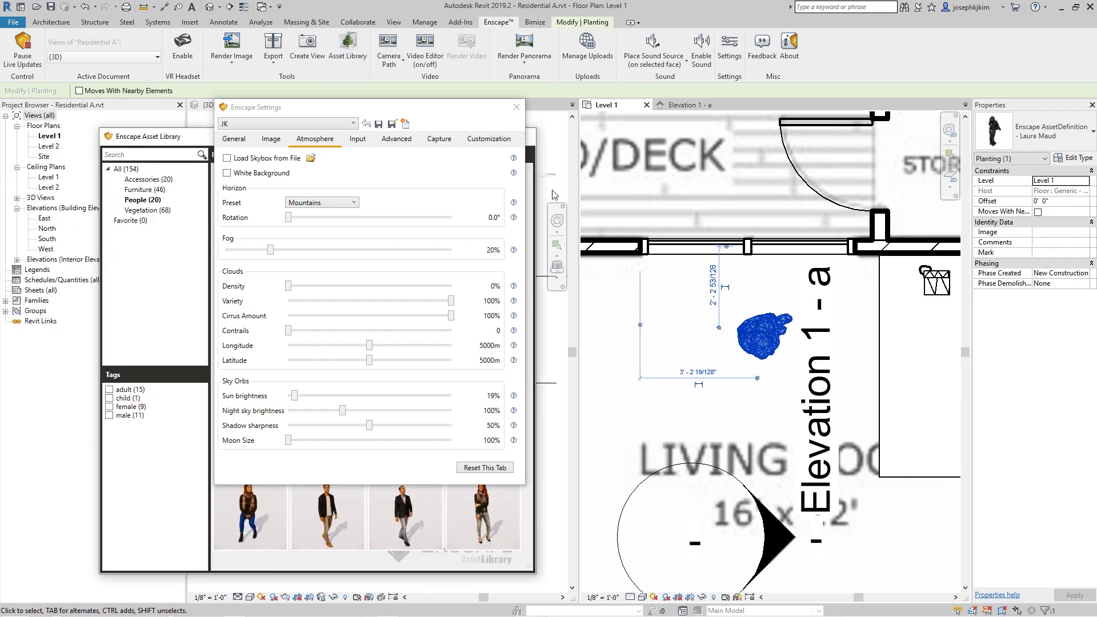
Close Enscape Settings and place a Brunner Lounge Chair from Furniture in the living room.
{"action": "left_click", "coordinate": [515, 107]}
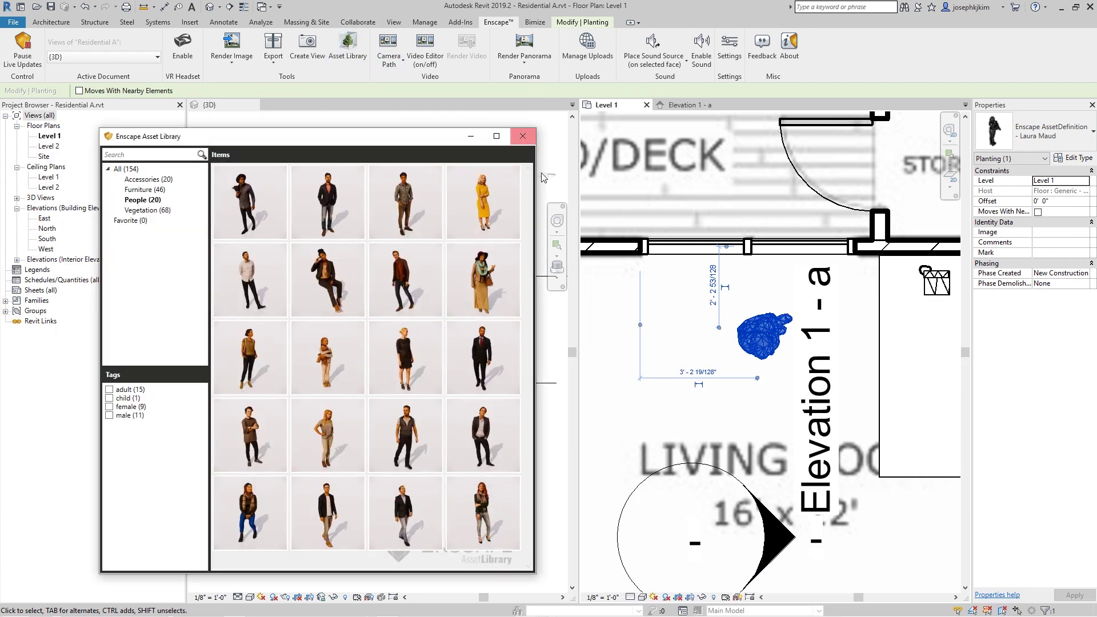
{"action": "left_click", "coordinate": [140, 189]}
{"action": "scroll", "coordinate": [345, 282], "scroll_direction": "down", "scroll_amount": 1}
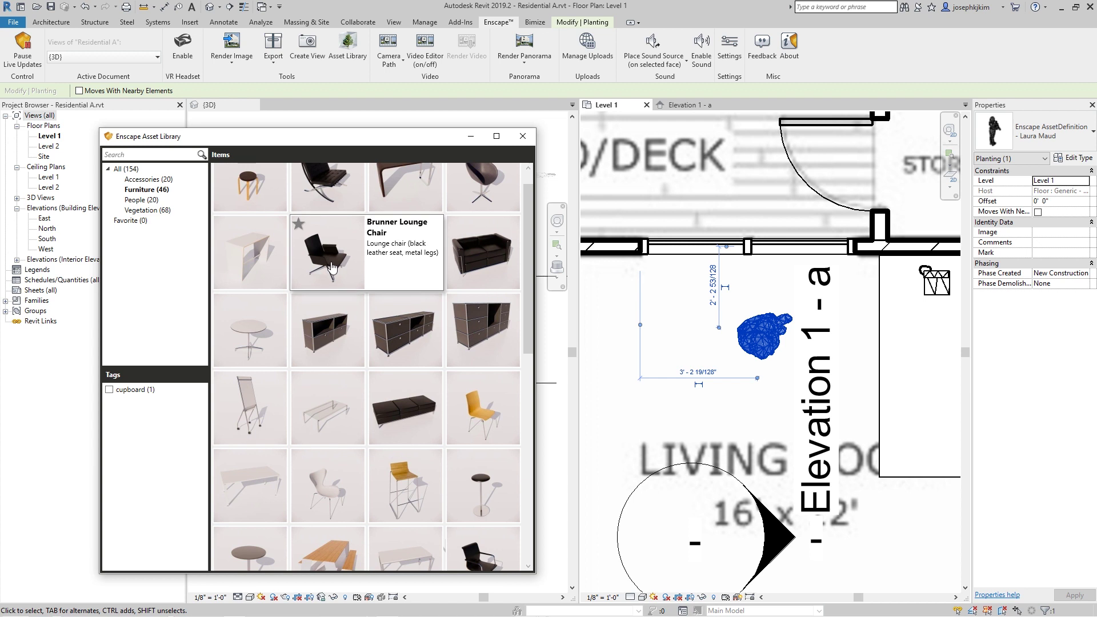
{"action": "left_click", "coordinate": [332, 265]}
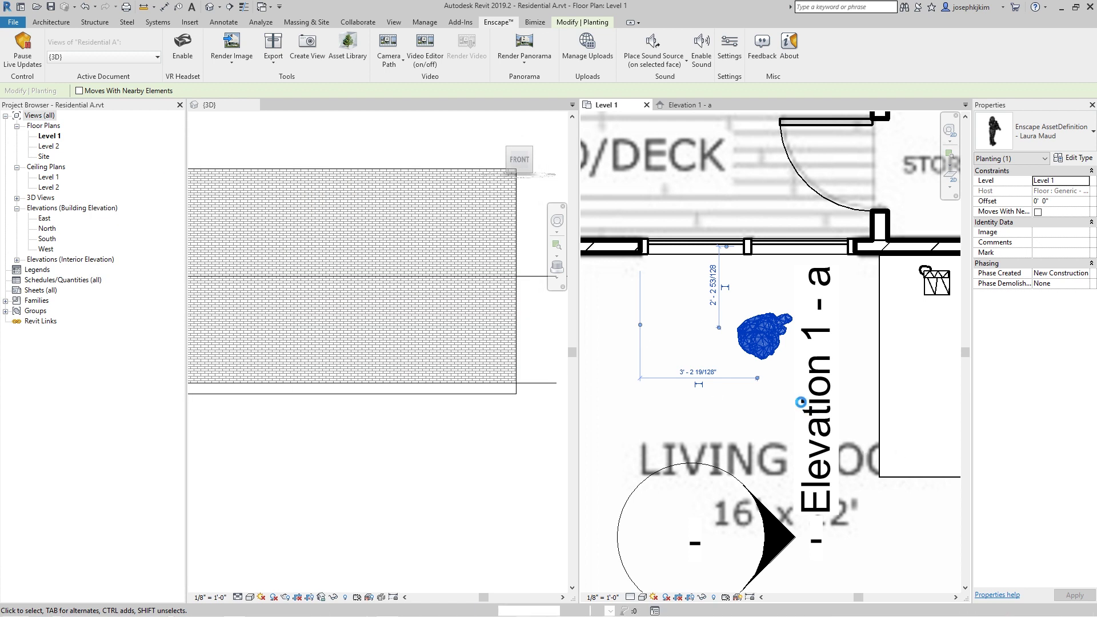
{"action": "scroll", "coordinate": [663, 318], "scroll_direction": "down", "scroll_amount": 2}
{"action": "left_click", "coordinate": [814, 444]}
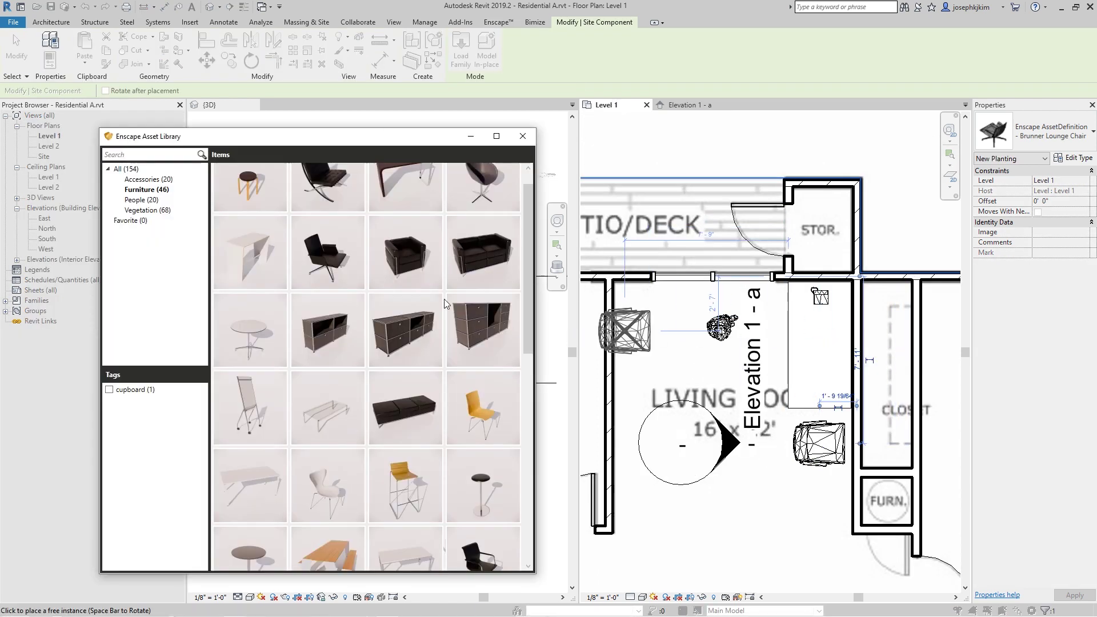
Place the Minotti Sofa on the living room's left side and pick the Stacked Cupboard.
{"action": "left_click", "coordinate": [250, 225]}
{"action": "left_click", "coordinate": [657, 407]}
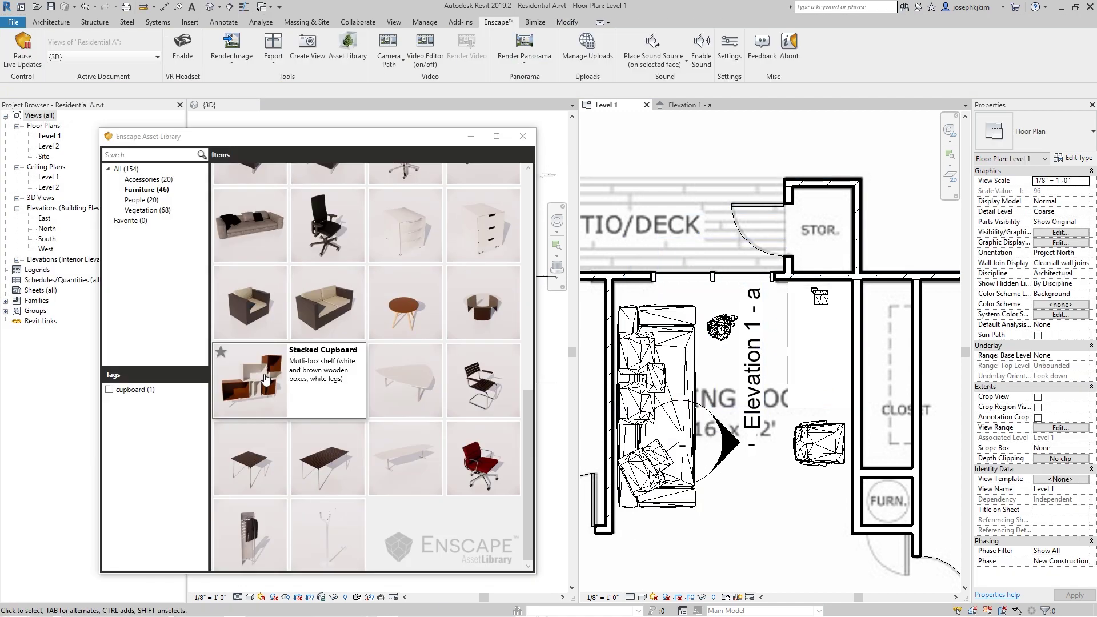
{"action": "left_click", "coordinate": [265, 379]}
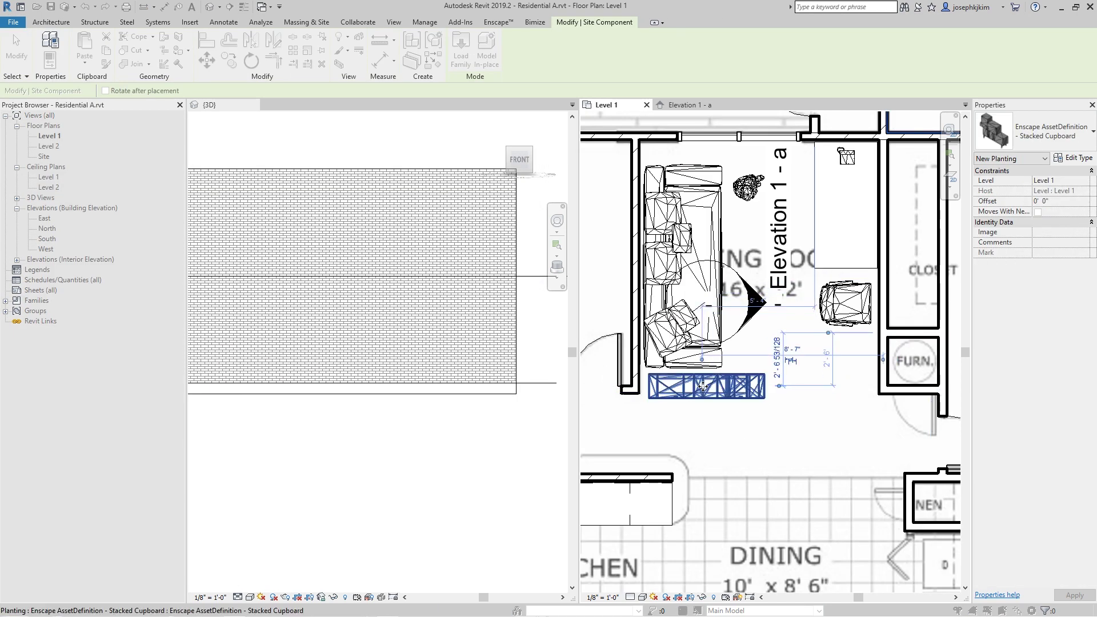